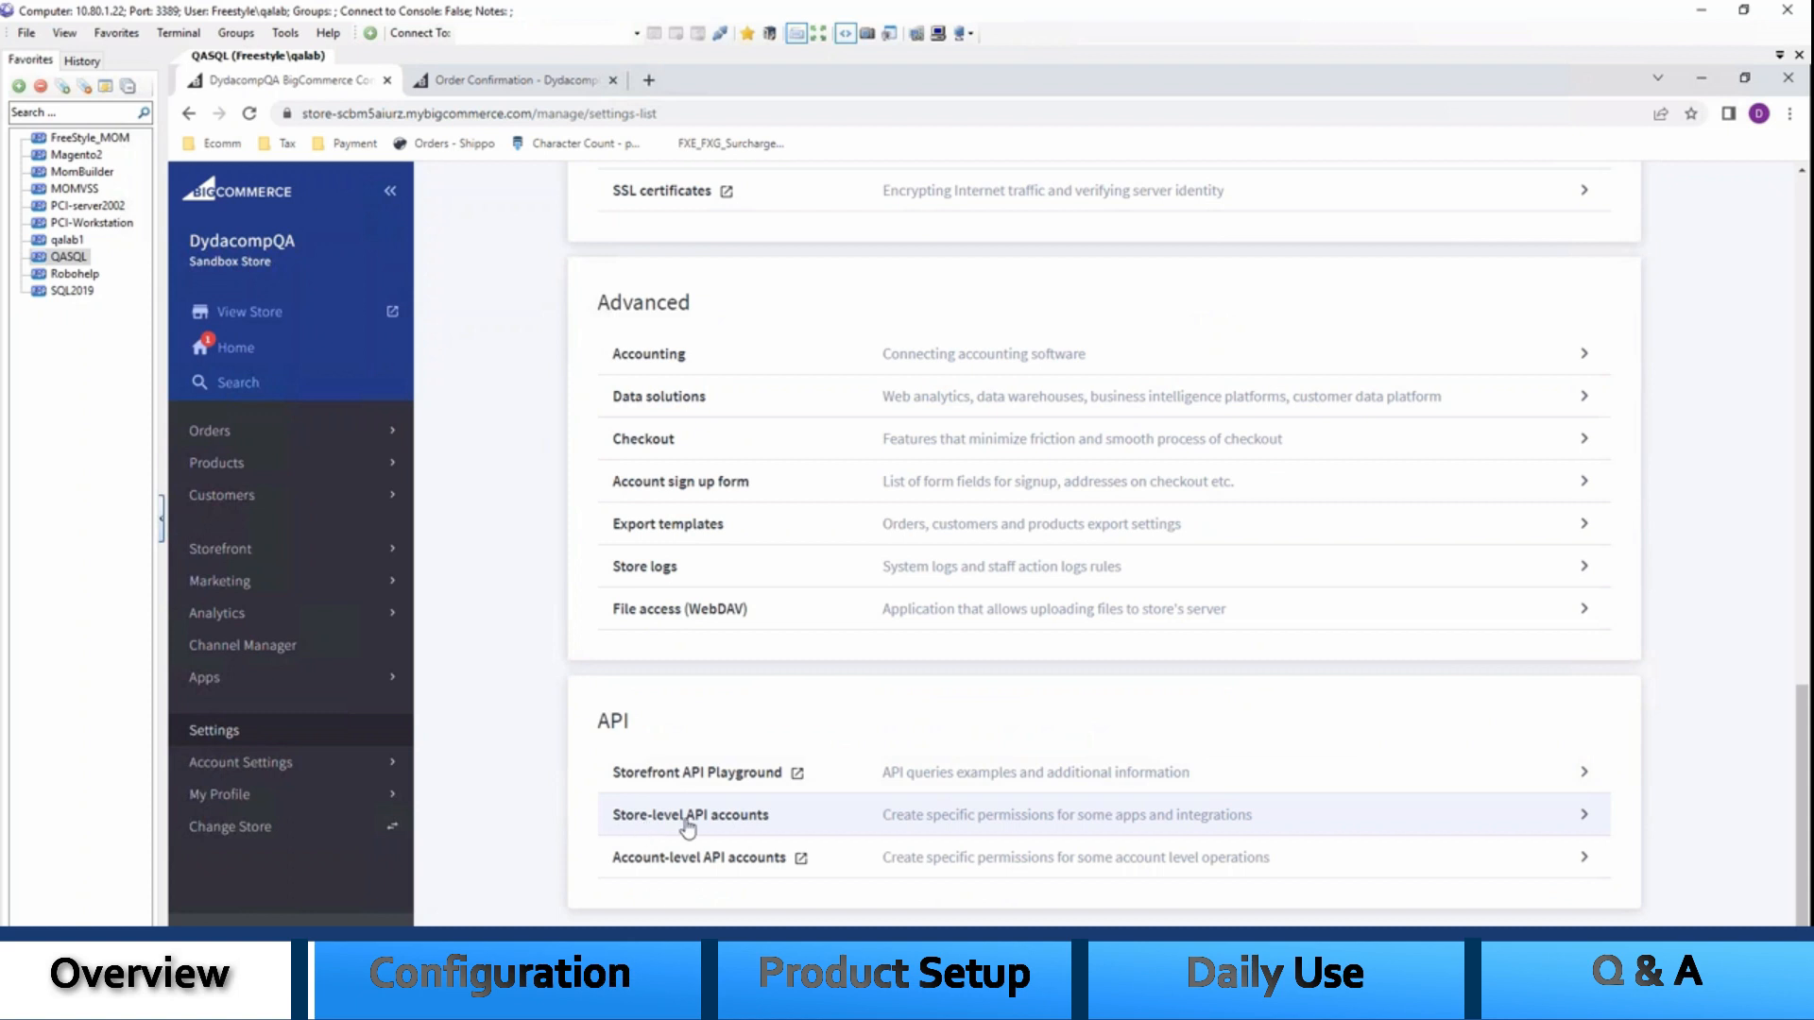
Start a new store-level API account and examine its token fields and the full list of OAuth scopes
{"action": "left_click", "coordinate": [1206, 830]}
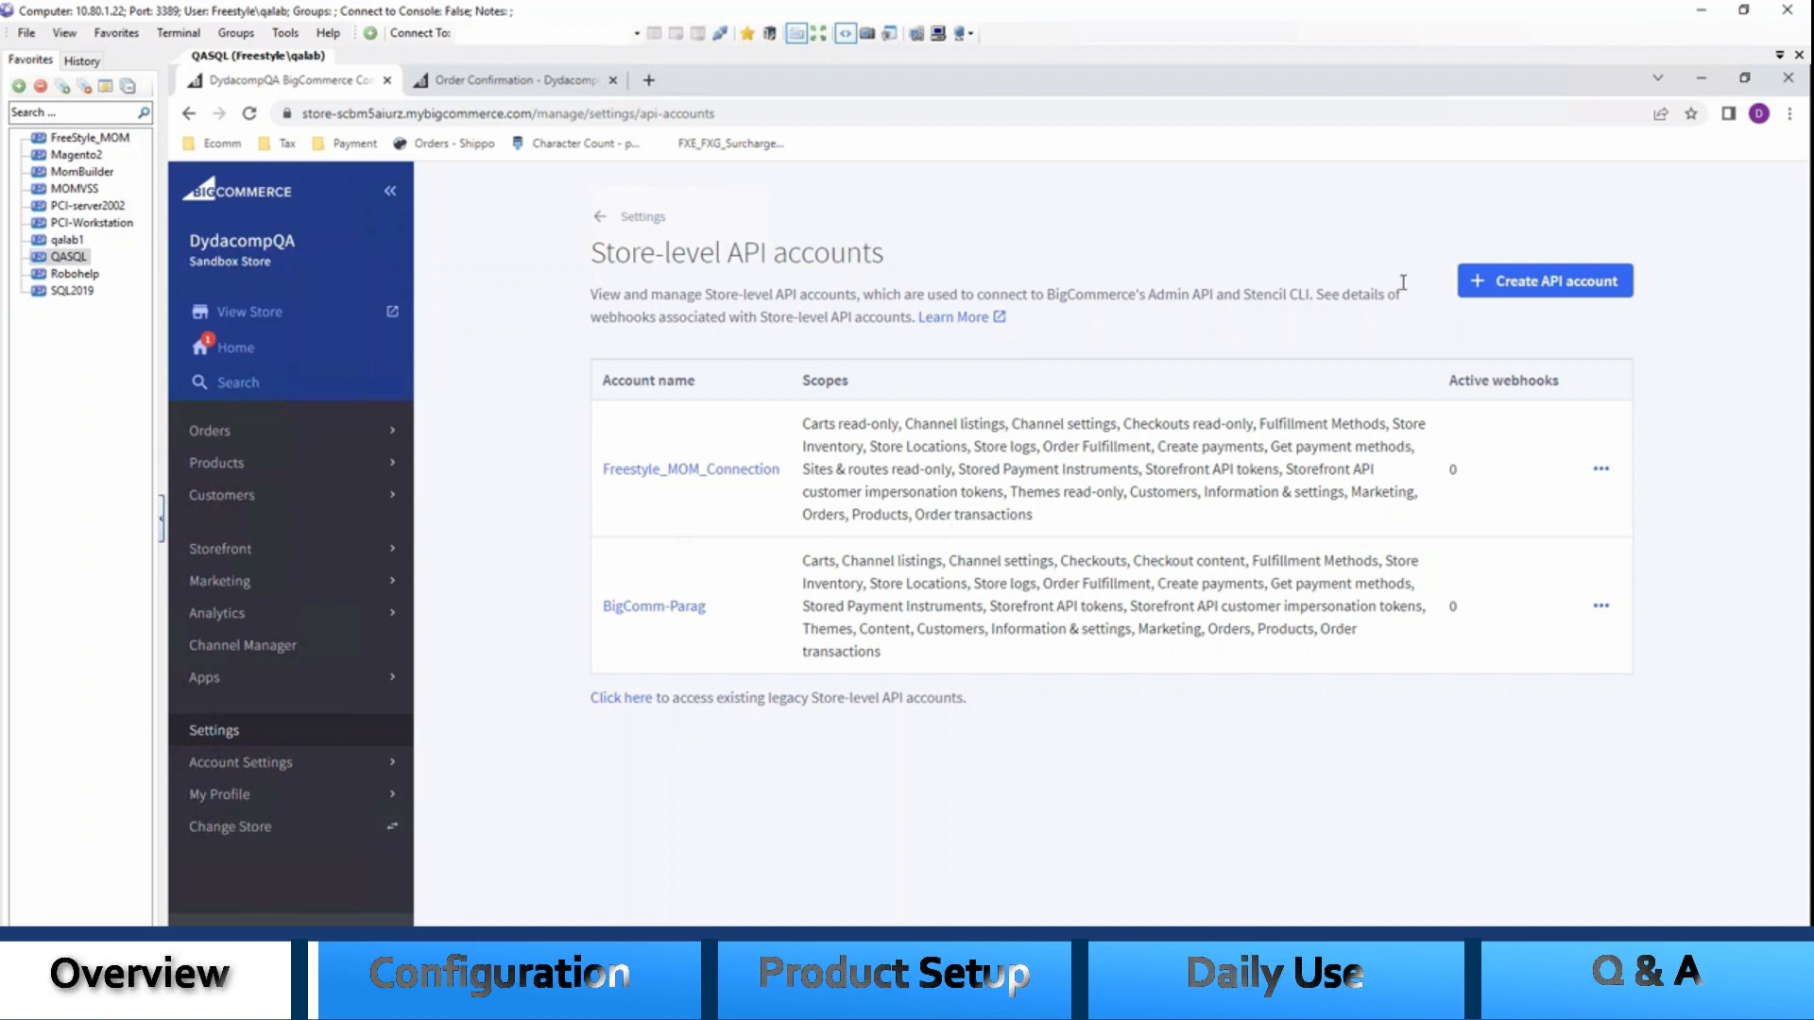
{"action": "left_click", "coordinate": [1546, 286]}
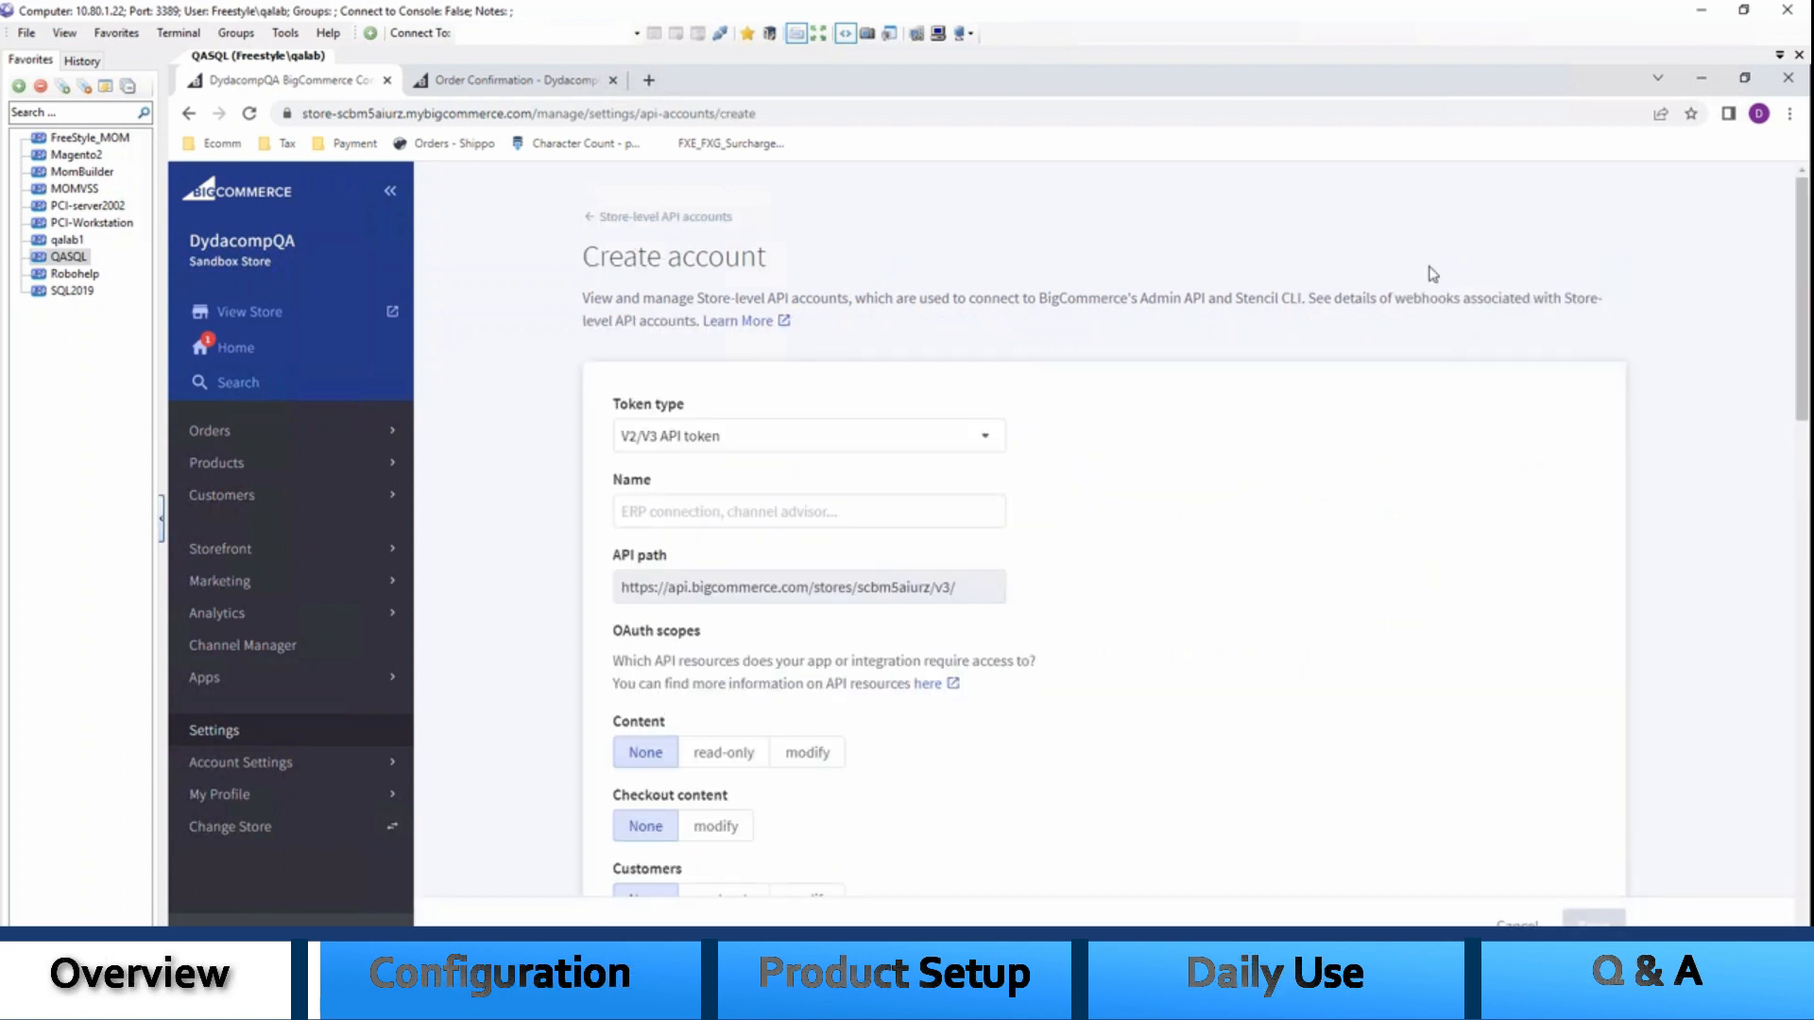
{"action": "left_click", "coordinate": [718, 511]}
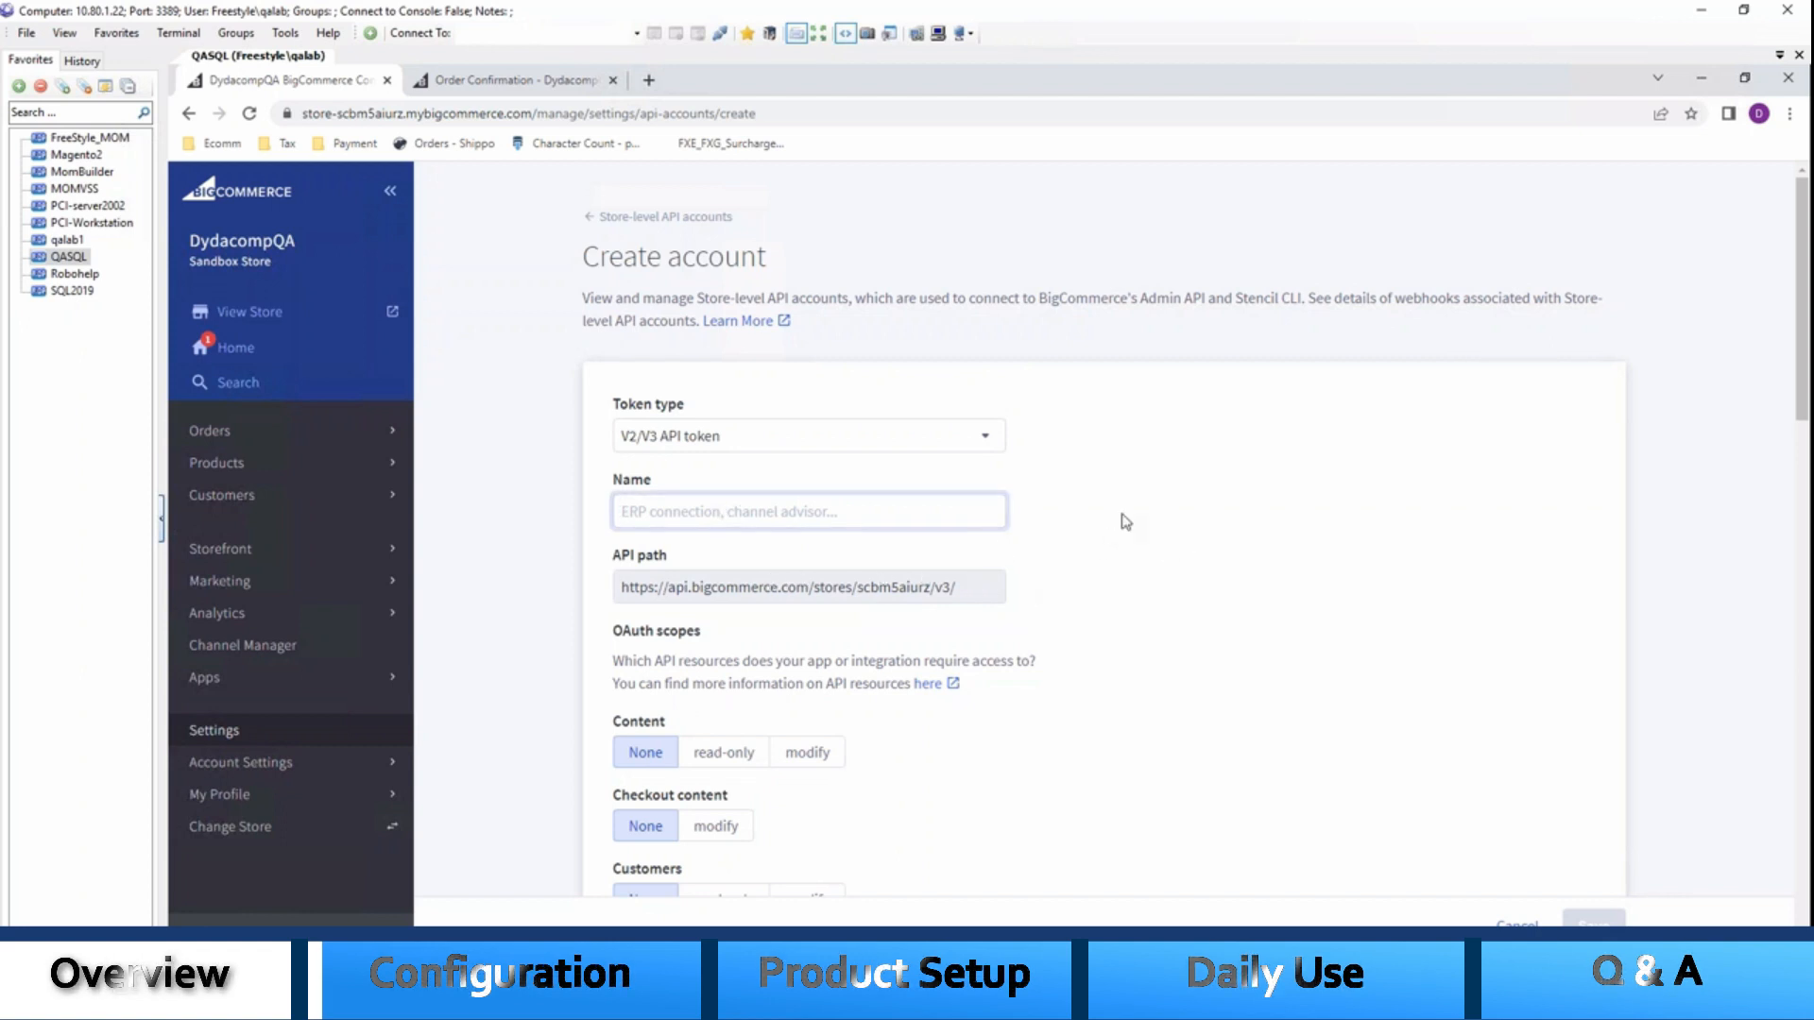
{"action": "scroll", "coordinate": [1125, 524], "scroll_direction": "down", "scroll_amount": 3}
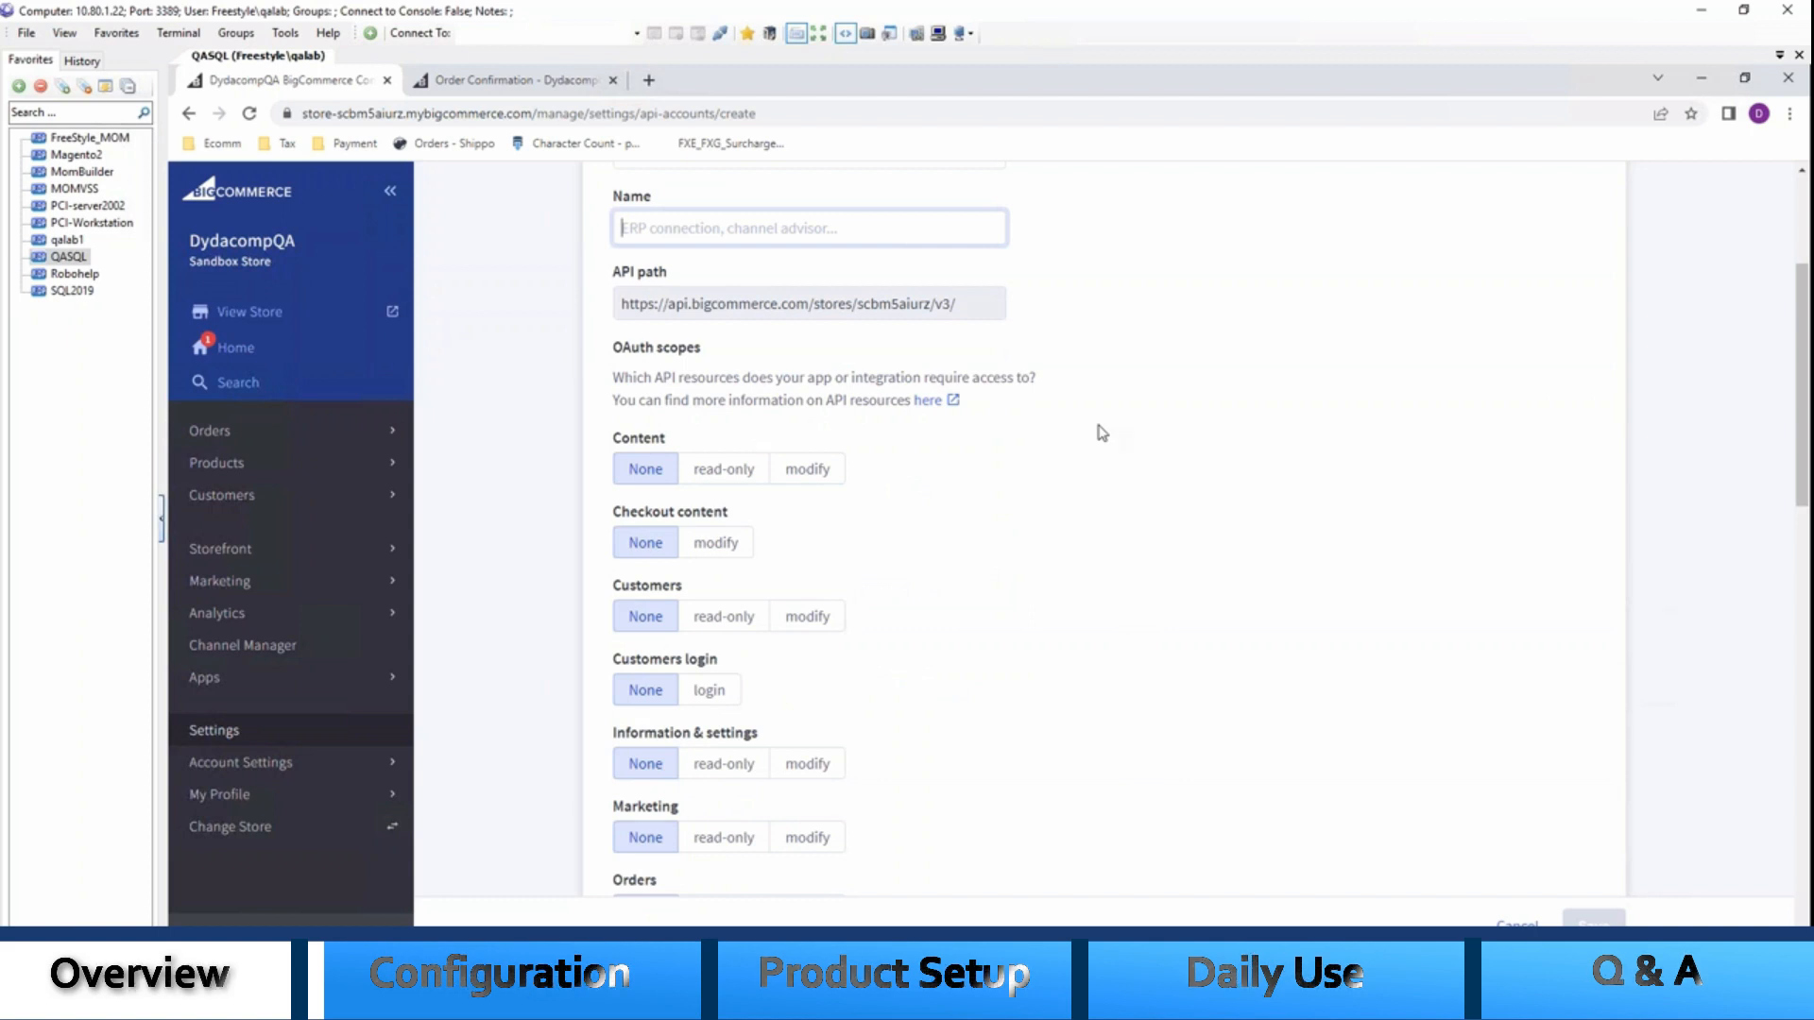
{"action": "scroll", "coordinate": [1102, 433], "scroll_direction": "down", "scroll_amount": 1}
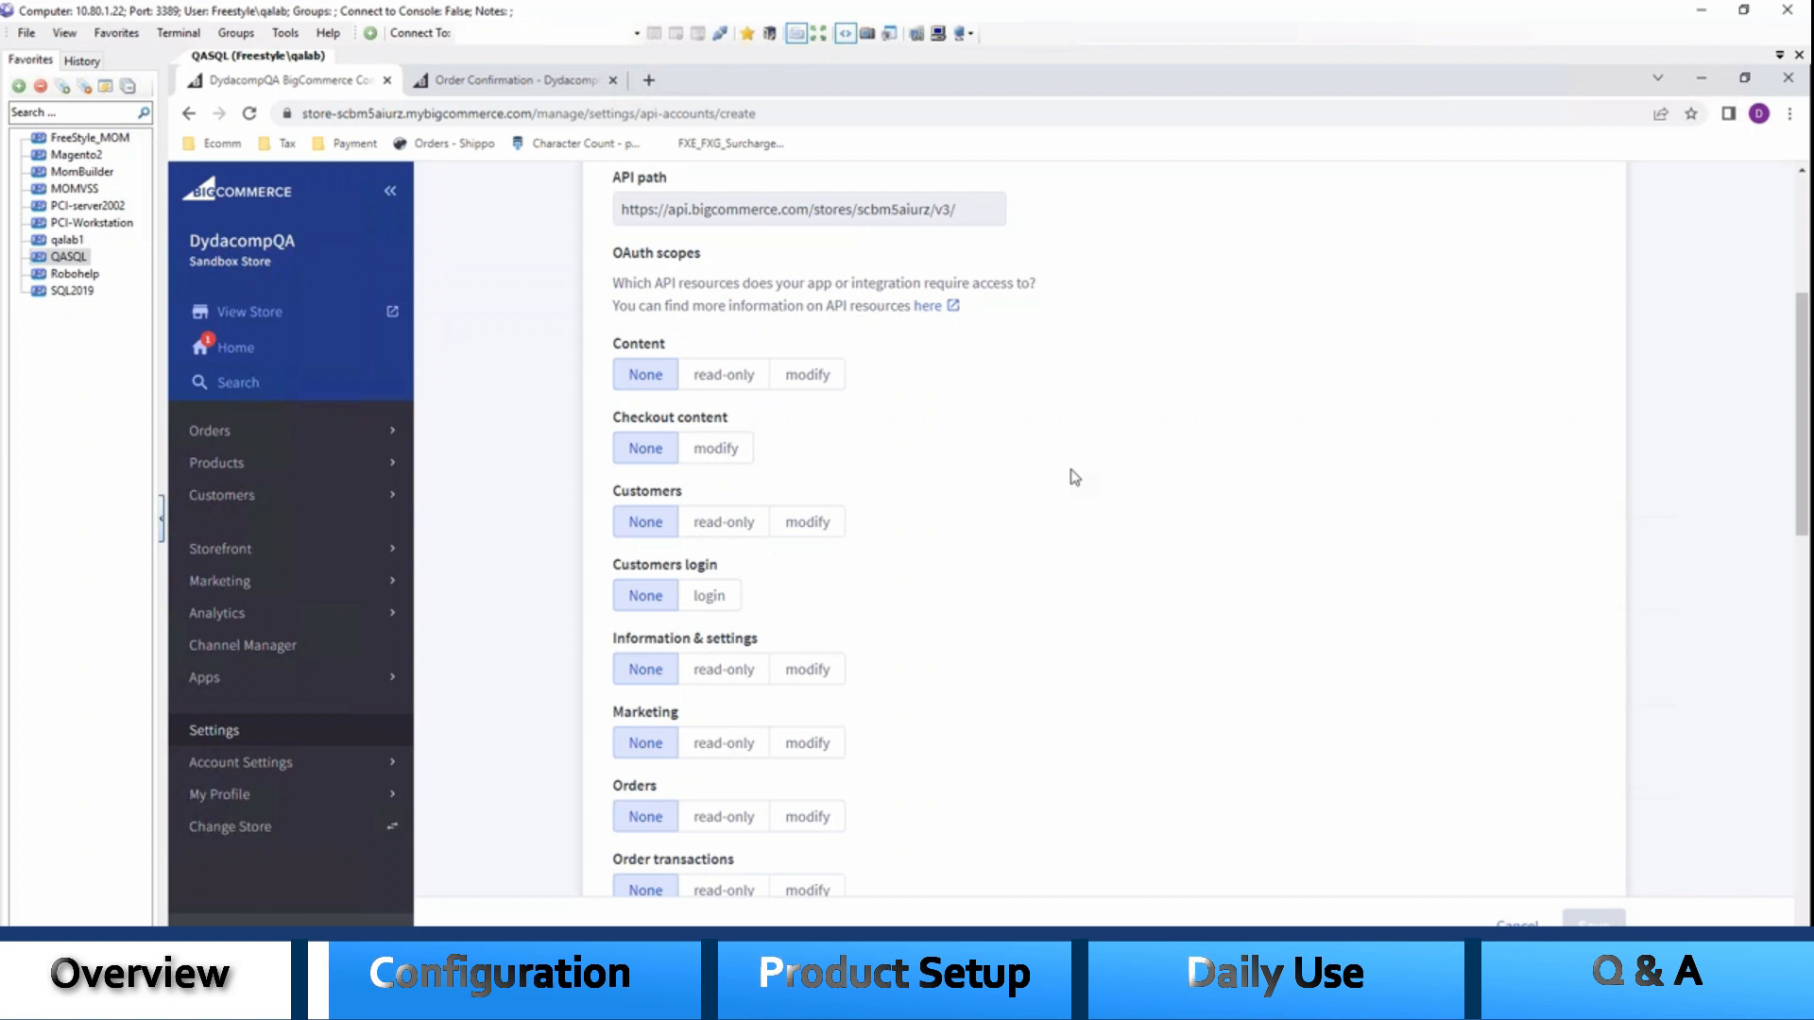
{"action": "scroll", "coordinate": [1074, 477], "scroll_direction": "down", "scroll_amount": 8}
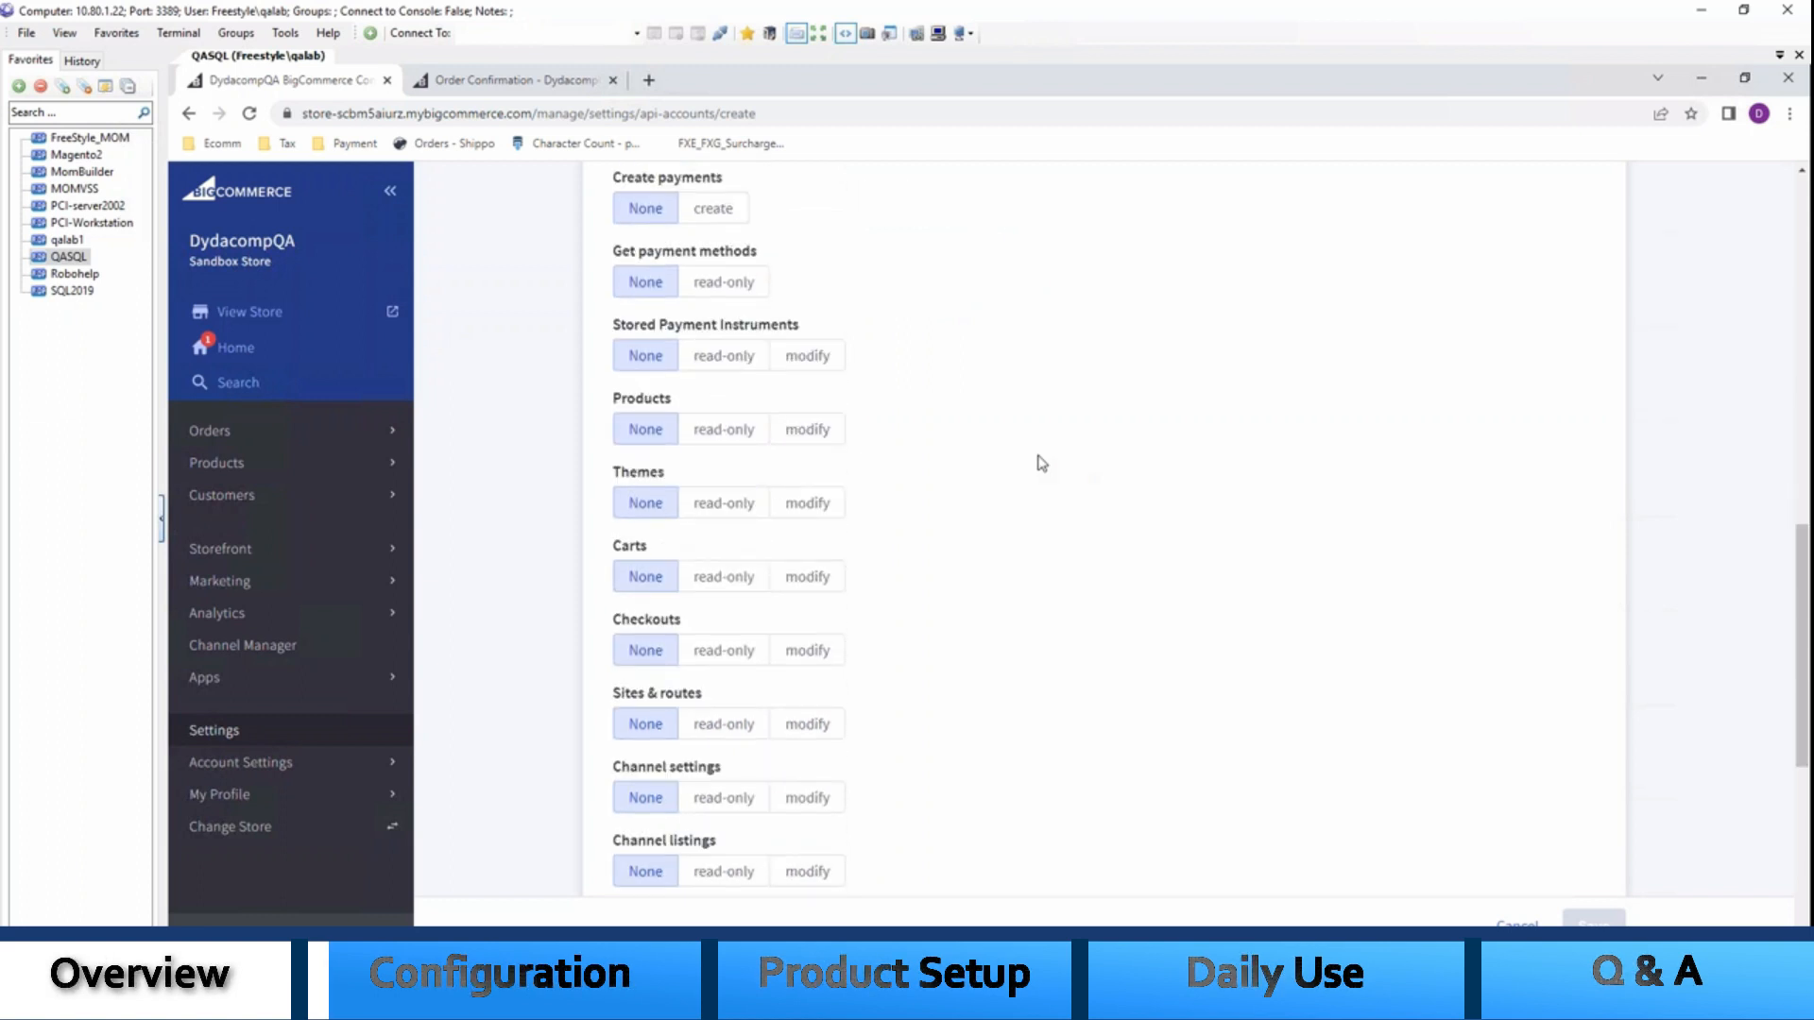
{"action": "scroll", "coordinate": [1073, 472], "scroll_direction": "down", "scroll_amount": 6}
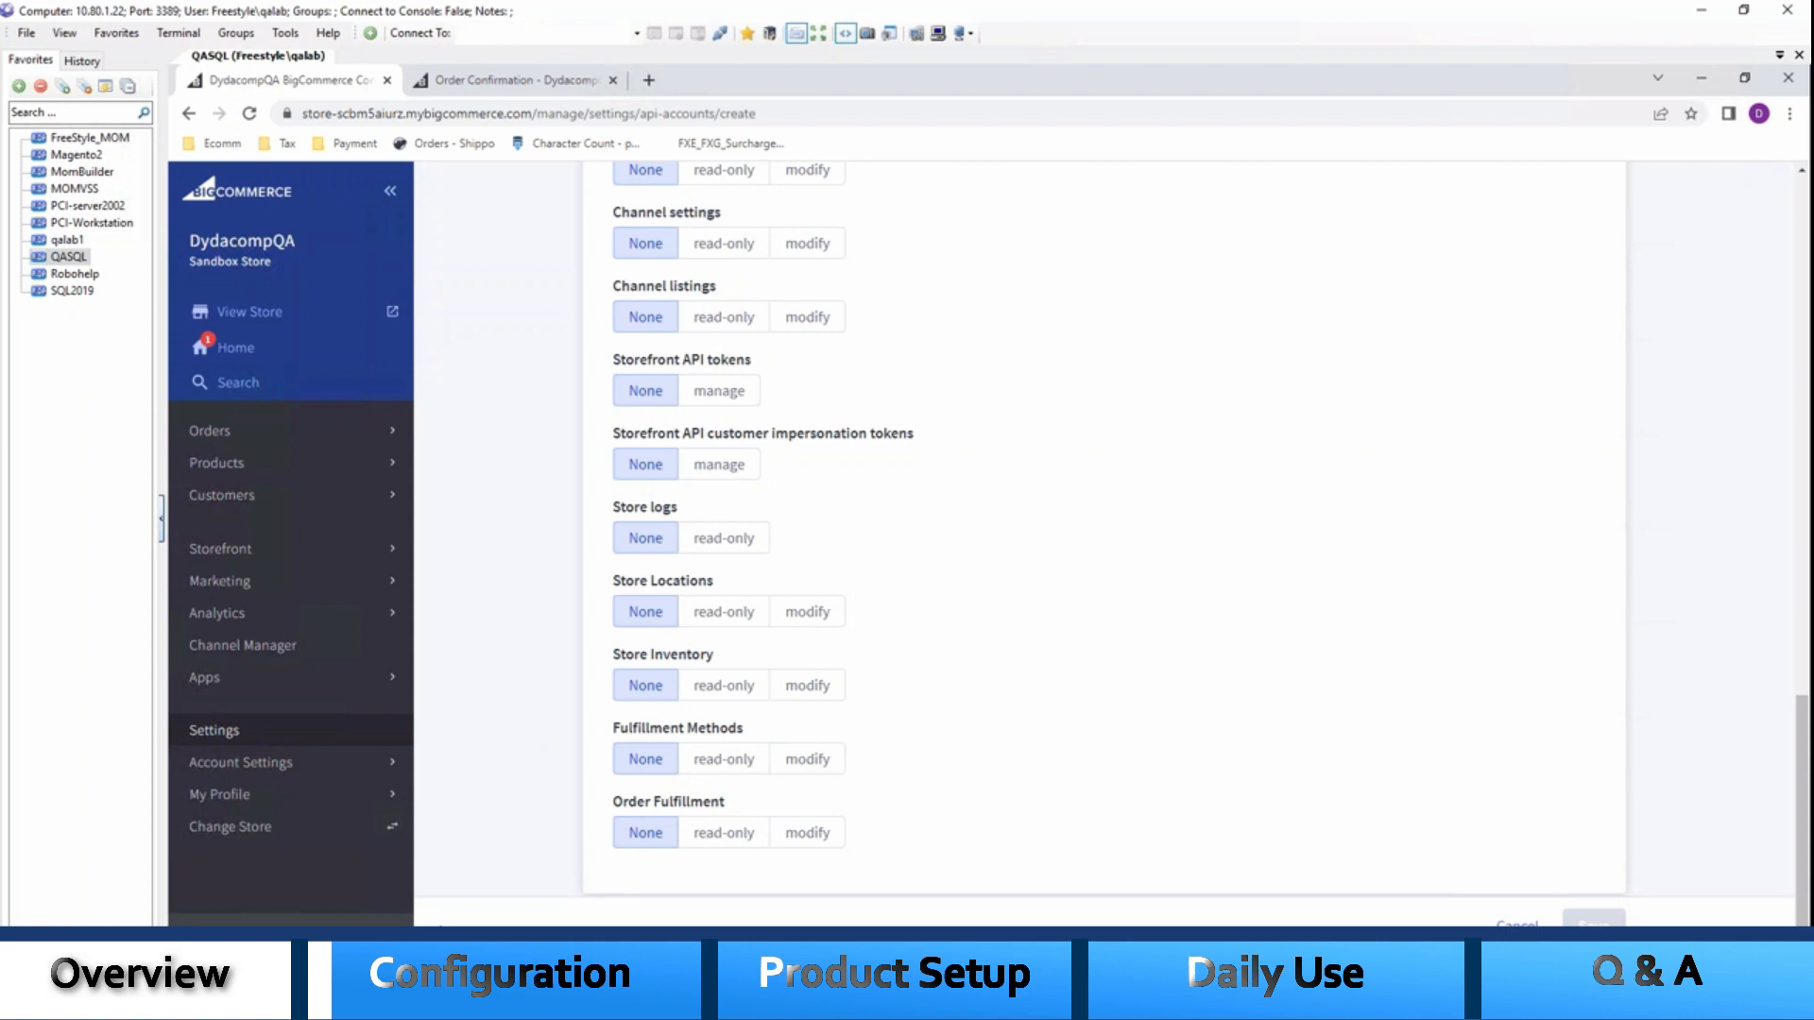
Switch to BigCommerceAPI.txt in Notepad to read the saved API credentials, and return to the beginning of the account creation form
{"action": "mouse_move", "coordinate": [490, 949]}
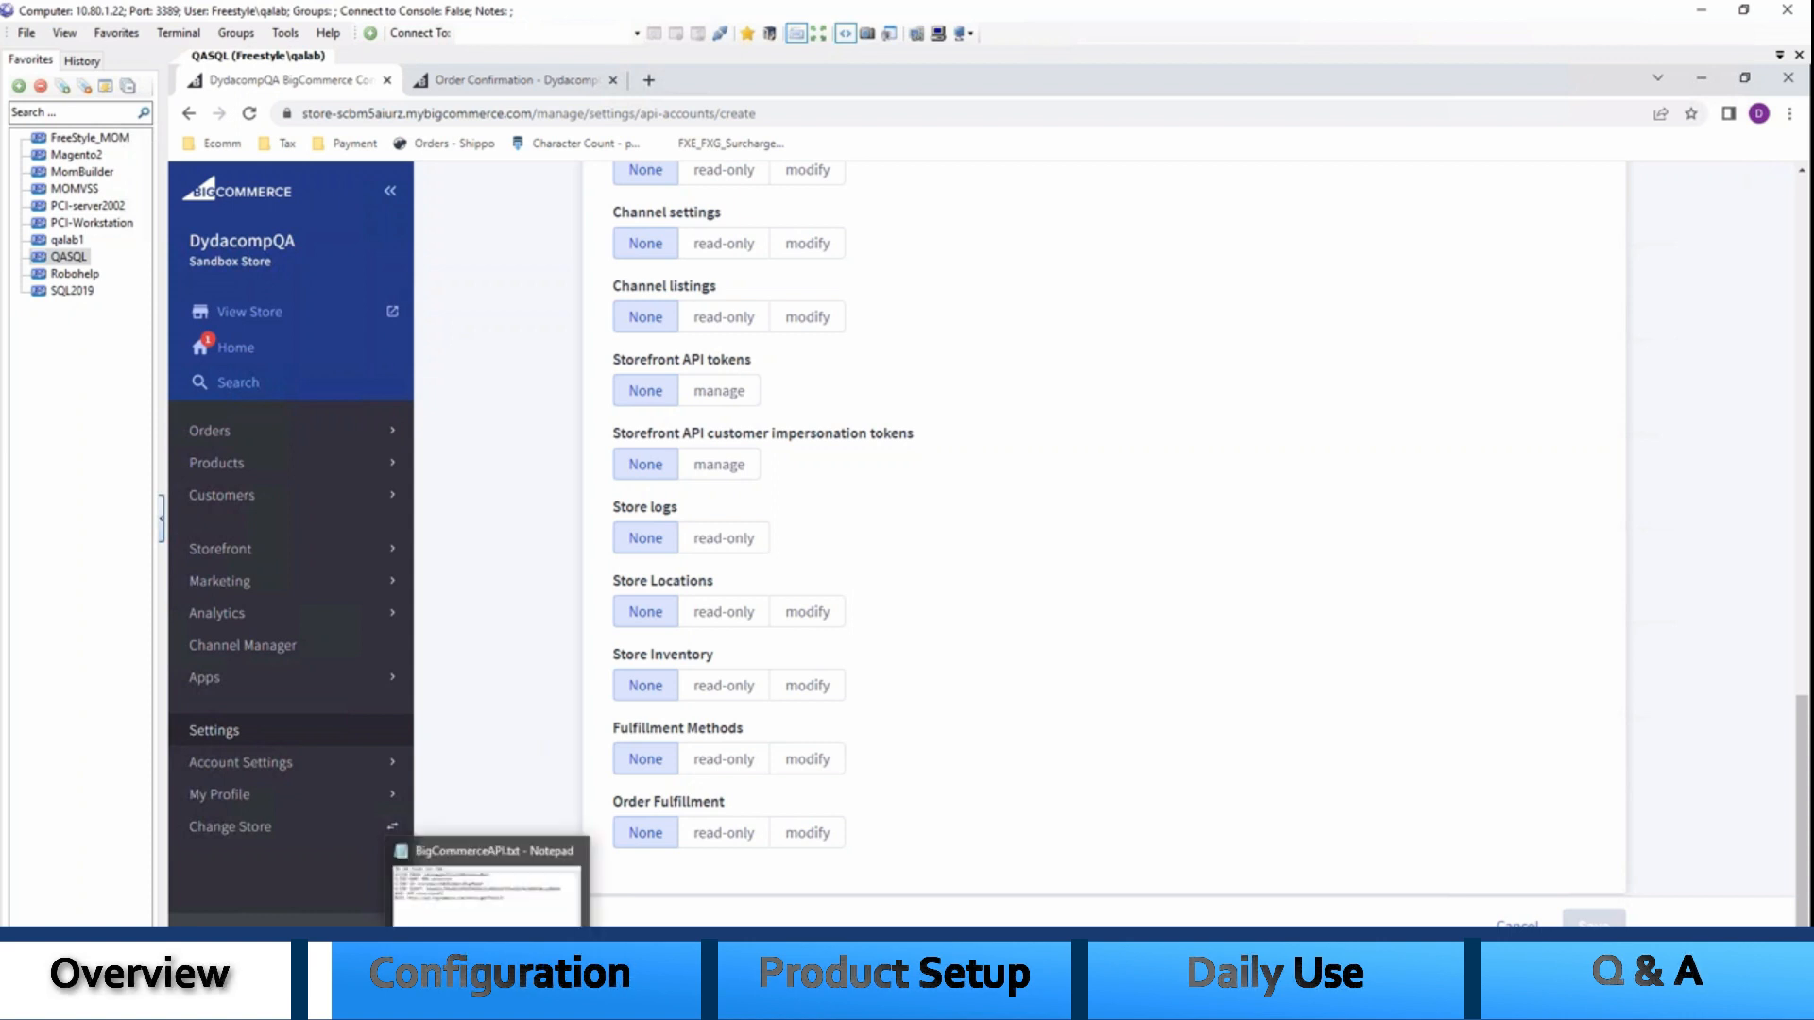
{"action": "left_click", "coordinate": [488, 893]}
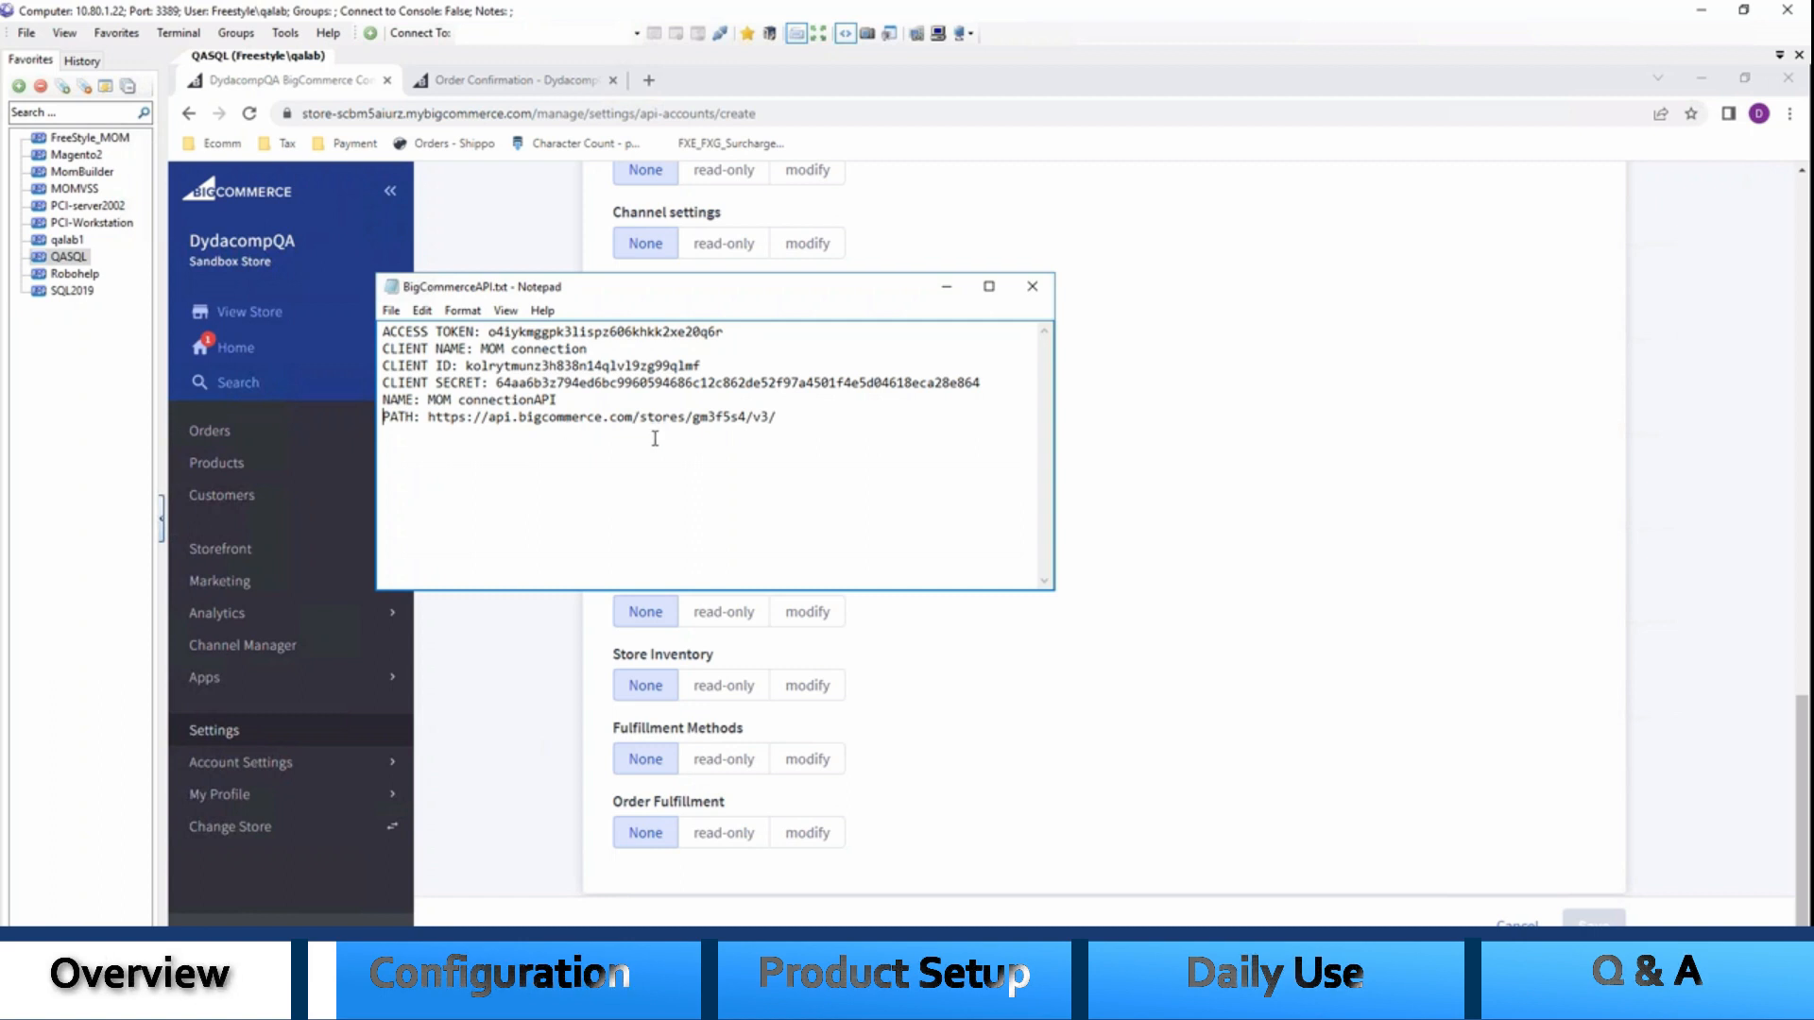
{"action": "left_click", "coordinate": [949, 287]}
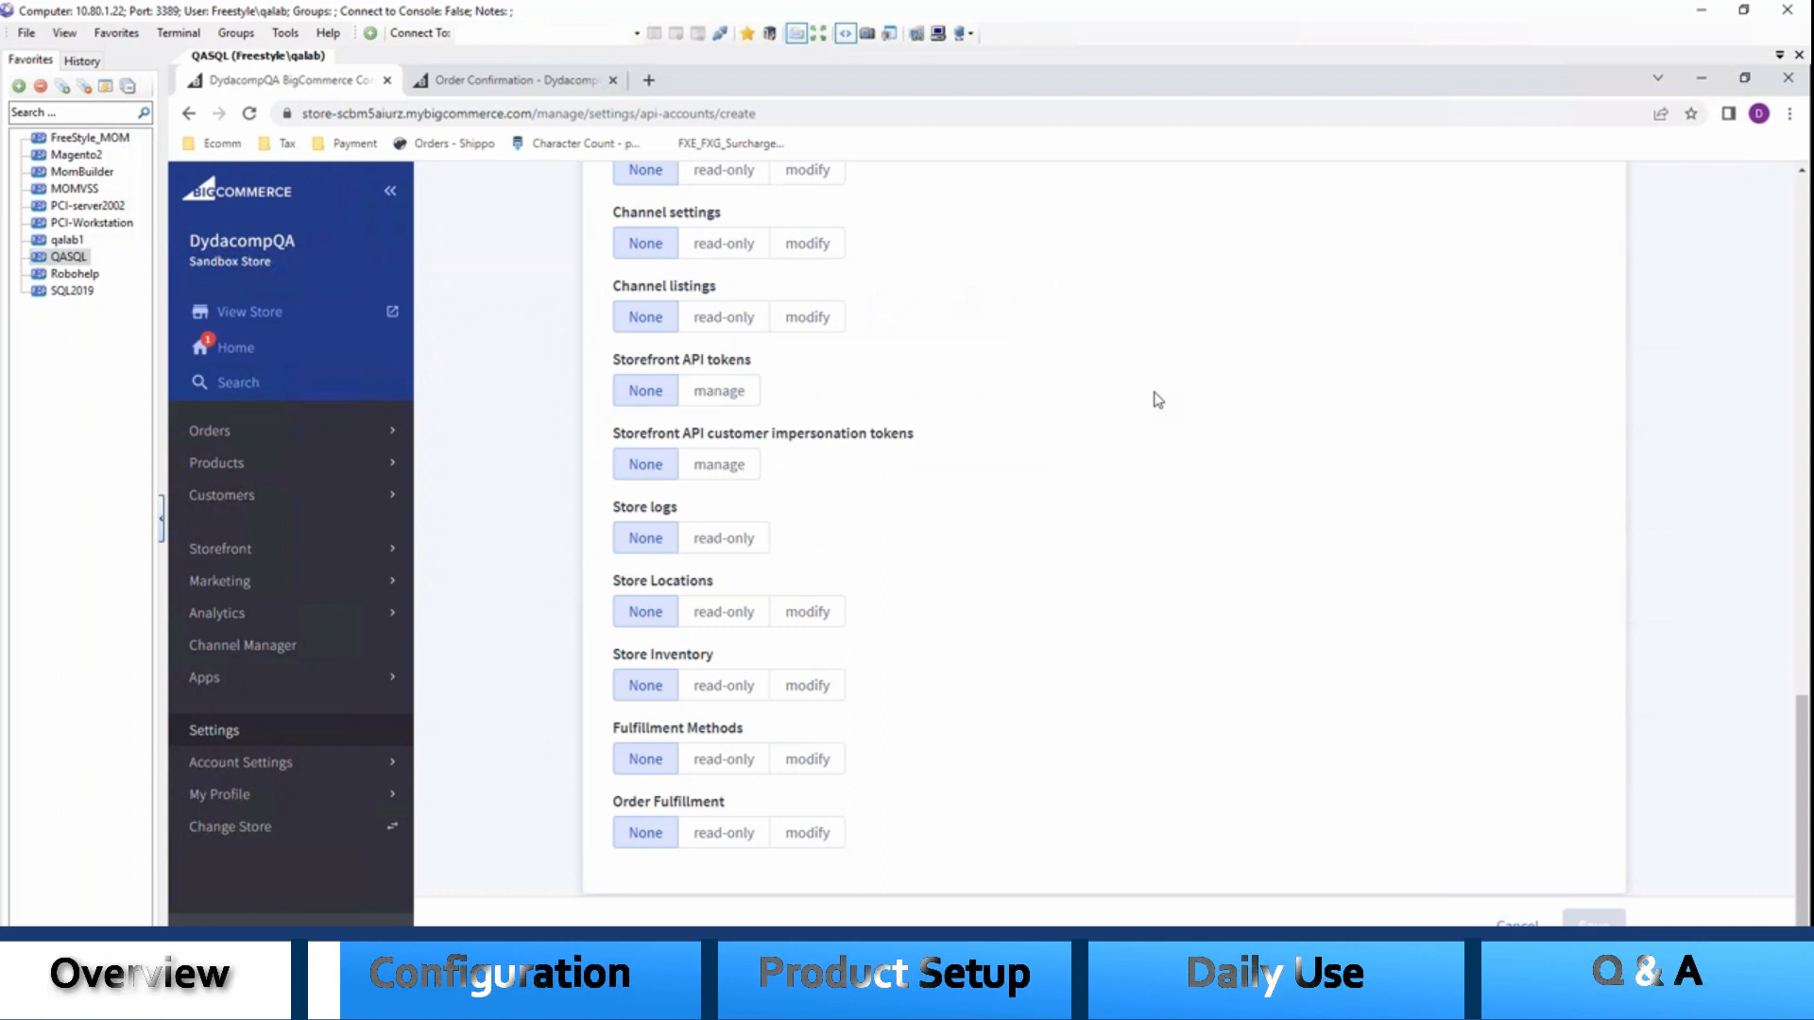
{"action": "scroll", "coordinate": [1158, 400], "scroll_direction": "up", "scroll_amount": 10}
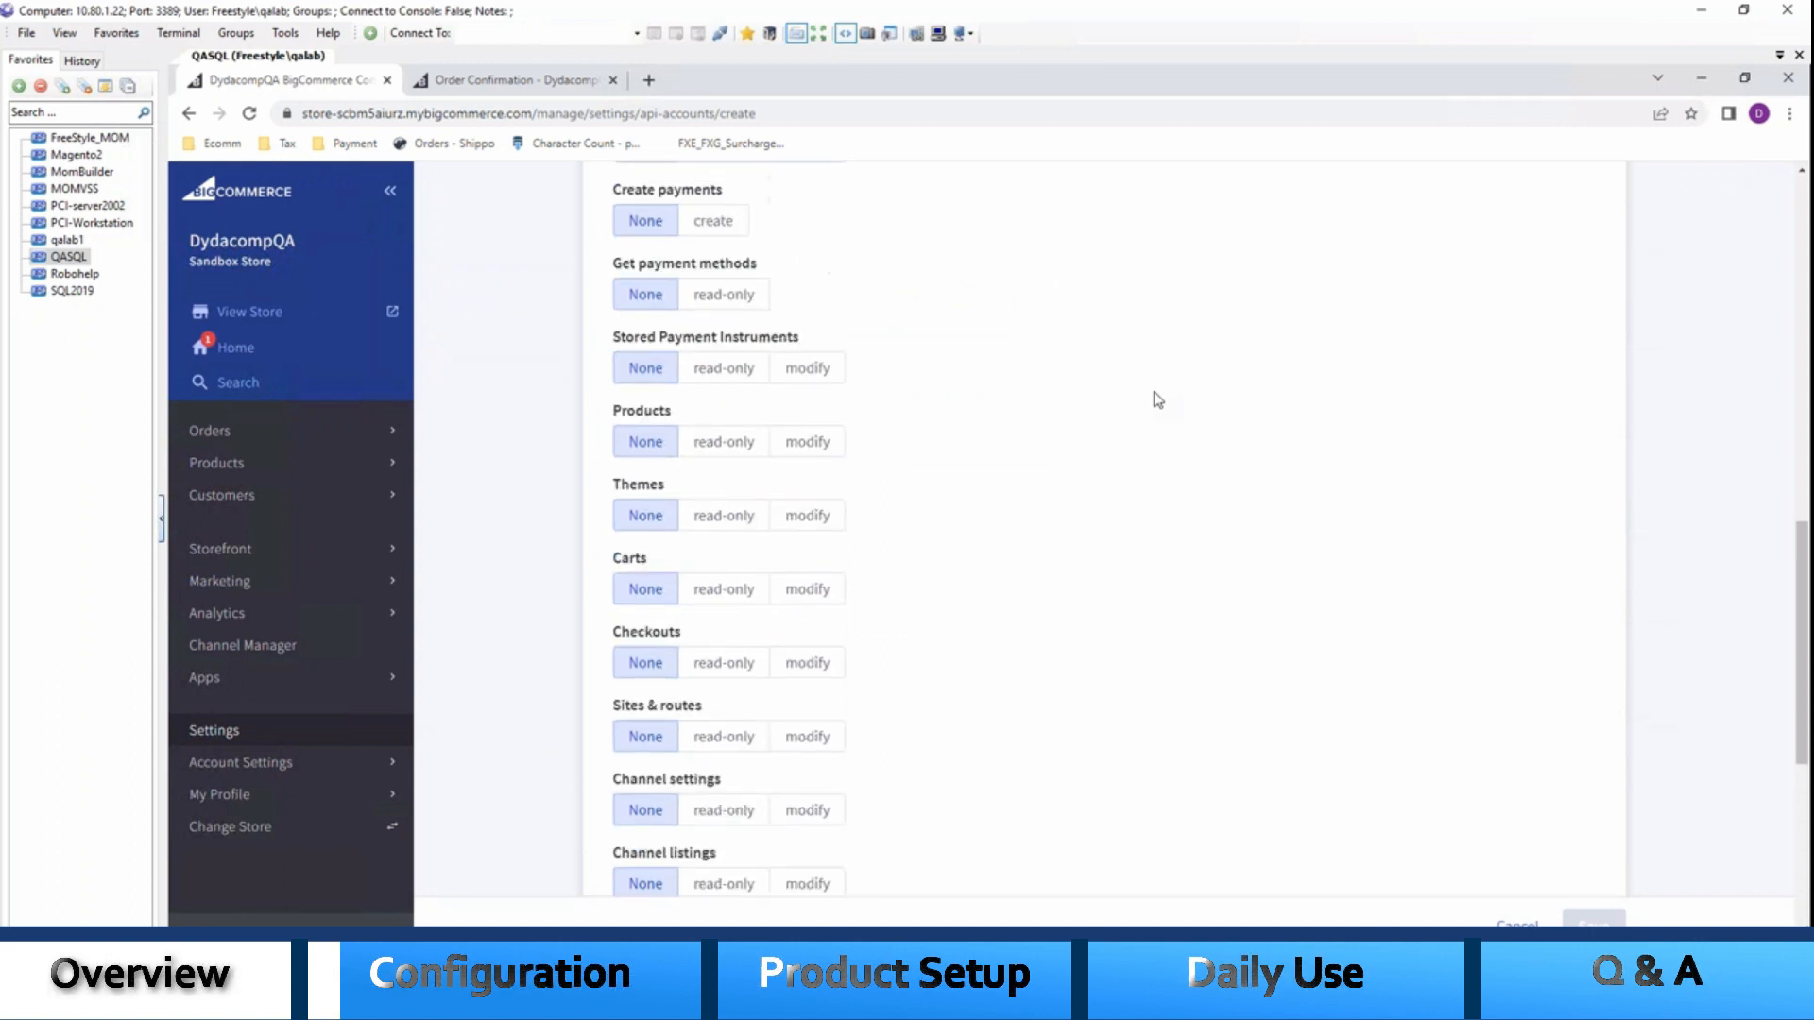
{"action": "scroll", "coordinate": [1159, 400], "scroll_direction": "up", "scroll_amount": 5}
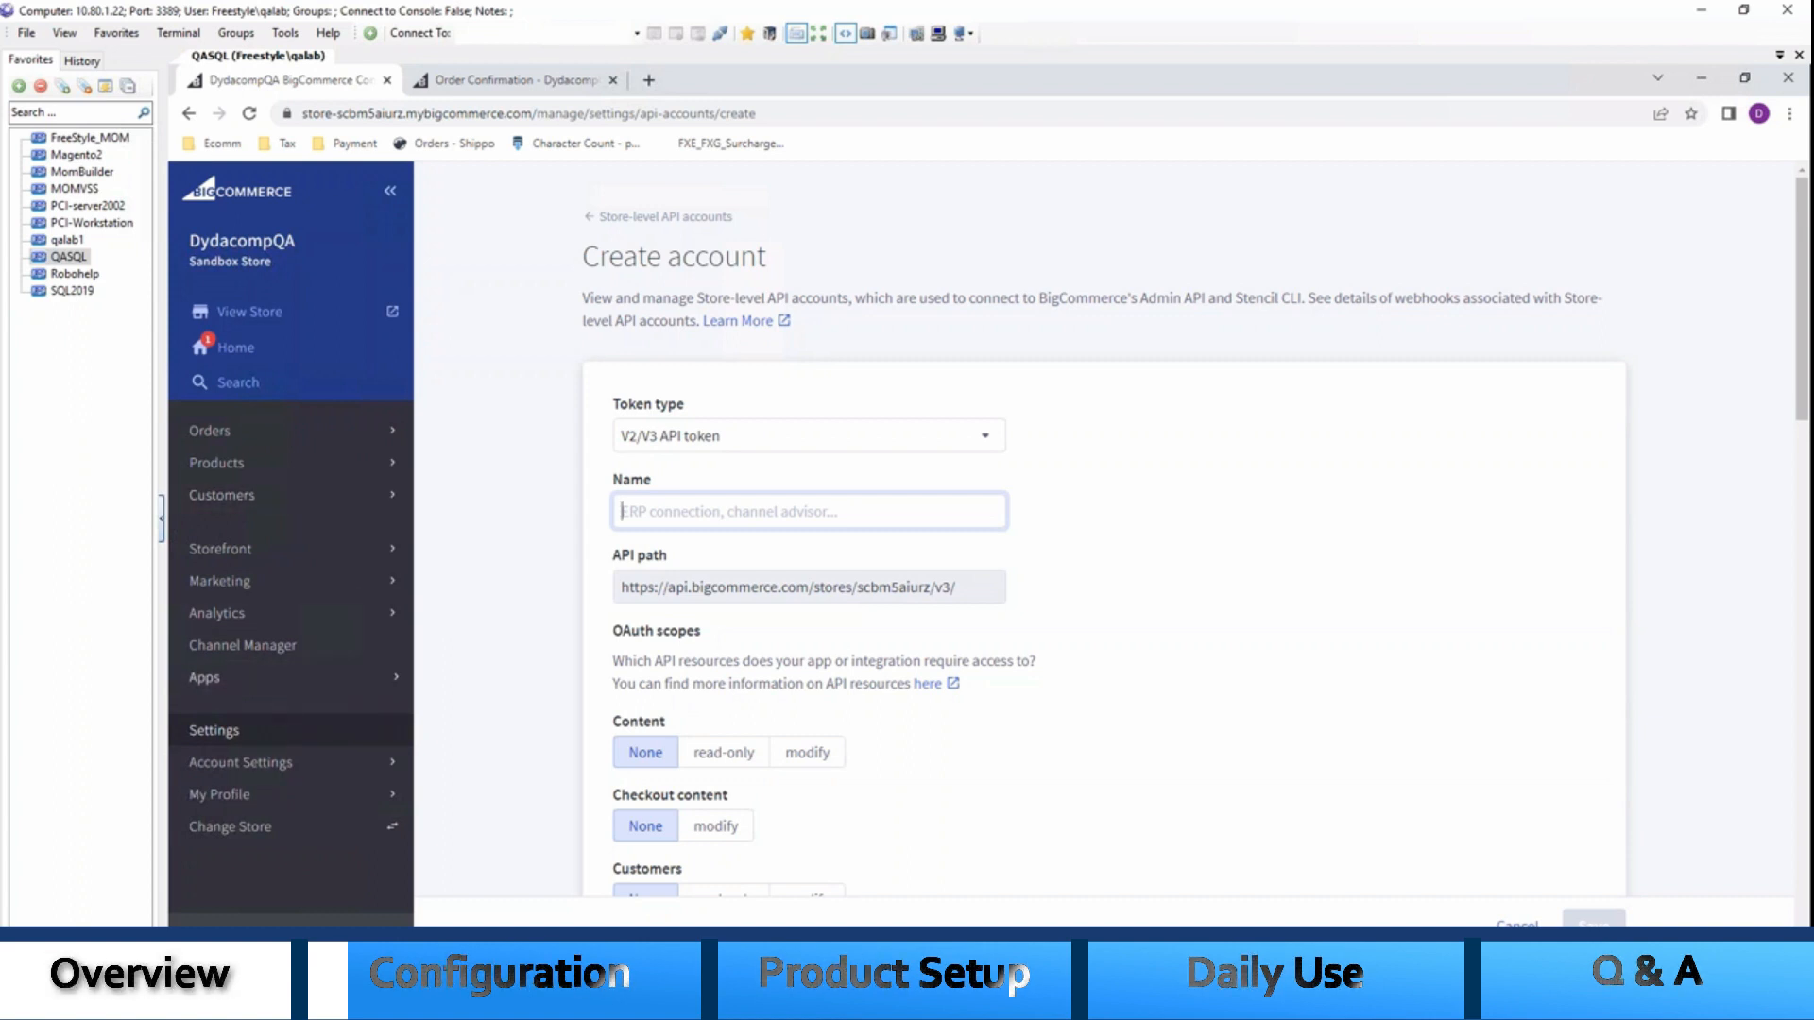
Open the store's shipping settings and review the shipping origin and checkout shipping options
{"action": "left_click", "coordinate": [273, 733]}
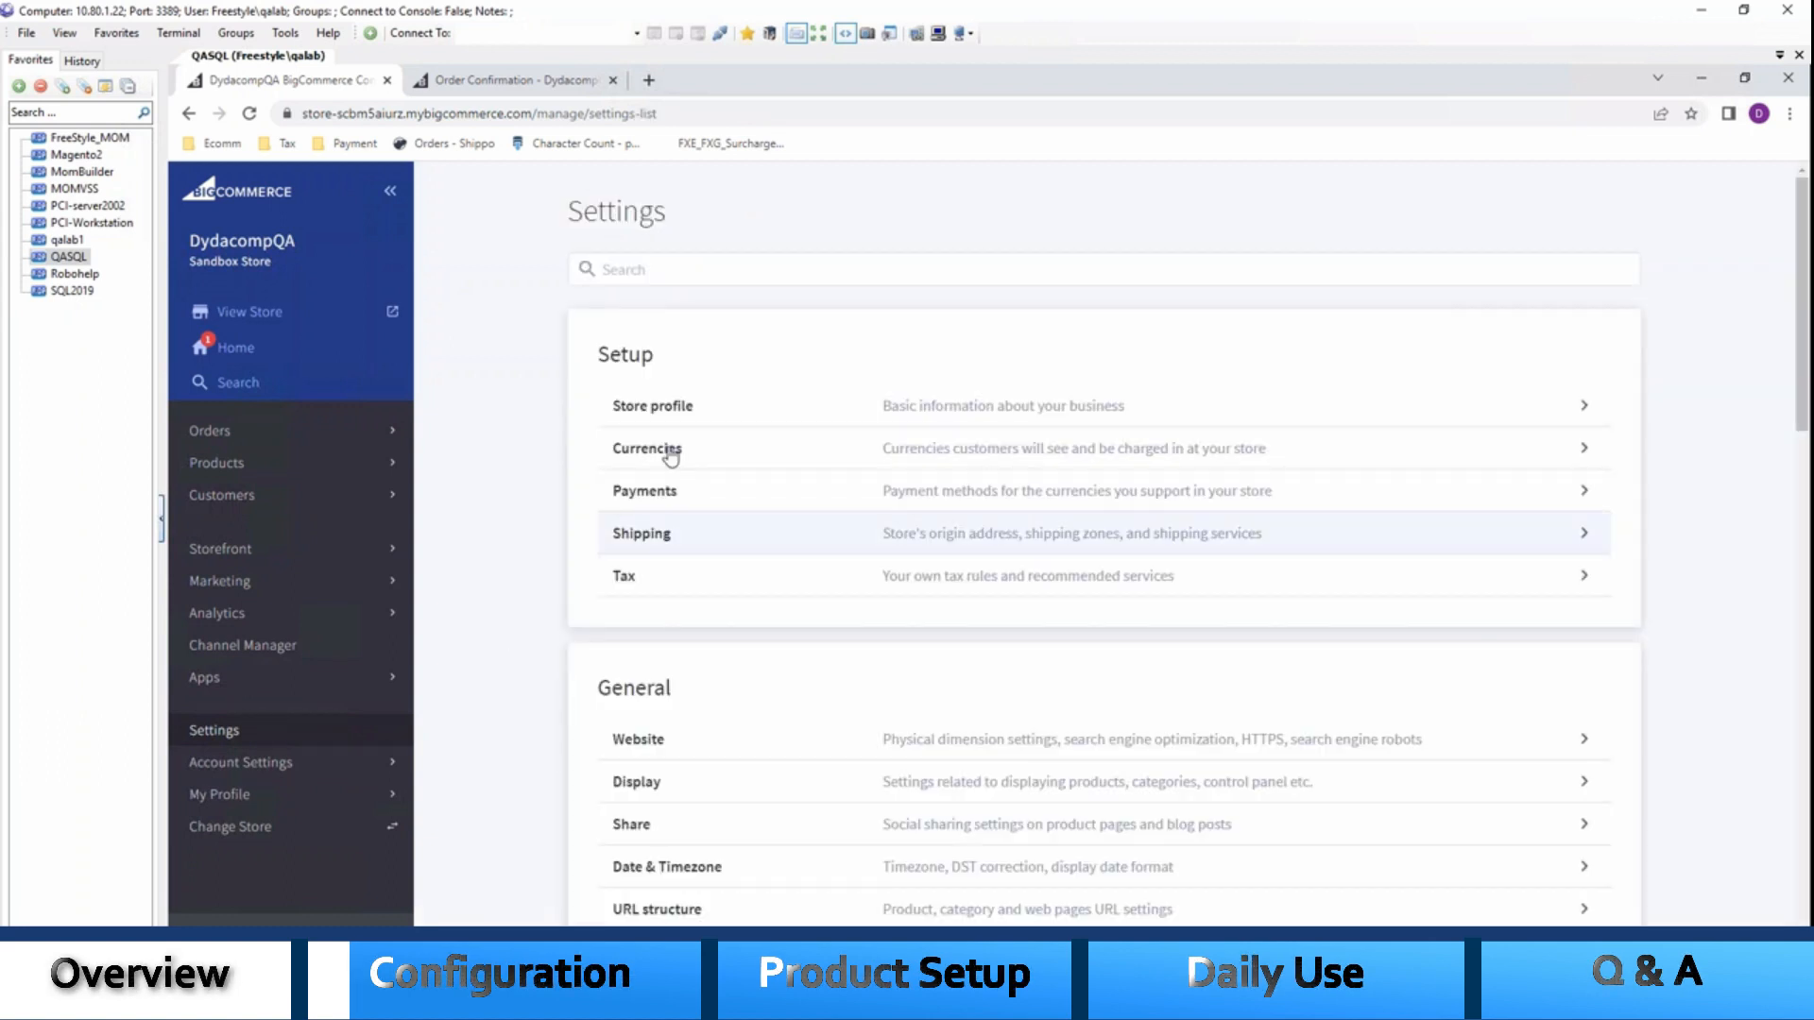
{"action": "left_click", "coordinate": [1062, 545]}
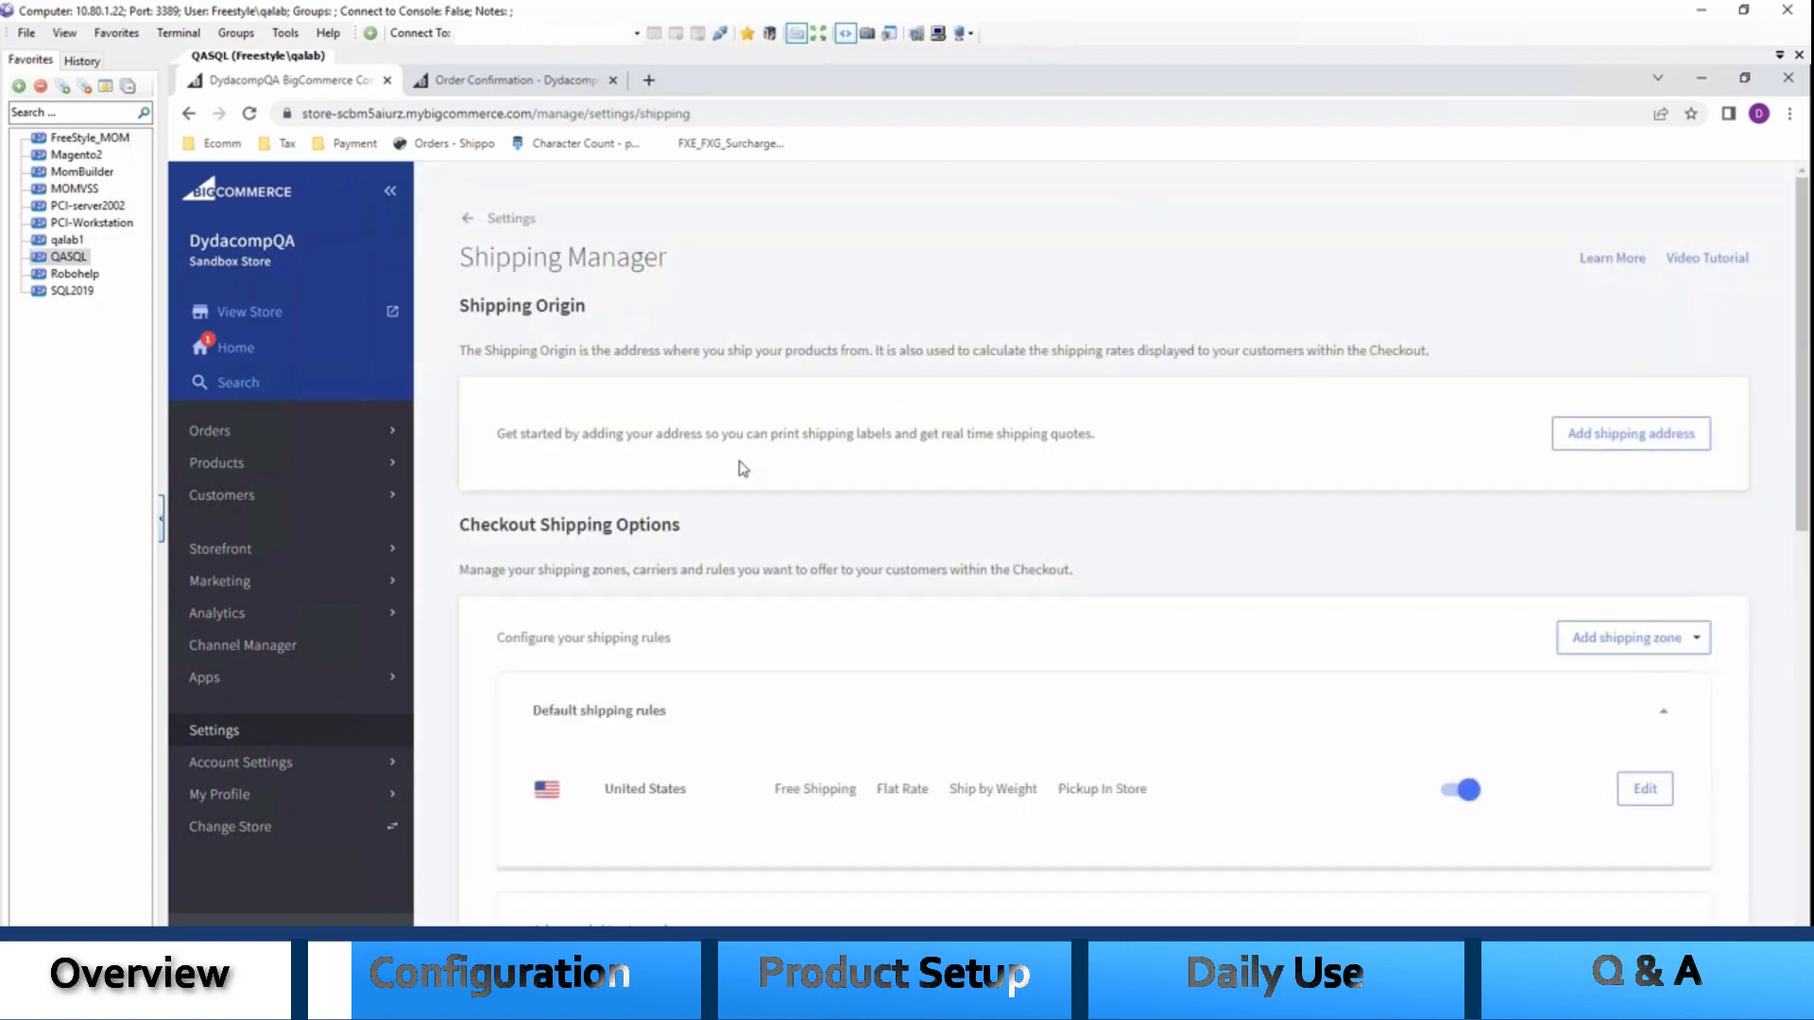
{"action": "scroll", "coordinate": [718, 437], "scroll_direction": "down", "scroll_amount": 4}
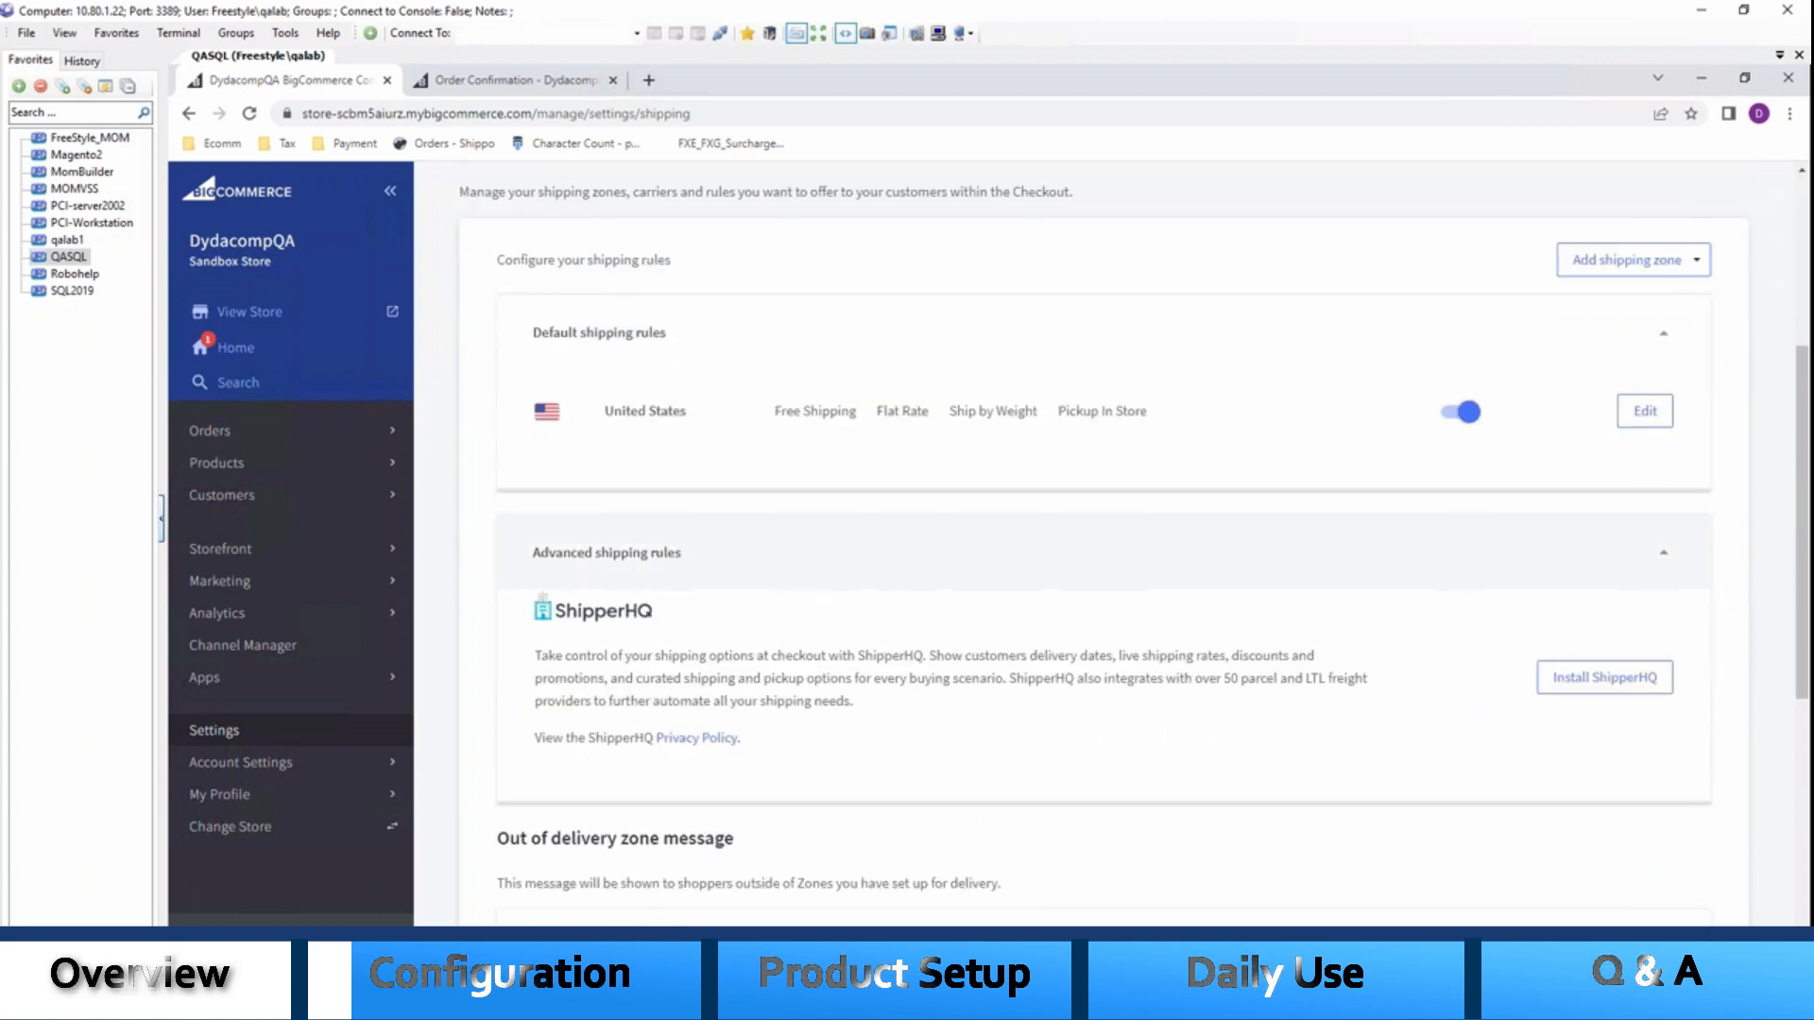
{"action": "scroll", "coordinate": [718, 436], "scroll_direction": "up", "scroll_amount": 3}
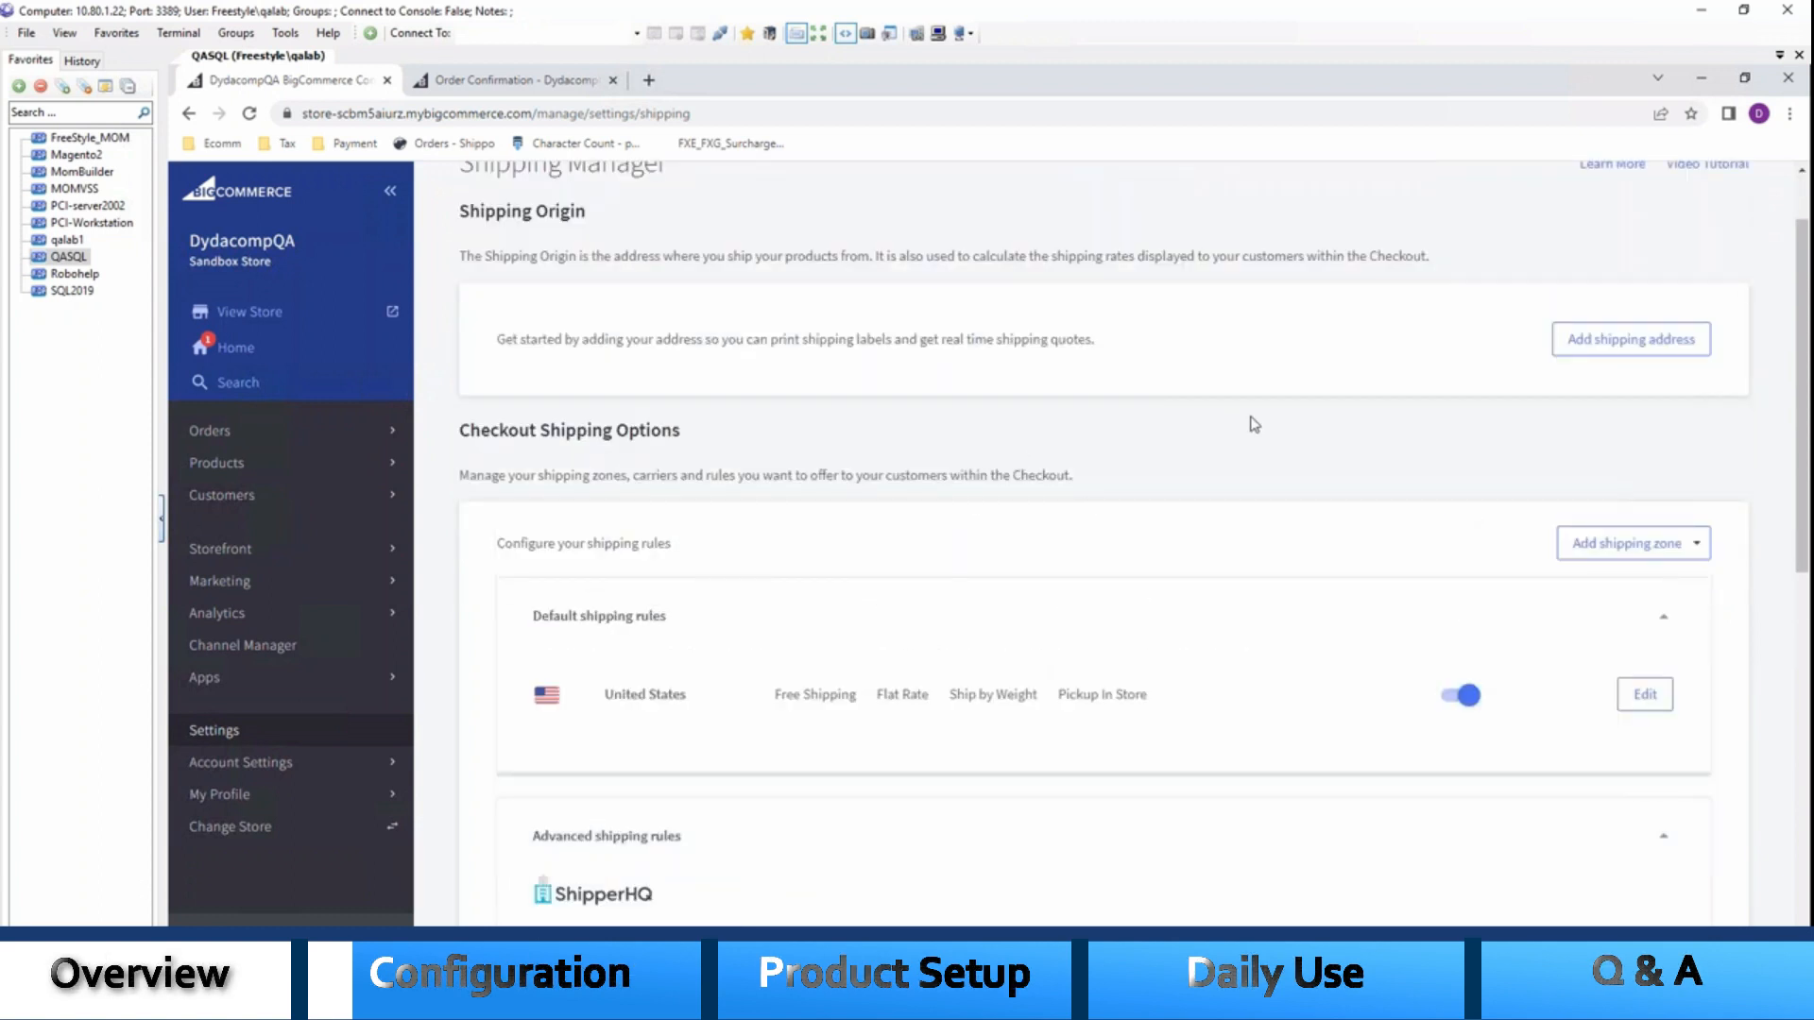
{"action": "scroll", "coordinate": [1253, 425], "scroll_direction": "down", "scroll_amount": 1}
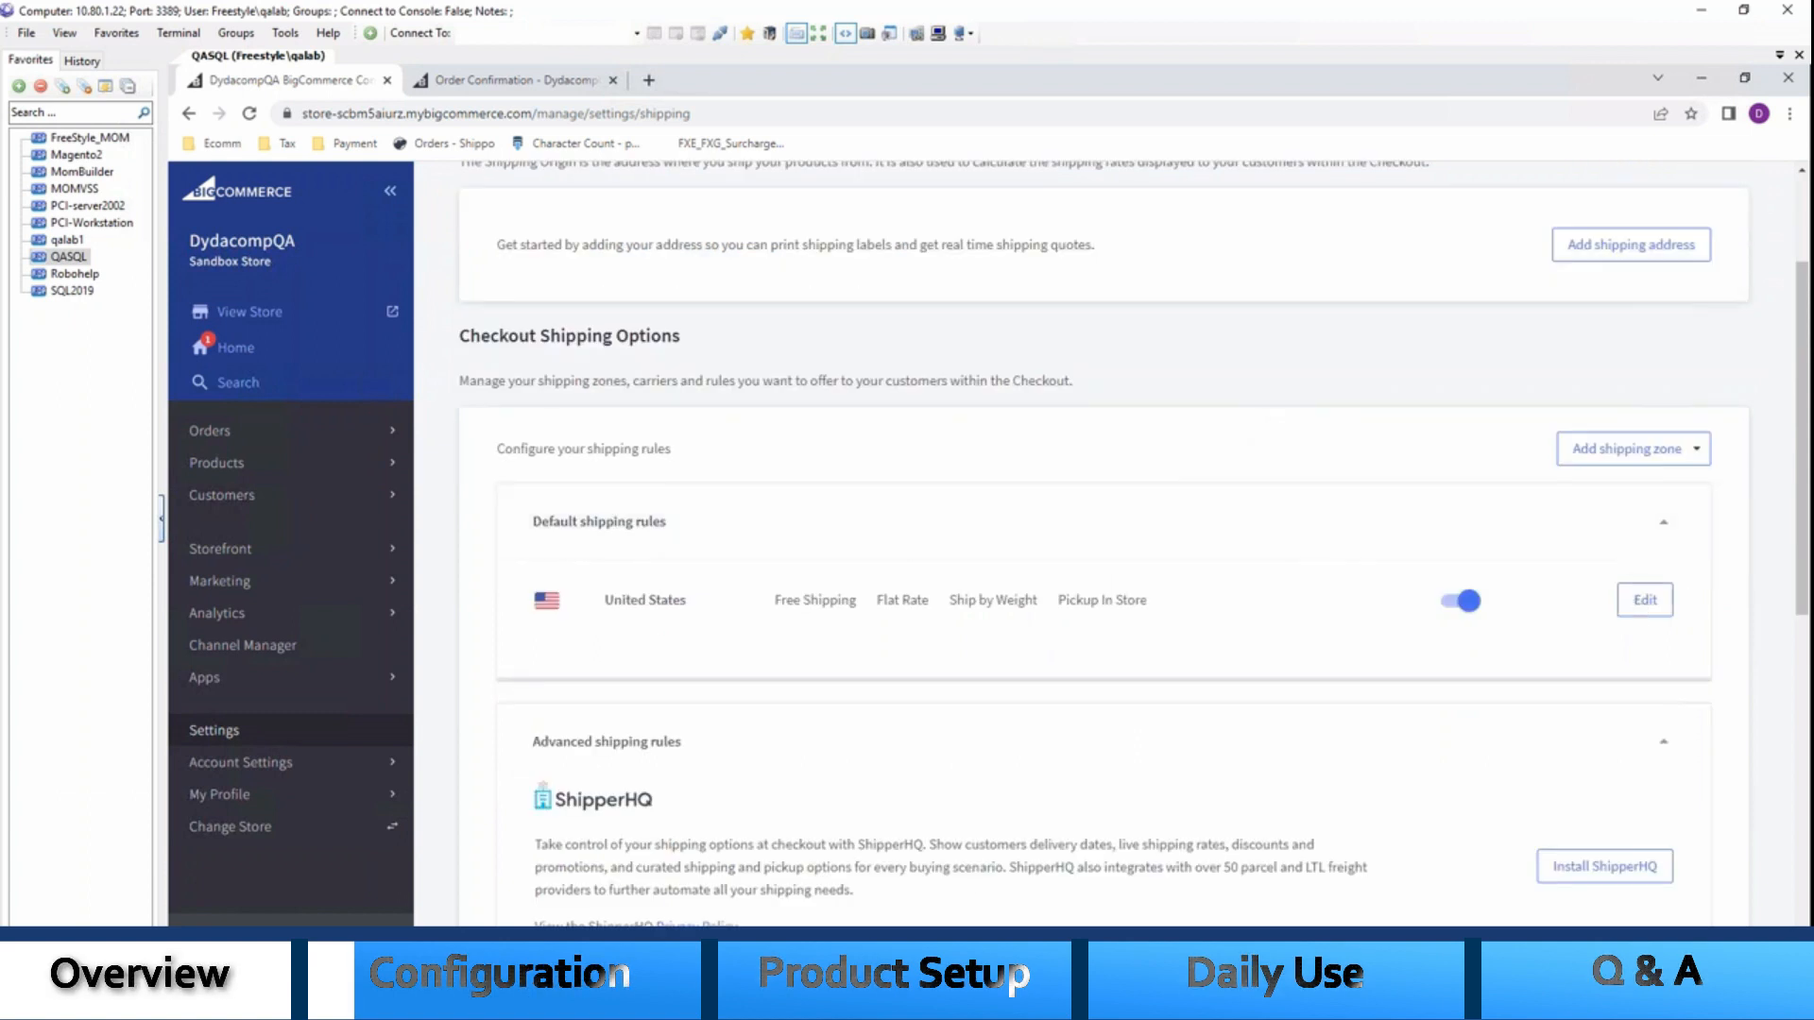
Open the United States shipping zone and review the names of the Free Shipping, Flat Rate, Ship by Weight and Pickup In Store methods
{"action": "left_click", "coordinate": [1651, 604]}
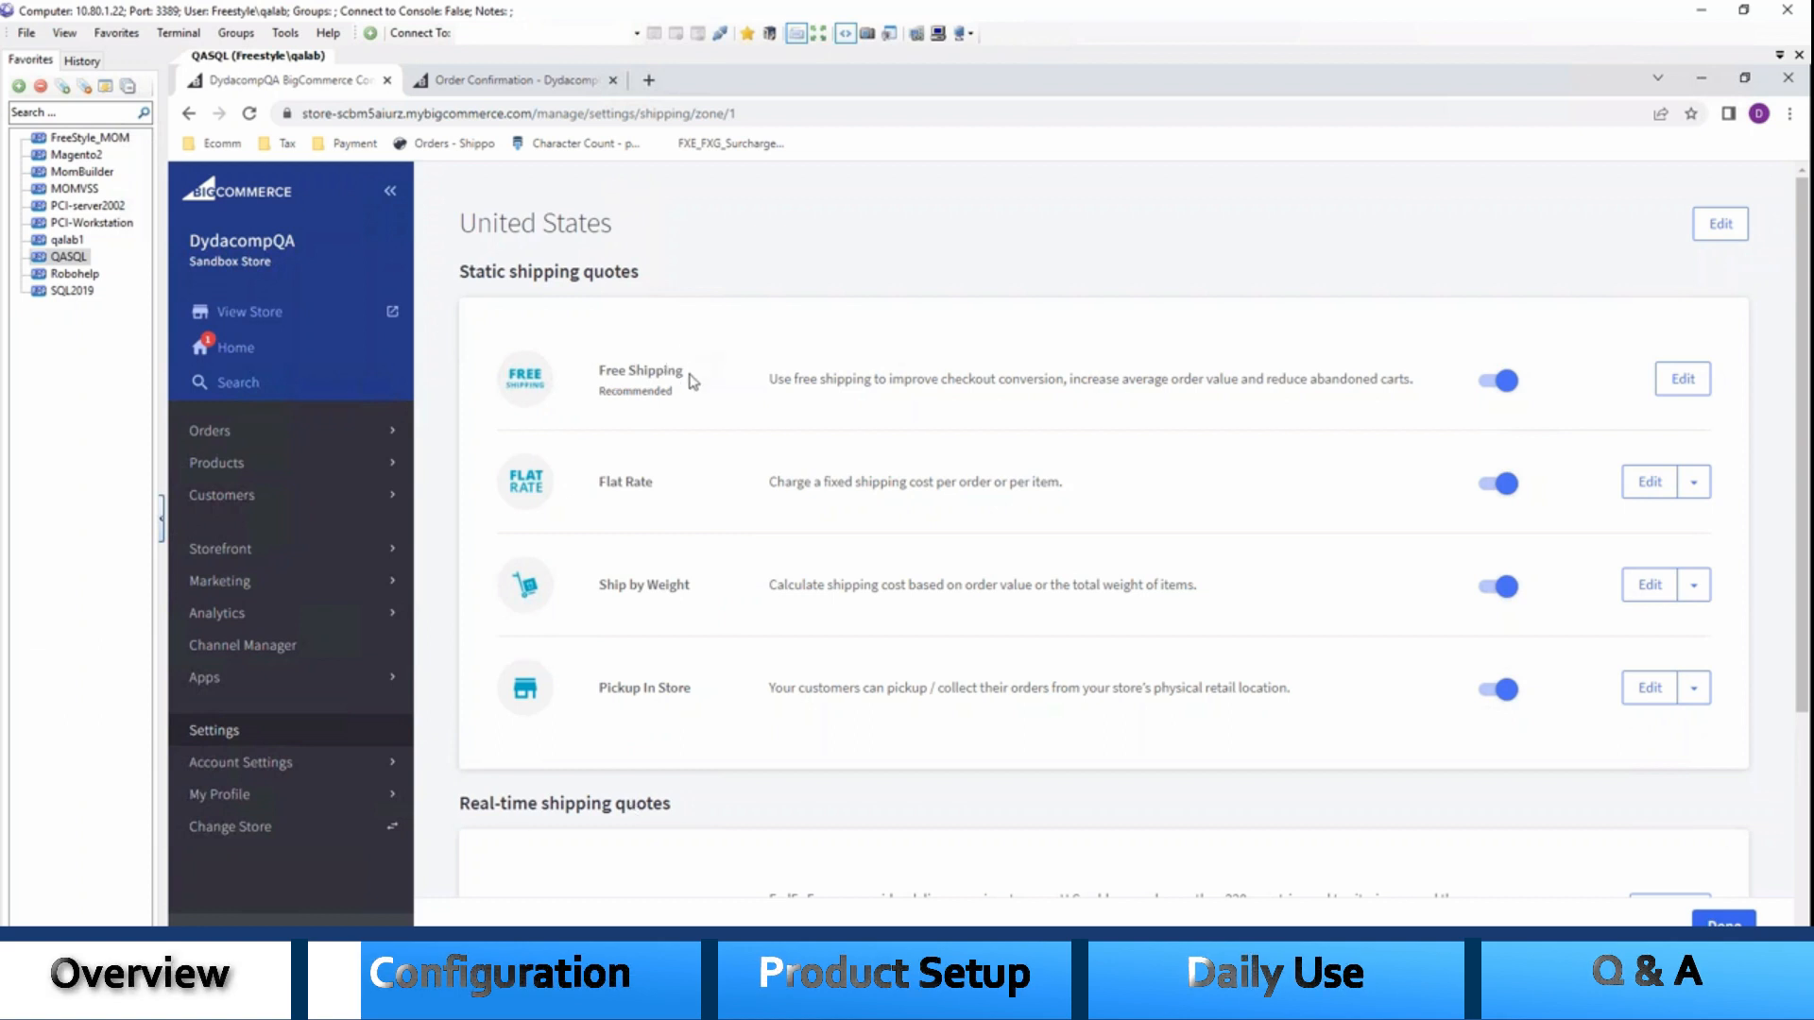
{"action": "left_click_drag", "start_coordinate": [684, 372], "coordinate": [602, 369]}
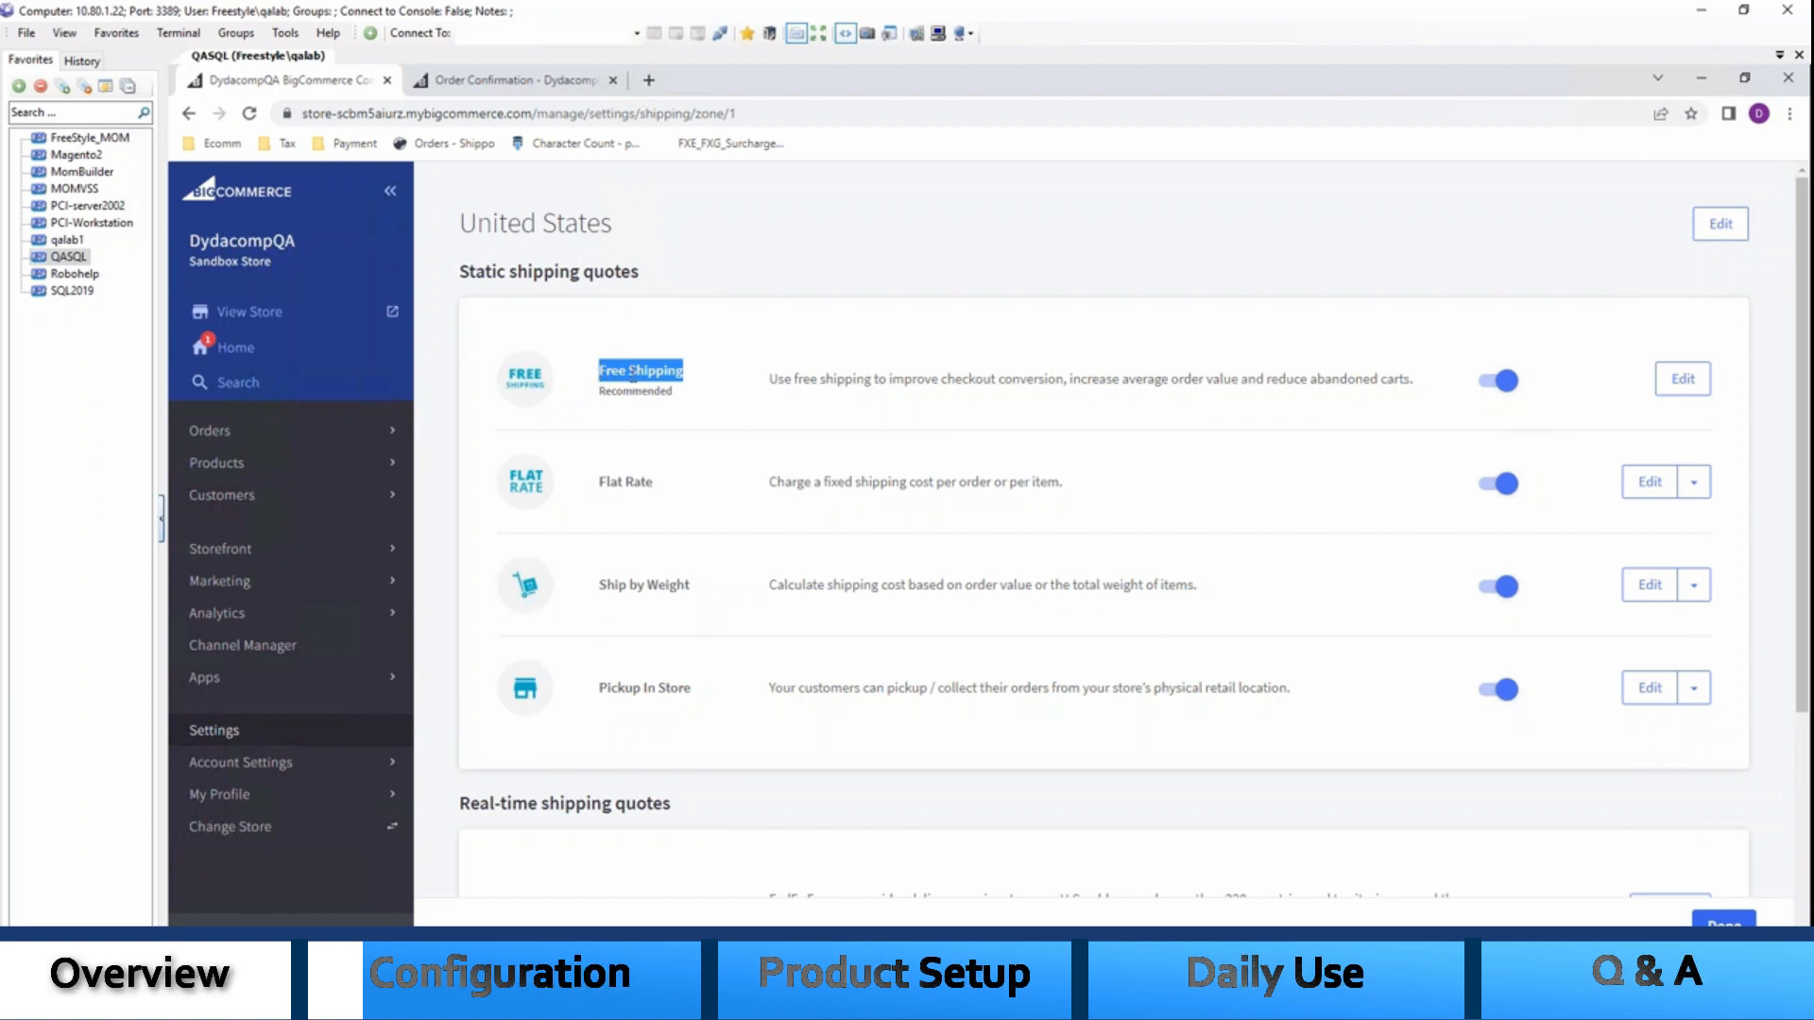
{"action": "left_click_drag", "start_coordinate": [654, 483], "coordinate": [599, 484]}
{"action": "left_click_drag", "start_coordinate": [689, 587], "coordinate": [644, 583]}
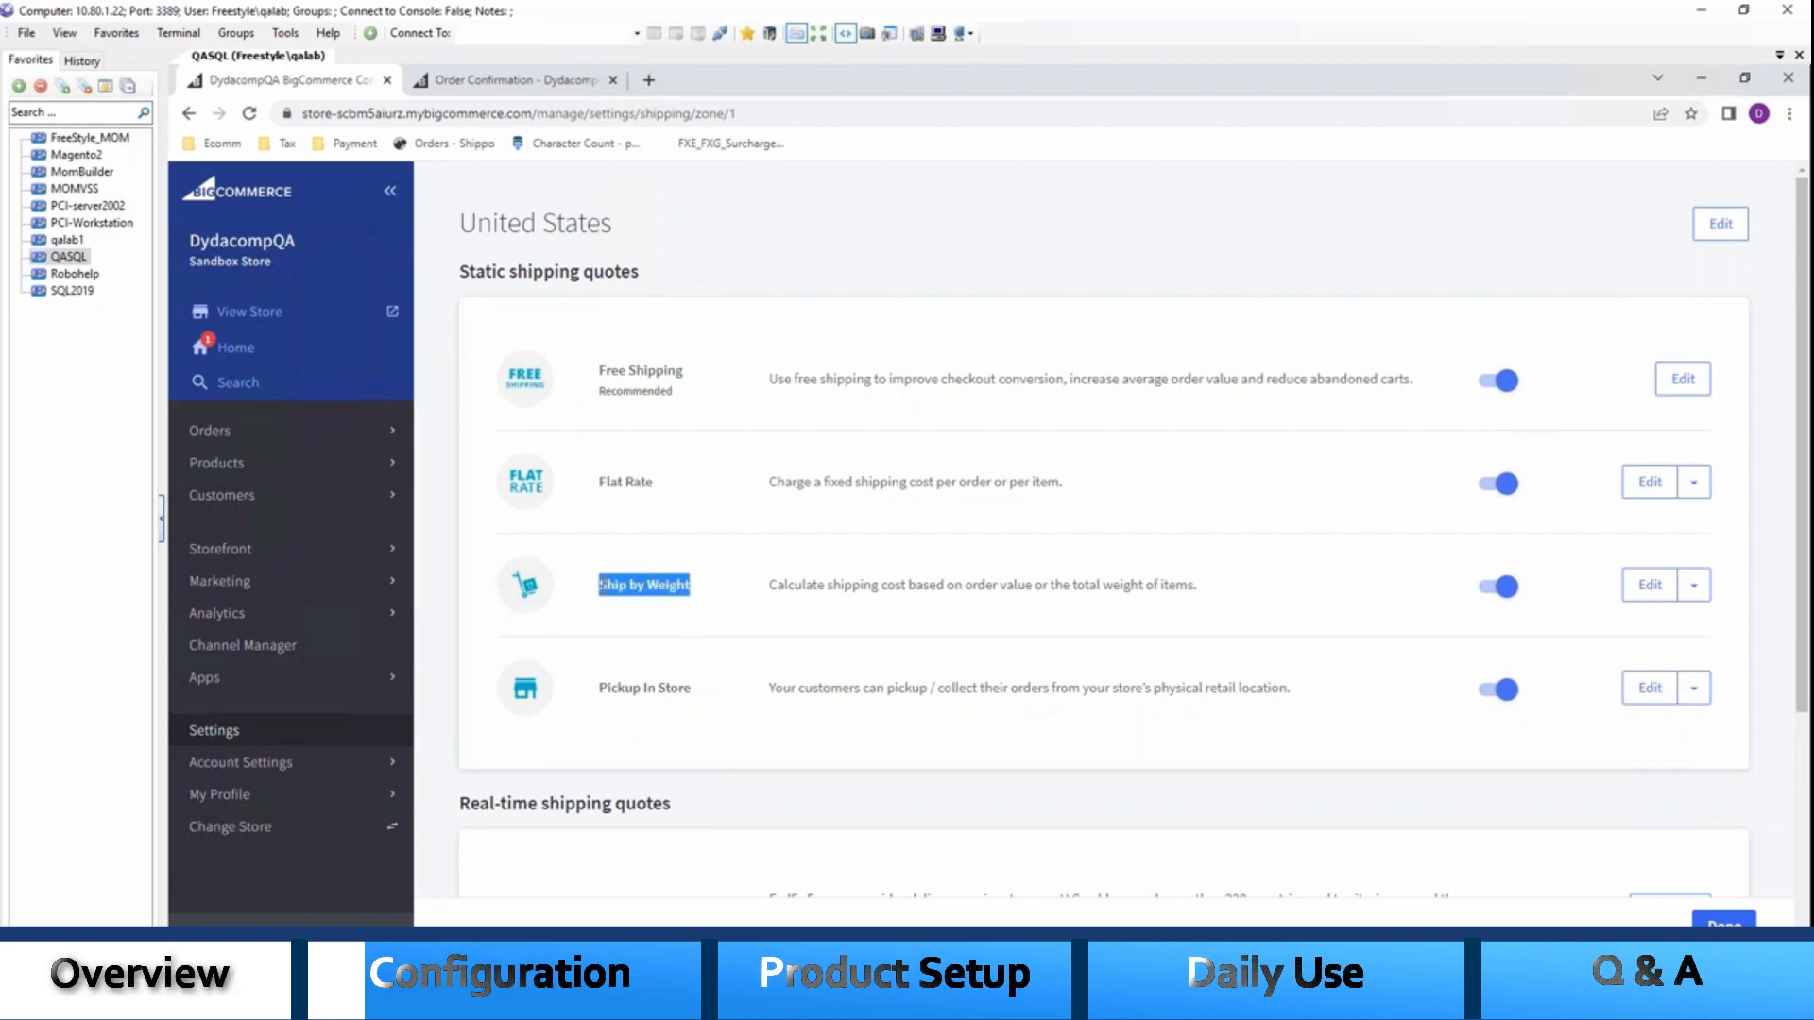
{"action": "left_click_drag", "start_coordinate": [693, 690], "coordinate": [610, 690]}
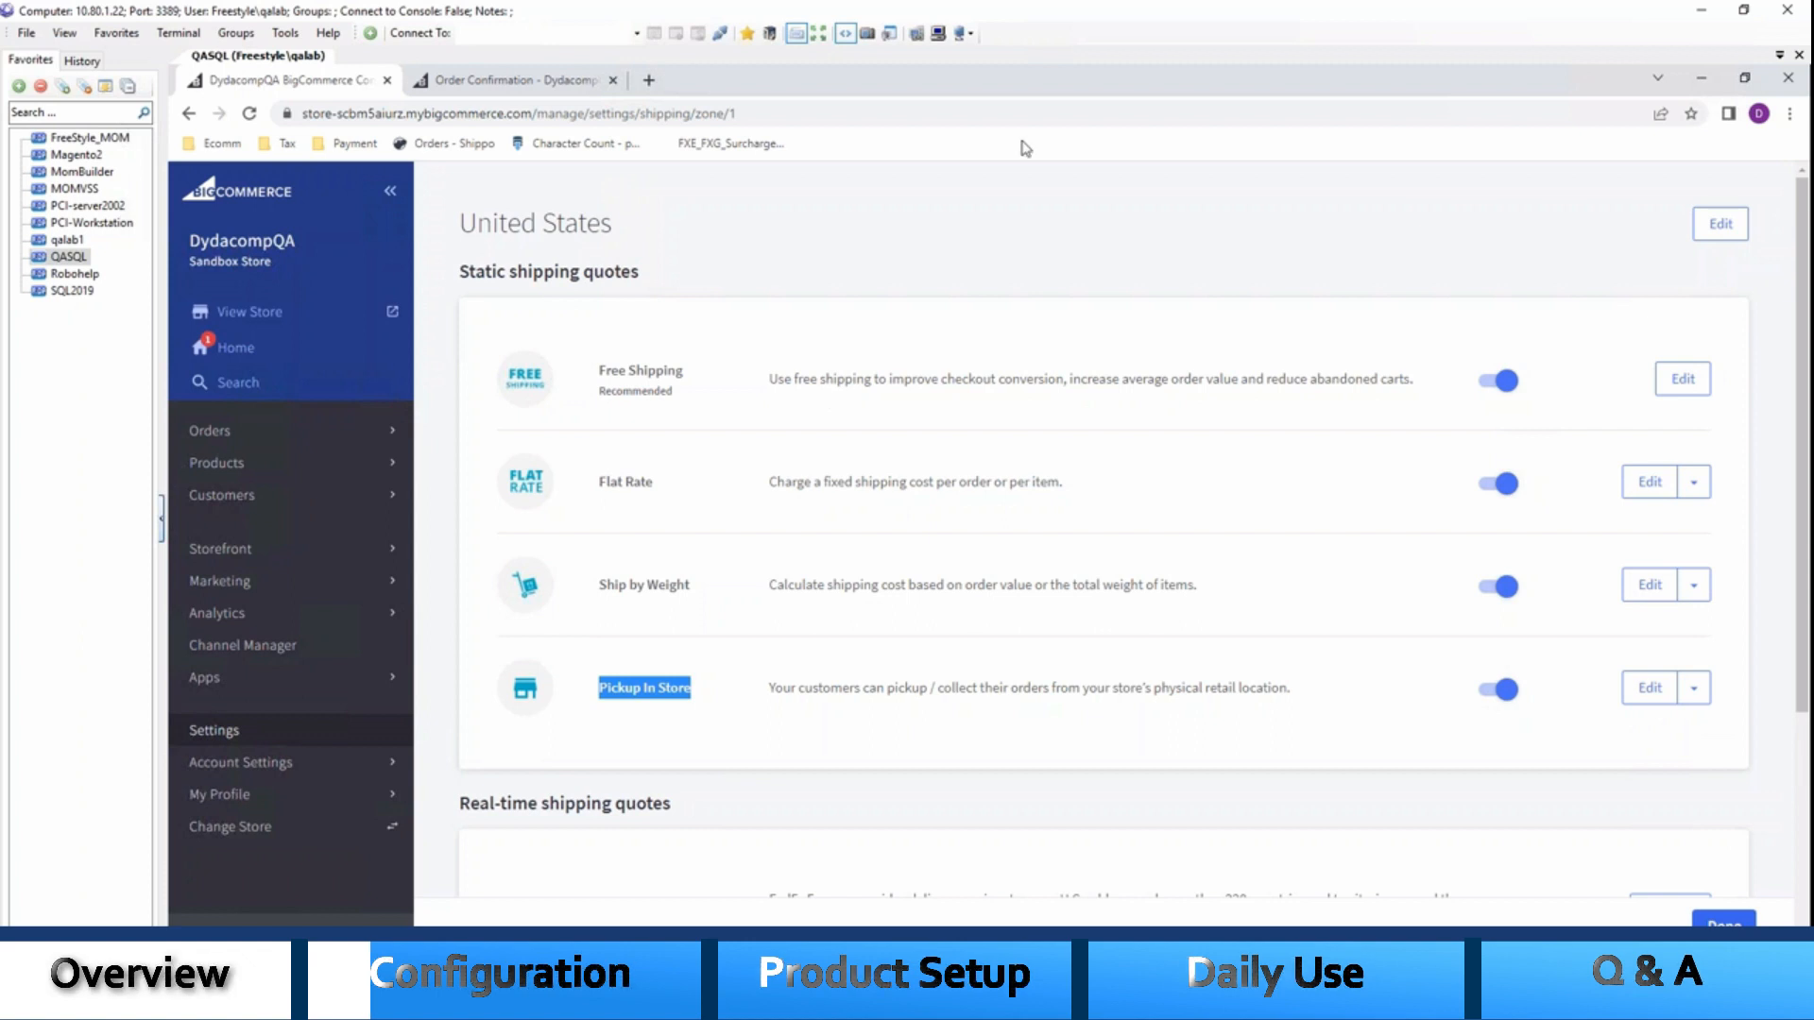
Open the store's payment methods for USD and review the Check and Money Order settings, including the check display name
{"action": "left_click", "coordinate": [283, 733]}
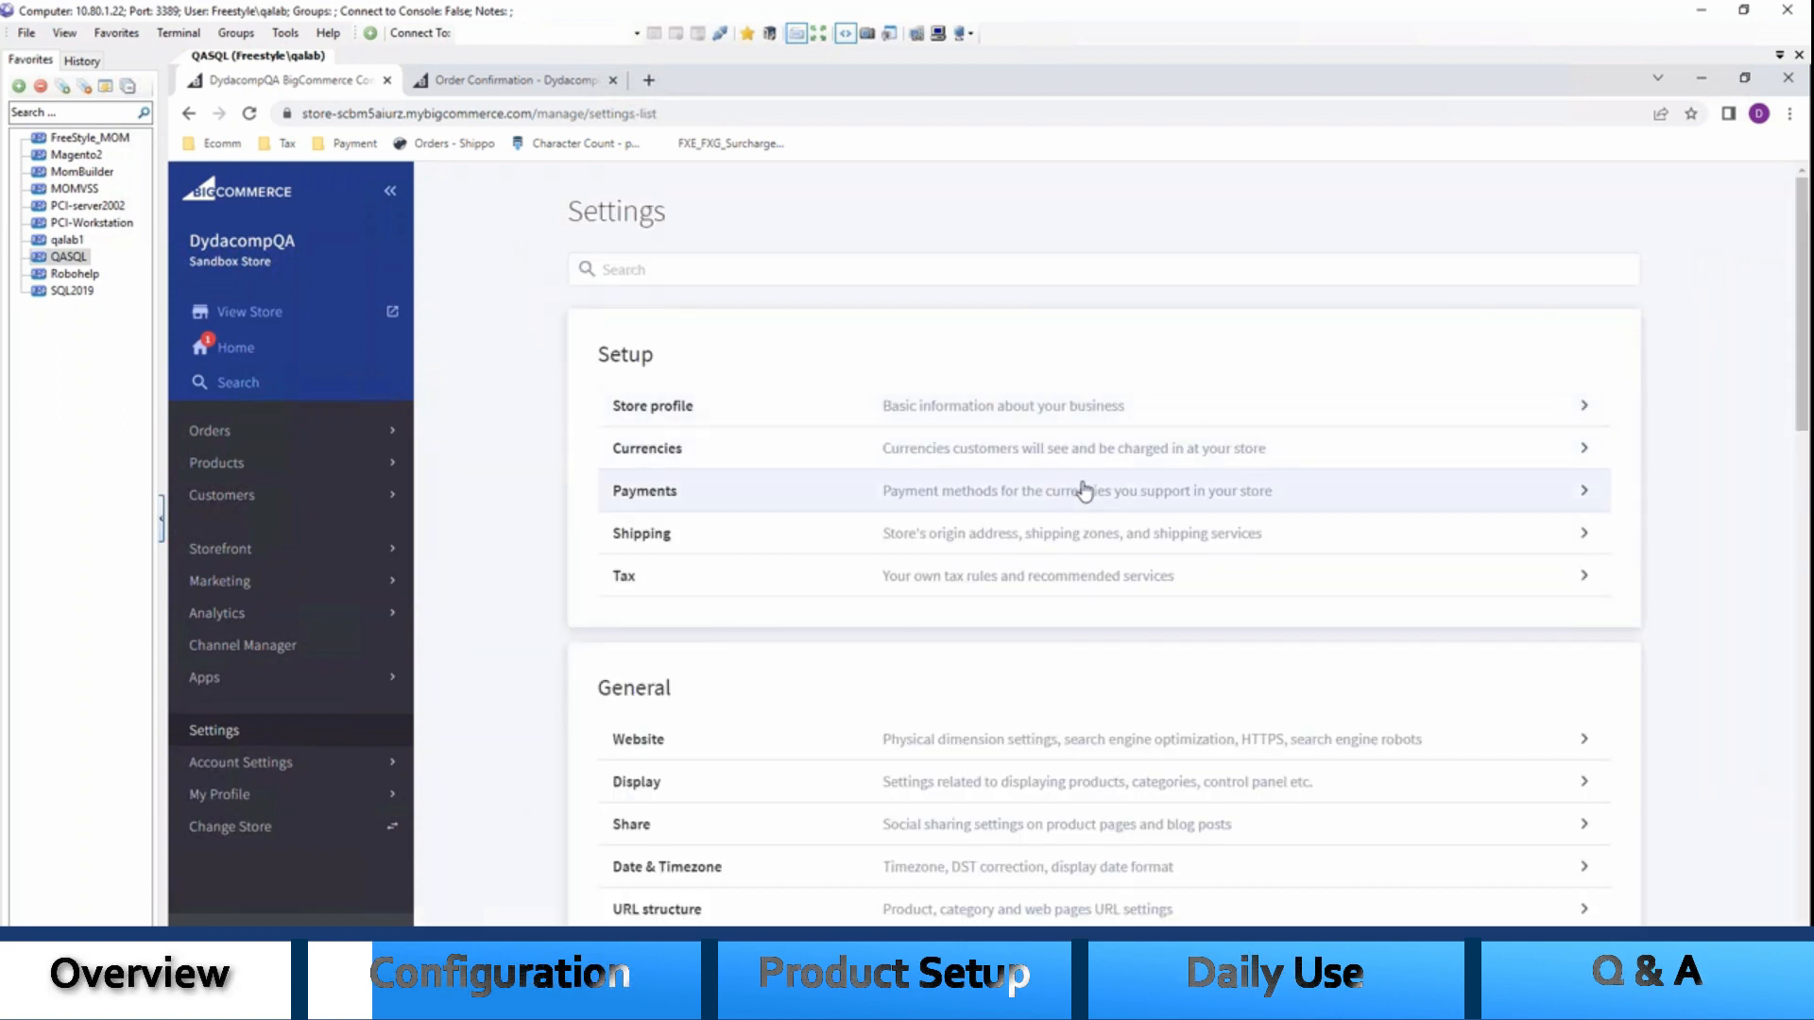
{"action": "left_click", "coordinate": [1084, 498]}
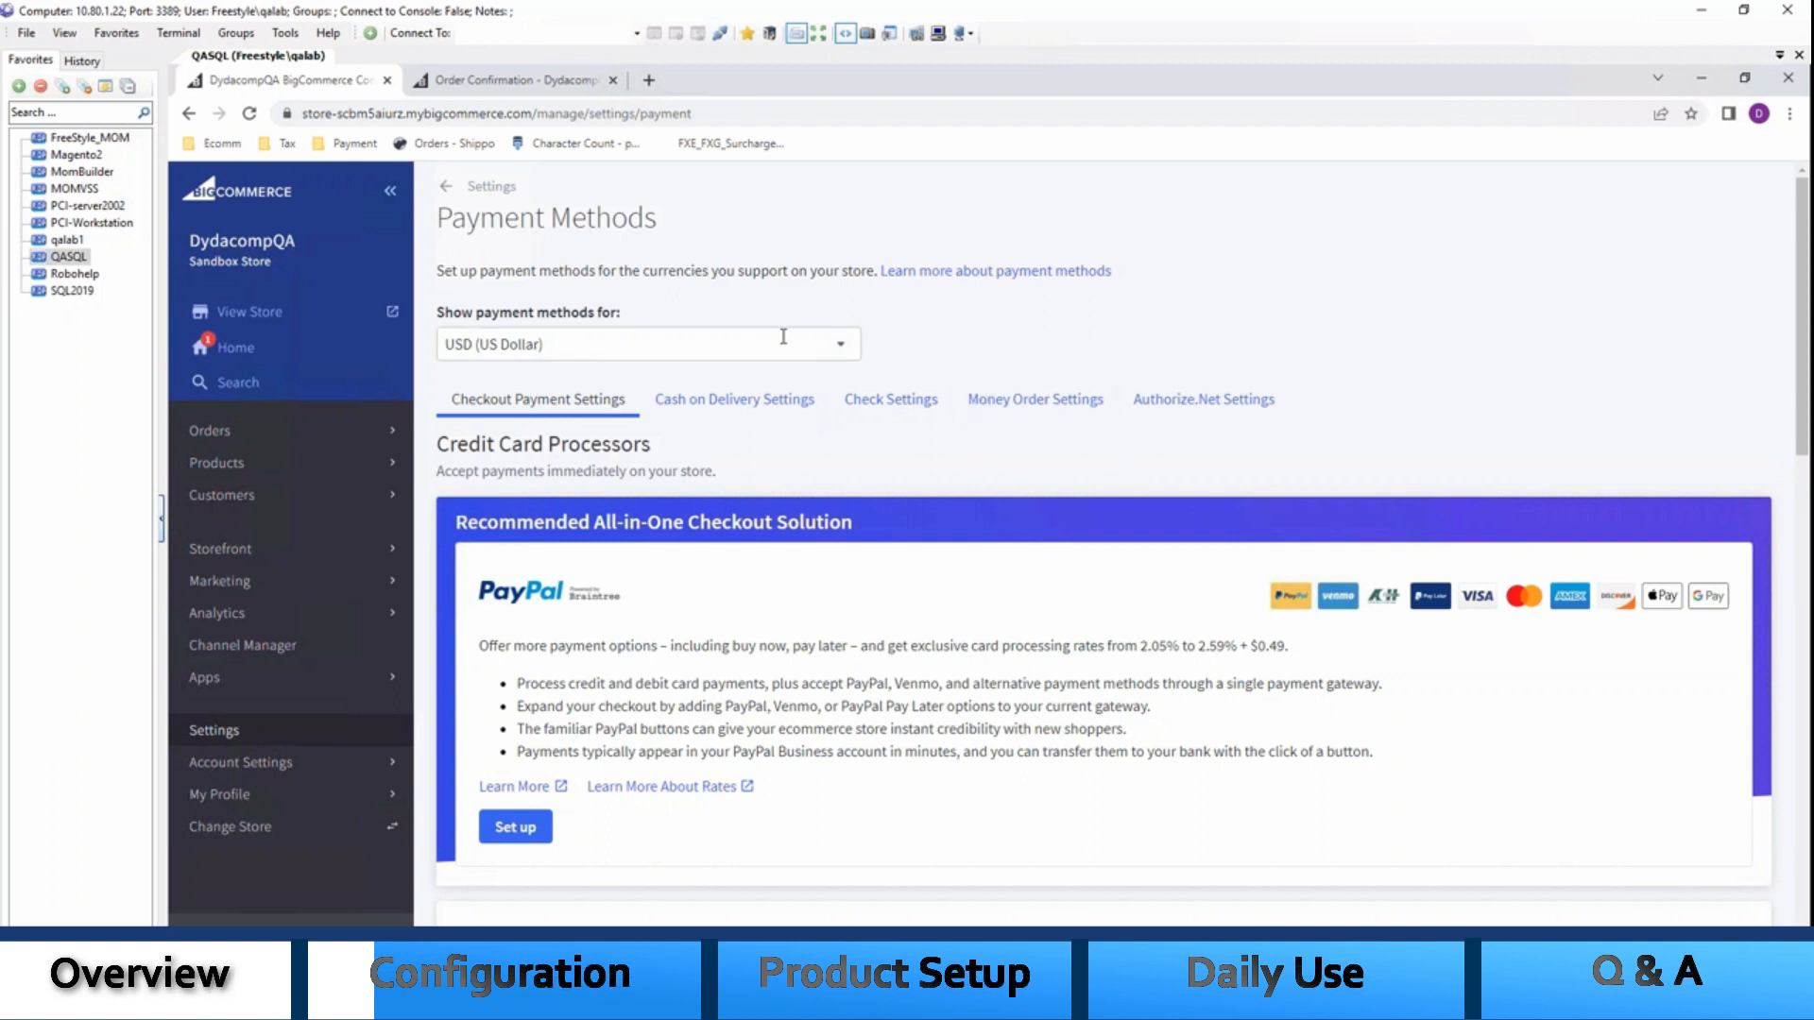
{"action": "left_click", "coordinate": [905, 404]}
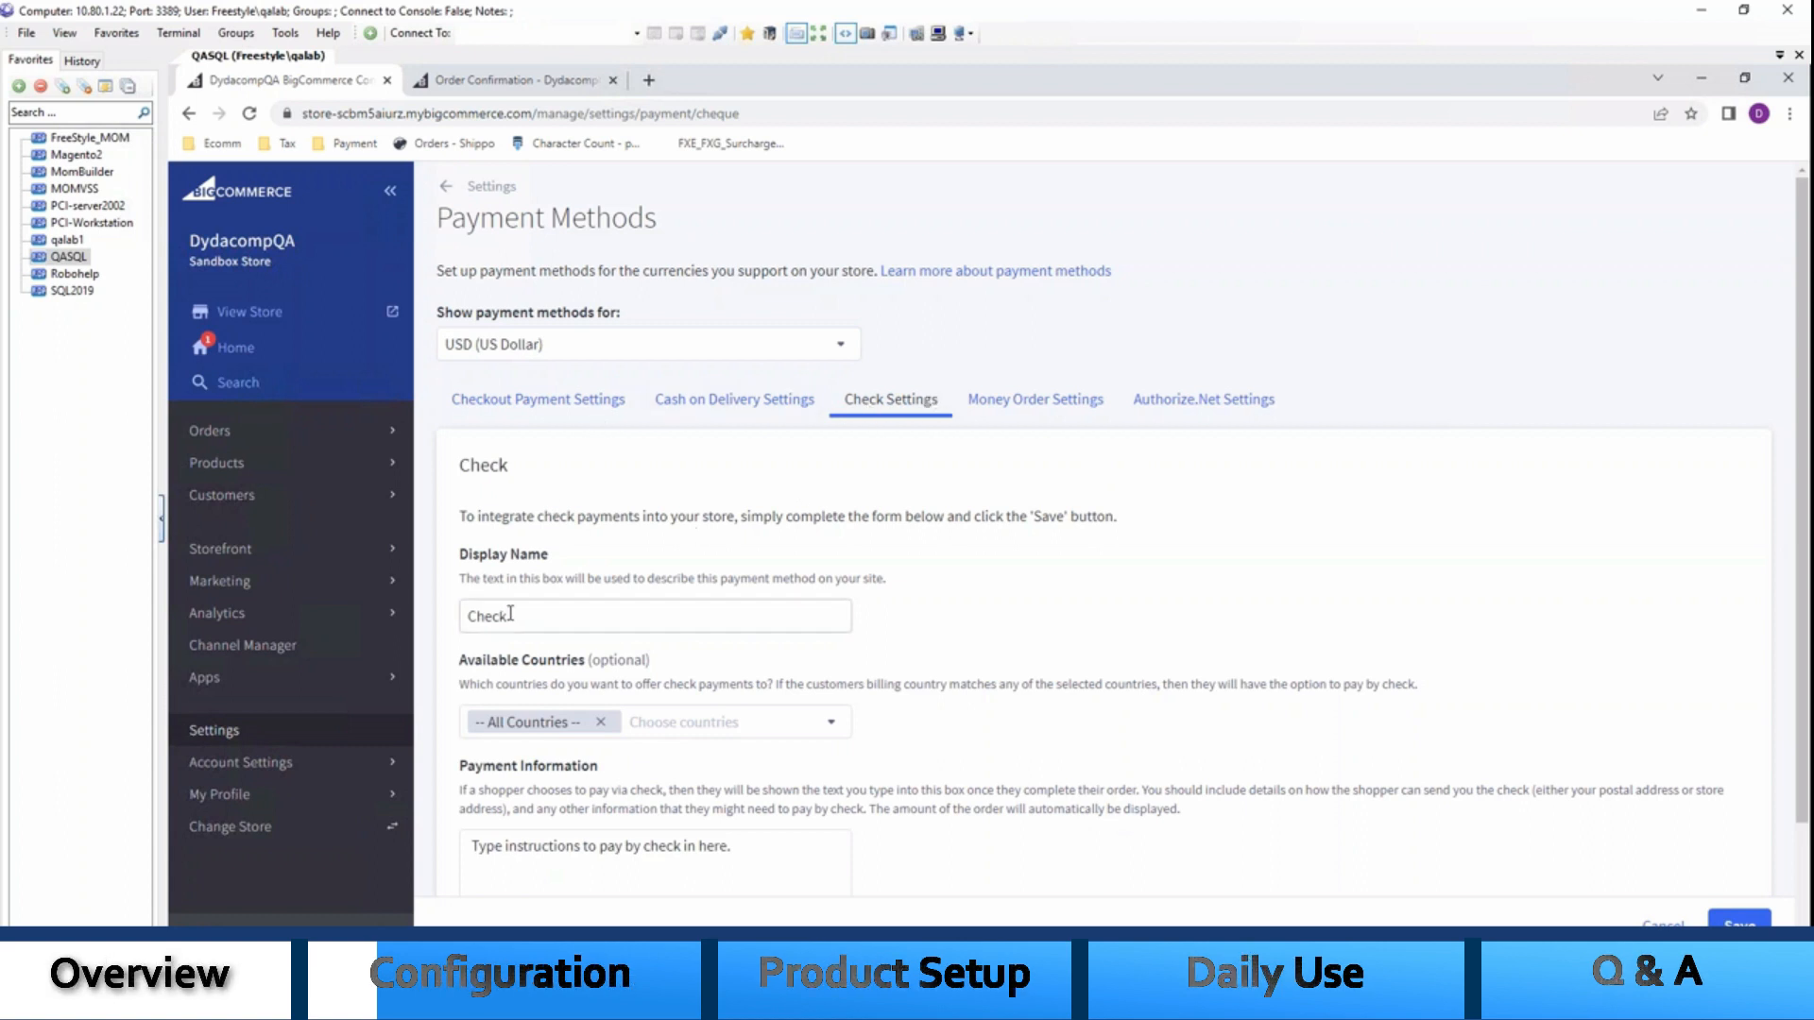
{"action": "left_click_drag", "start_coordinate": [513, 619], "coordinate": [485, 628]}
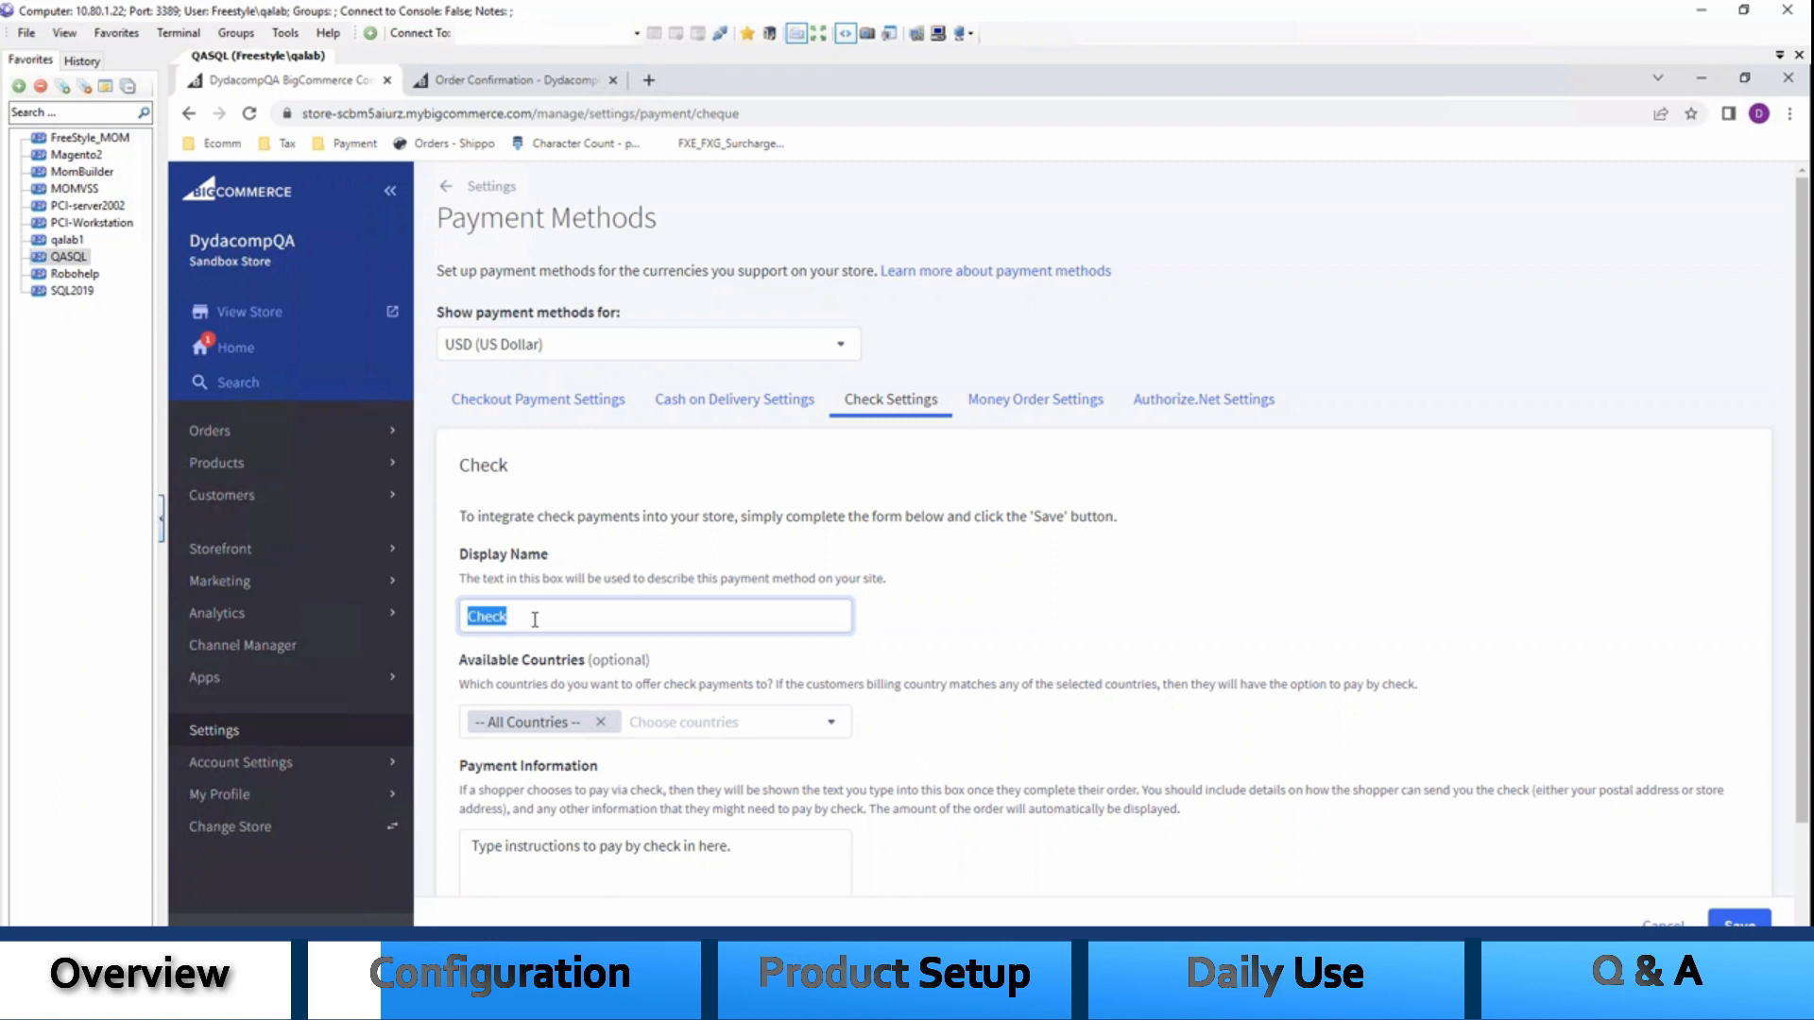
{"action": "left_click", "coordinate": [1049, 407]}
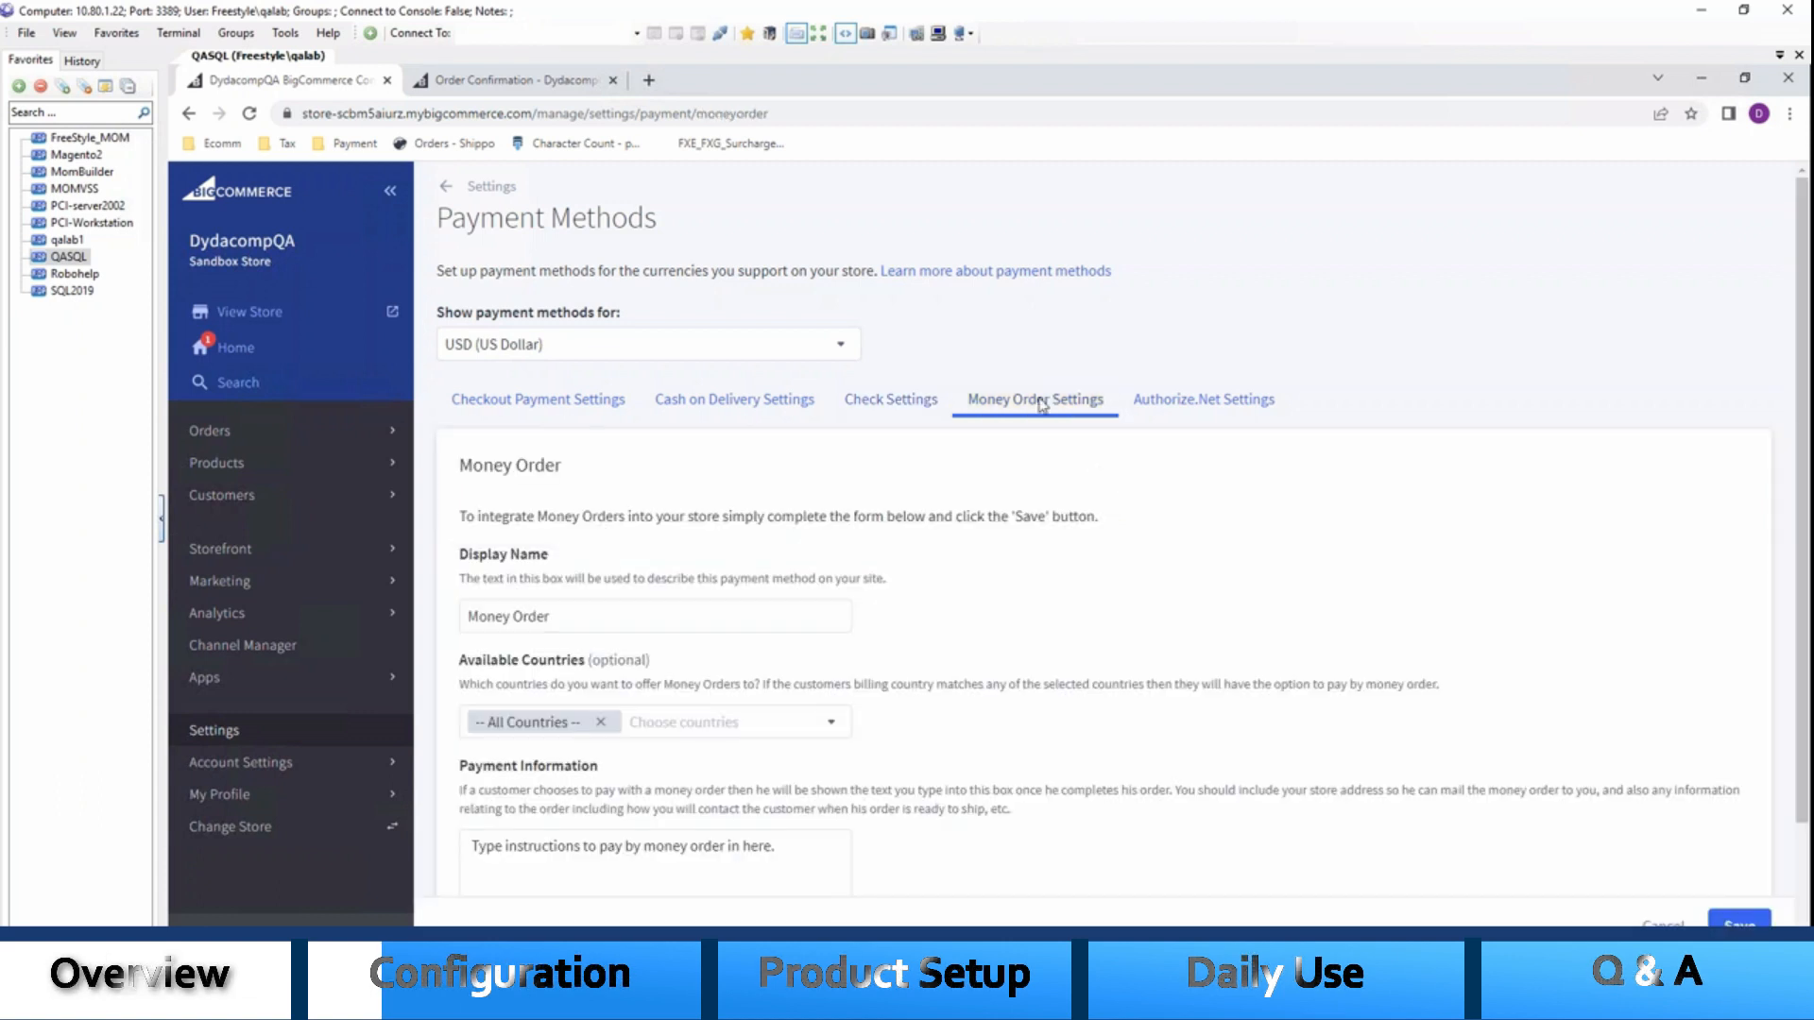
Open the Authorize.Net payment settings and review the display name, API login ID and transaction key fields
{"action": "left_click", "coordinate": [1192, 406]}
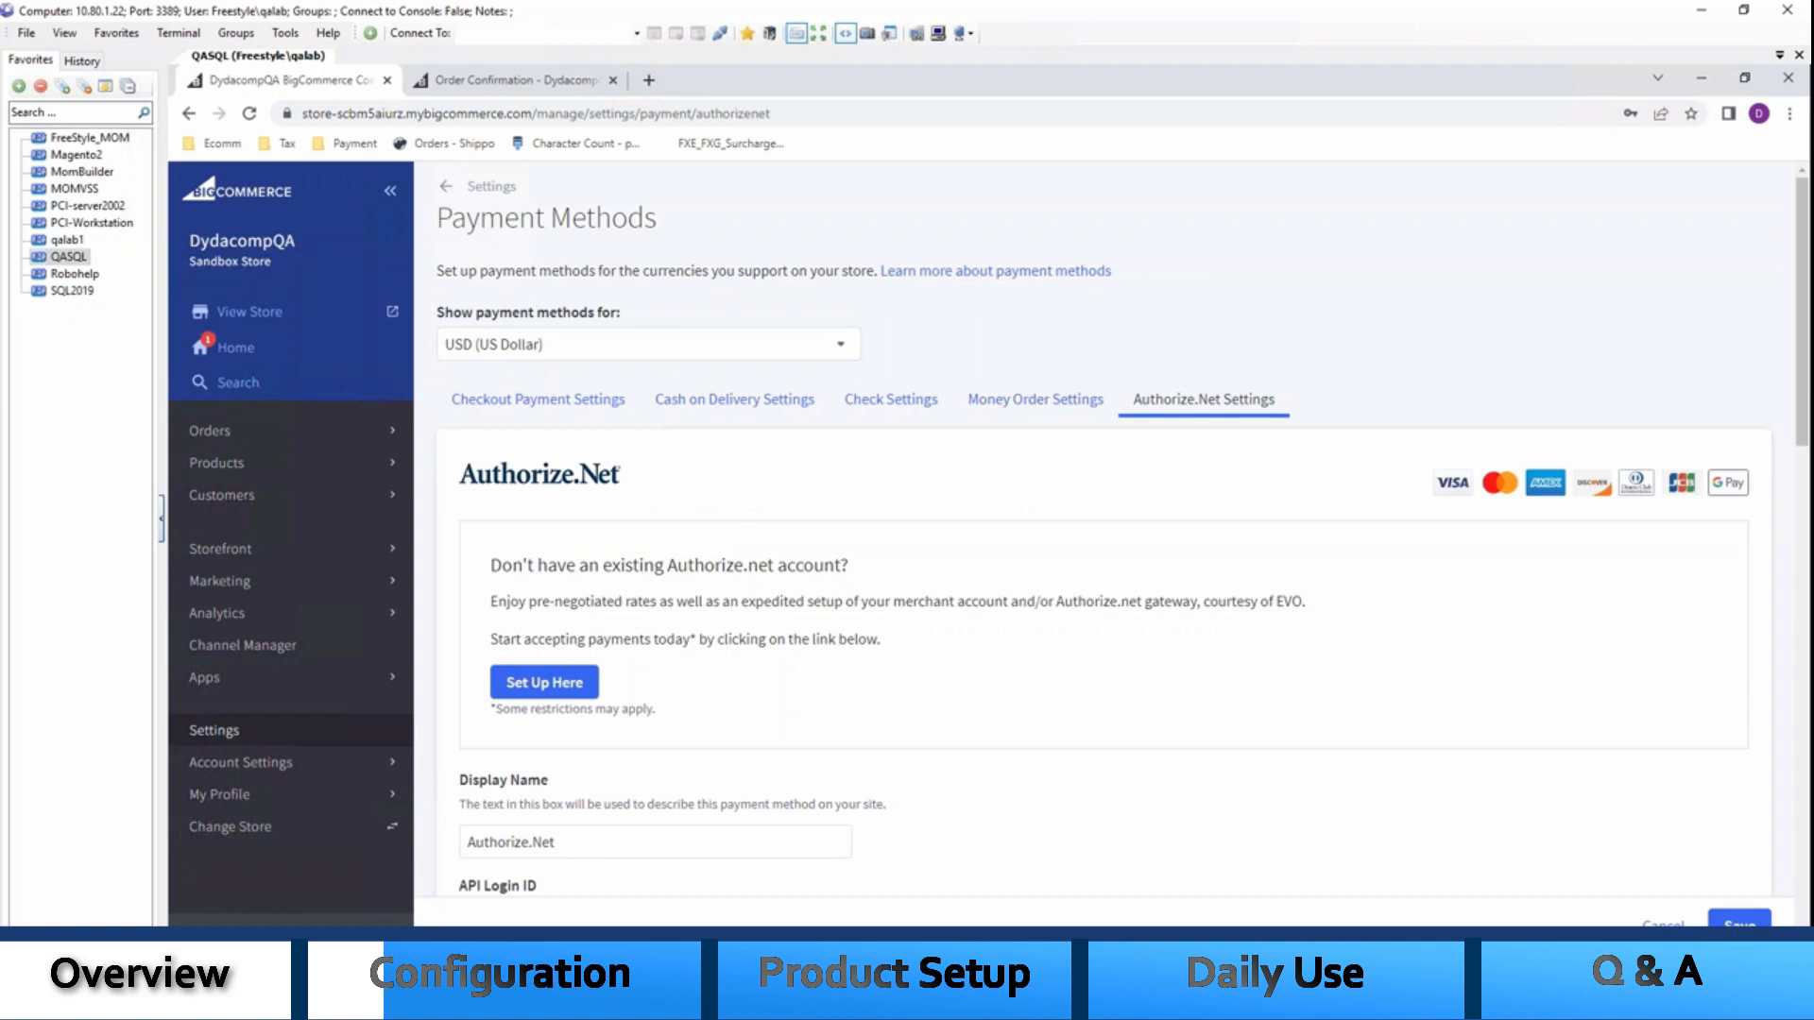
{"action": "scroll", "coordinate": [522, 748], "scroll_direction": "down", "scroll_amount": 1}
{"action": "left_click", "coordinate": [522, 747]}
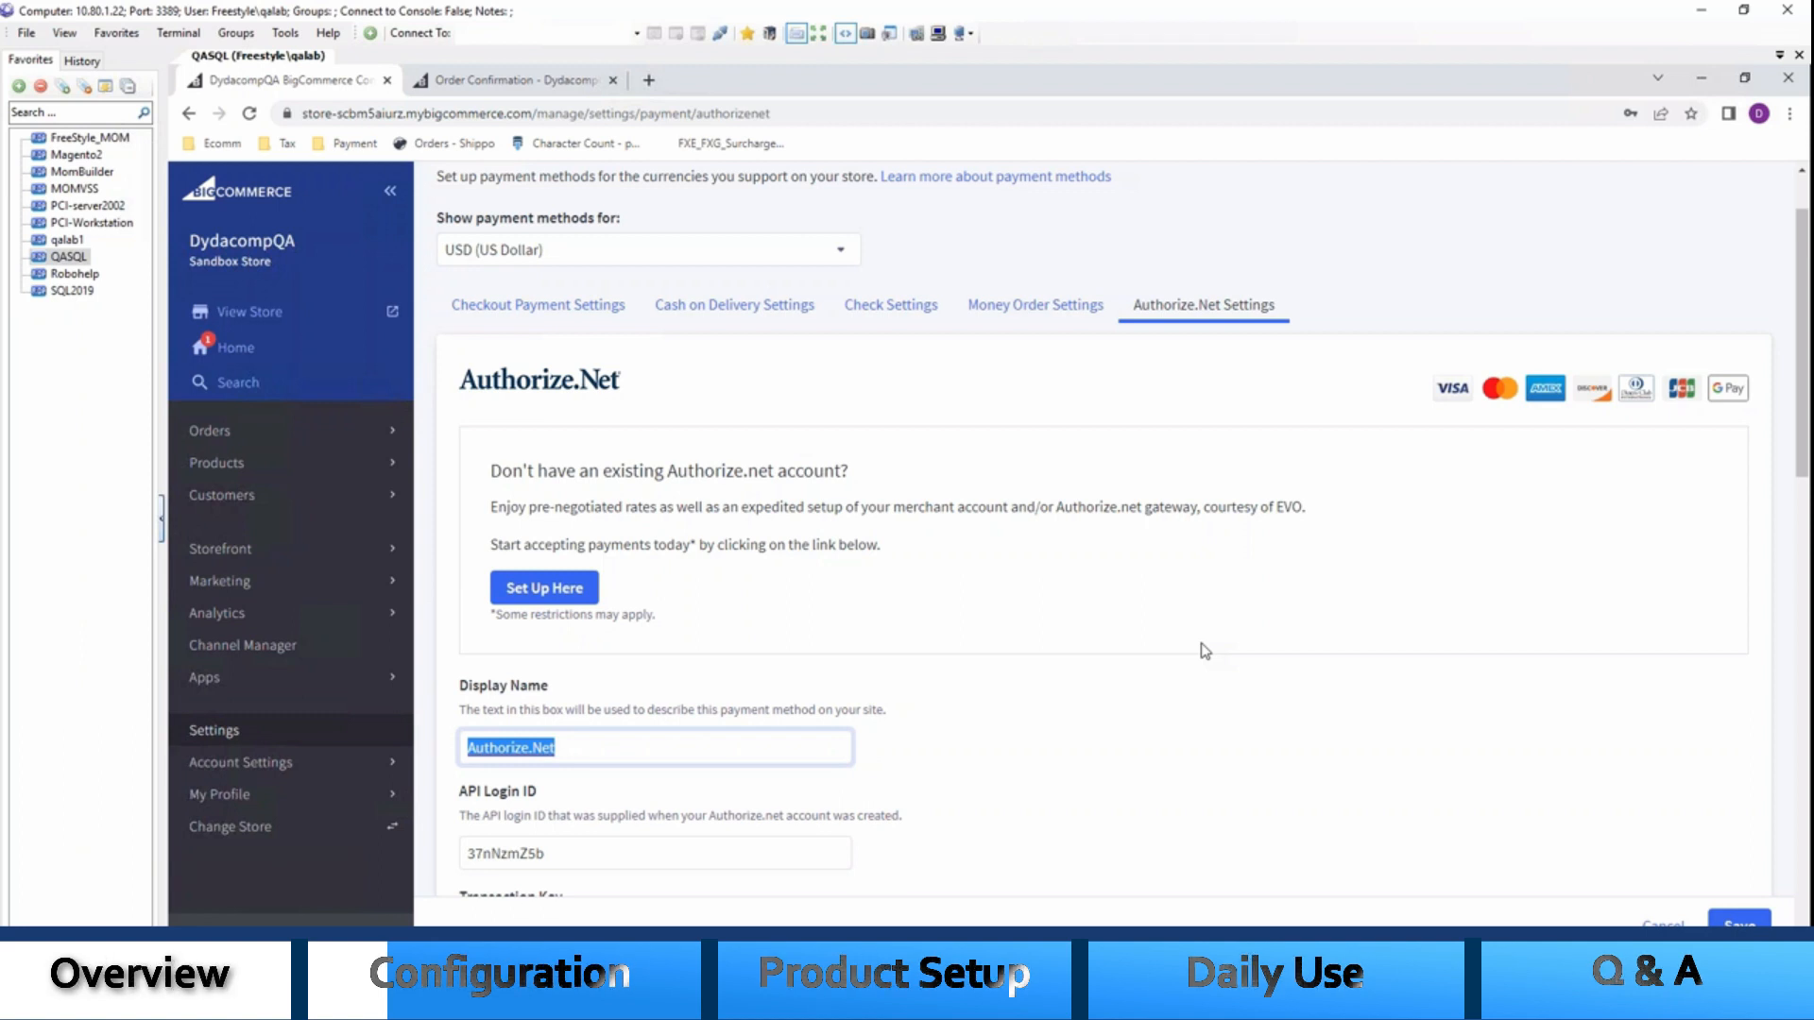
{"action": "scroll", "coordinate": [1205, 651], "scroll_direction": "down", "scroll_amount": 4}
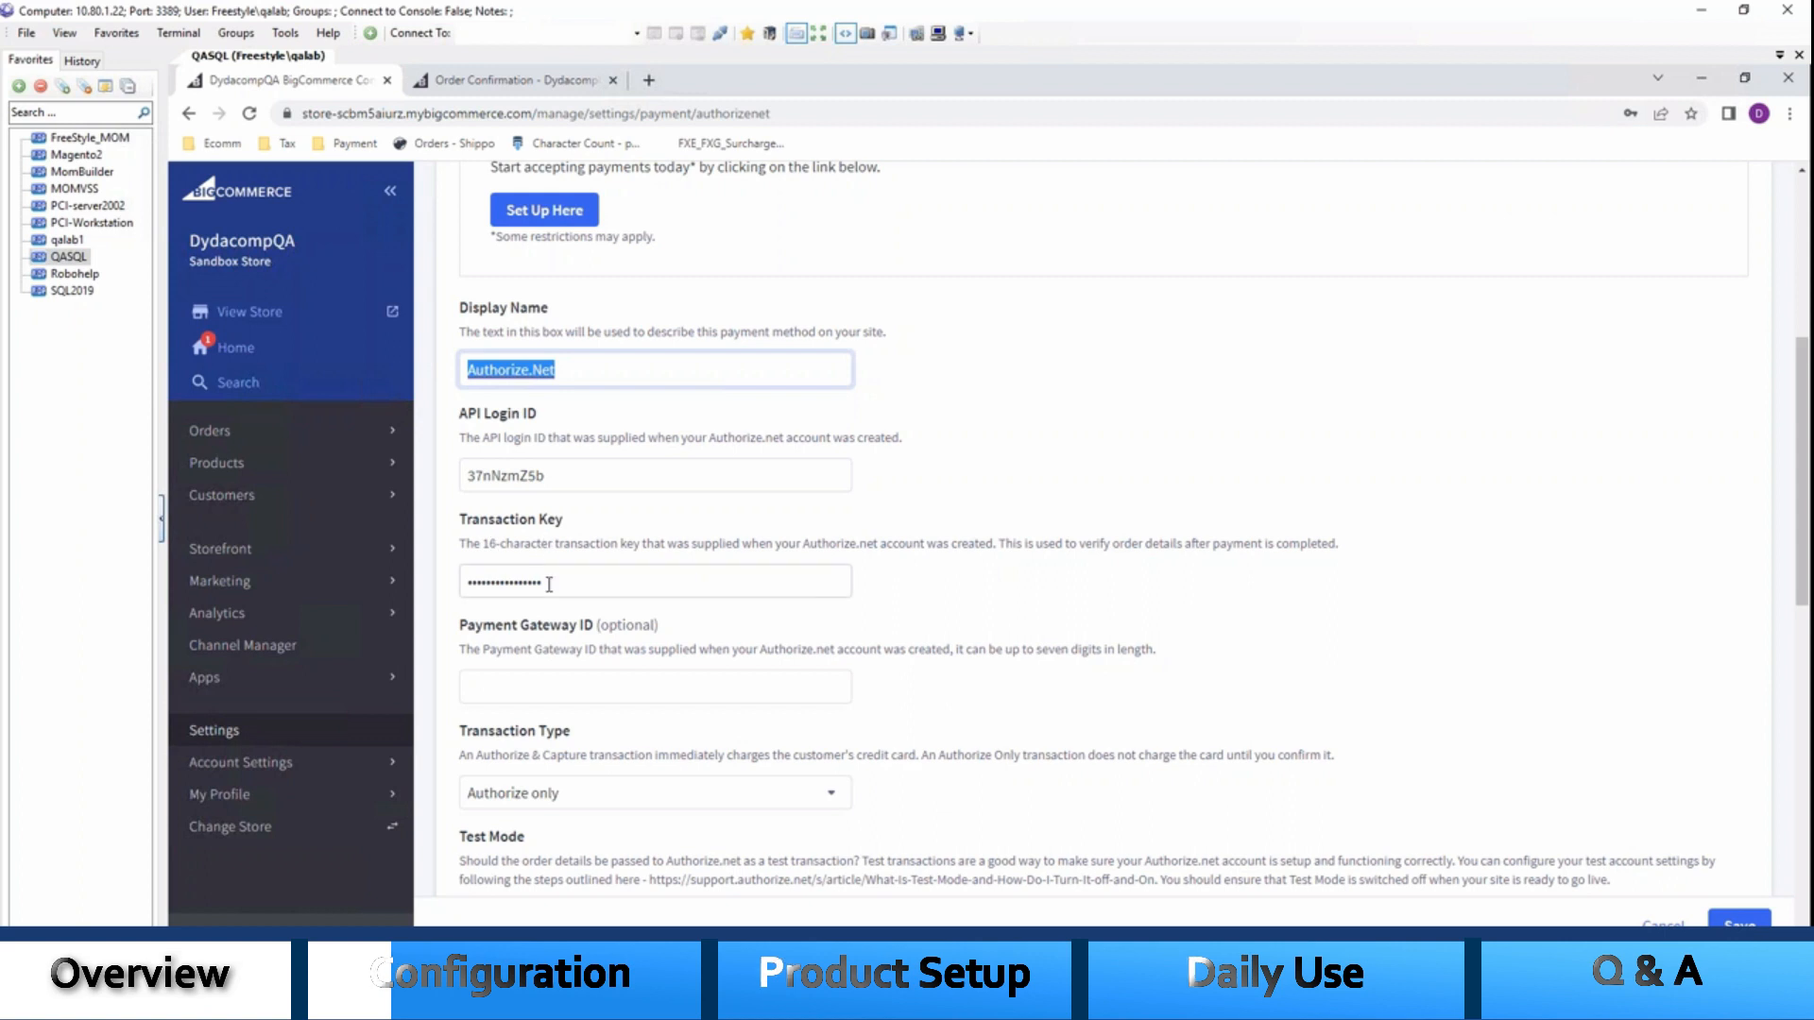
Examine the Authorize.Net transaction type, test mode, CVV, duplicate window, credit card, Google Pay and stored credit card options
{"action": "scroll", "coordinate": [909, 487], "scroll_direction": "down", "scroll_amount": 1}
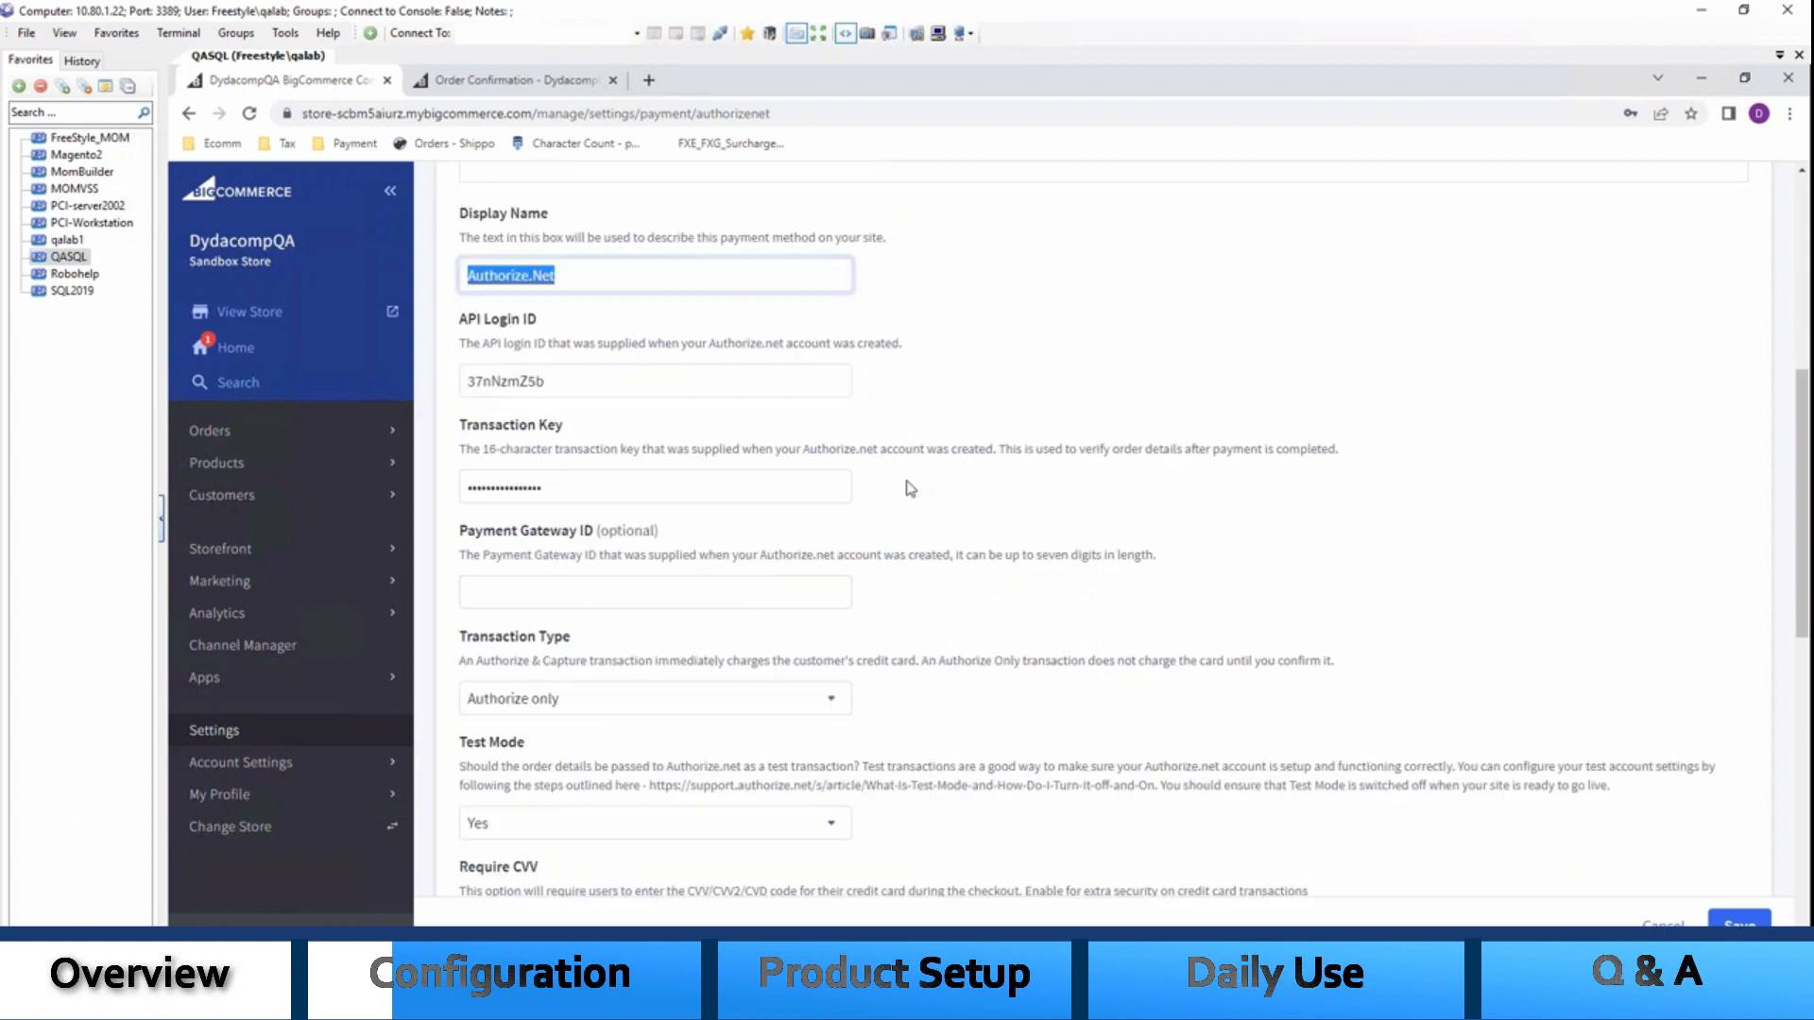
{"action": "scroll", "coordinate": [910, 488], "scroll_direction": "down", "scroll_amount": 1}
{"action": "scroll", "coordinate": [910, 488], "scroll_direction": "down", "scroll_amount": 2}
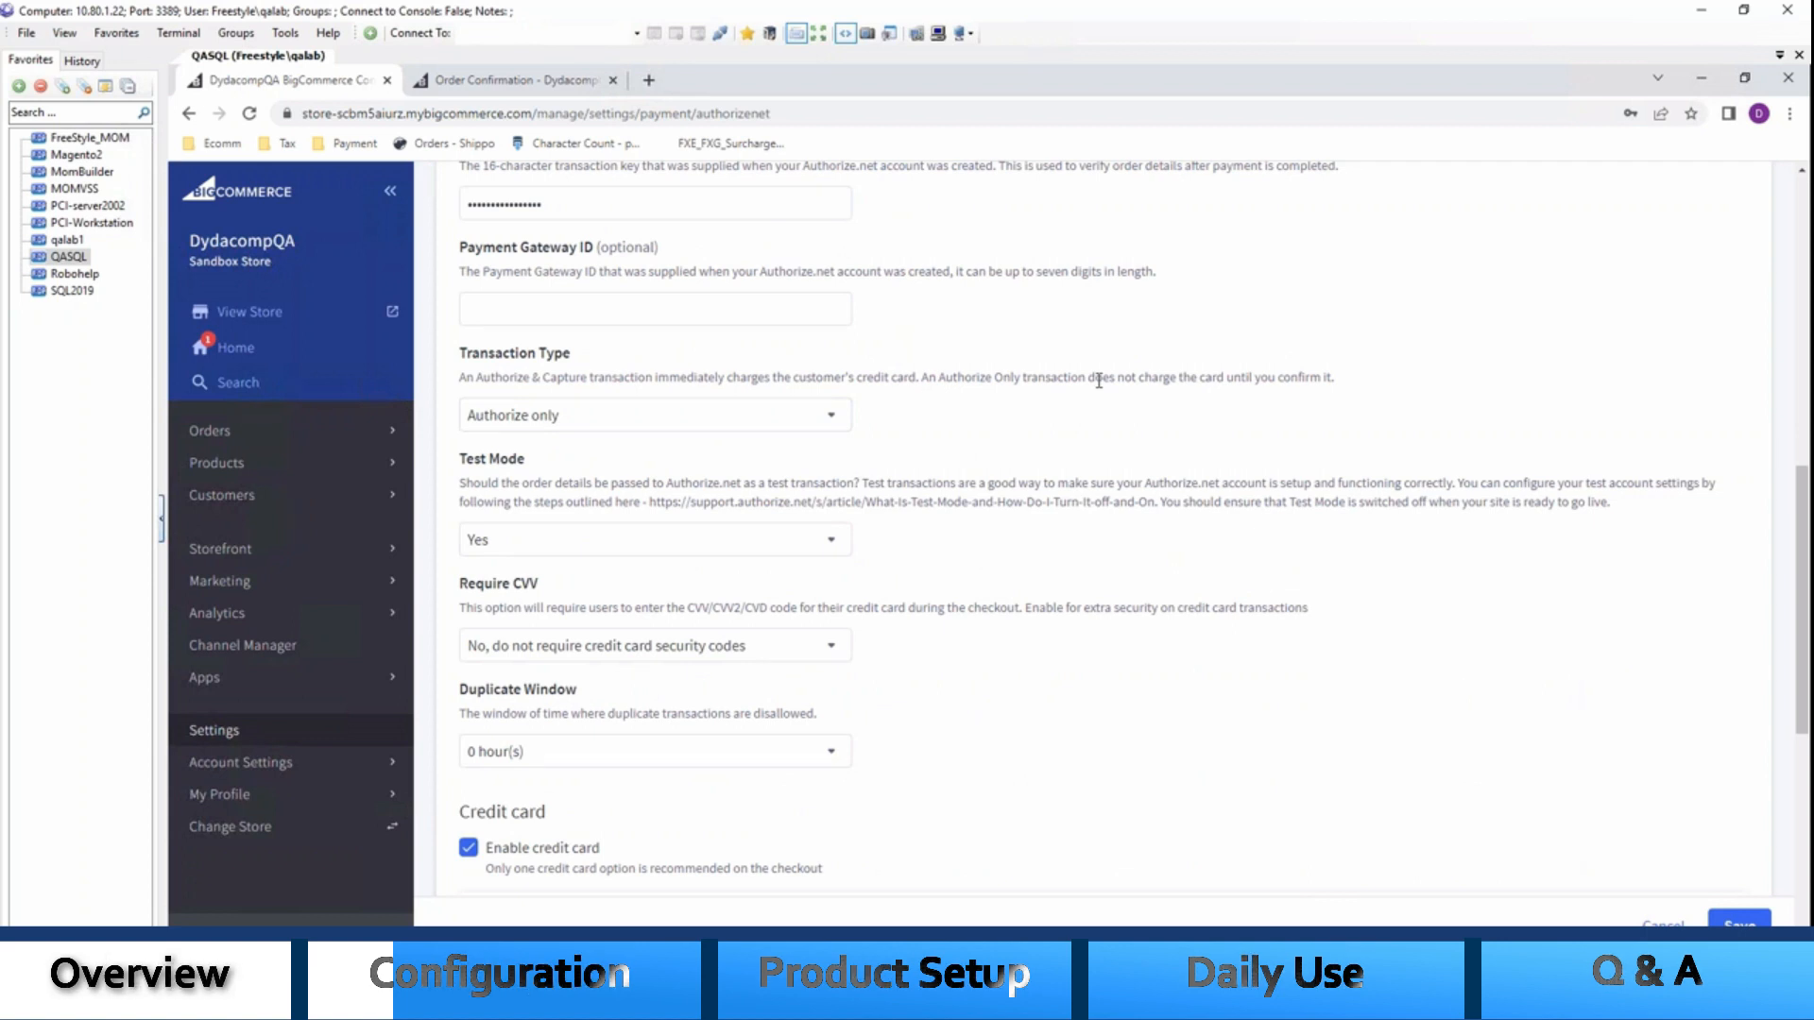
{"action": "scroll", "coordinate": [1098, 381], "scroll_direction": "down", "scroll_amount": 2}
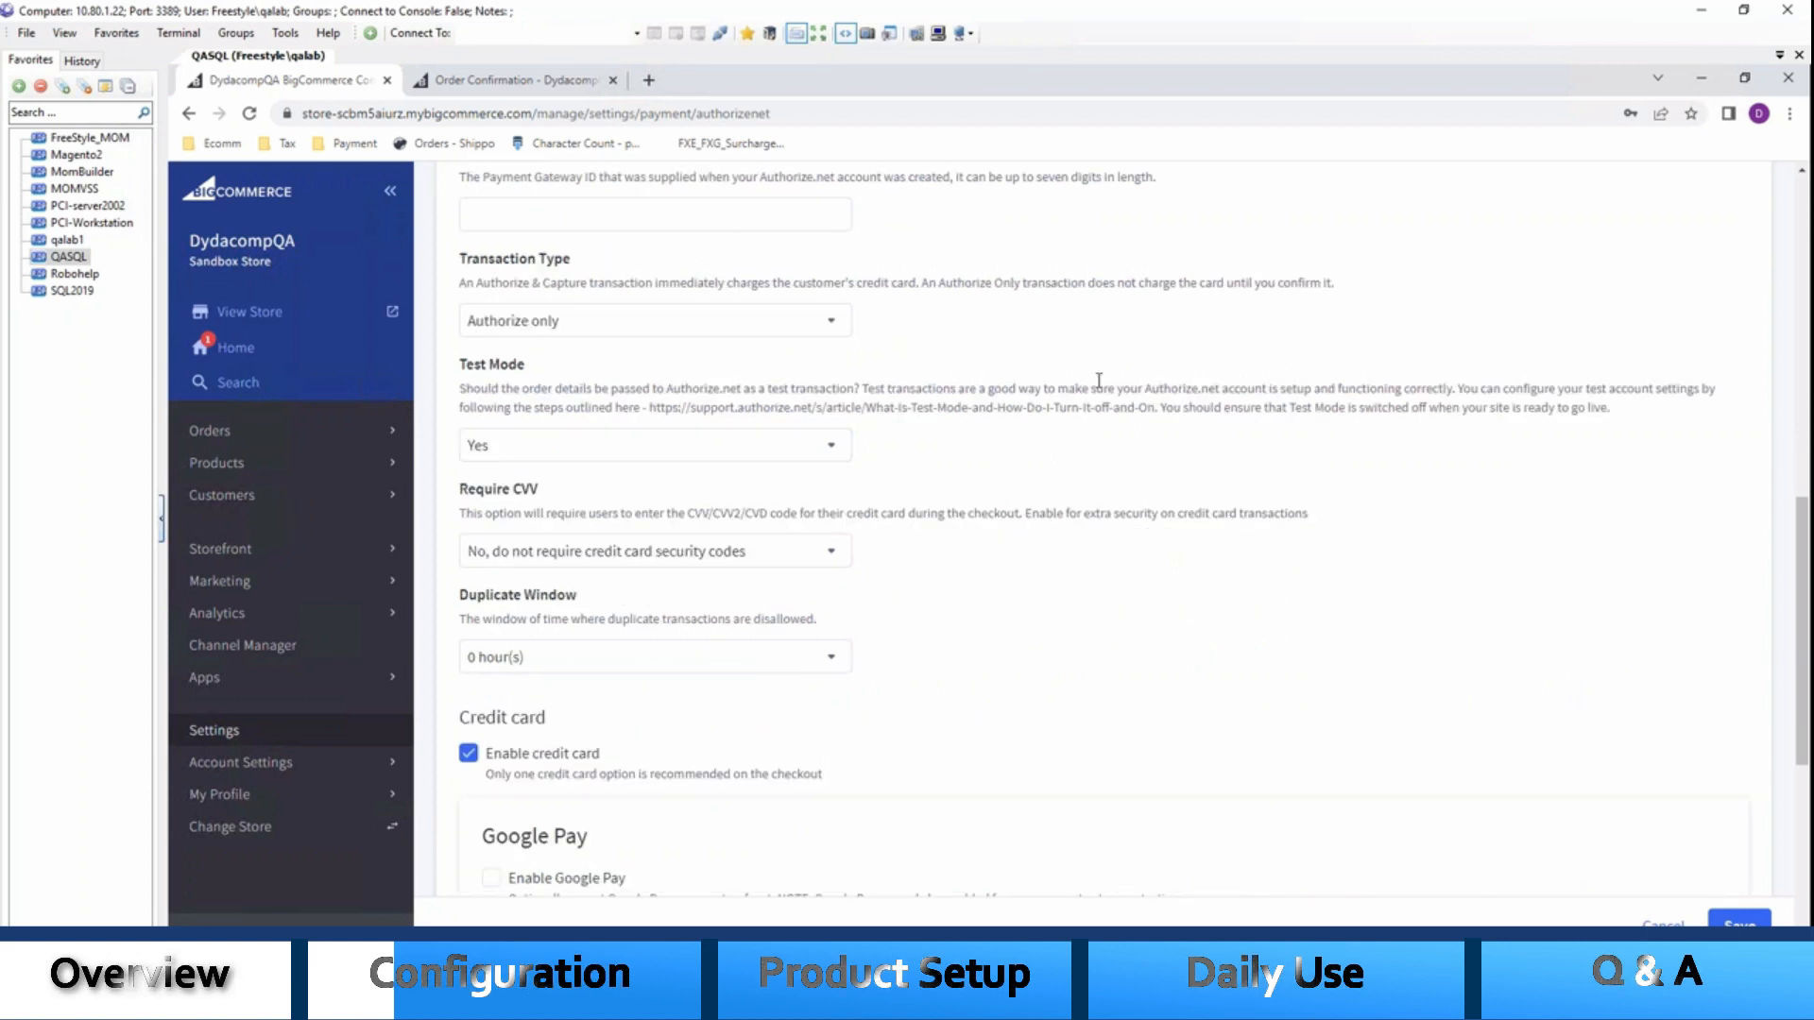
{"action": "scroll", "coordinate": [1099, 383], "scroll_direction": "down", "scroll_amount": 2}
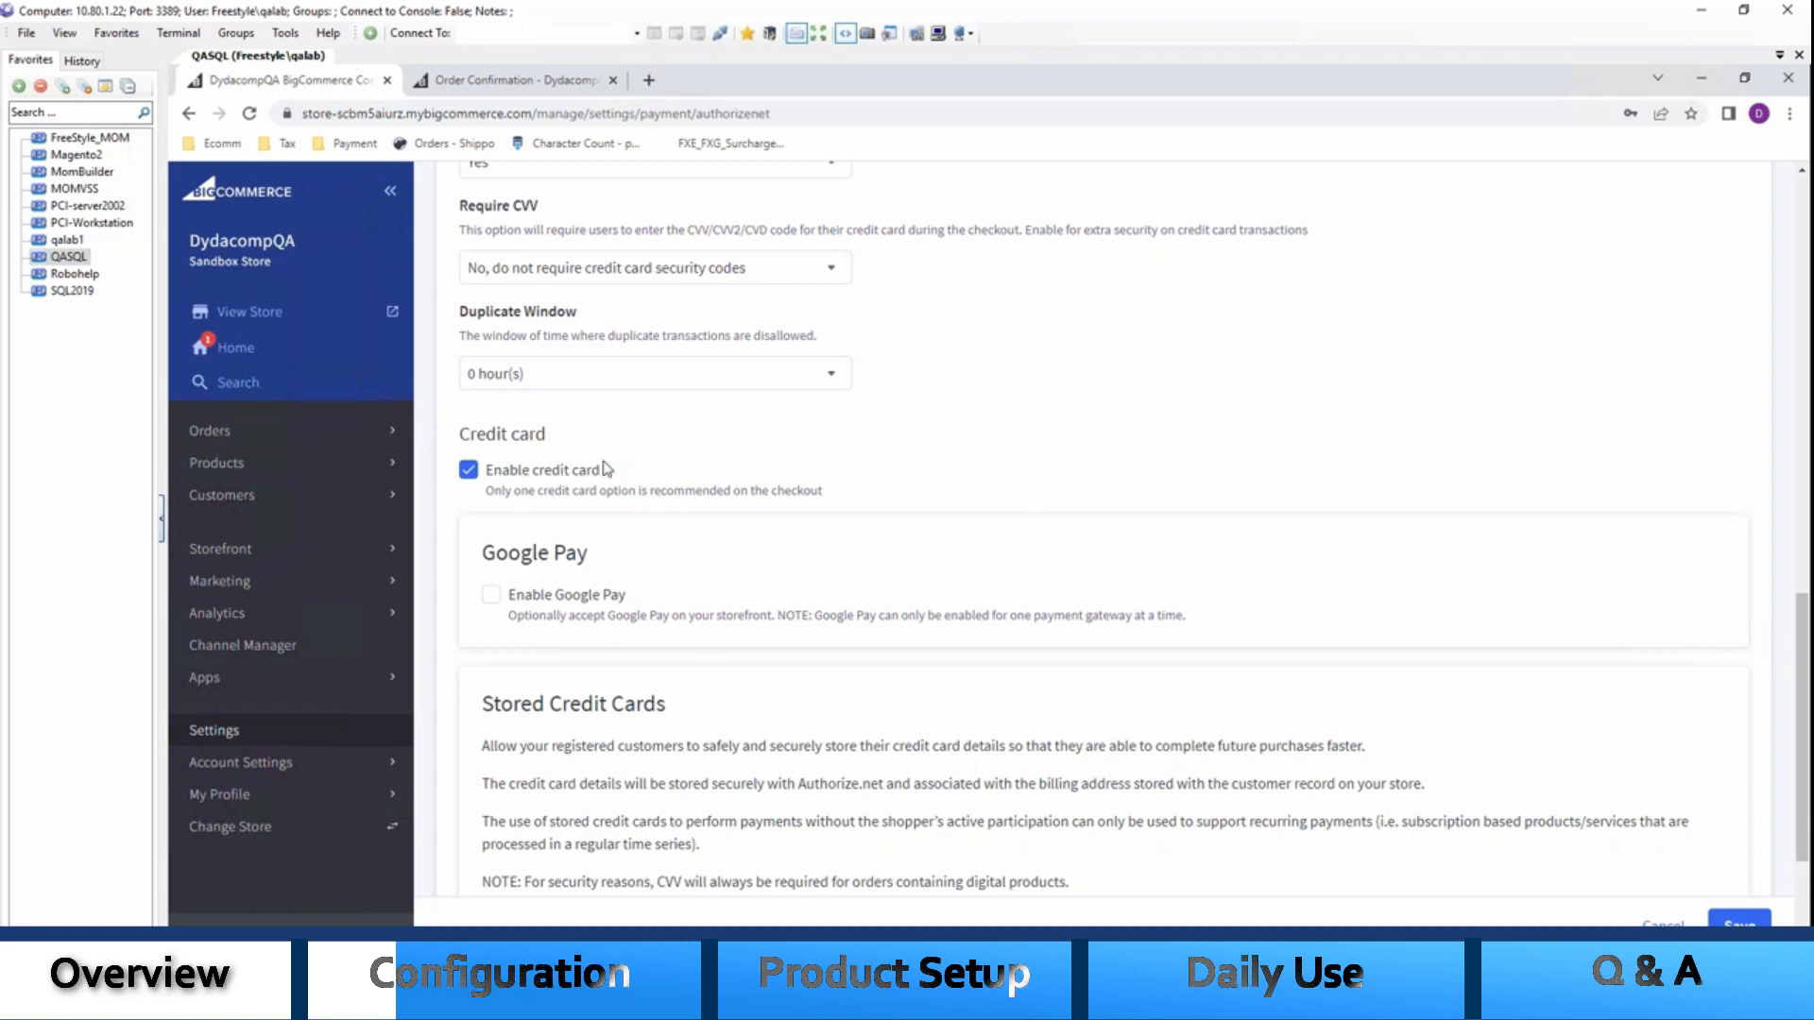
{"action": "scroll", "coordinate": [608, 469], "scroll_direction": "down", "scroll_amount": 1}
{"action": "scroll", "coordinate": [608, 468], "scroll_direction": "down", "scroll_amount": 2}
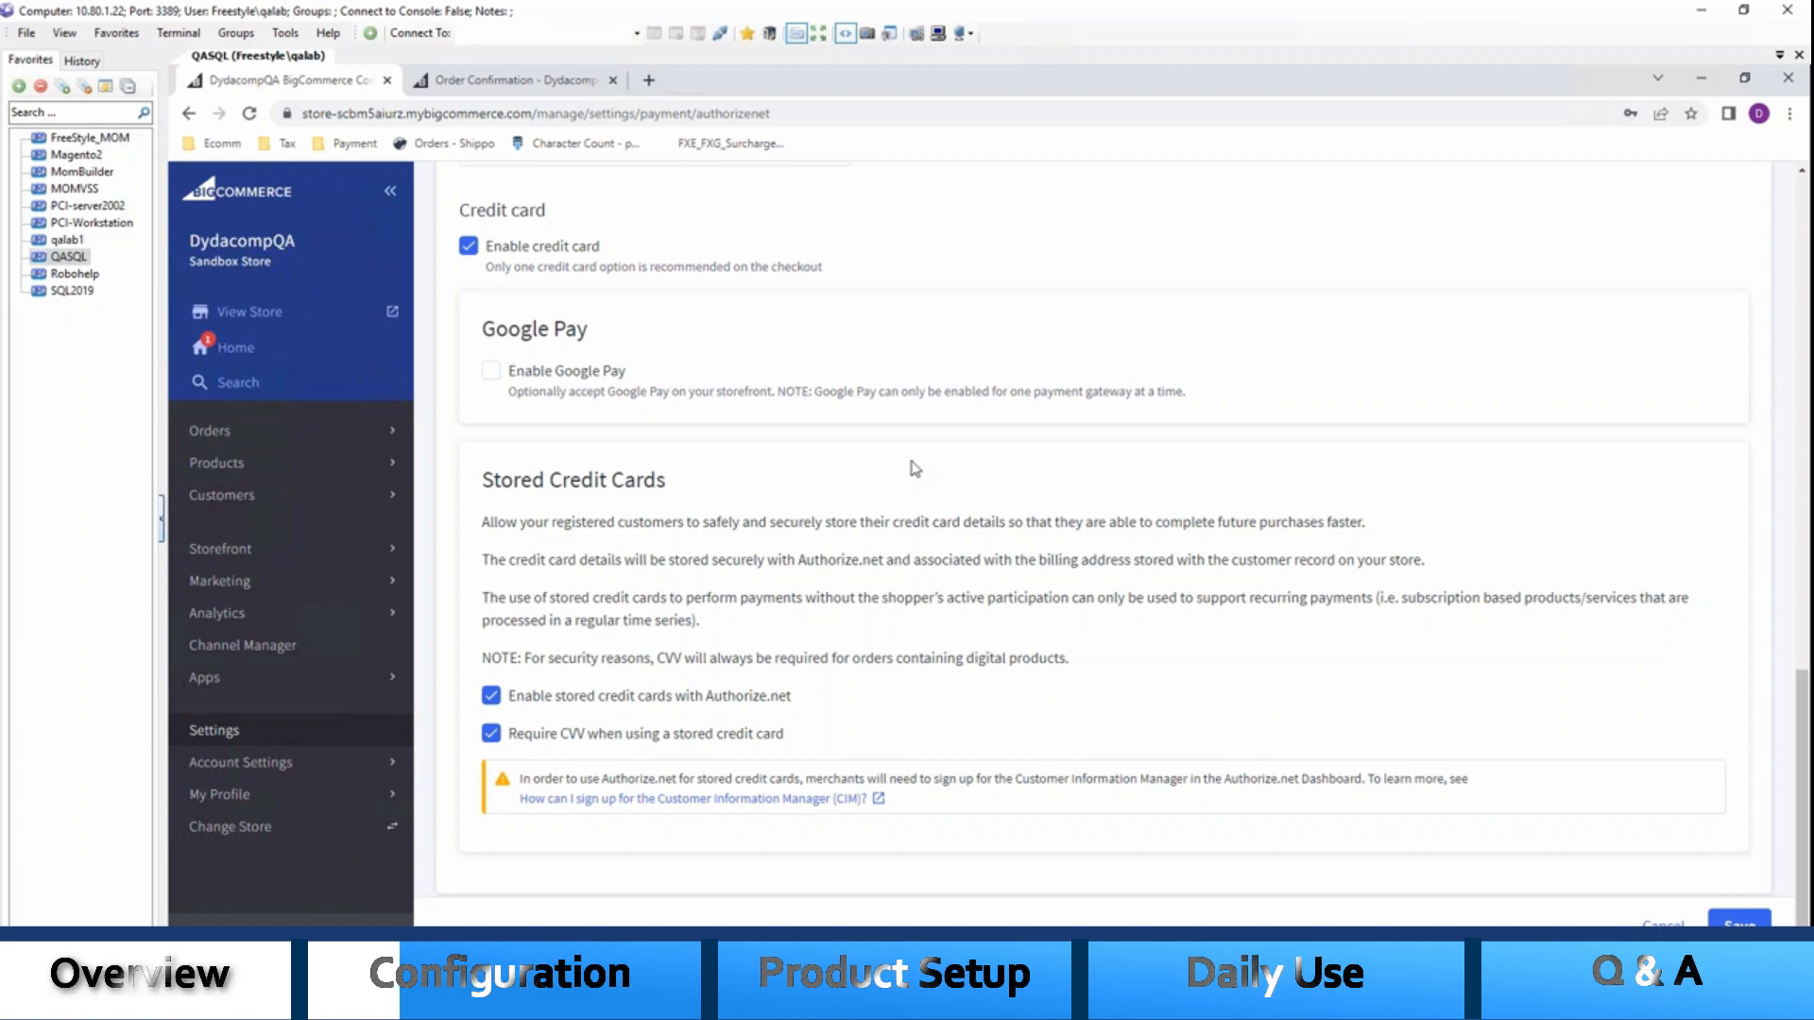
{"action": "scroll", "coordinate": [915, 469], "scroll_direction": "up", "scroll_amount": 6}
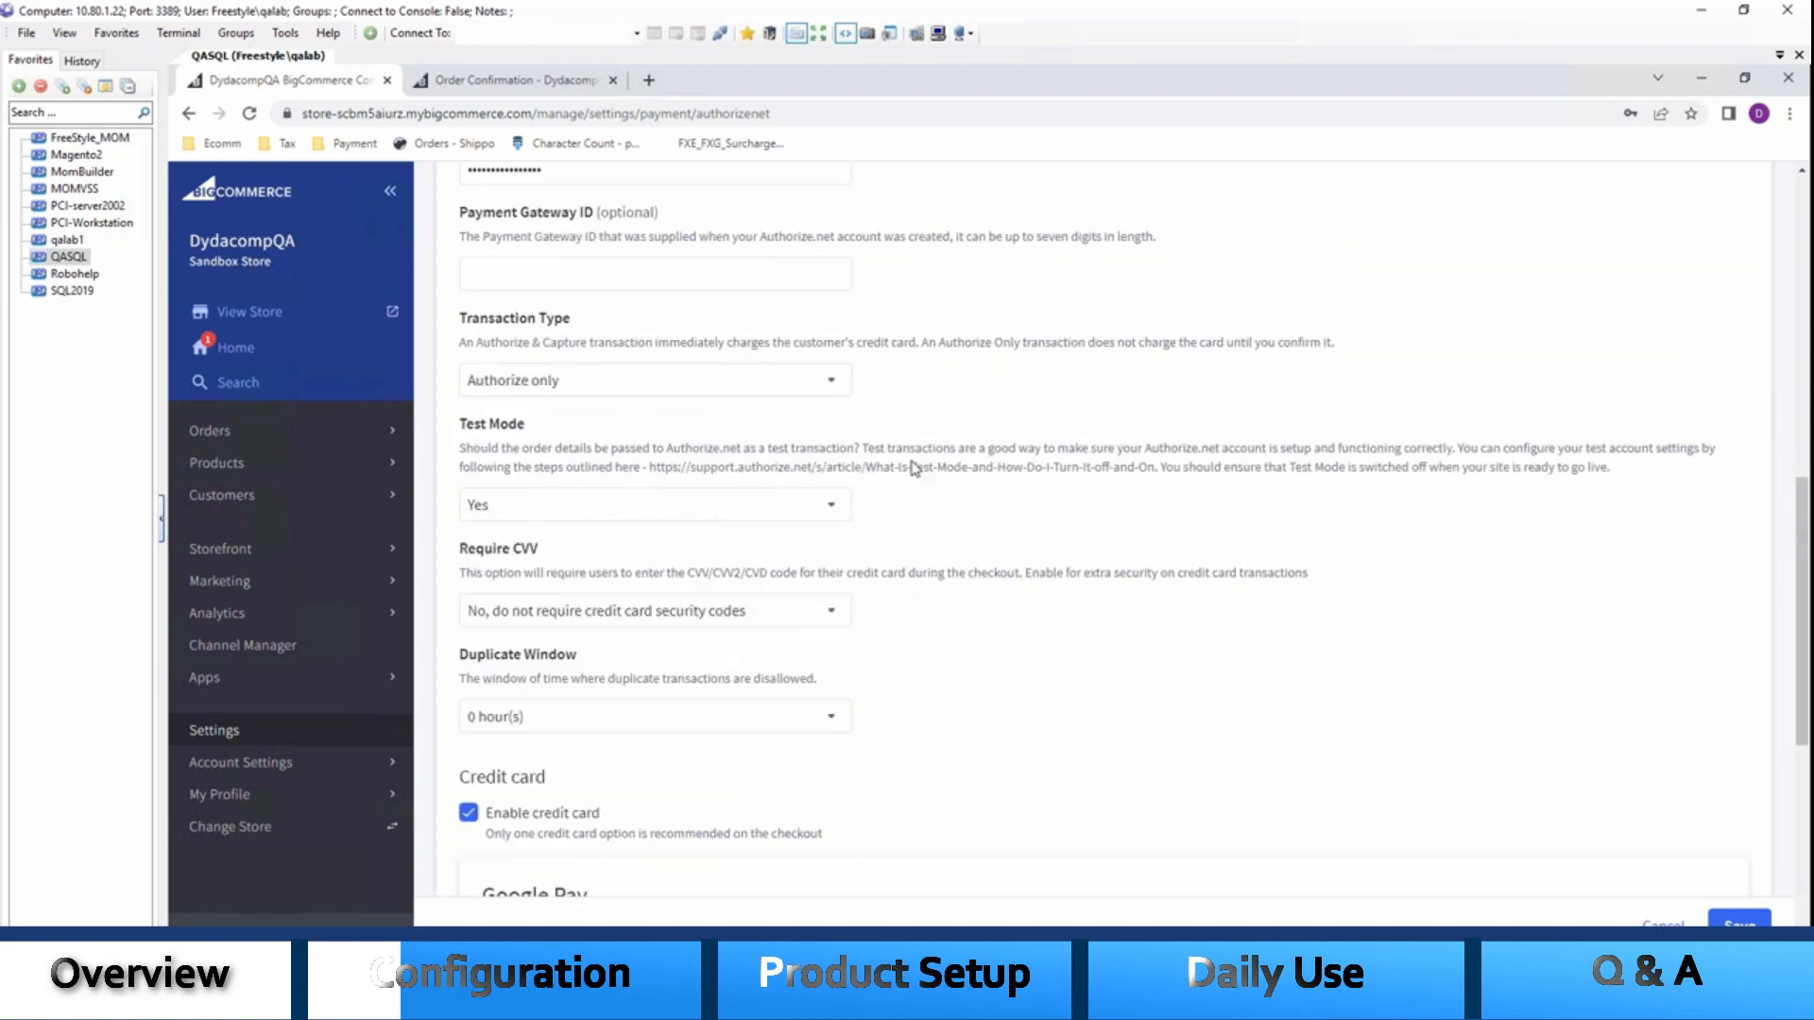
Review the Authorize.Net Google Pay and stored credit card options, and return to the store's home page
{"action": "scroll", "coordinate": [914, 469], "scroll_direction": "down", "scroll_amount": 6}
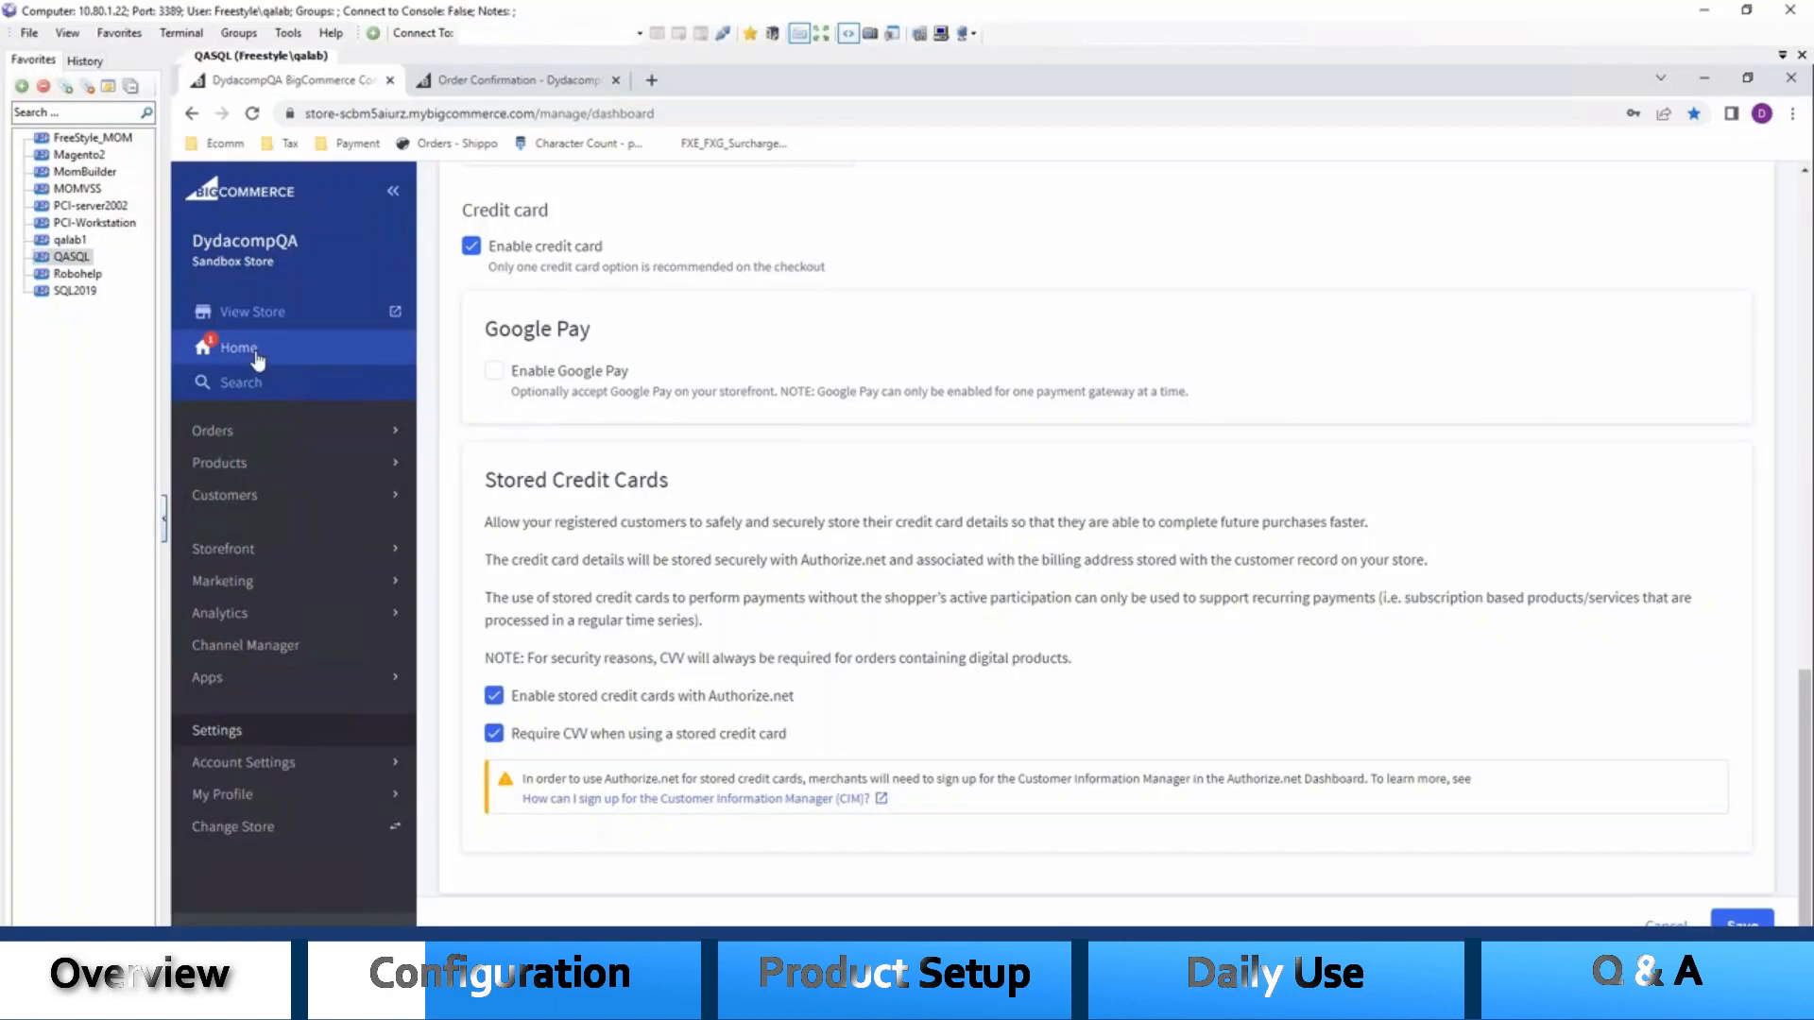
{"action": "left_click", "coordinate": [226, 347]}
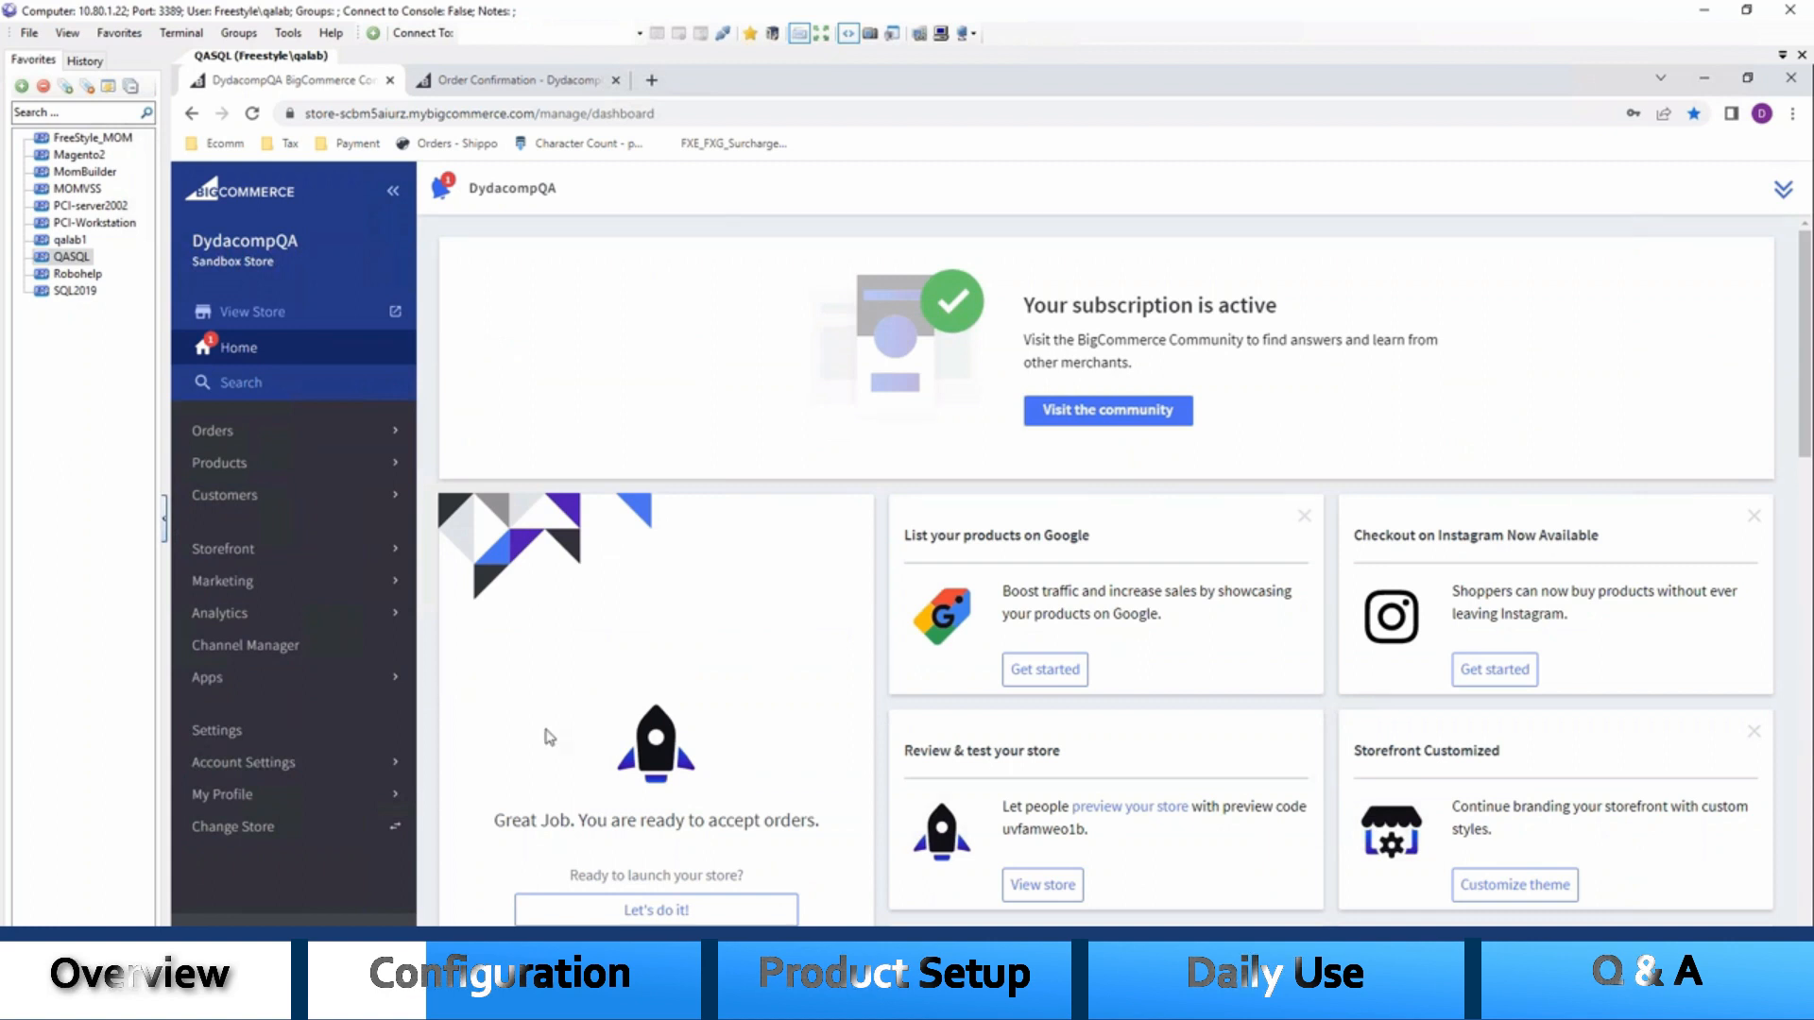
Switch to Multichannel Order Manager and open the eCommerce merchant settings for BigCommerce
{"action": "left_click", "coordinate": [538, 966]}
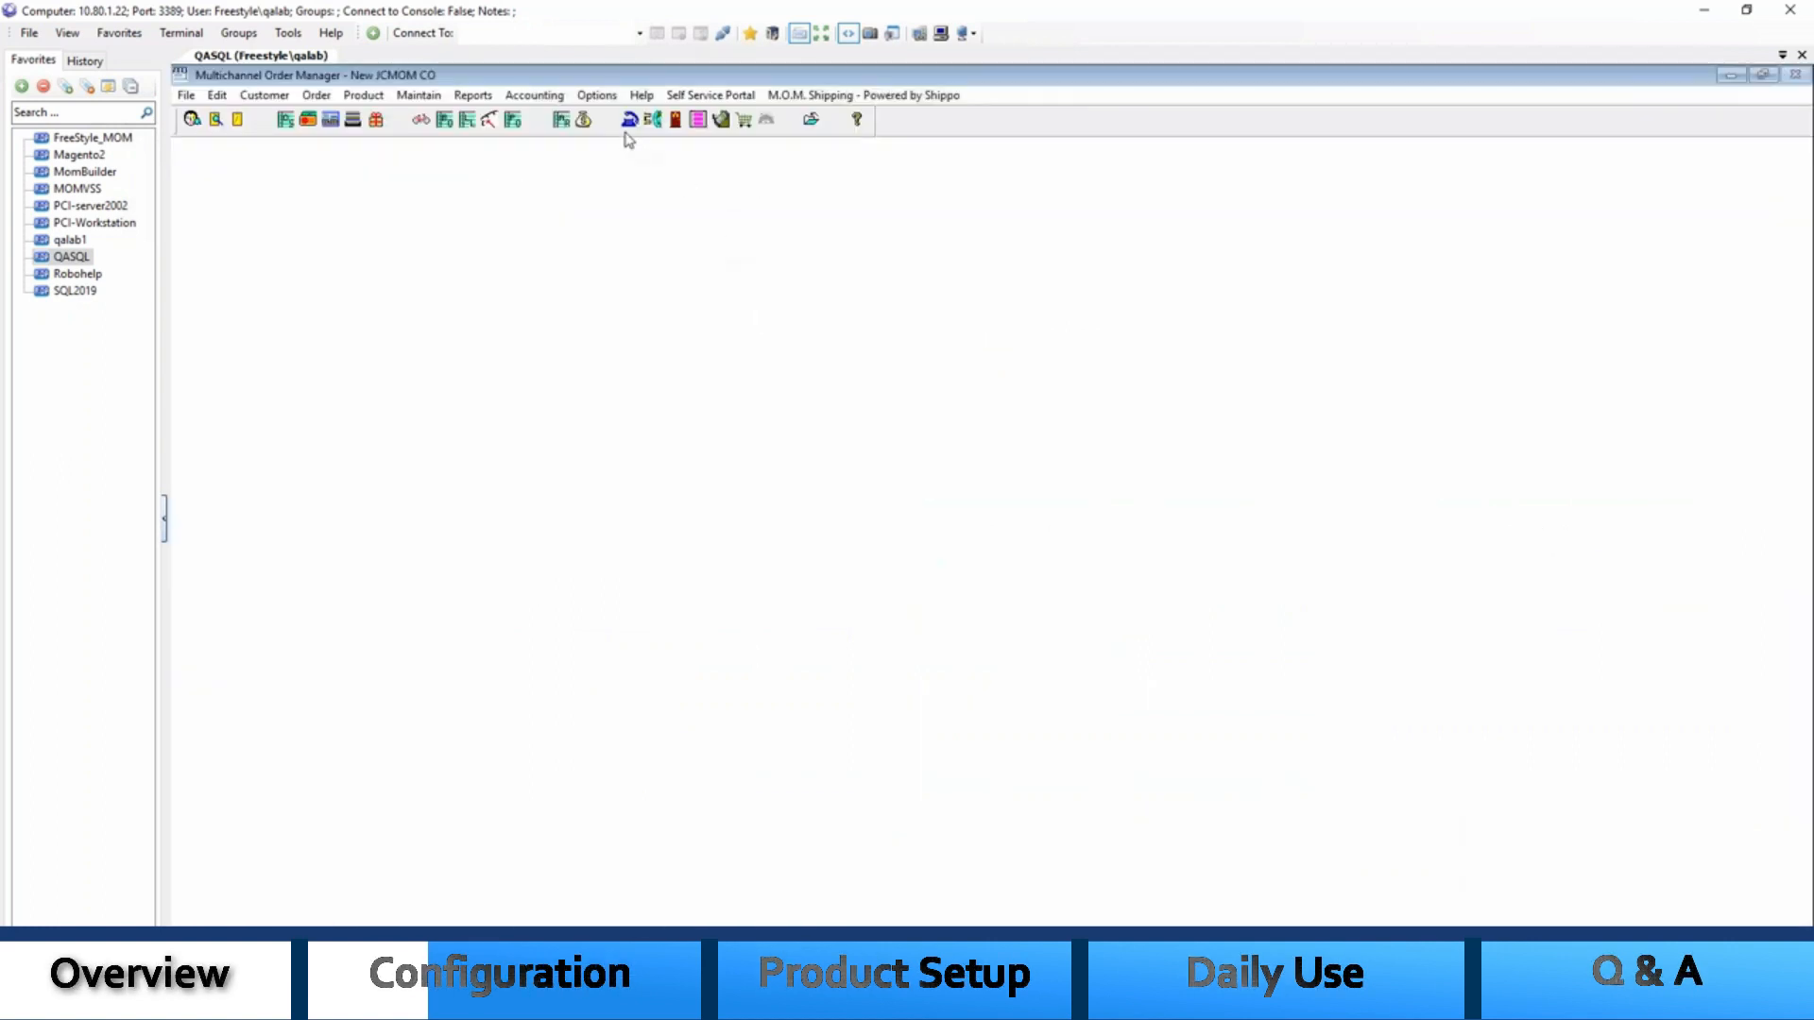
{"action": "left_click", "coordinate": [597, 99]}
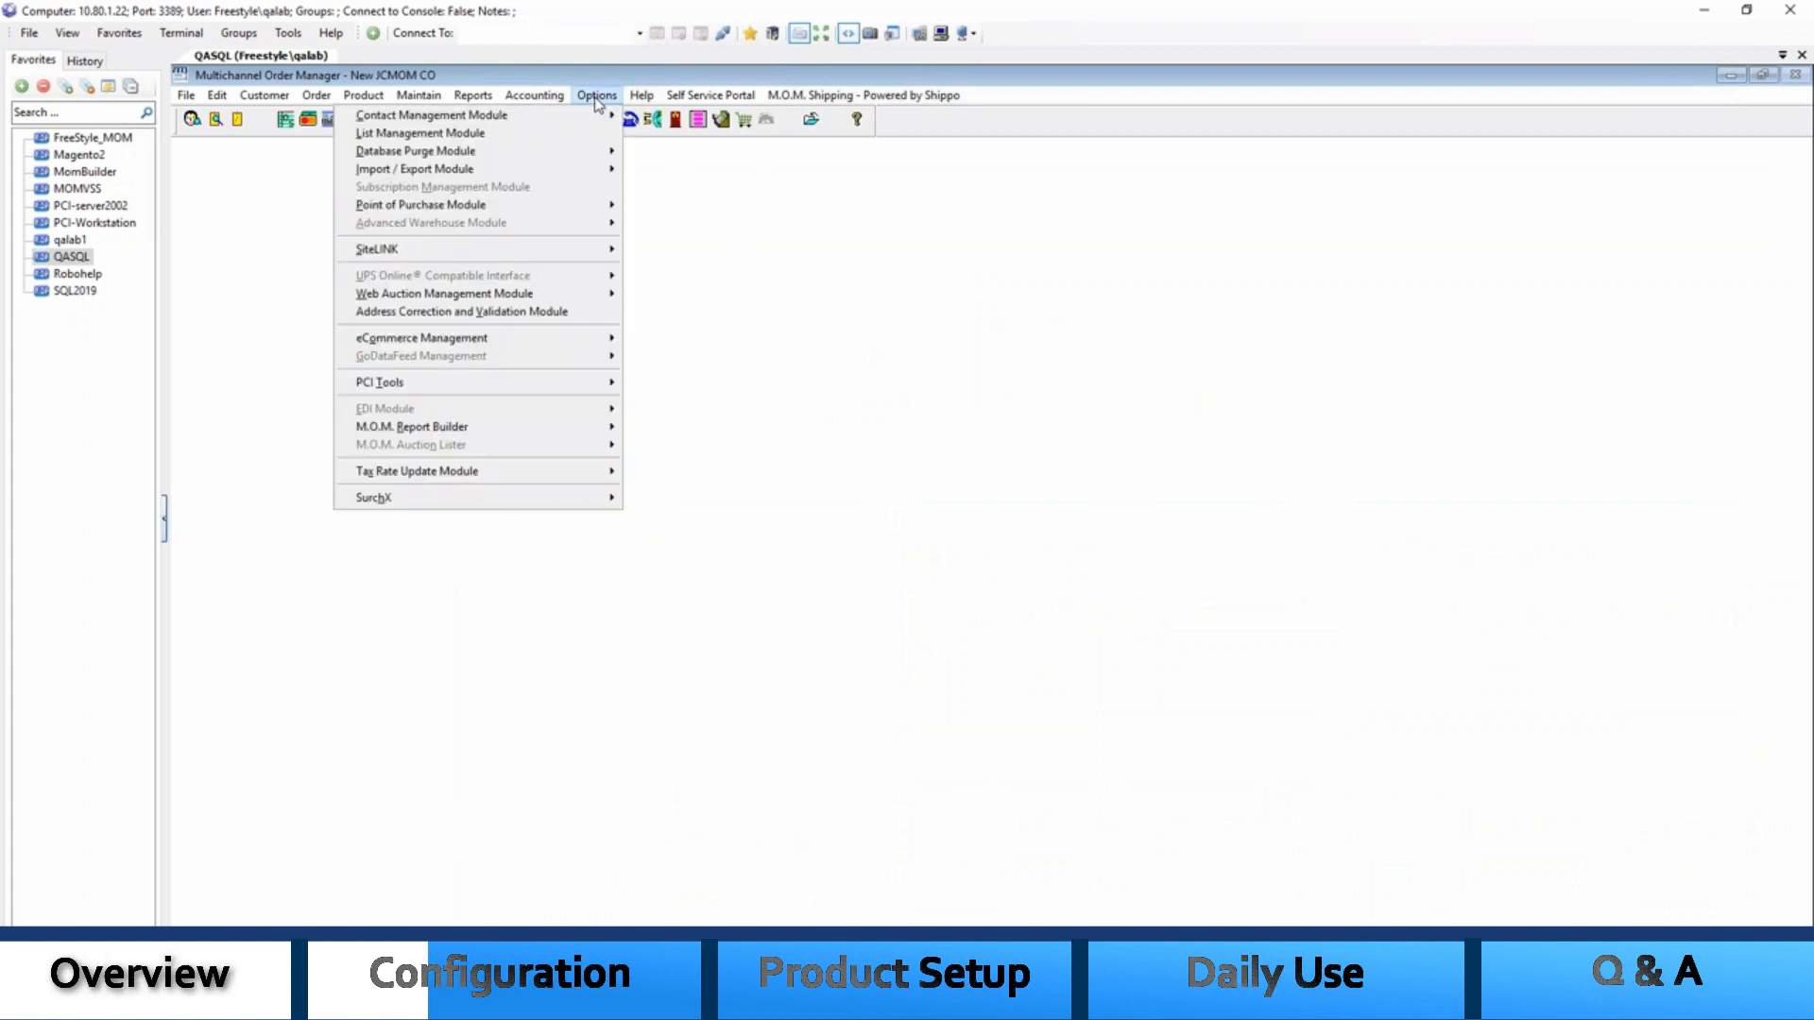
{"action": "mouse_move", "coordinate": [547, 341]}
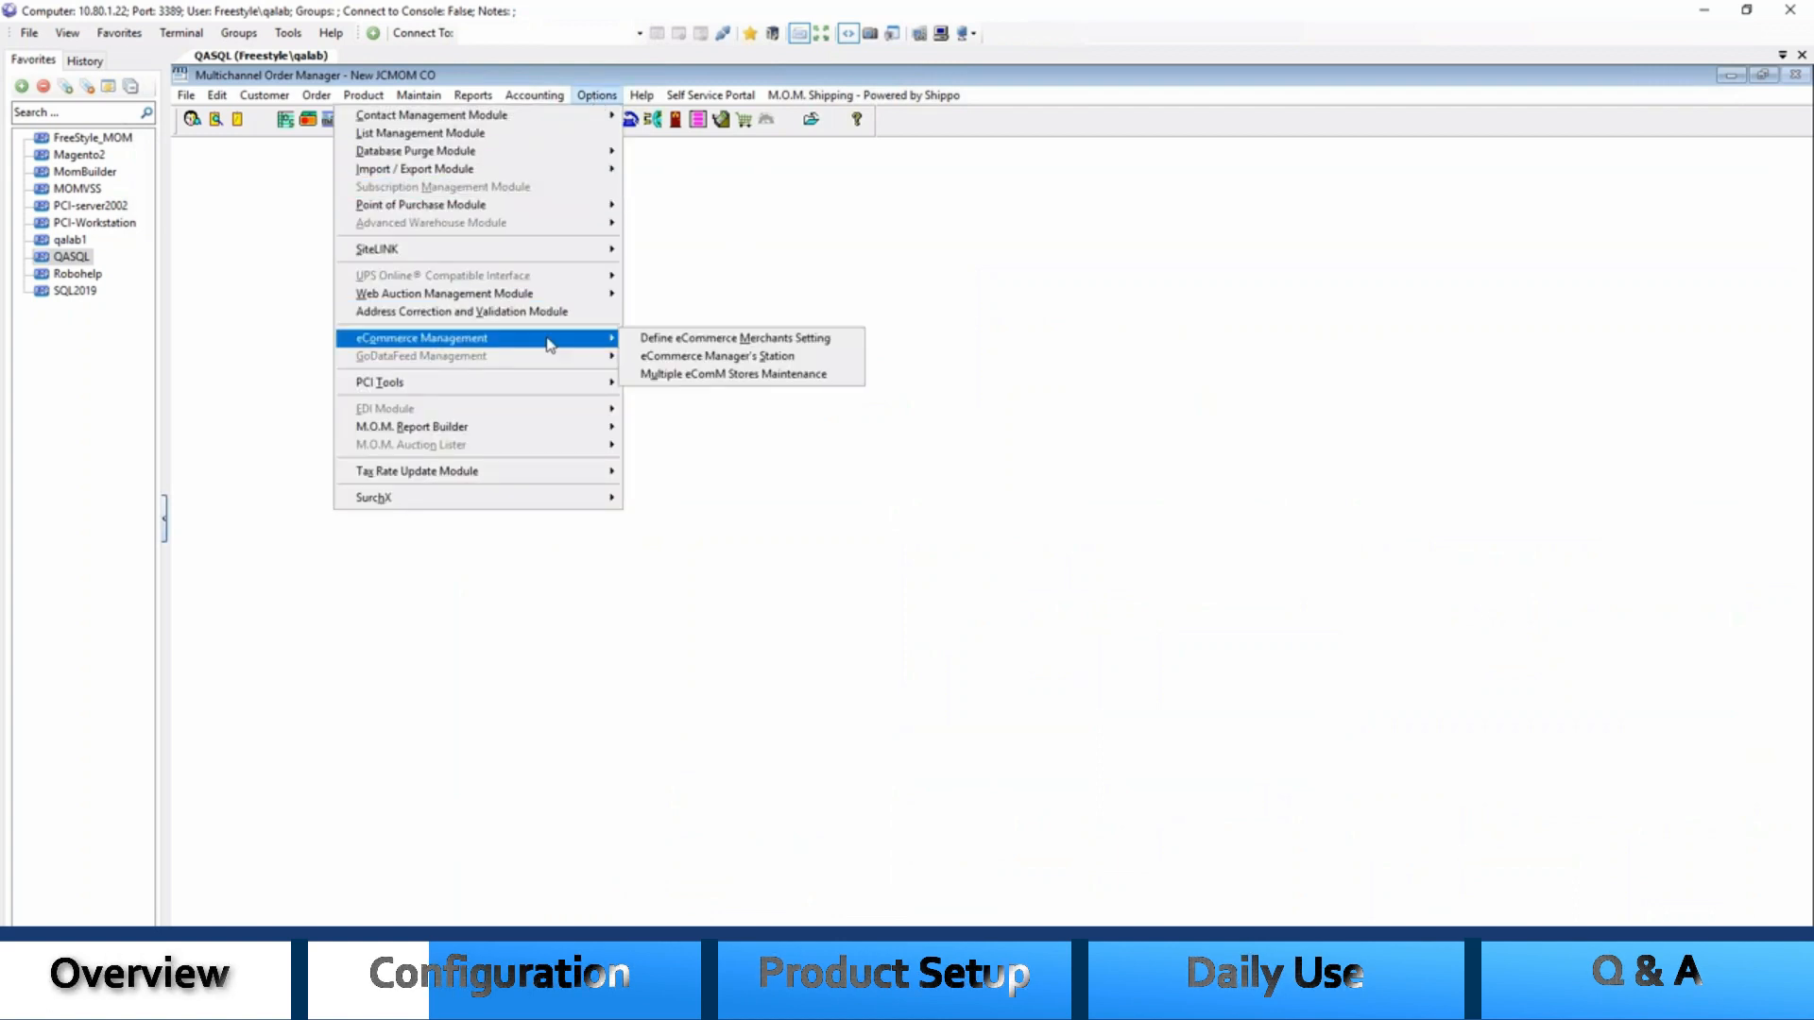
{"action": "left_click", "coordinate": [710, 340]}
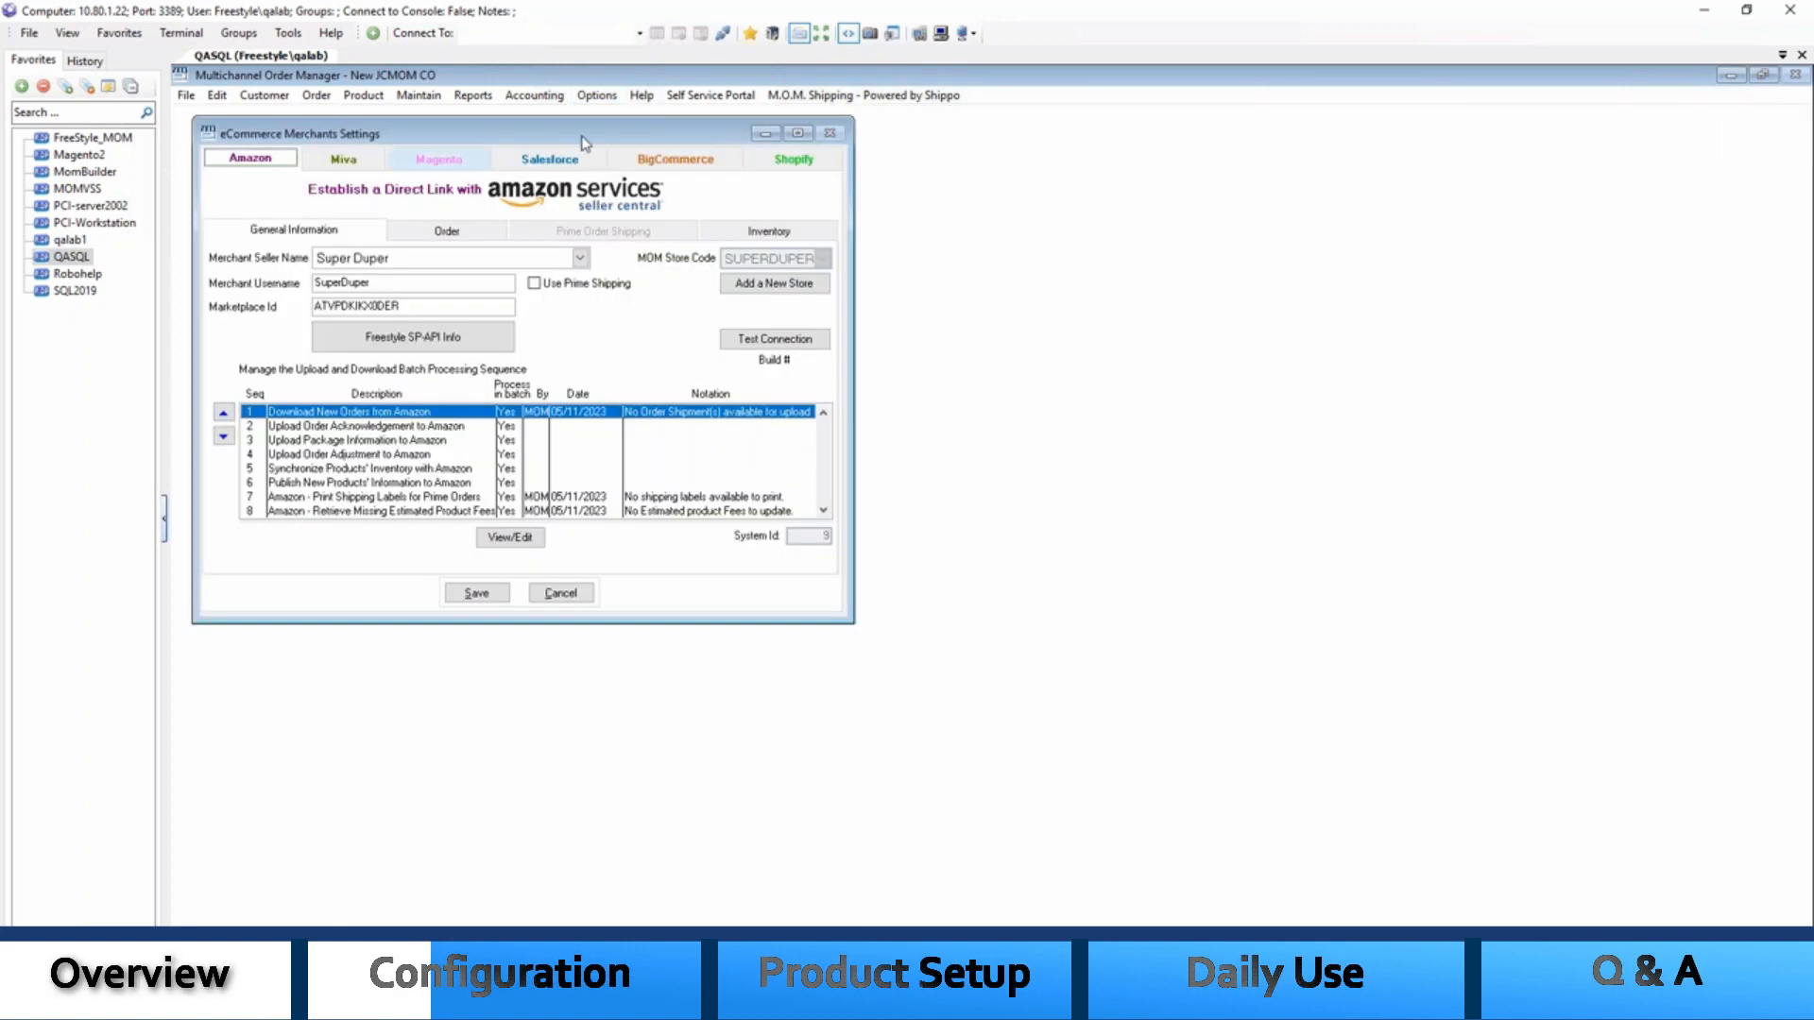
{"action": "left_click", "coordinate": [654, 163]}
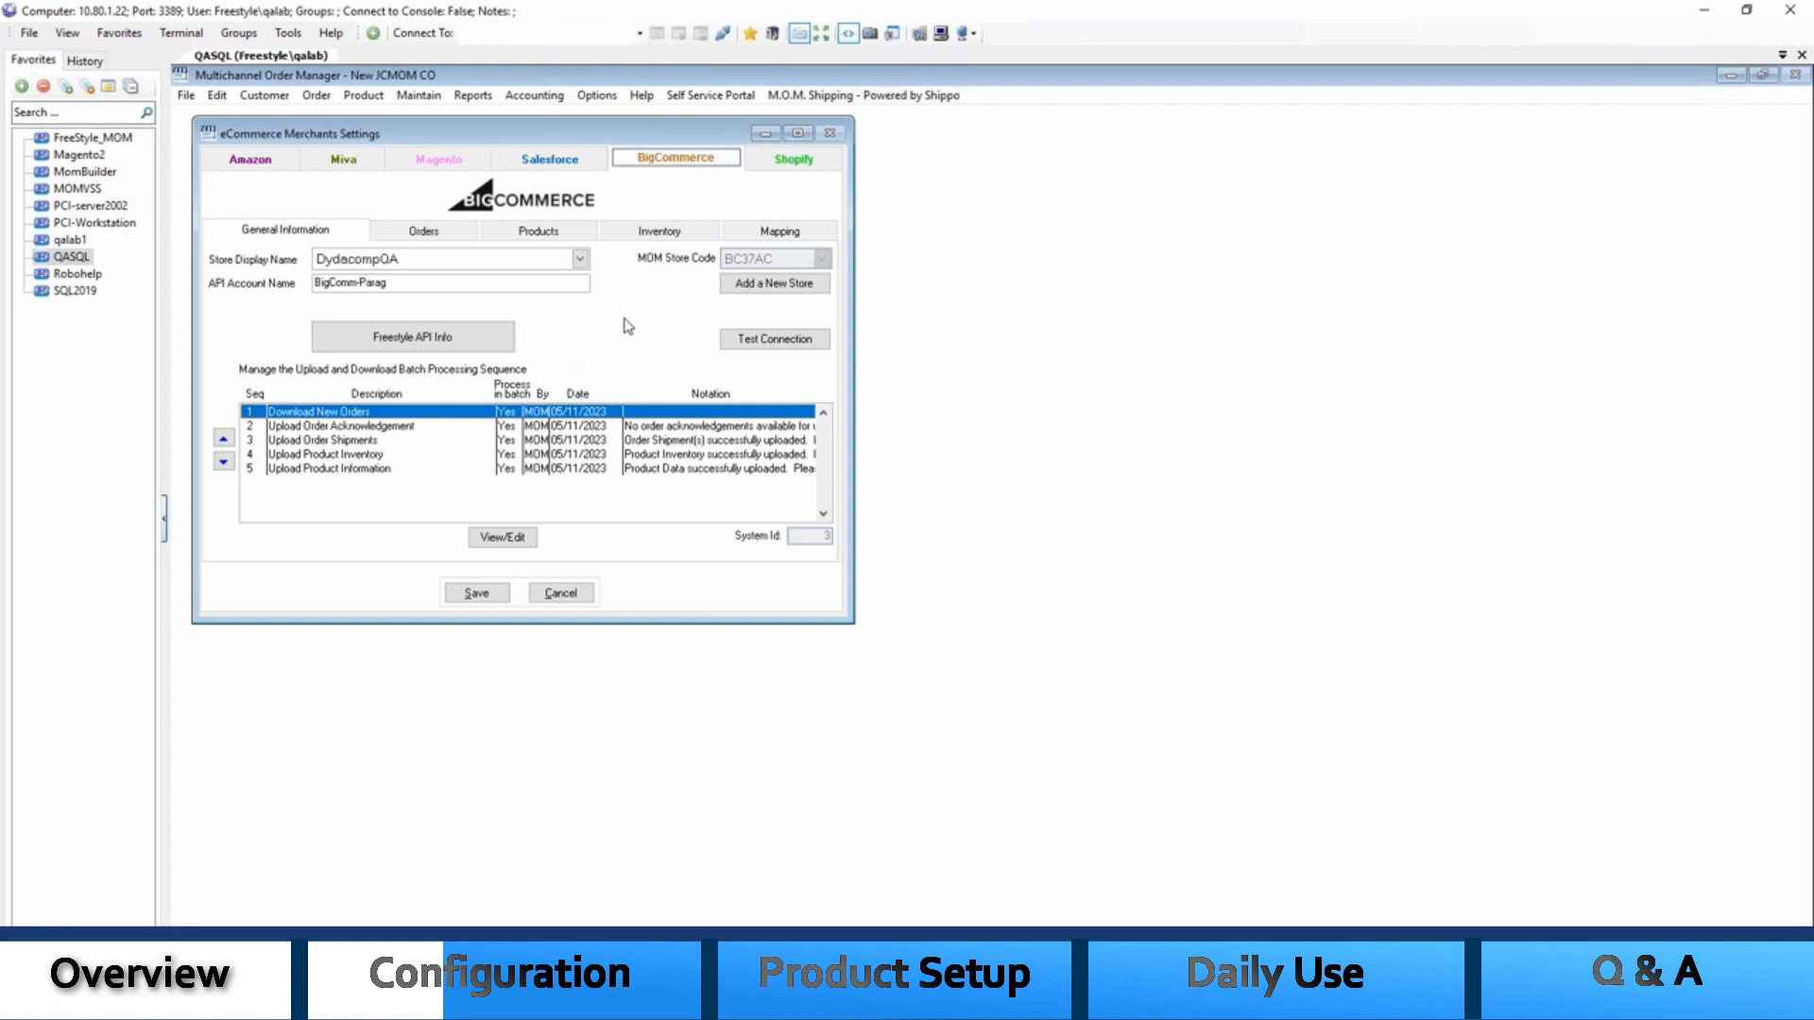
Open the DydacompQA store's Freestyle API info and review its credential fields and stored access token alongside BigCommerceAPI.txt
{"action": "left_click", "coordinate": [458, 345]}
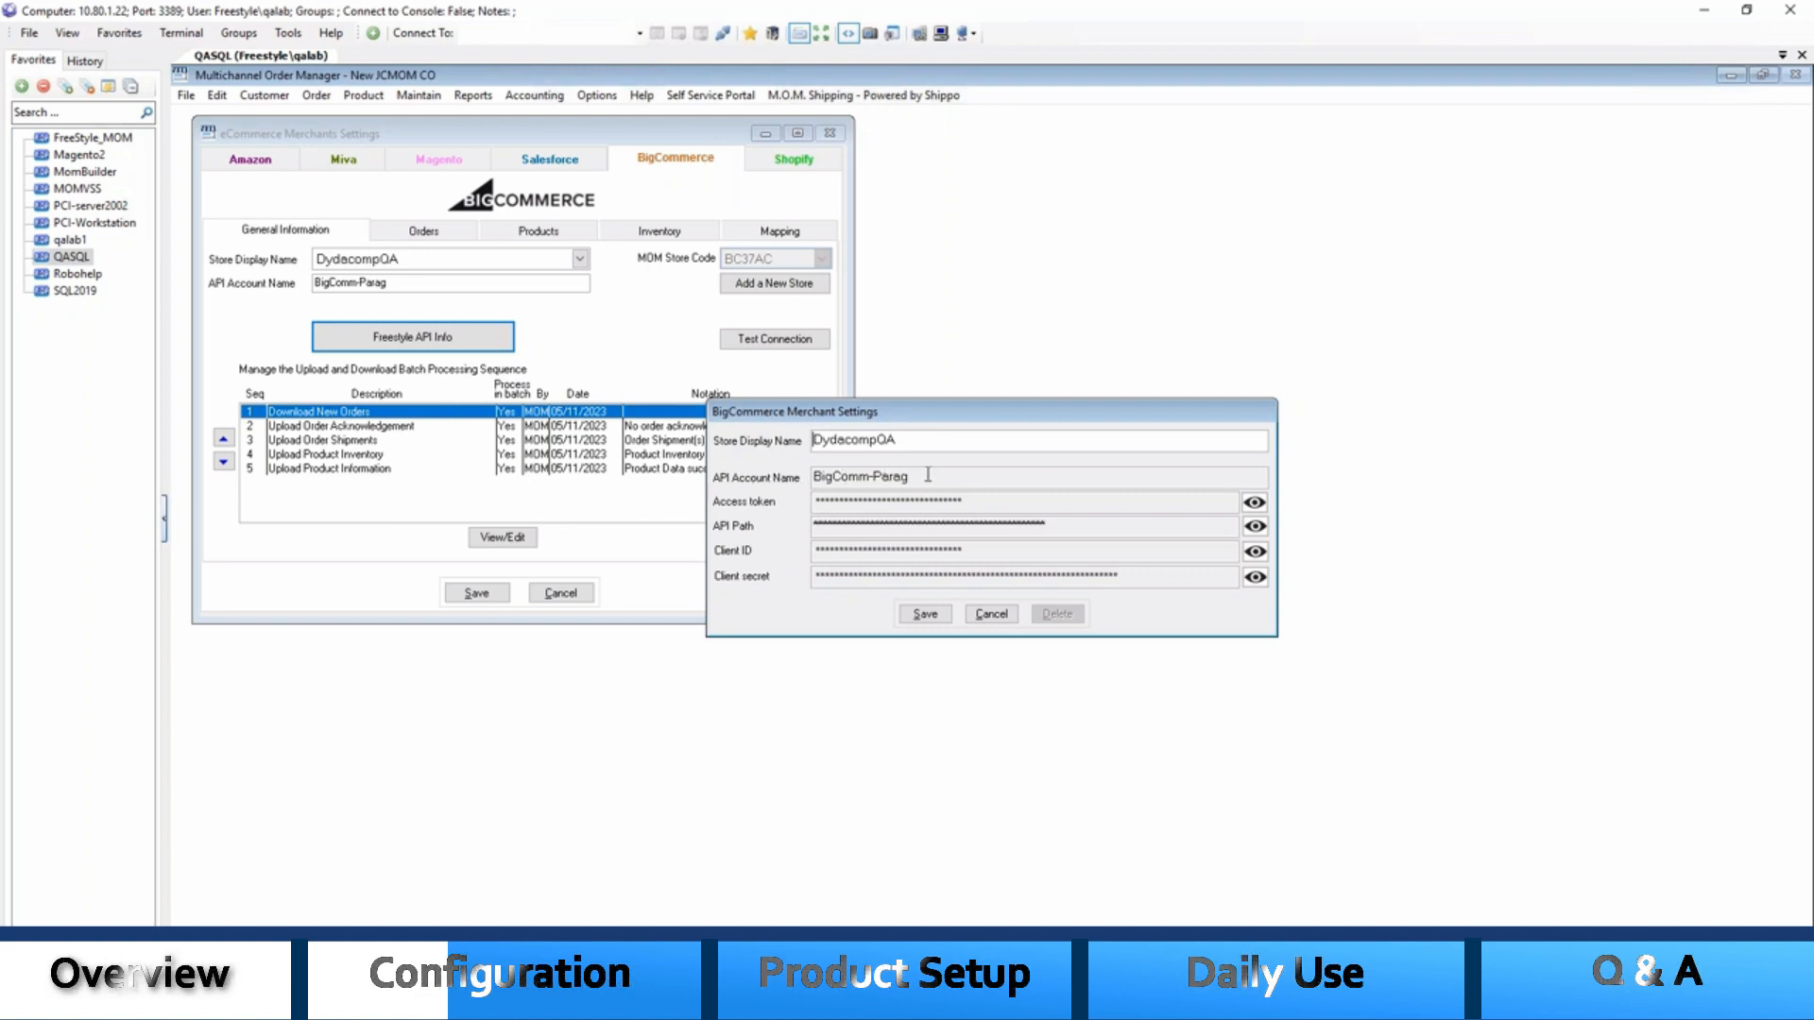
{"action": "left_click", "coordinate": [493, 1001]}
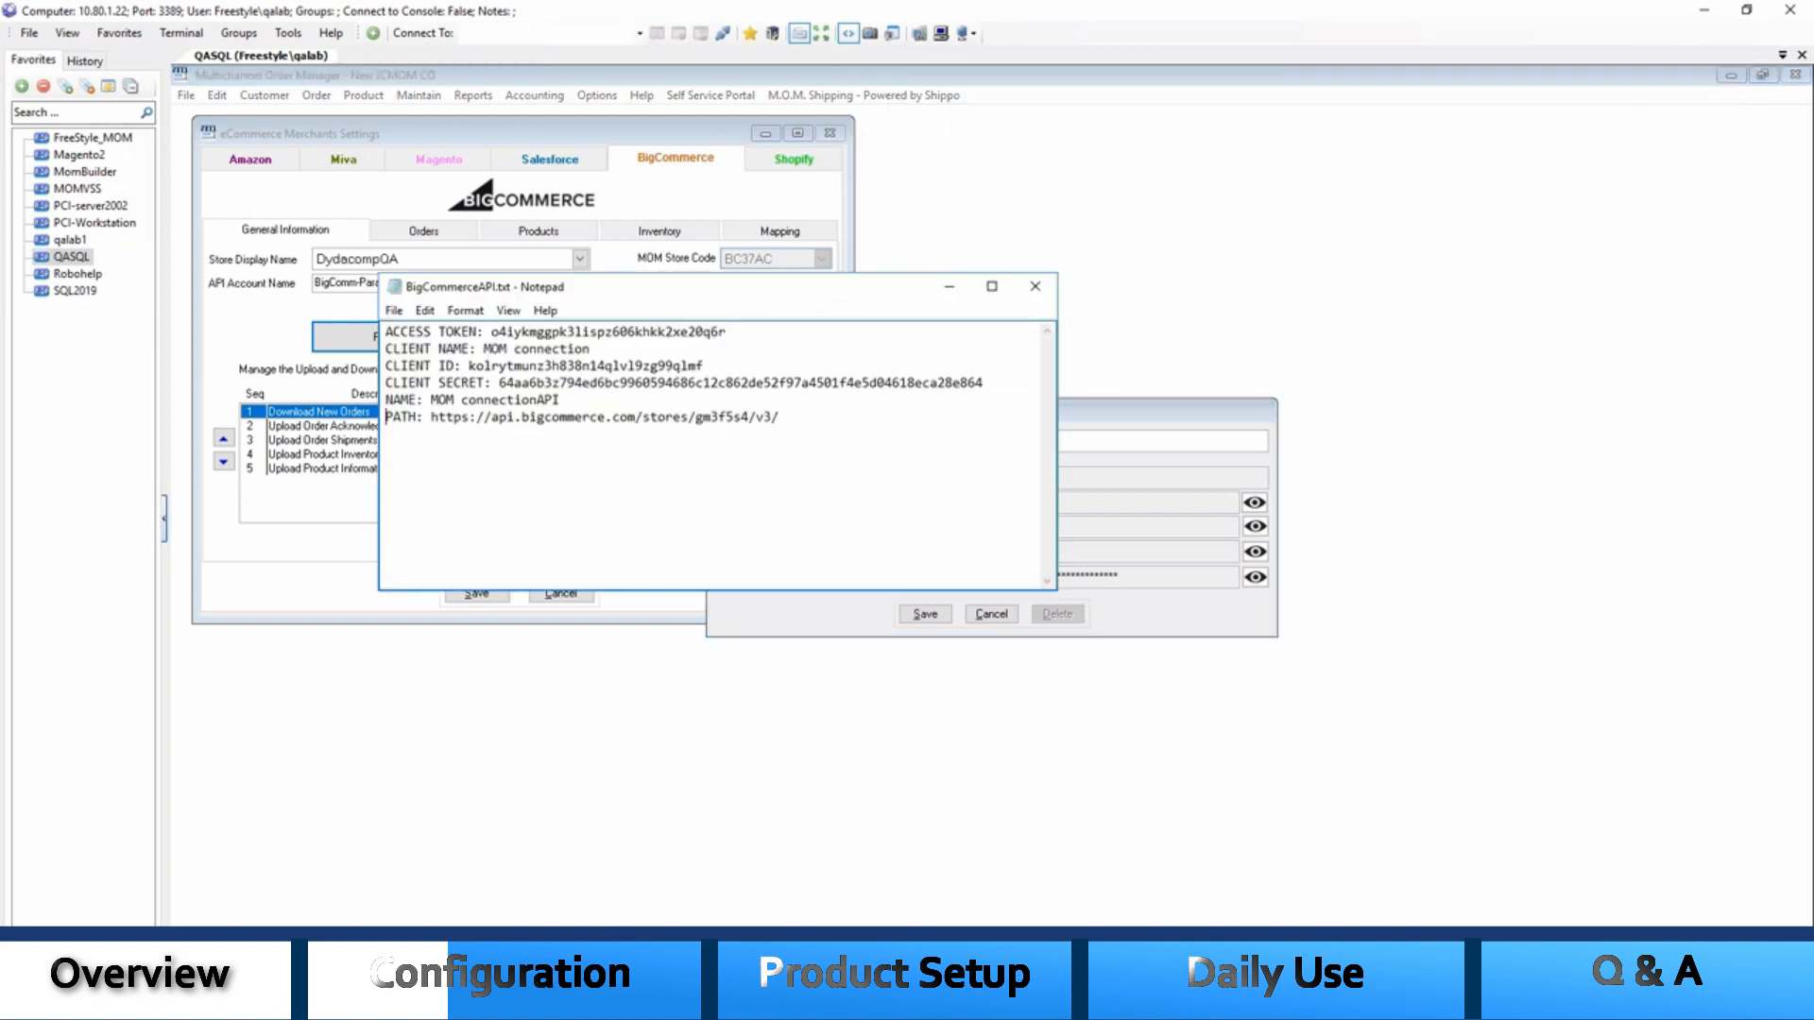
{"action": "left_click_drag", "start_coordinate": [850, 287], "coordinate": [675, 150]}
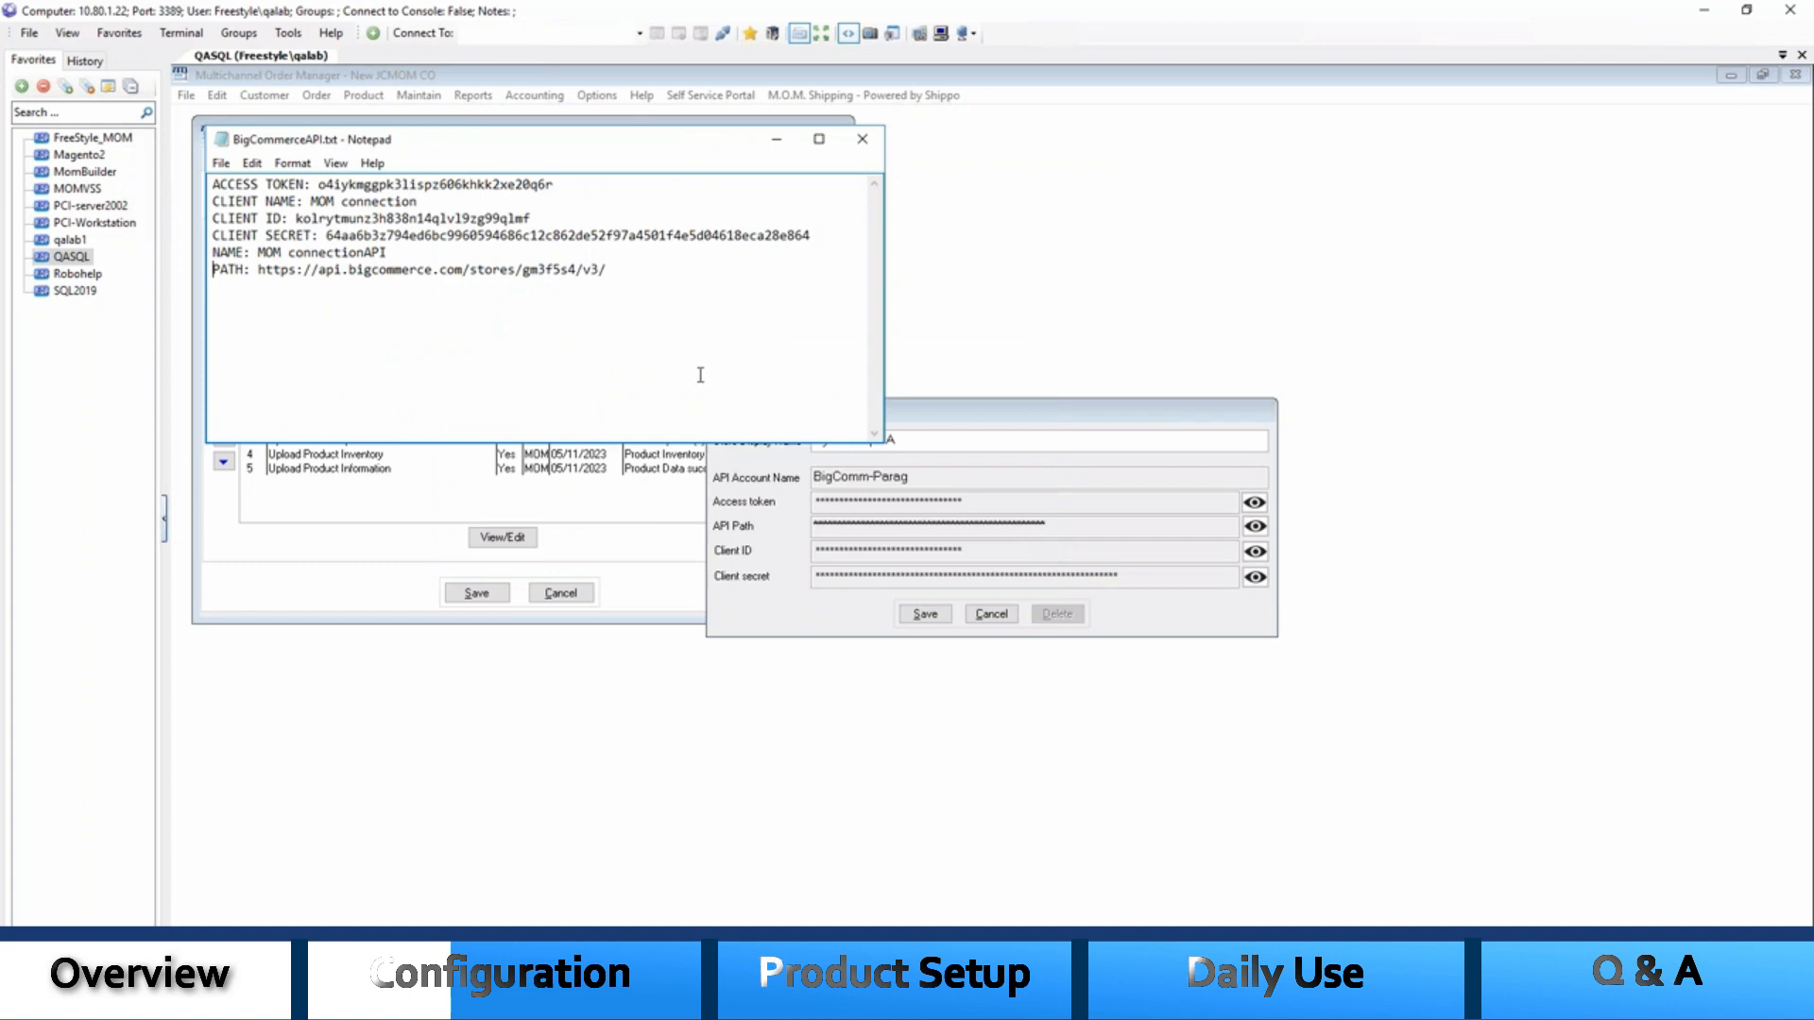
{"action": "left_click", "coordinate": [1114, 411]}
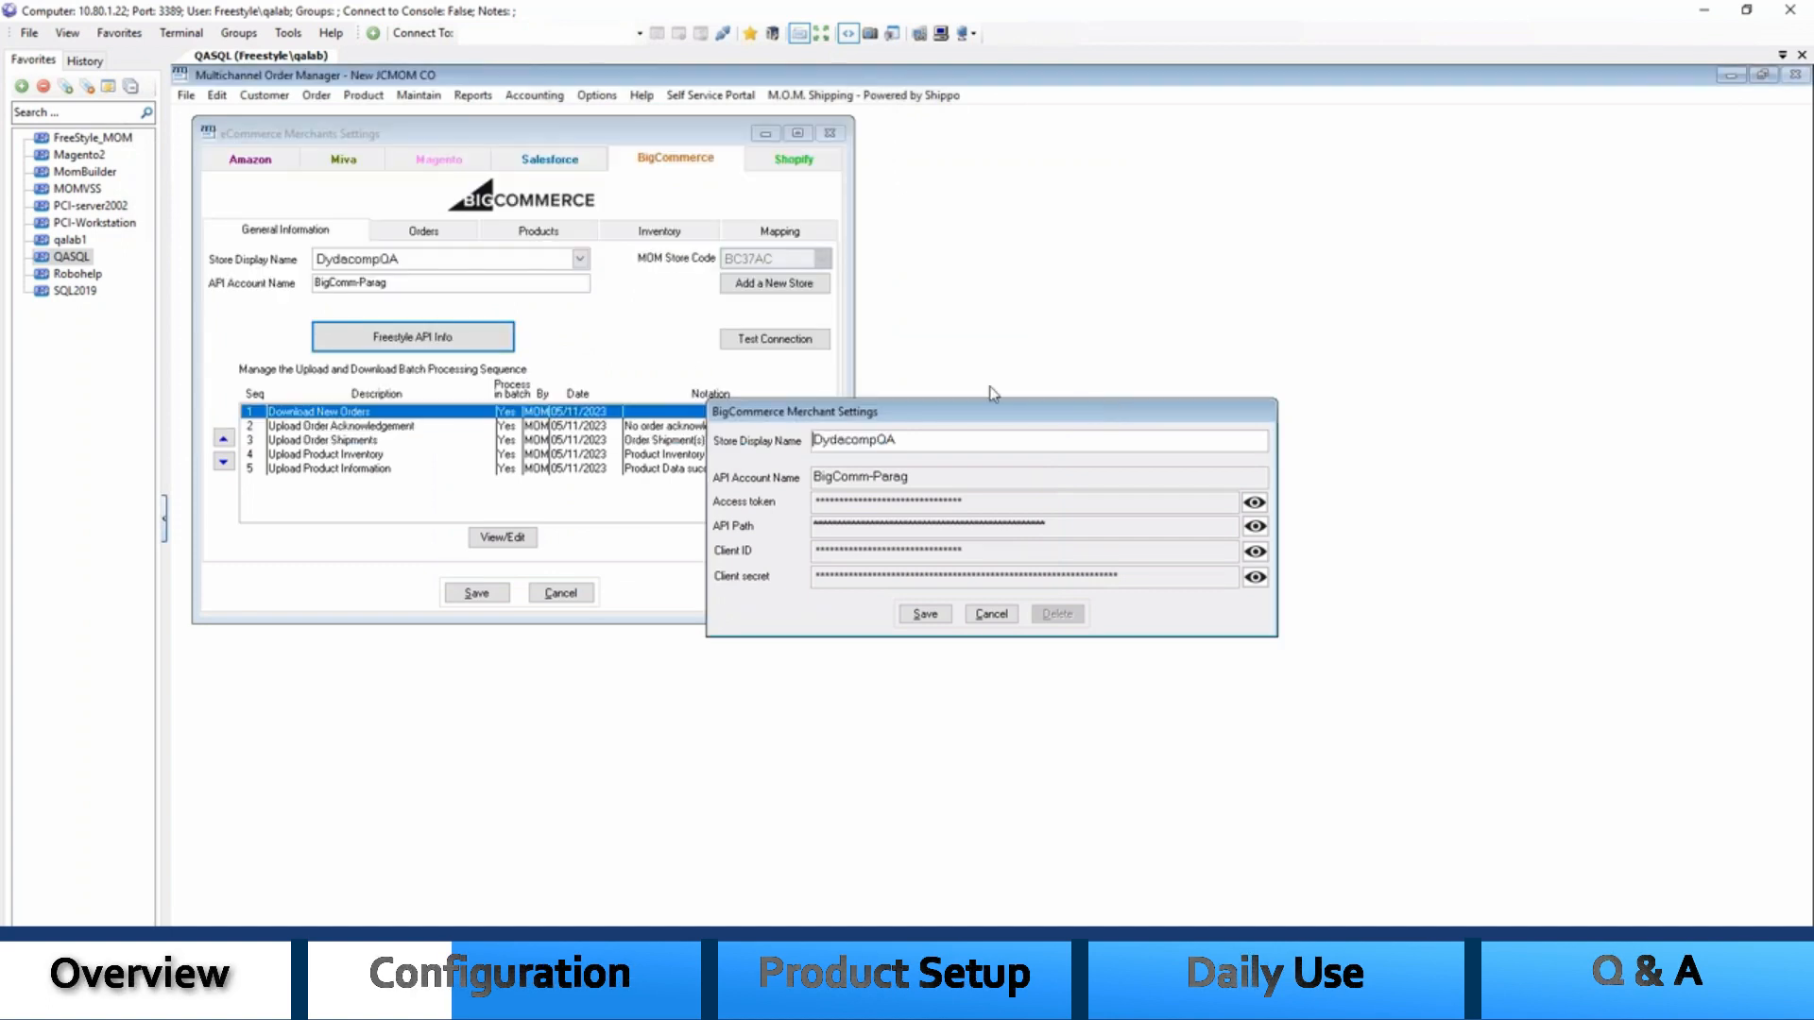
{"action": "left_click", "coordinate": [1257, 504]}
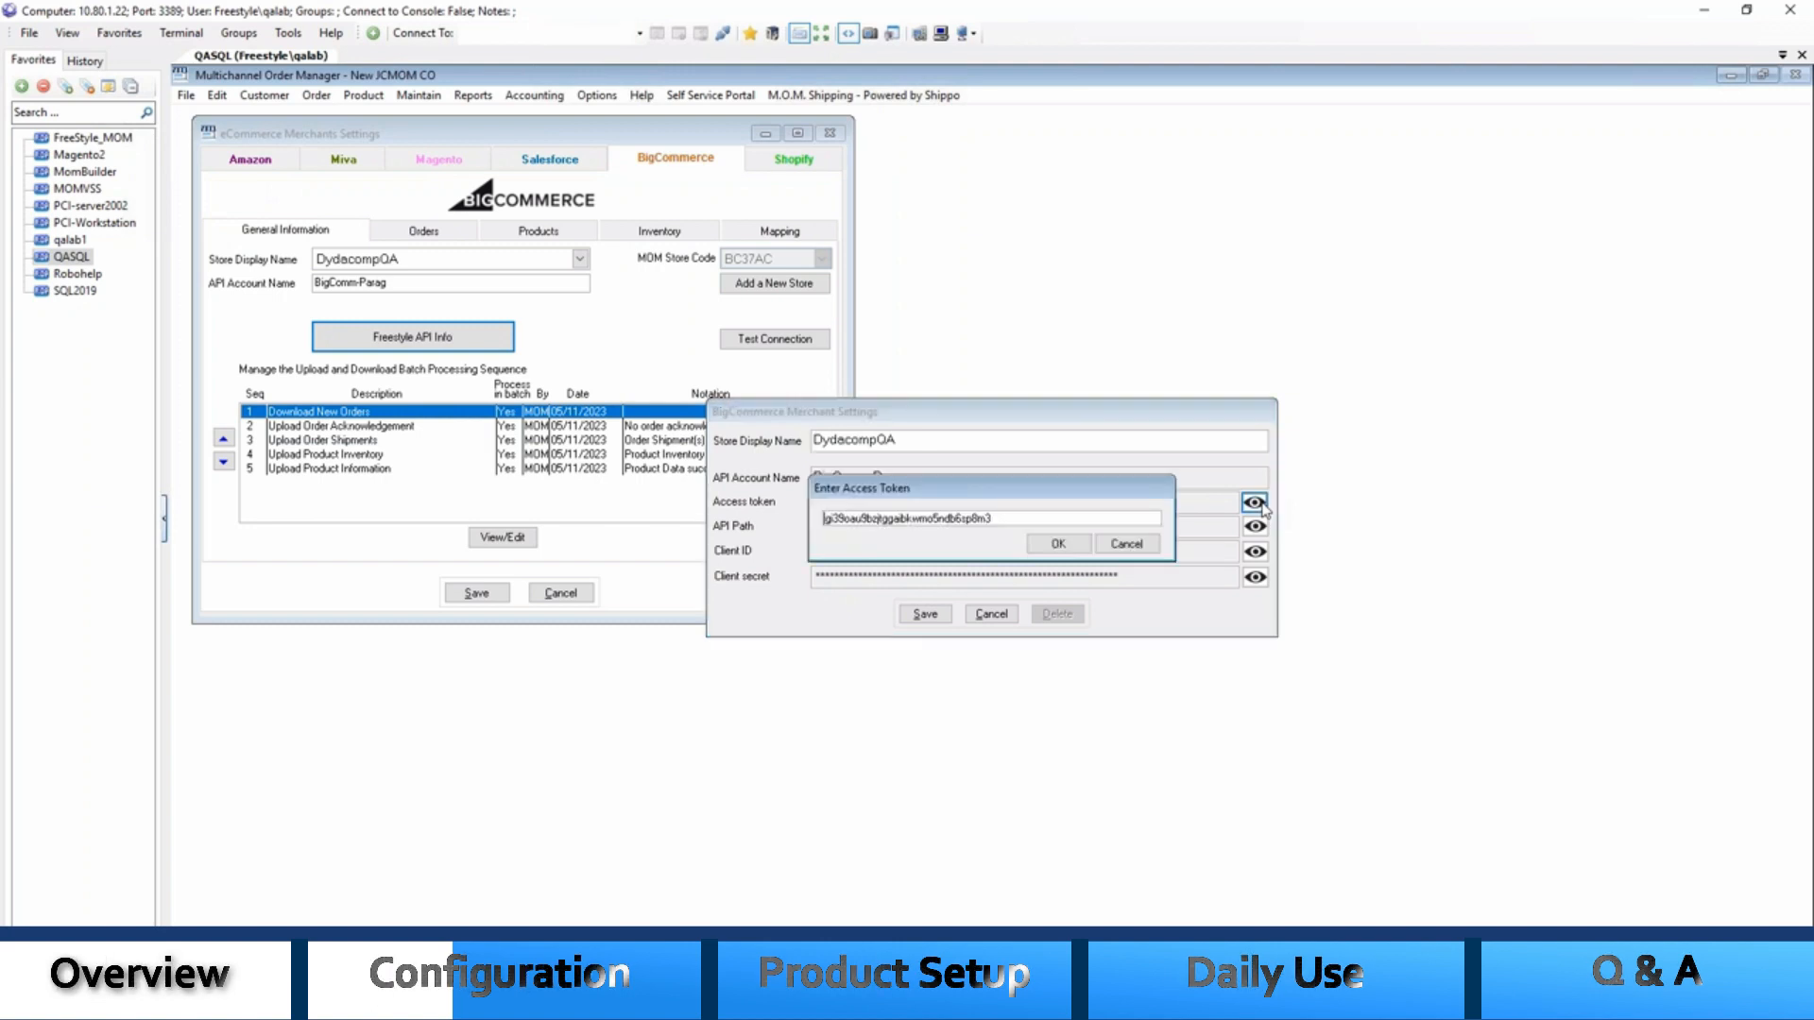
{"action": "left_click", "coordinate": [1124, 543]}
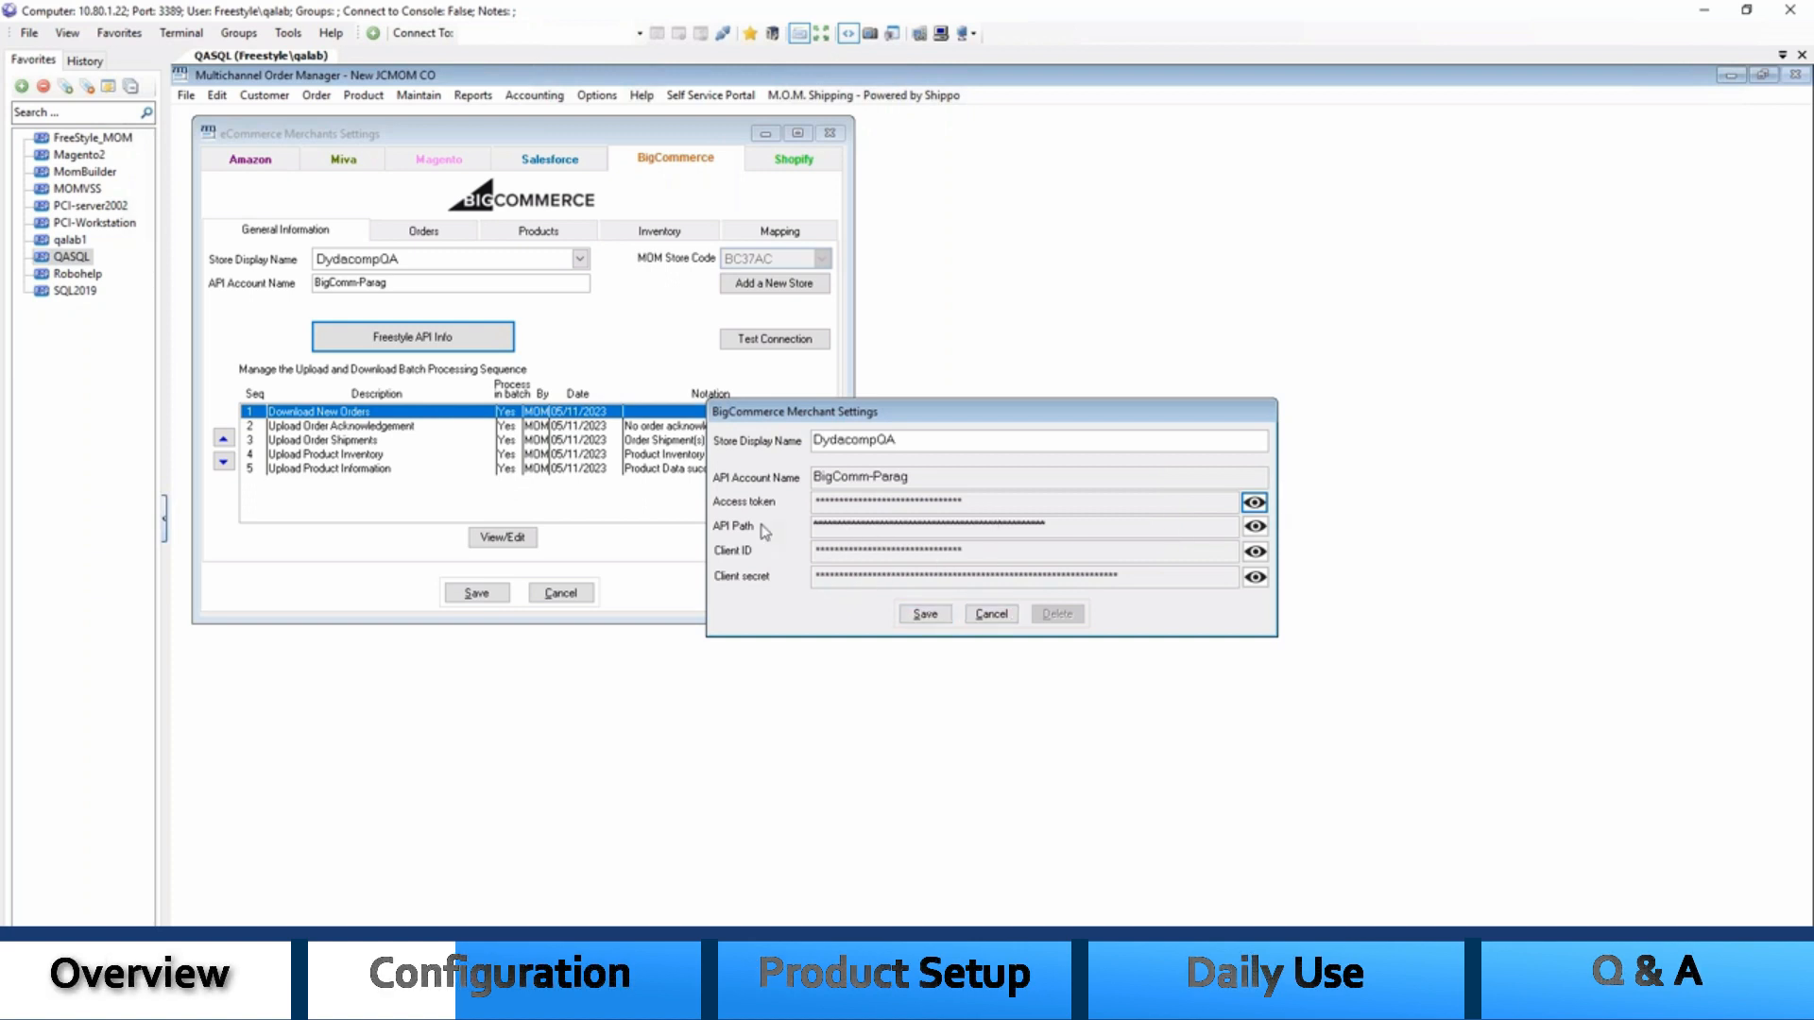
Save the BigCommerce merchant settings and test the store connection
{"action": "left_click", "coordinate": [925, 615]}
{"action": "left_click", "coordinate": [799, 342]}
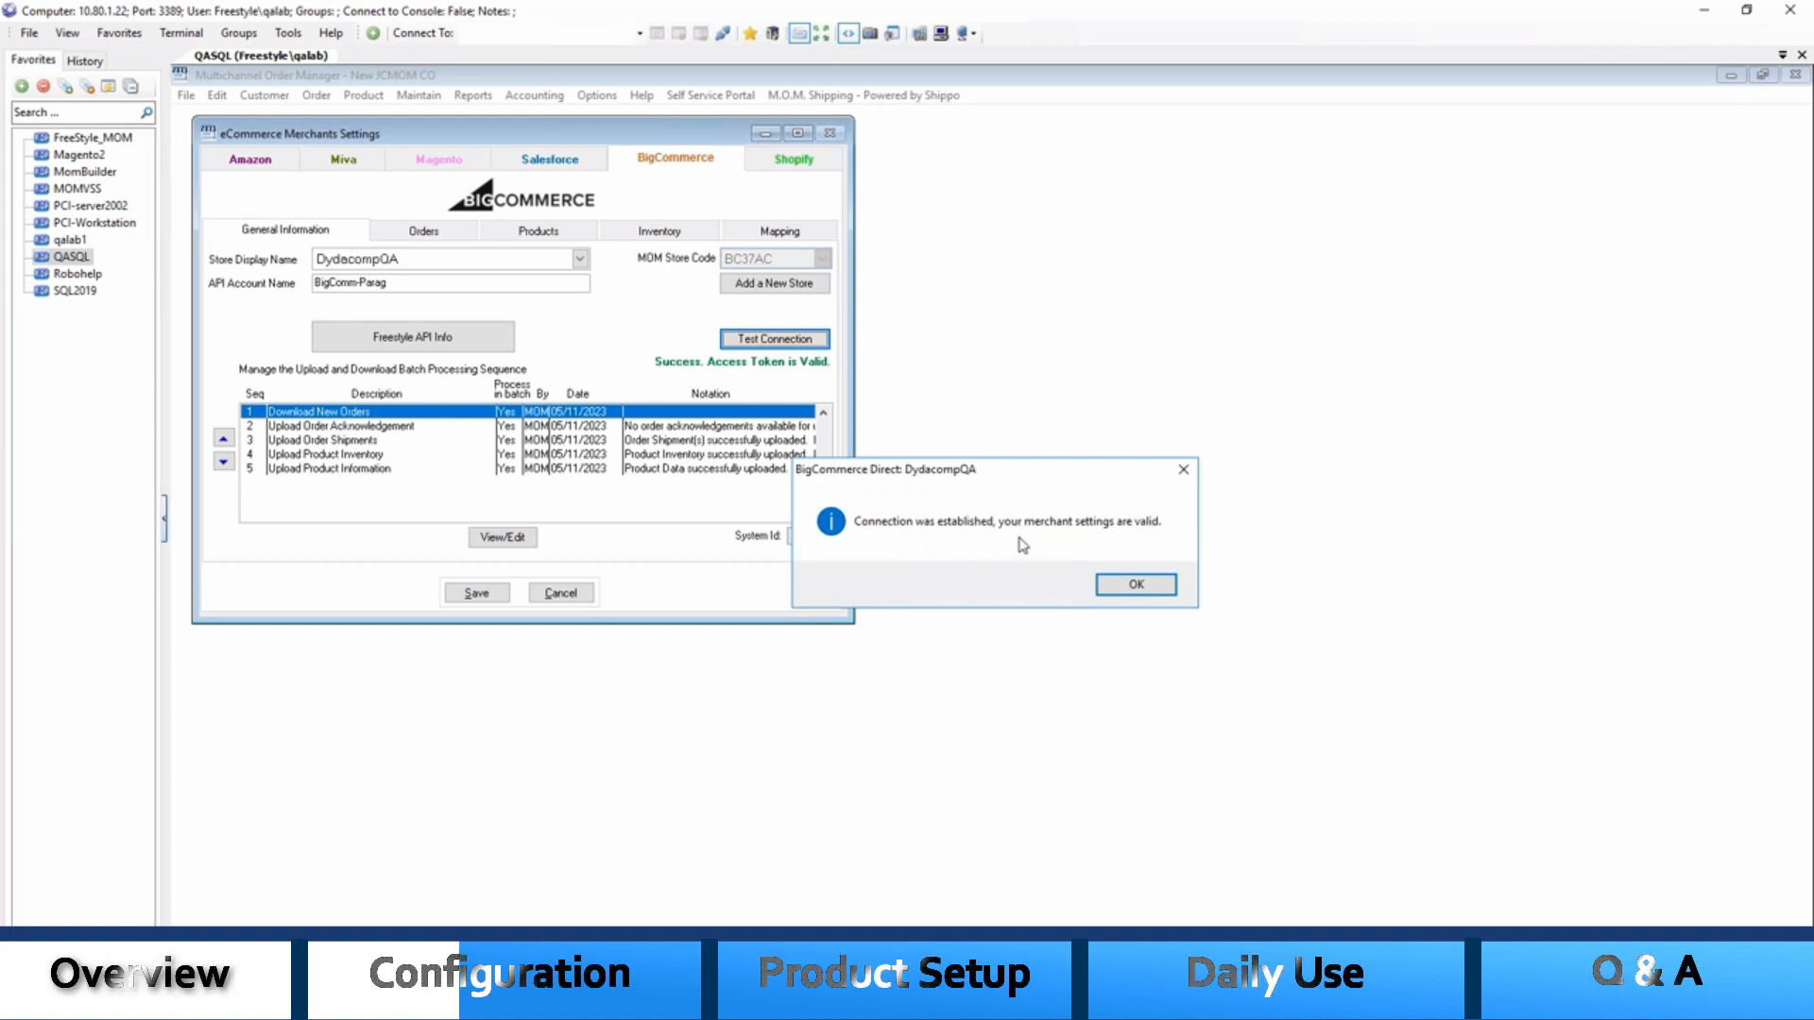
{"action": "left_click", "coordinate": [1136, 586]}
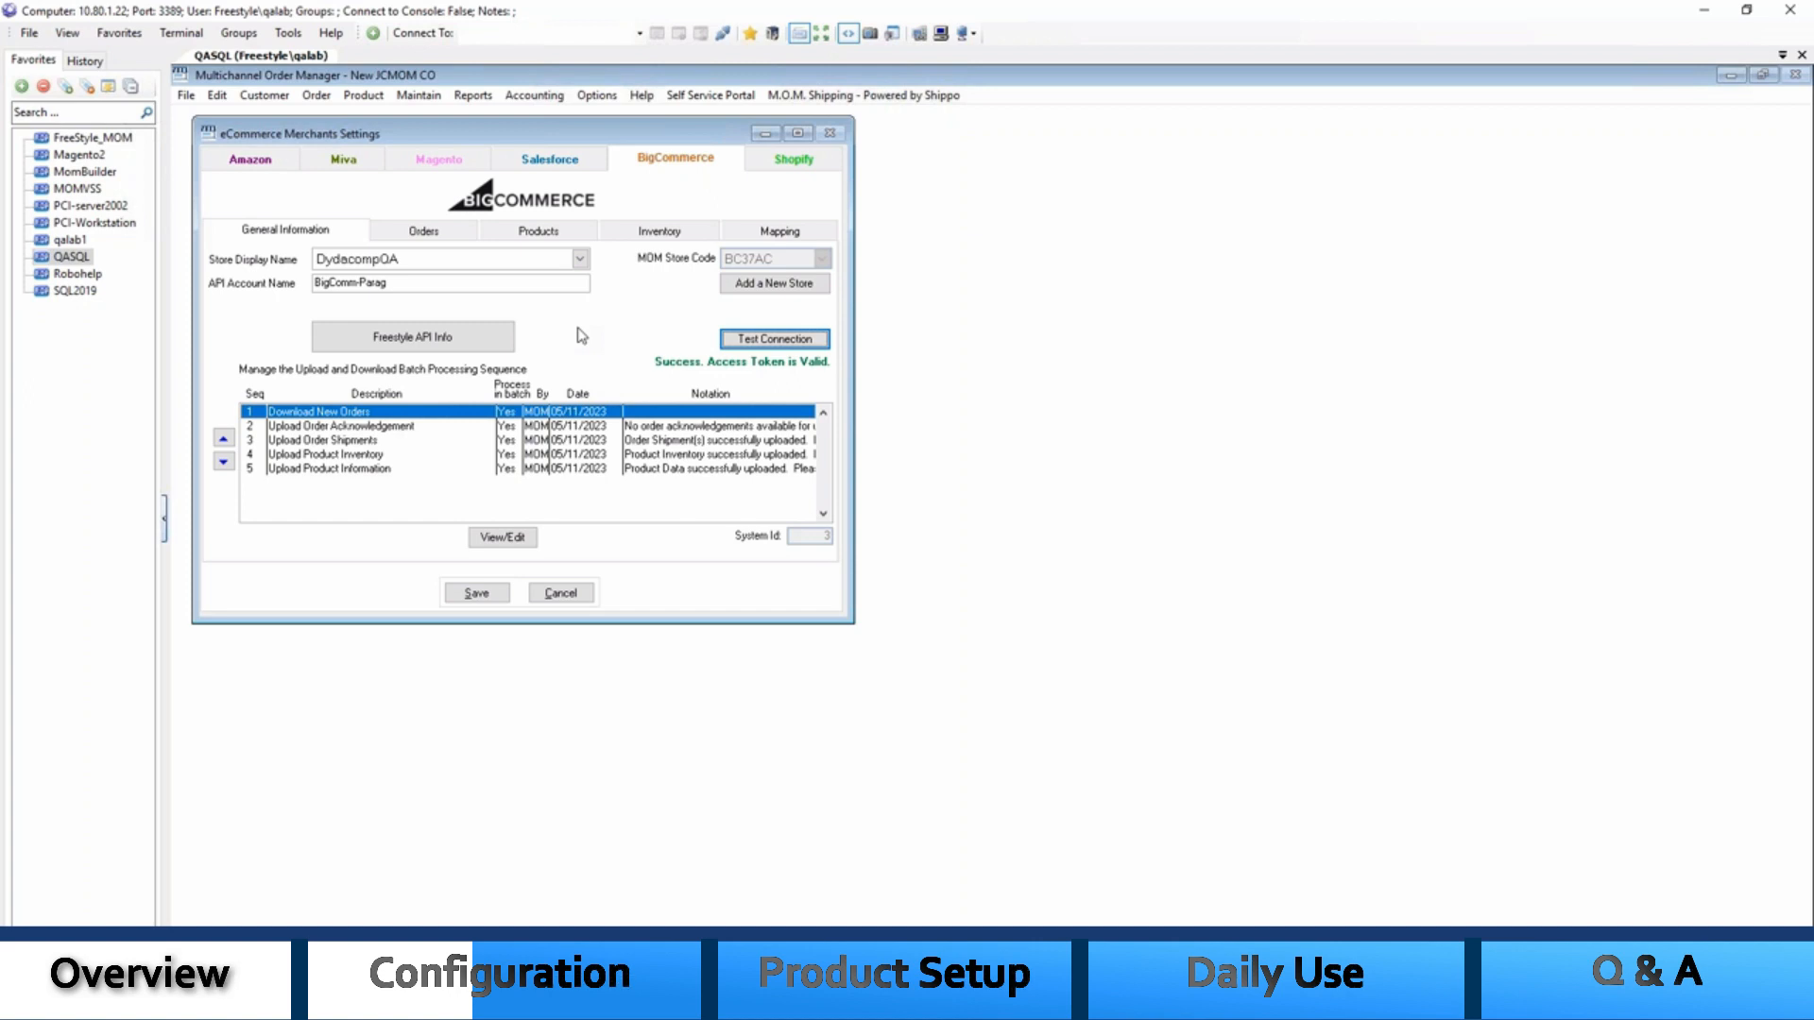
Review the Download New Orders batch process details and the store's order download settings
{"action": "left_click", "coordinate": [503, 538]}
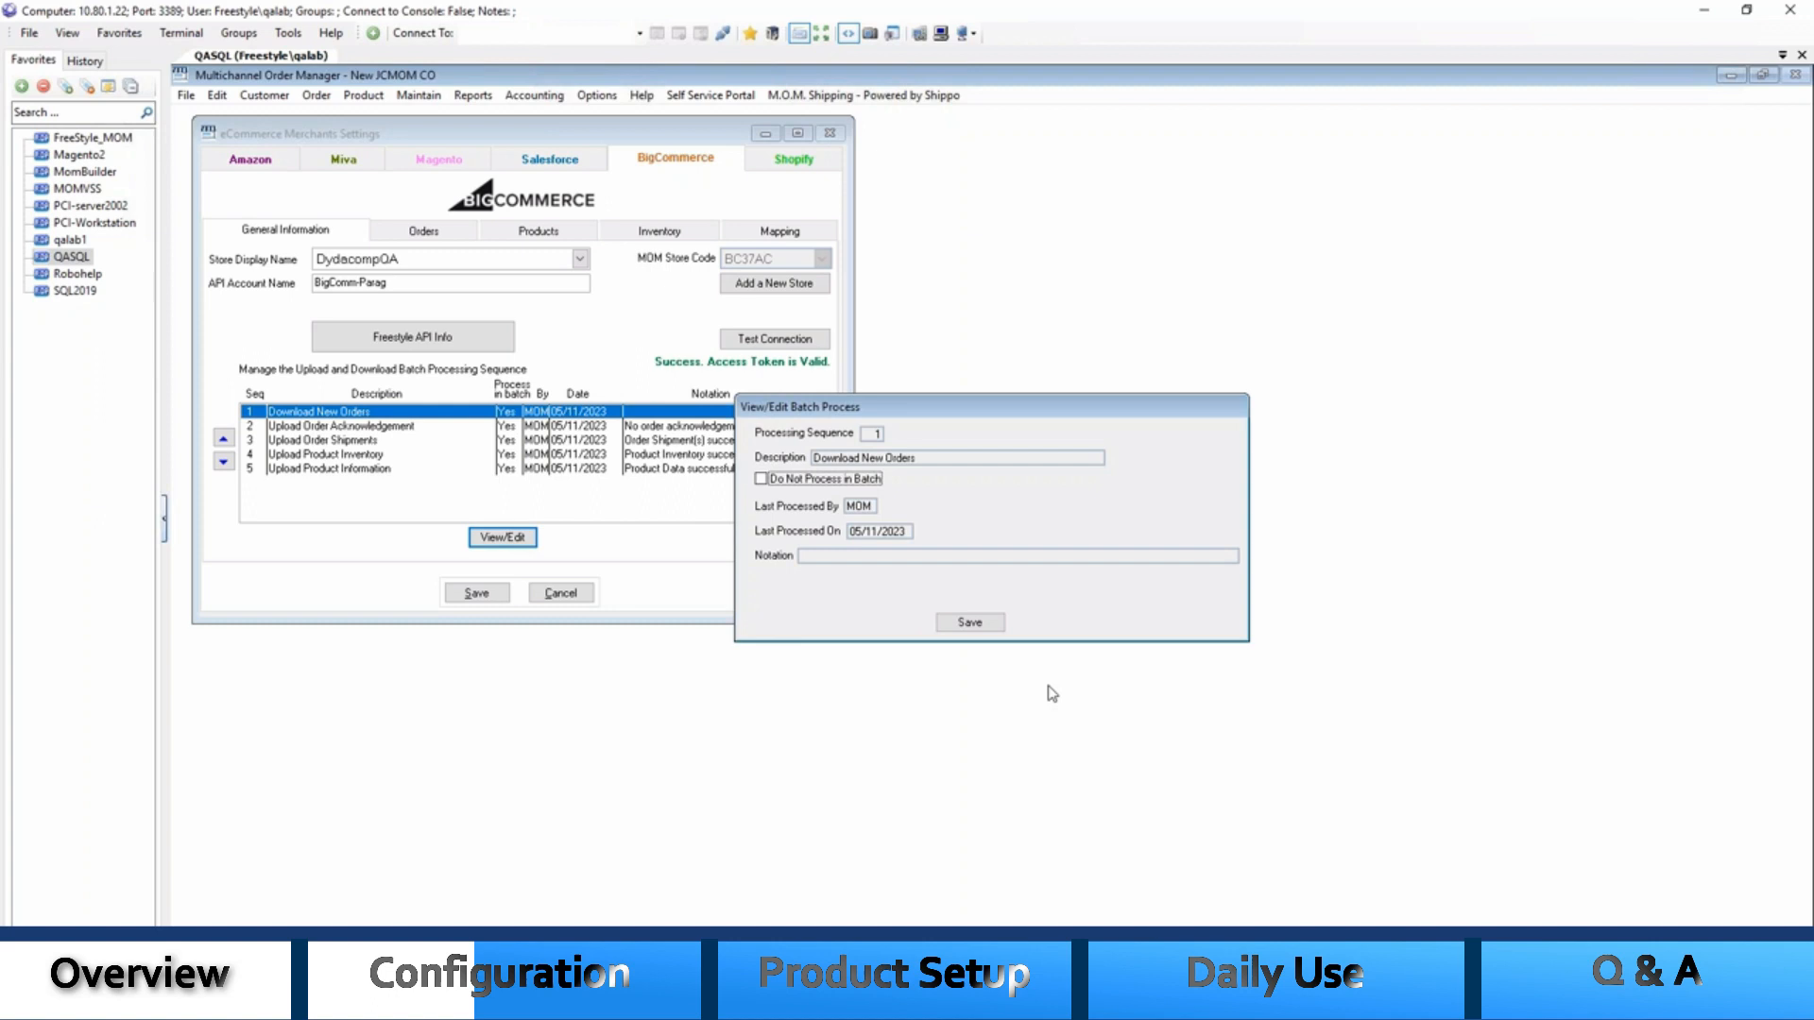
{"action": "left_click", "coordinate": [993, 629]}
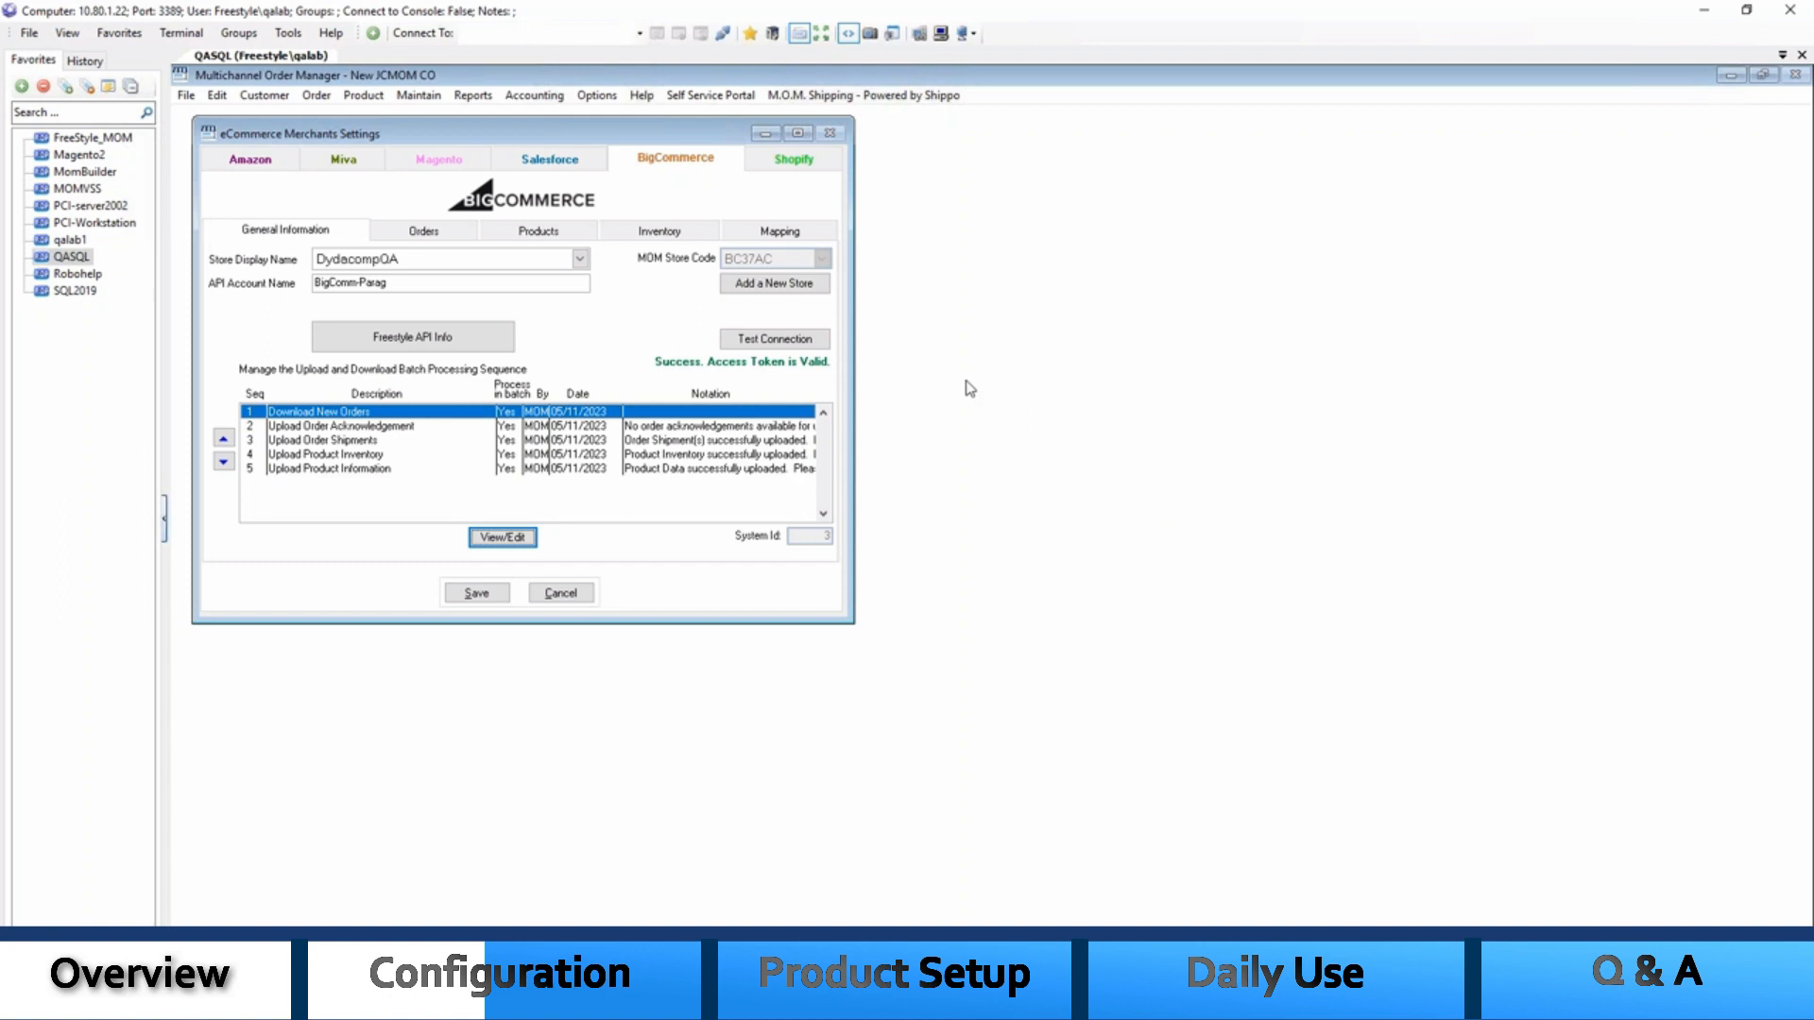
{"action": "left_click", "coordinate": [416, 232]}
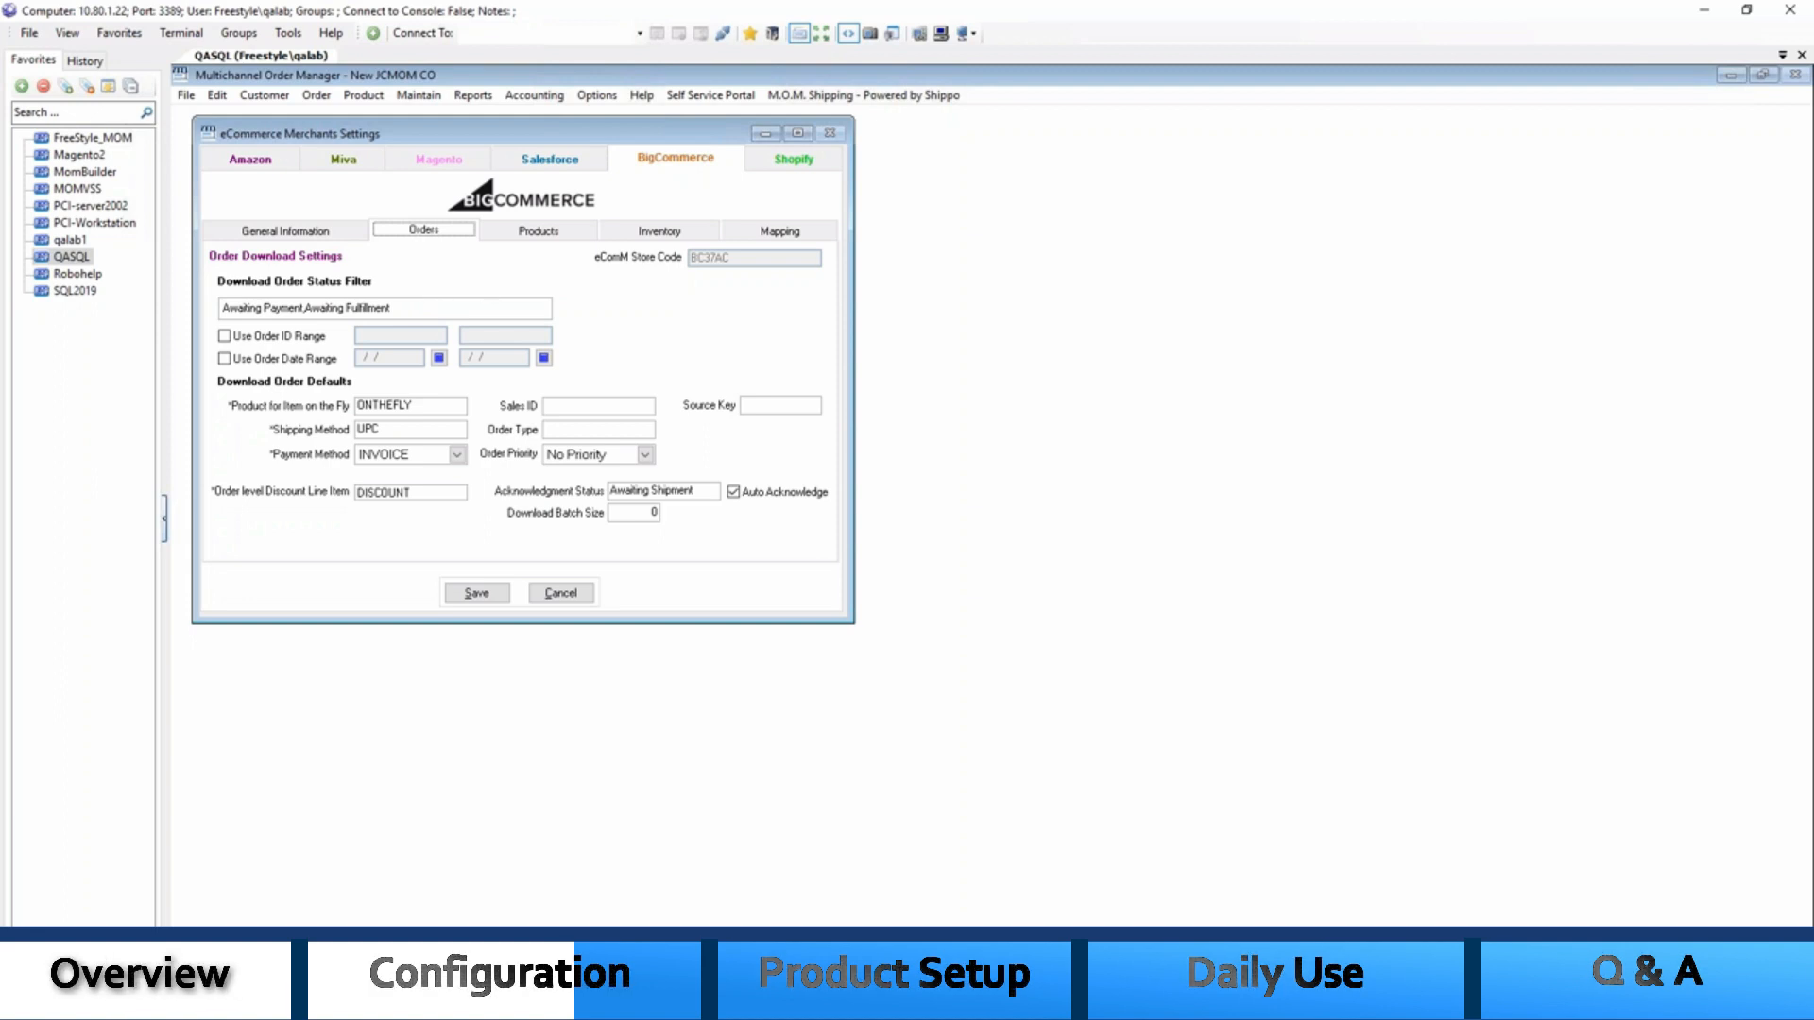
Set the product synchronization filter to Custom Field Filter on Stock Number with the LIKE operator
{"action": "left_click", "coordinate": [559, 235]}
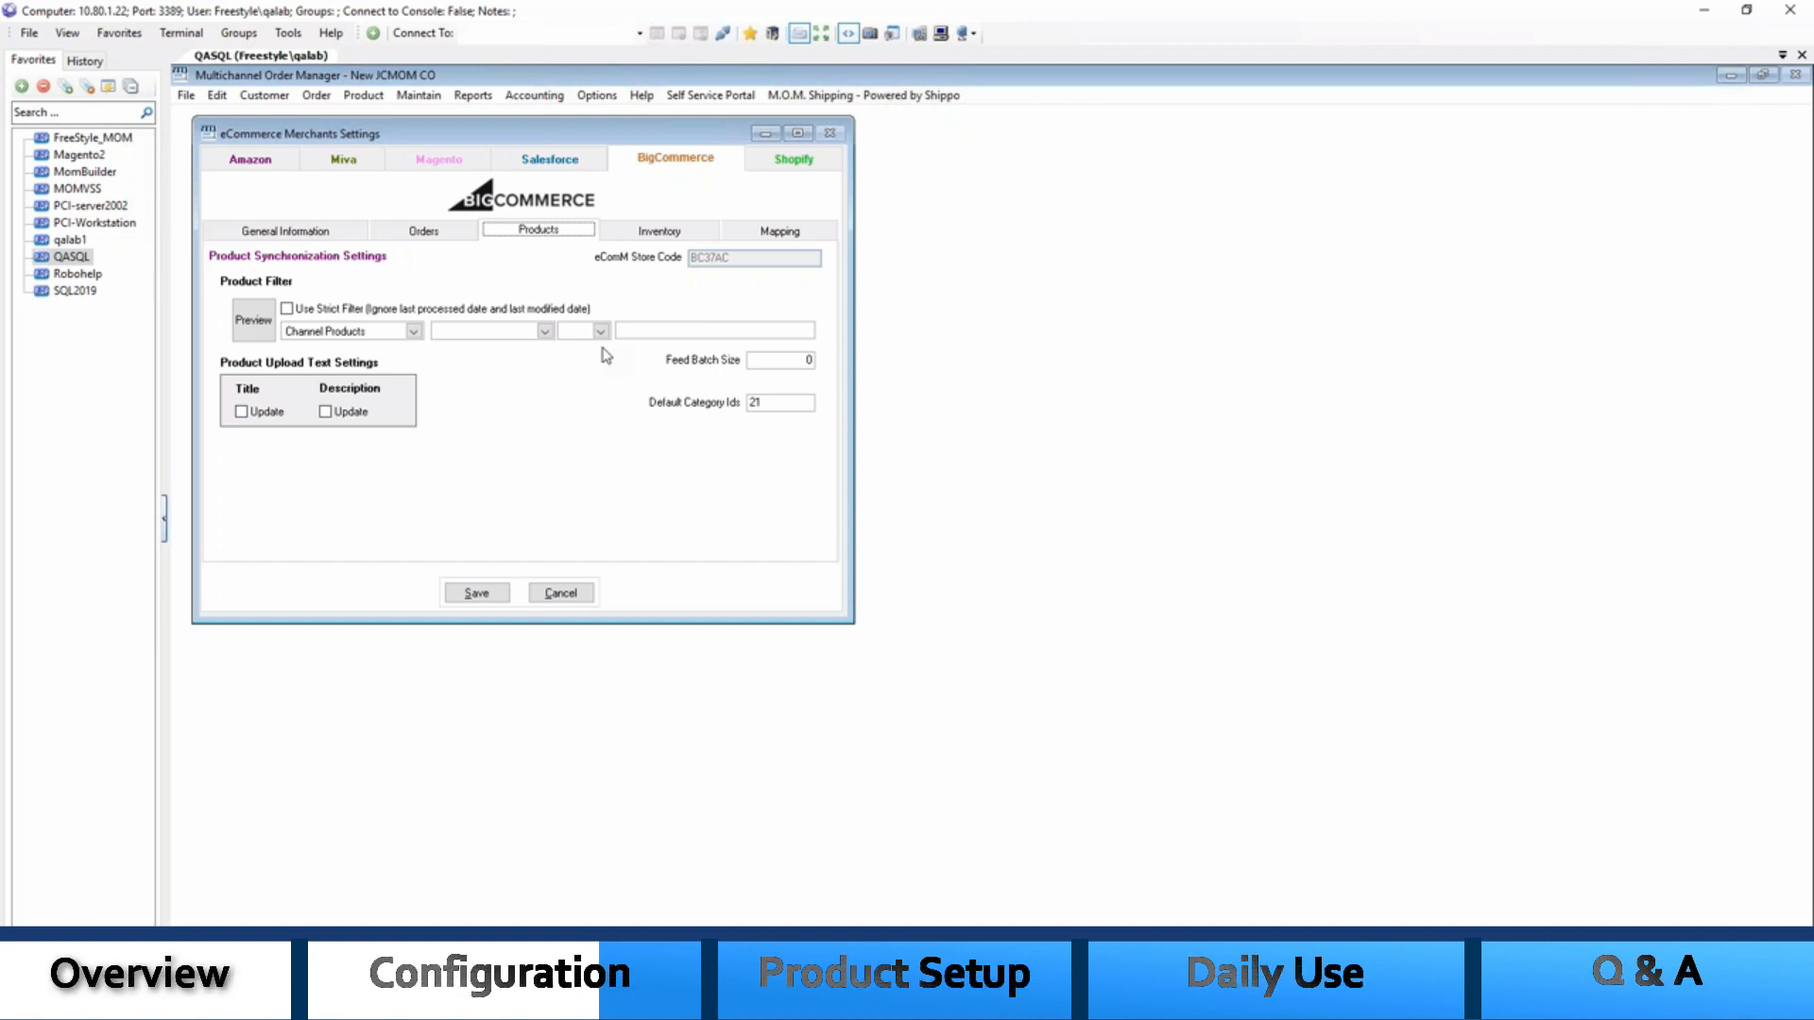
{"action": "left_click", "coordinate": [414, 332]}
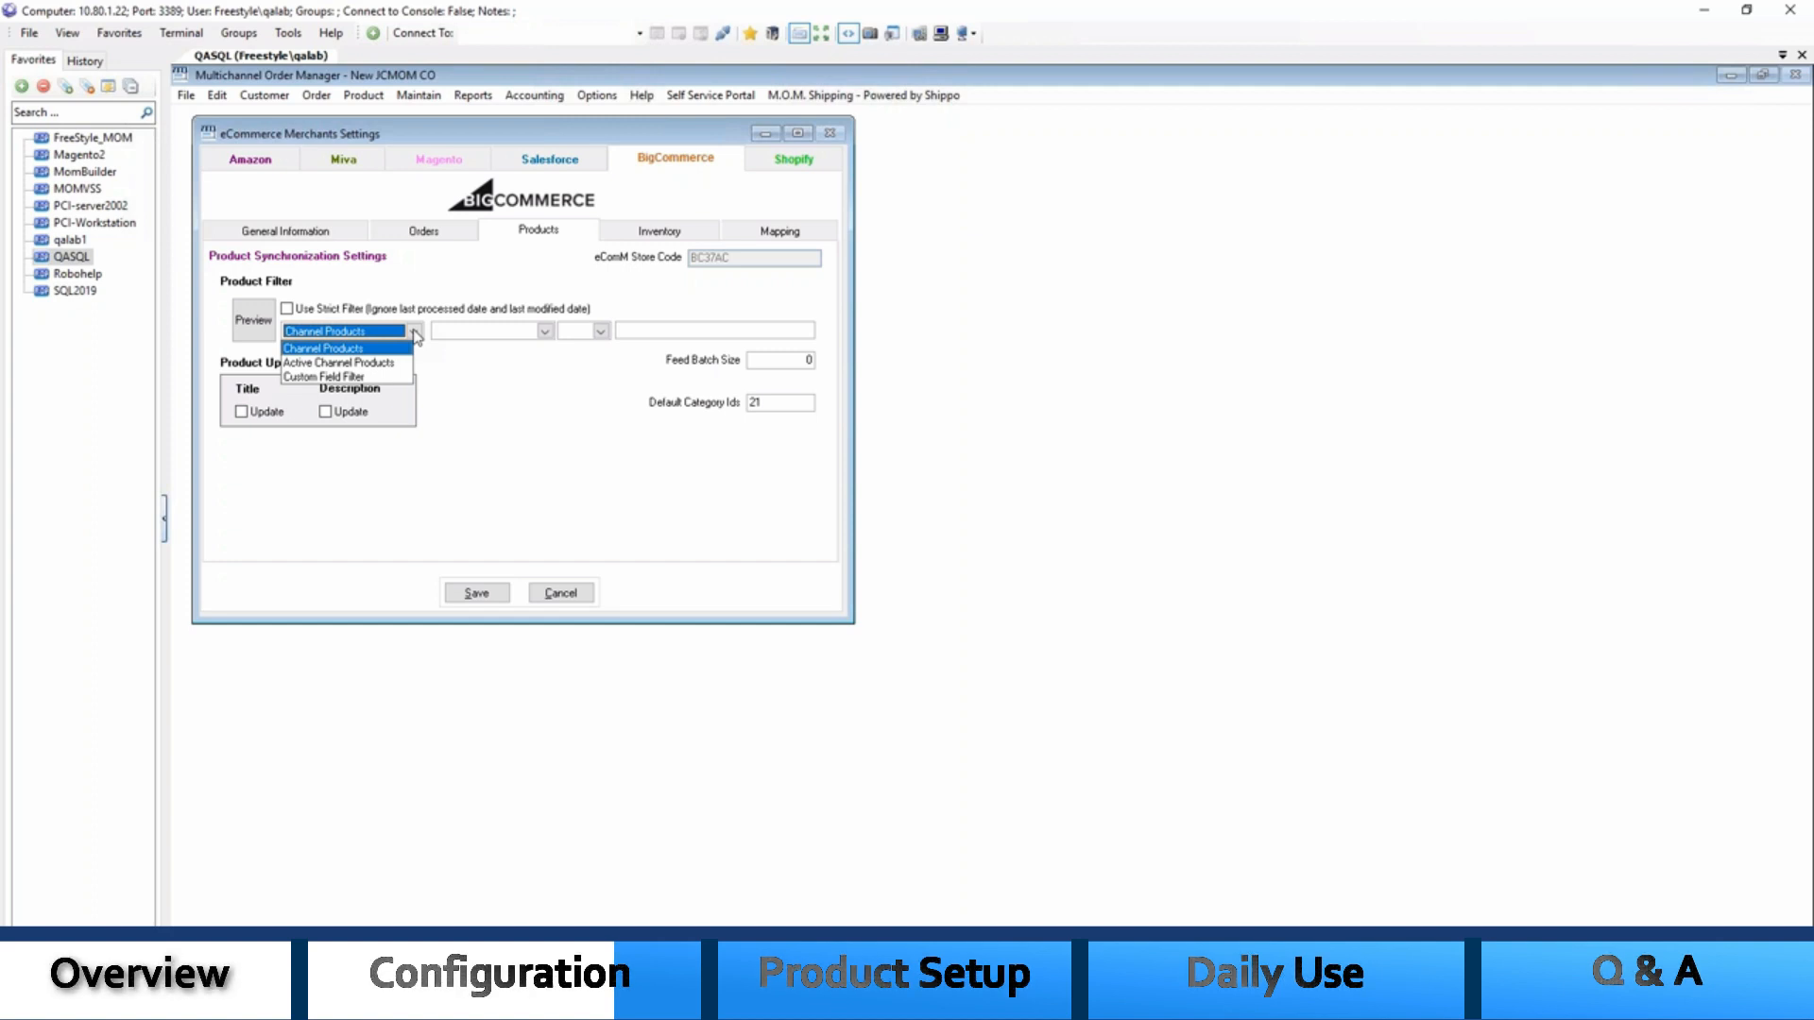
{"action": "left_click", "coordinate": [396, 376]}
{"action": "left_click", "coordinate": [545, 331]}
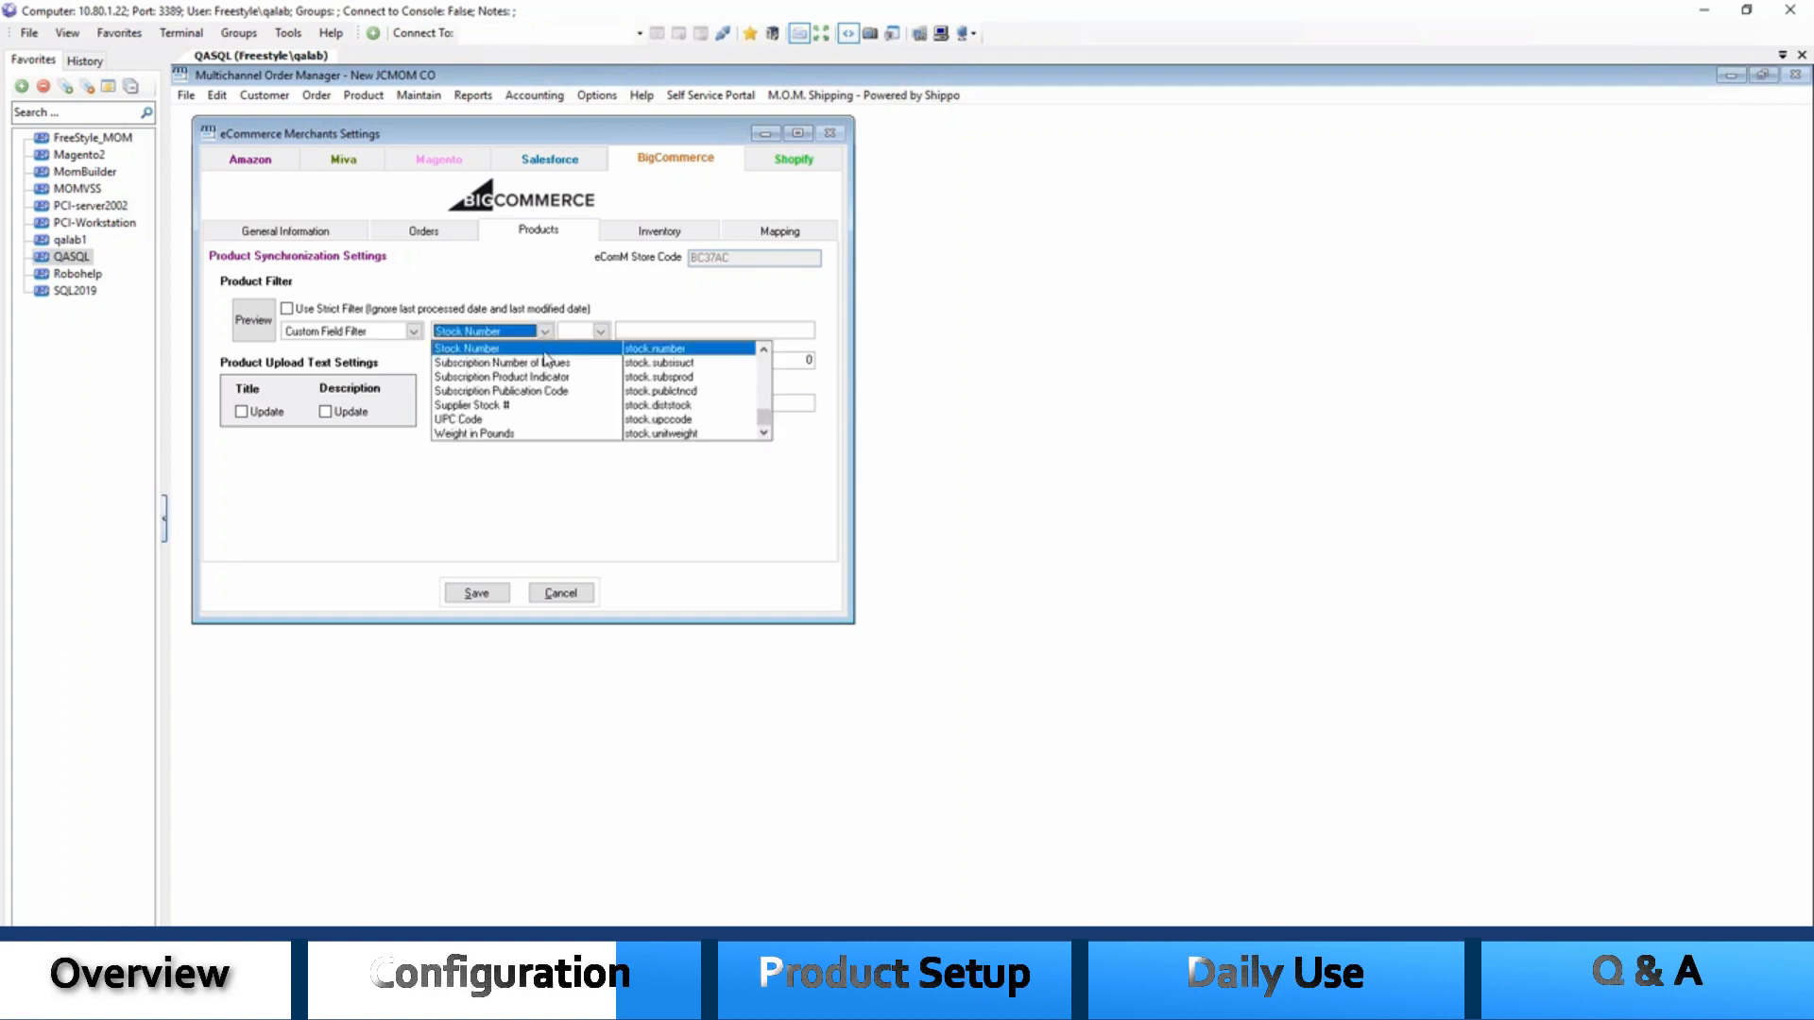
{"action": "left_click", "coordinate": [558, 348]}
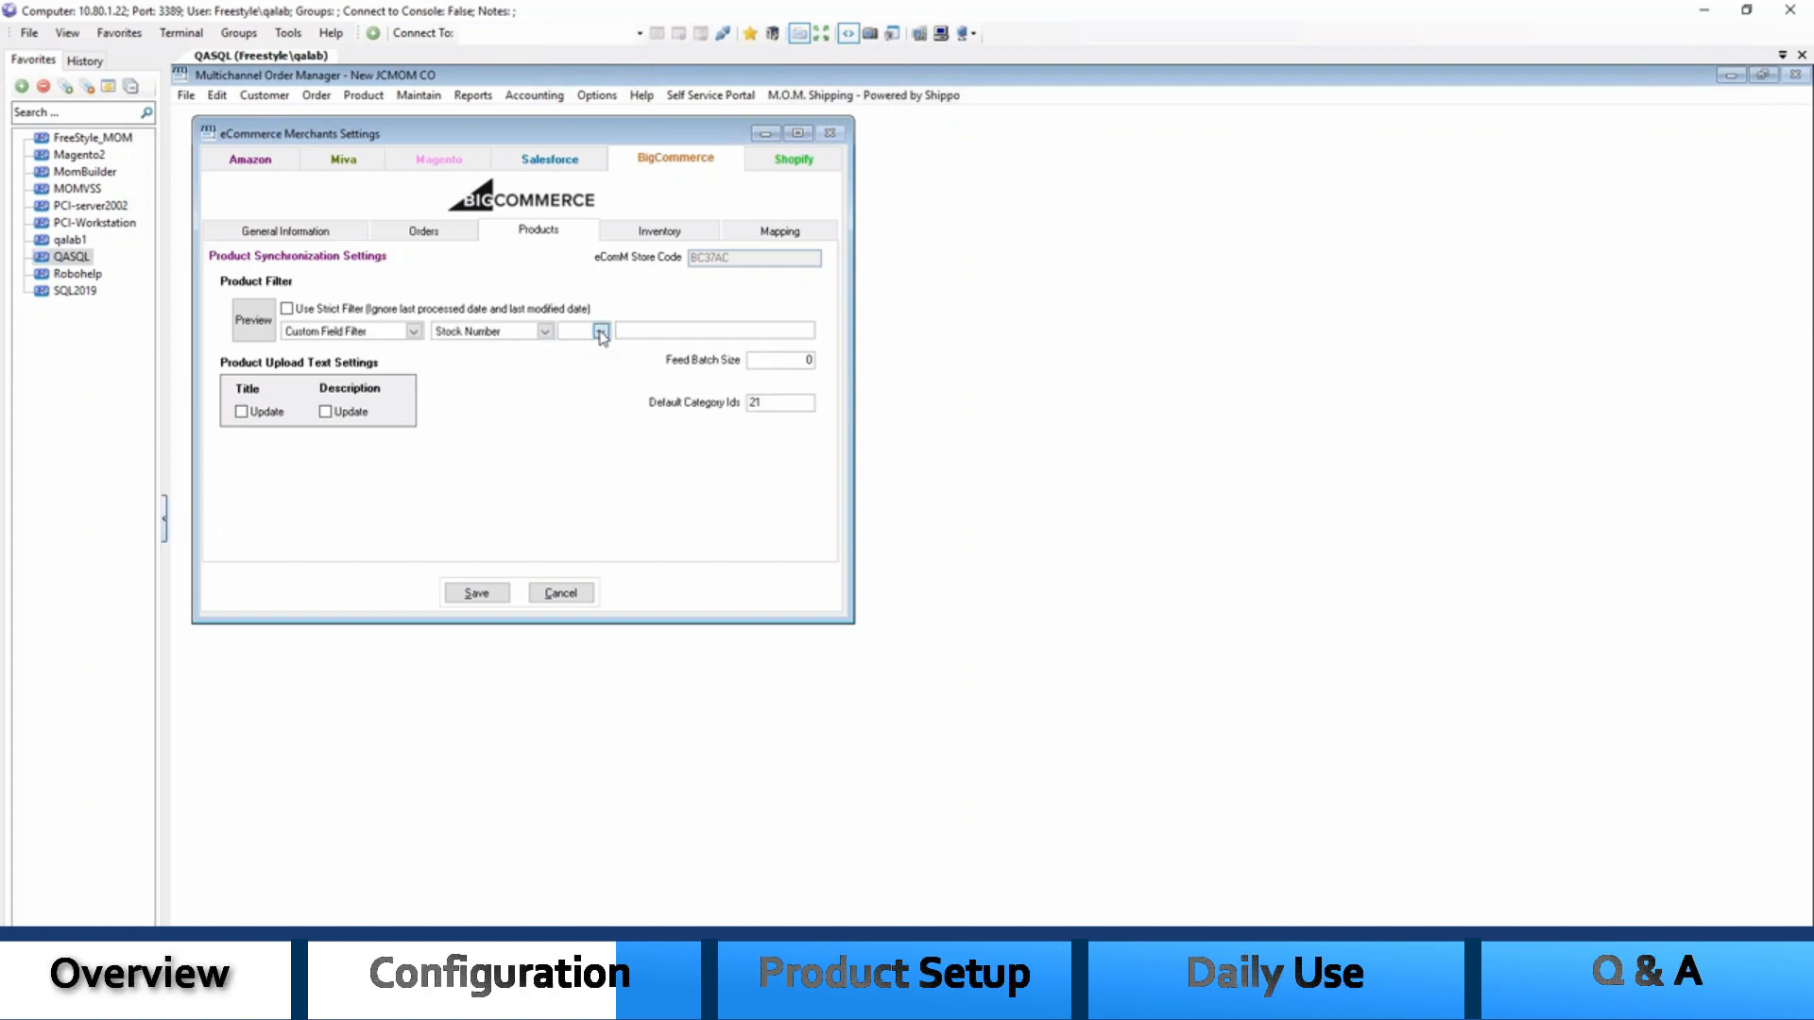
{"action": "left_click", "coordinate": [600, 332]}
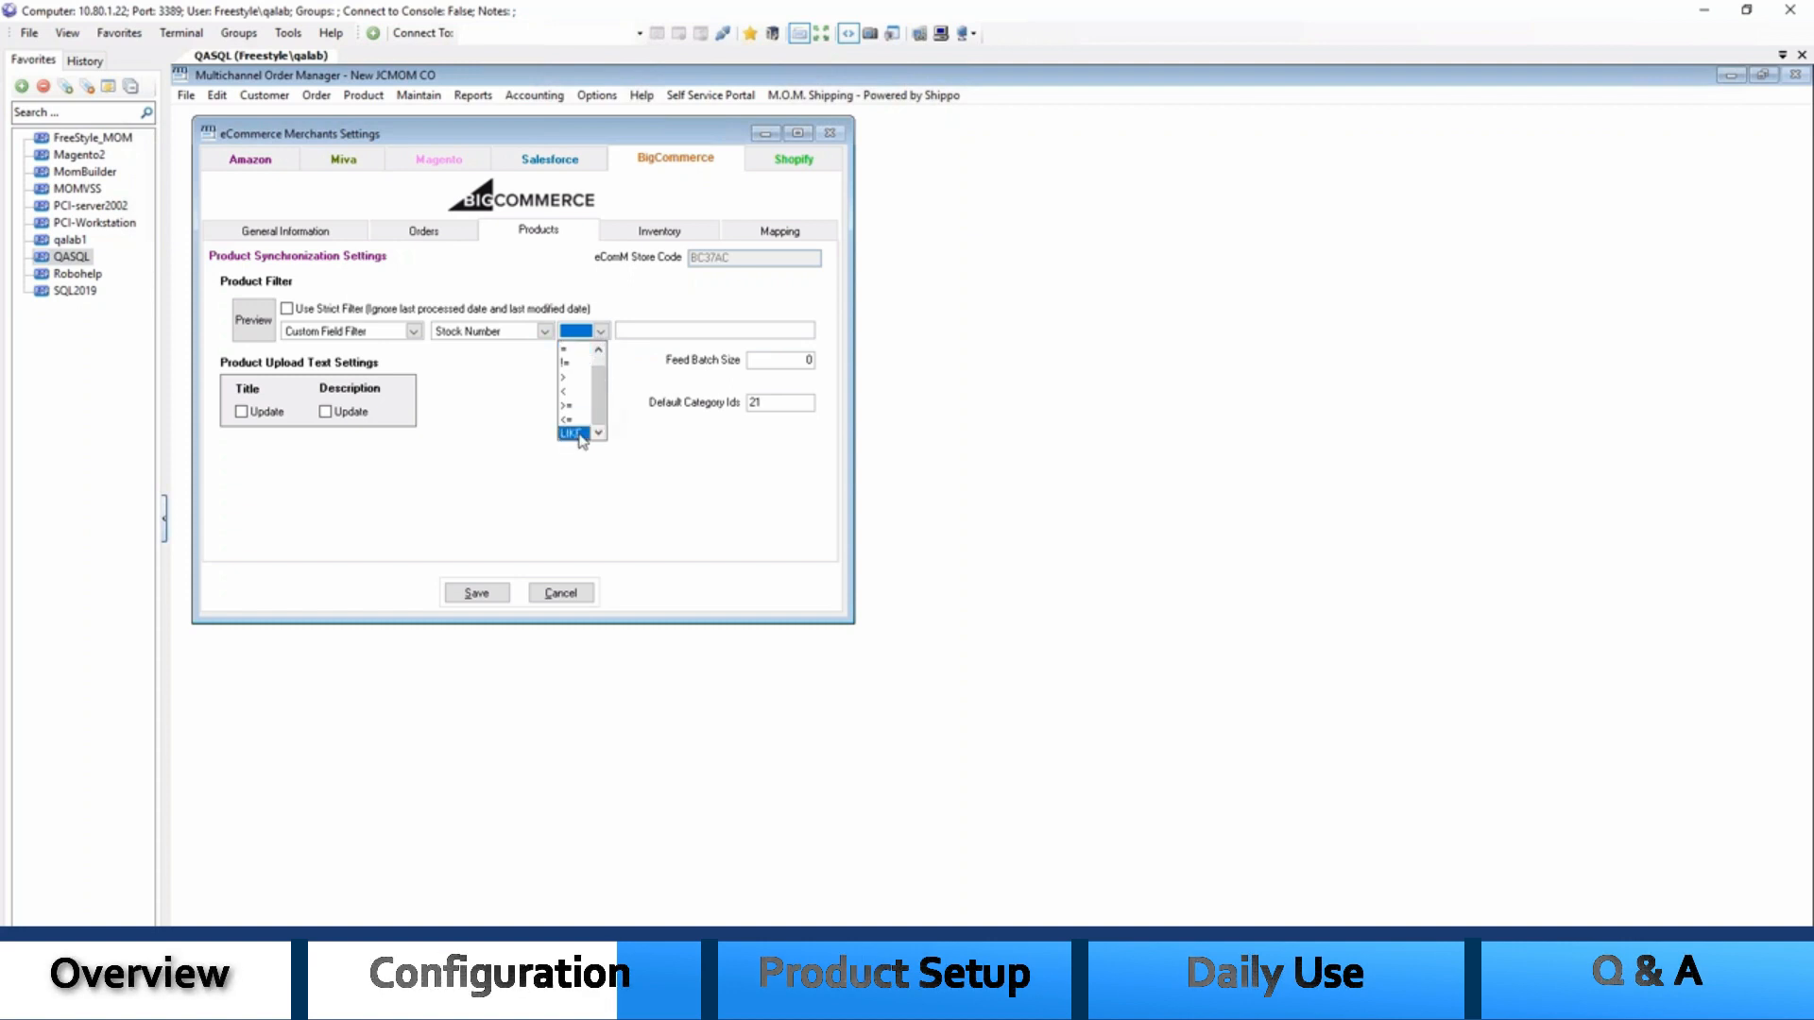
{"action": "left_click", "coordinate": [573, 434]}
Try out "Gre" as the comparison text for the Stock Number product filter and erase characters from it
{"action": "left_click", "coordinate": [641, 327]}
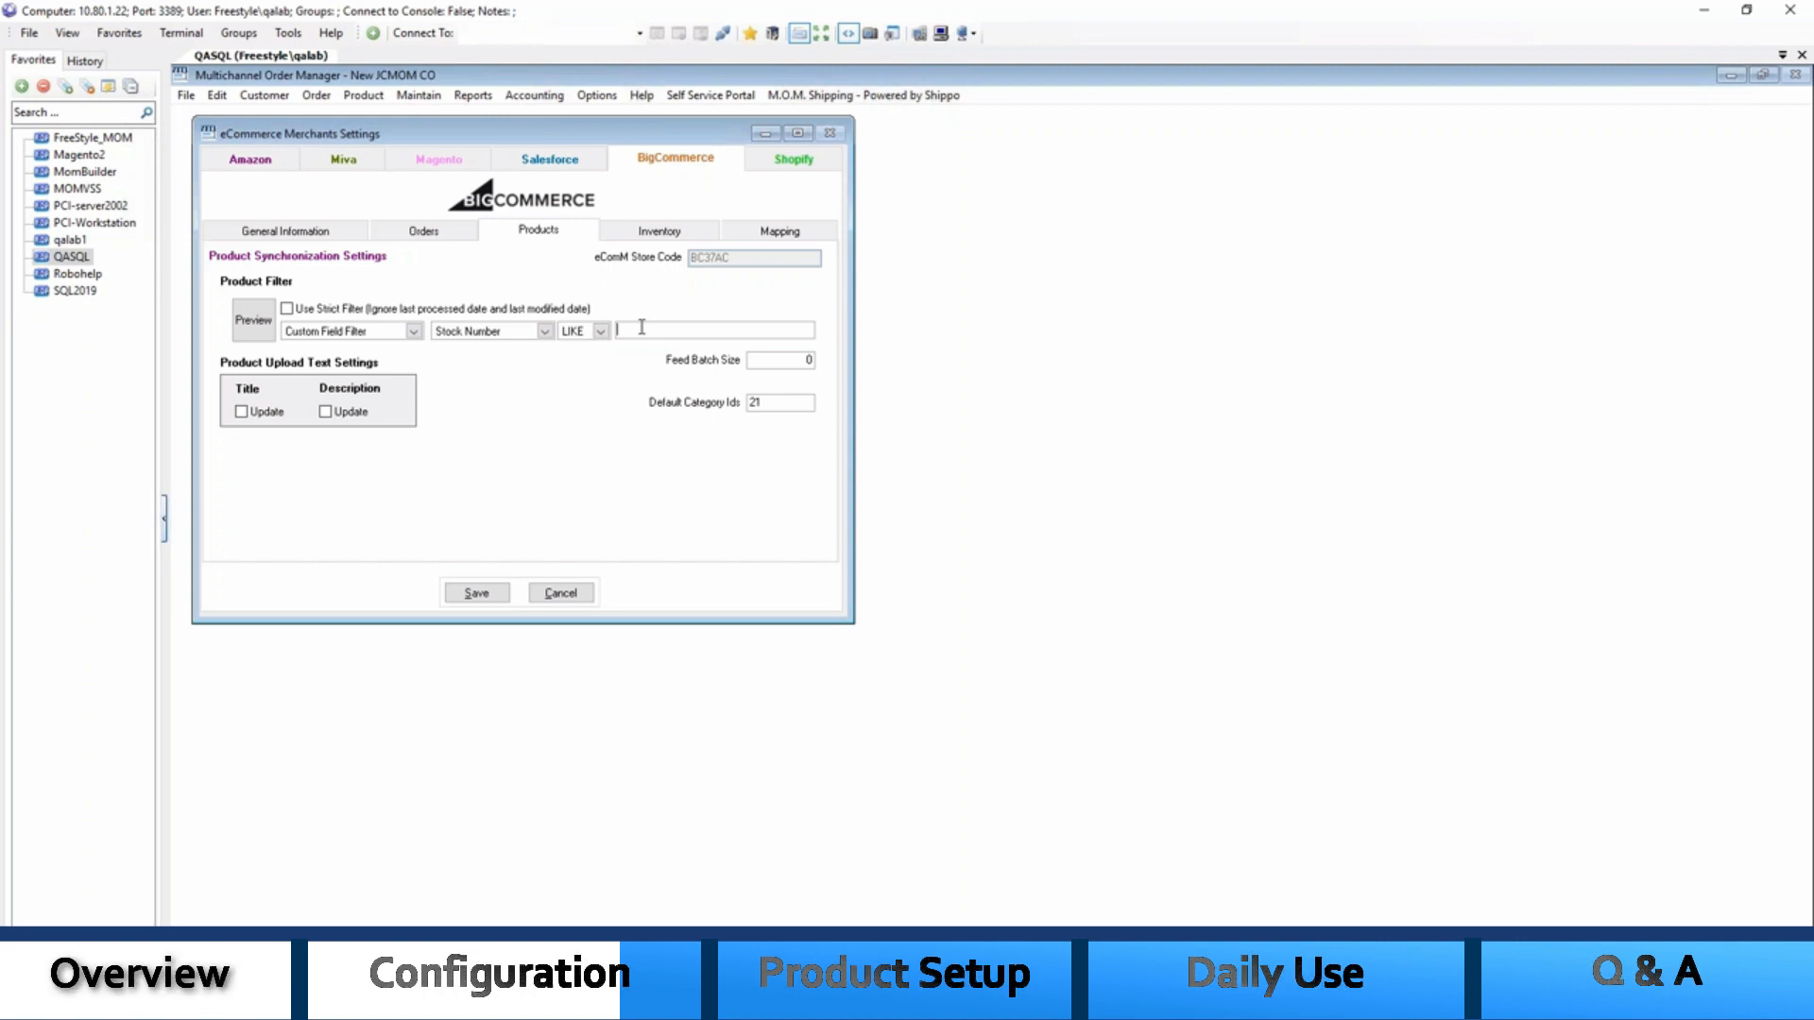
{"action": "type", "text": "Gre"}
{"action": "key", "text": "BackSpace"}
{"action": "key", "text": "BackSpace"}
{"action": "type", "text": "R"}
{"action": "key", "text": "BackSpace"}
Set the inventory synchronization filter to Active Channel Products, trying the strict filter option and leaving it off
{"action": "left_click", "coordinate": [658, 233]}
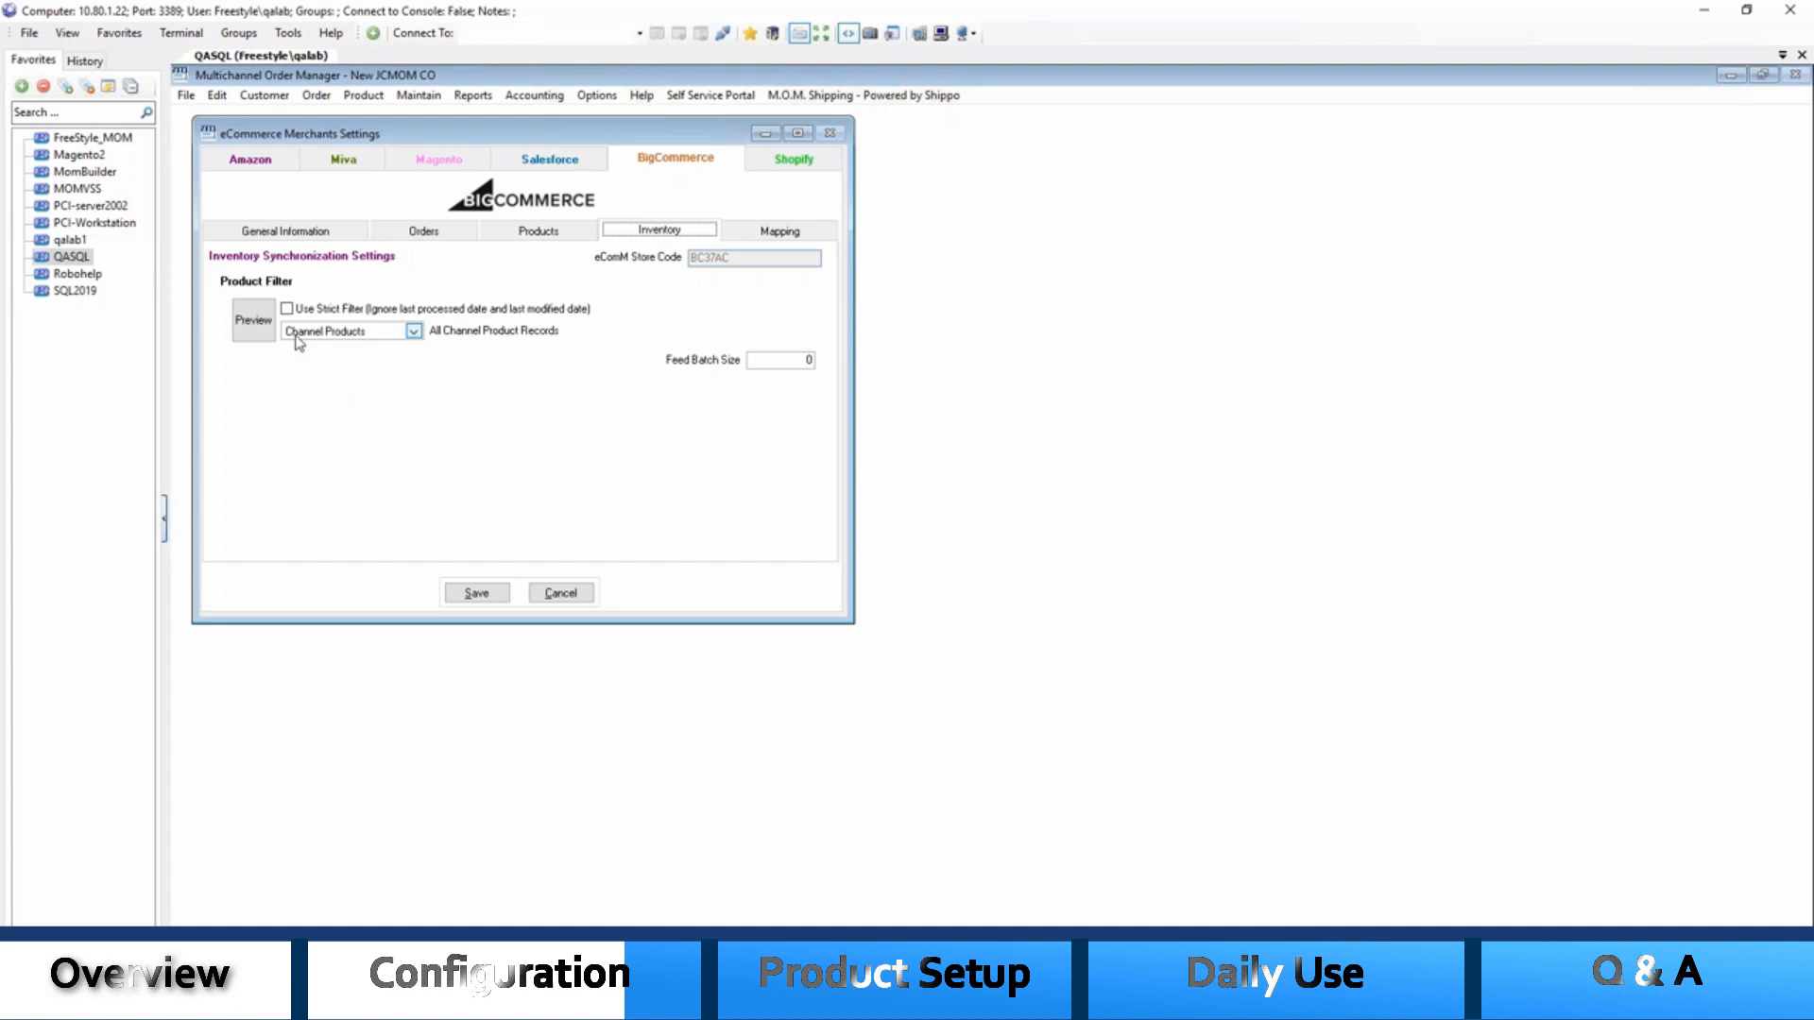
{"action": "left_click", "coordinate": [331, 335]}
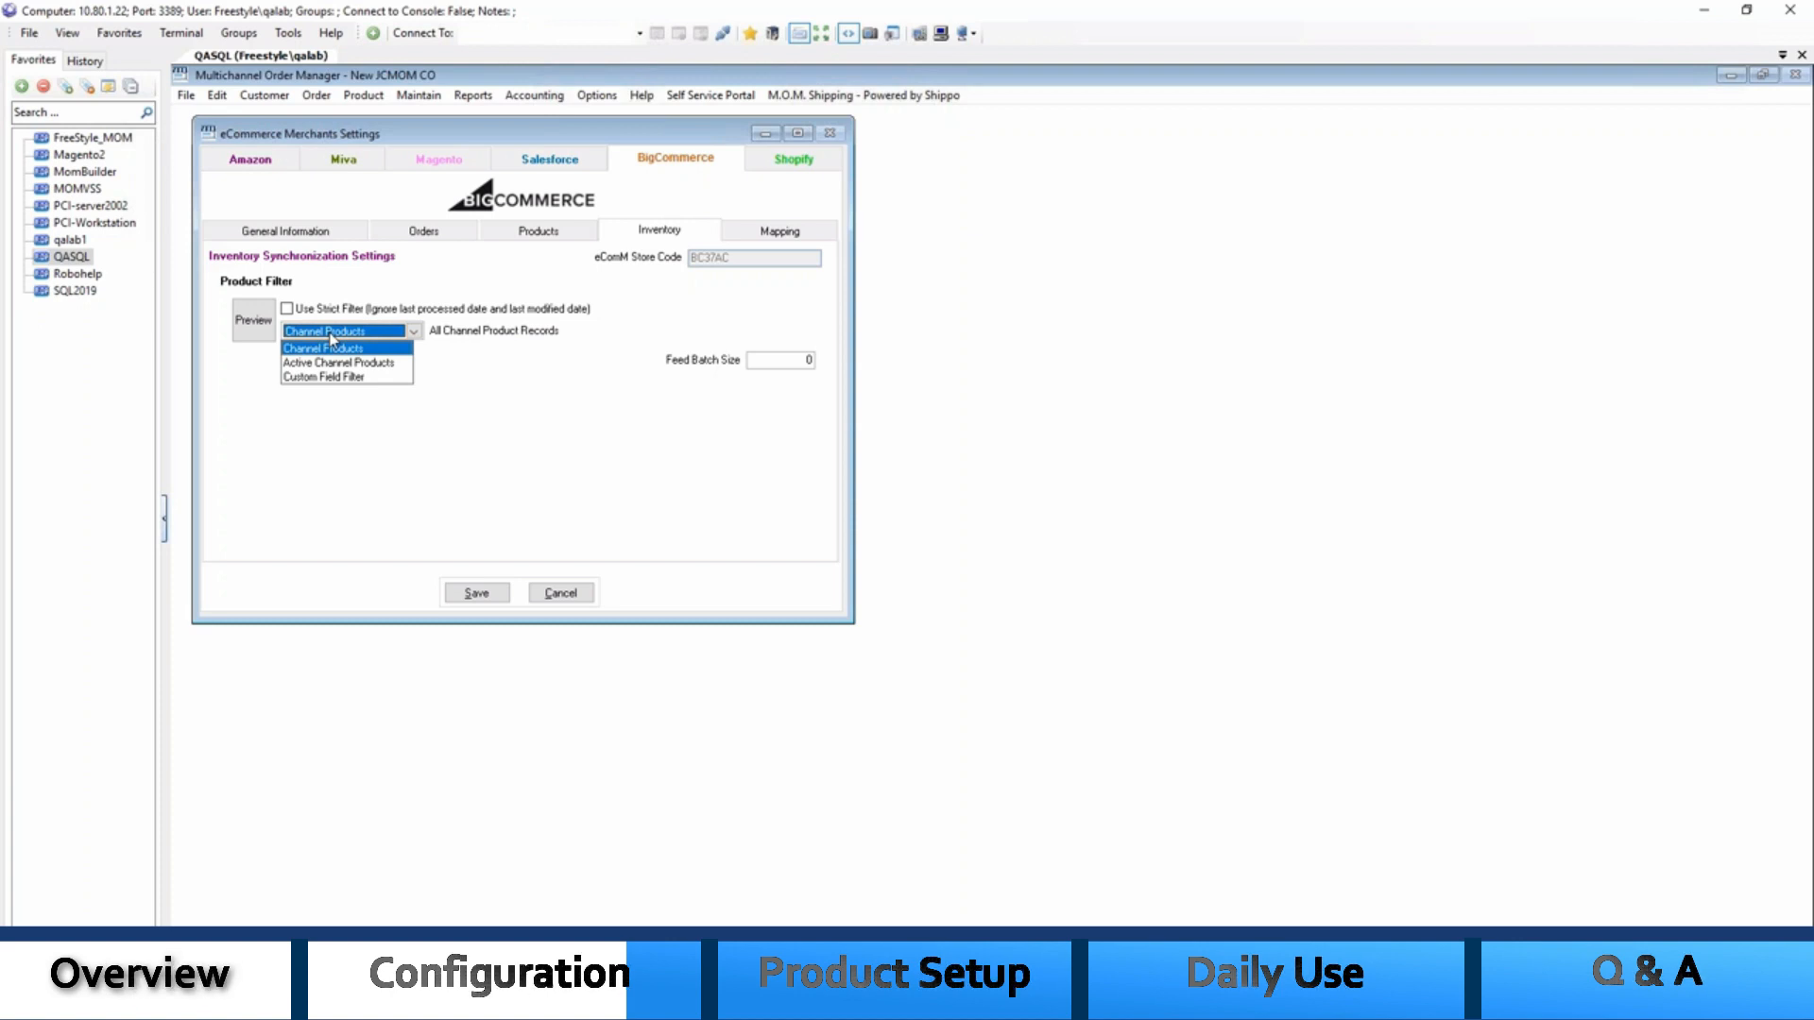
{"action": "left_click", "coordinate": [331, 336]}
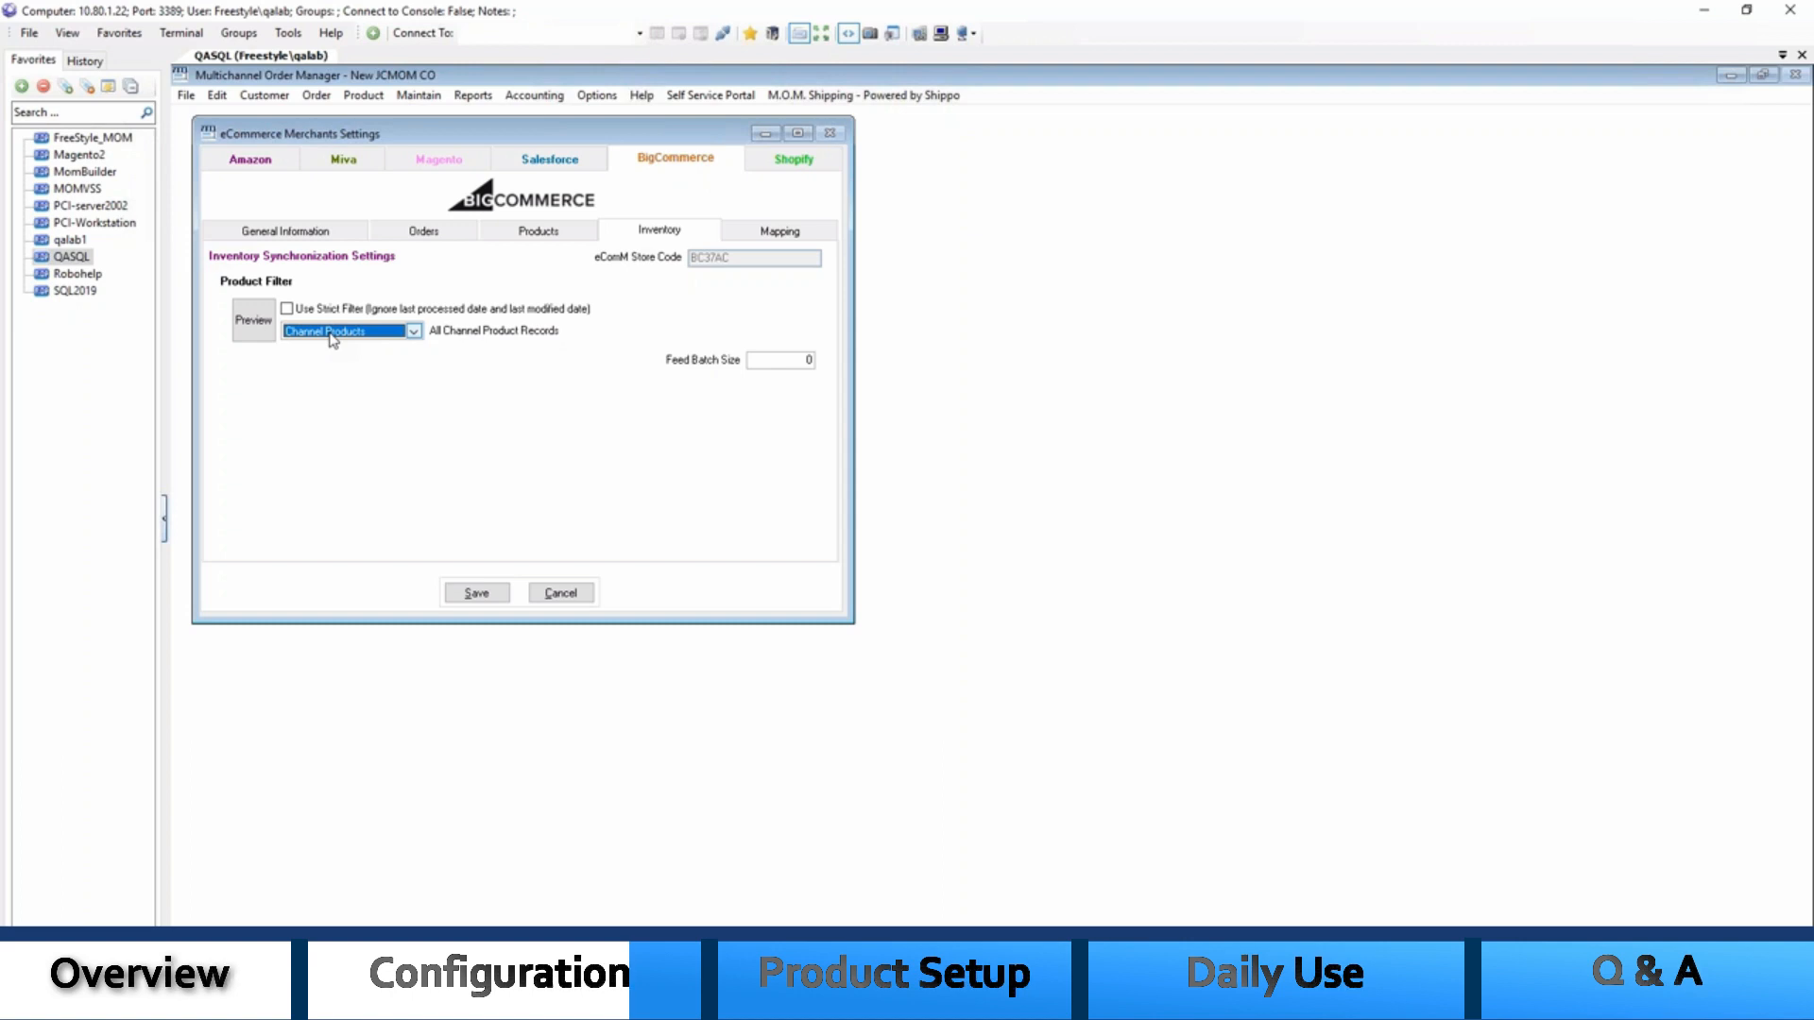
{"action": "left_click", "coordinate": [332, 339]}
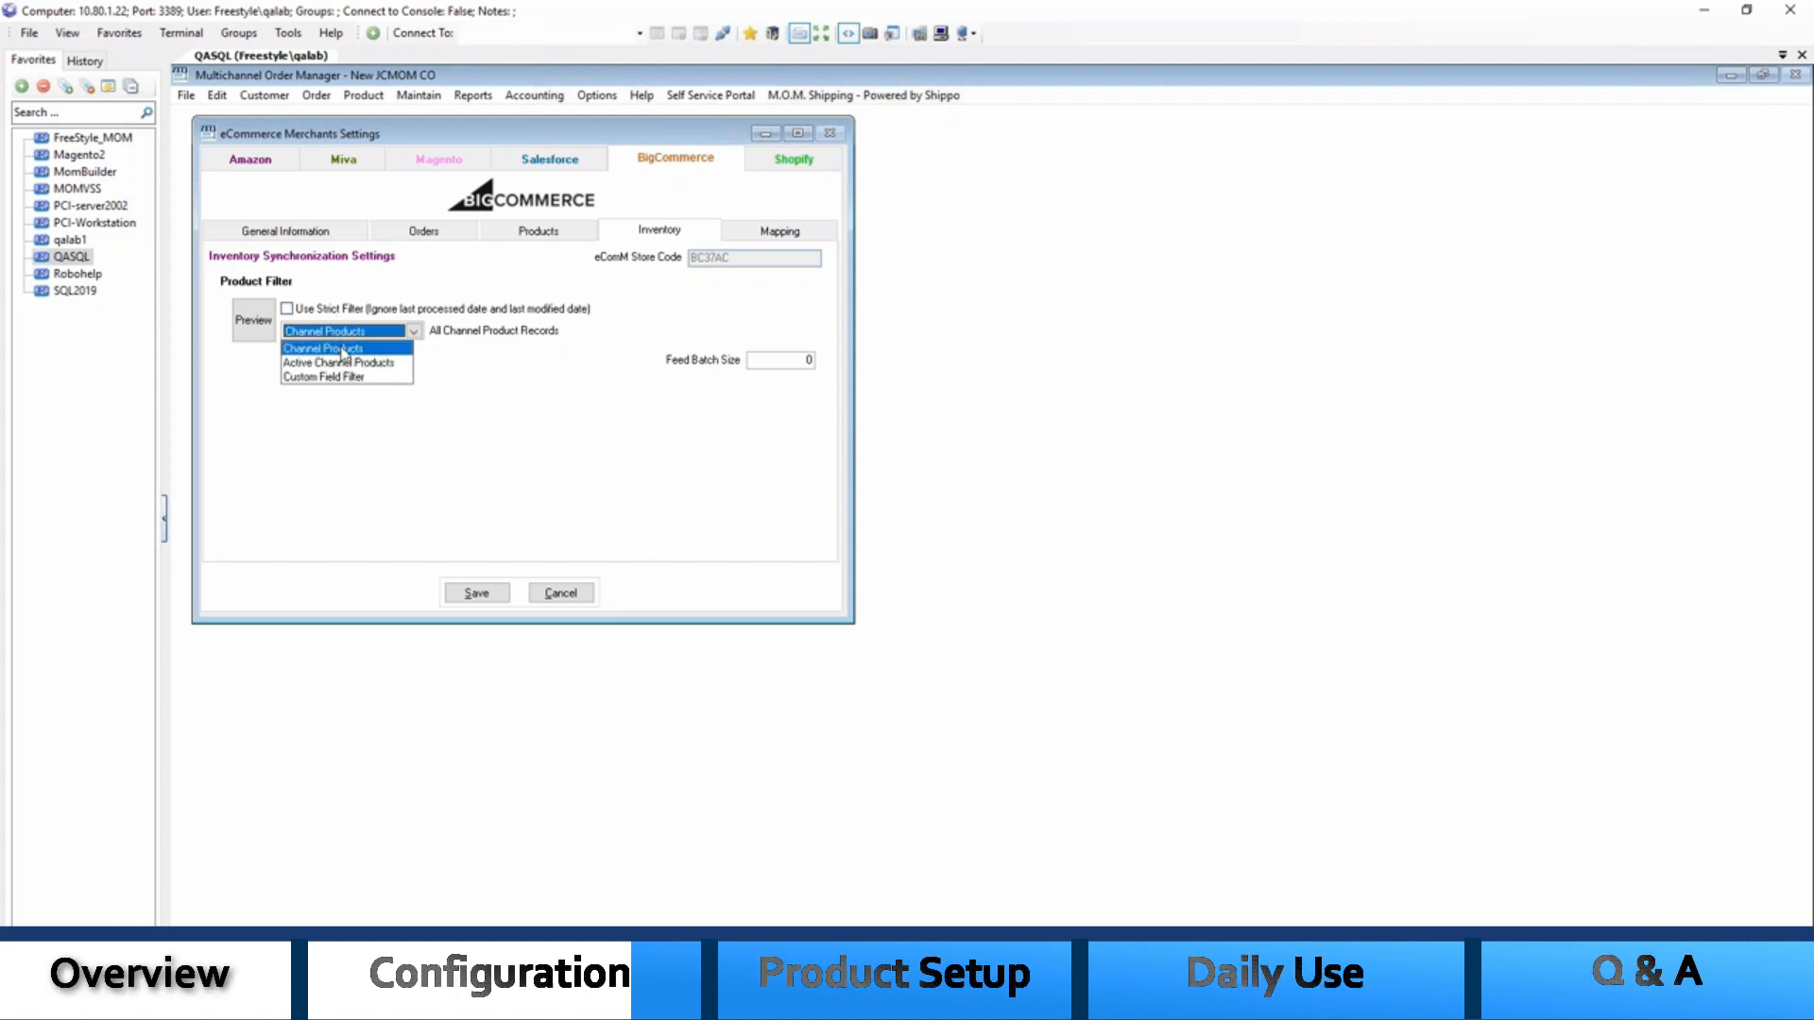
{"action": "left_click", "coordinate": [345, 362]}
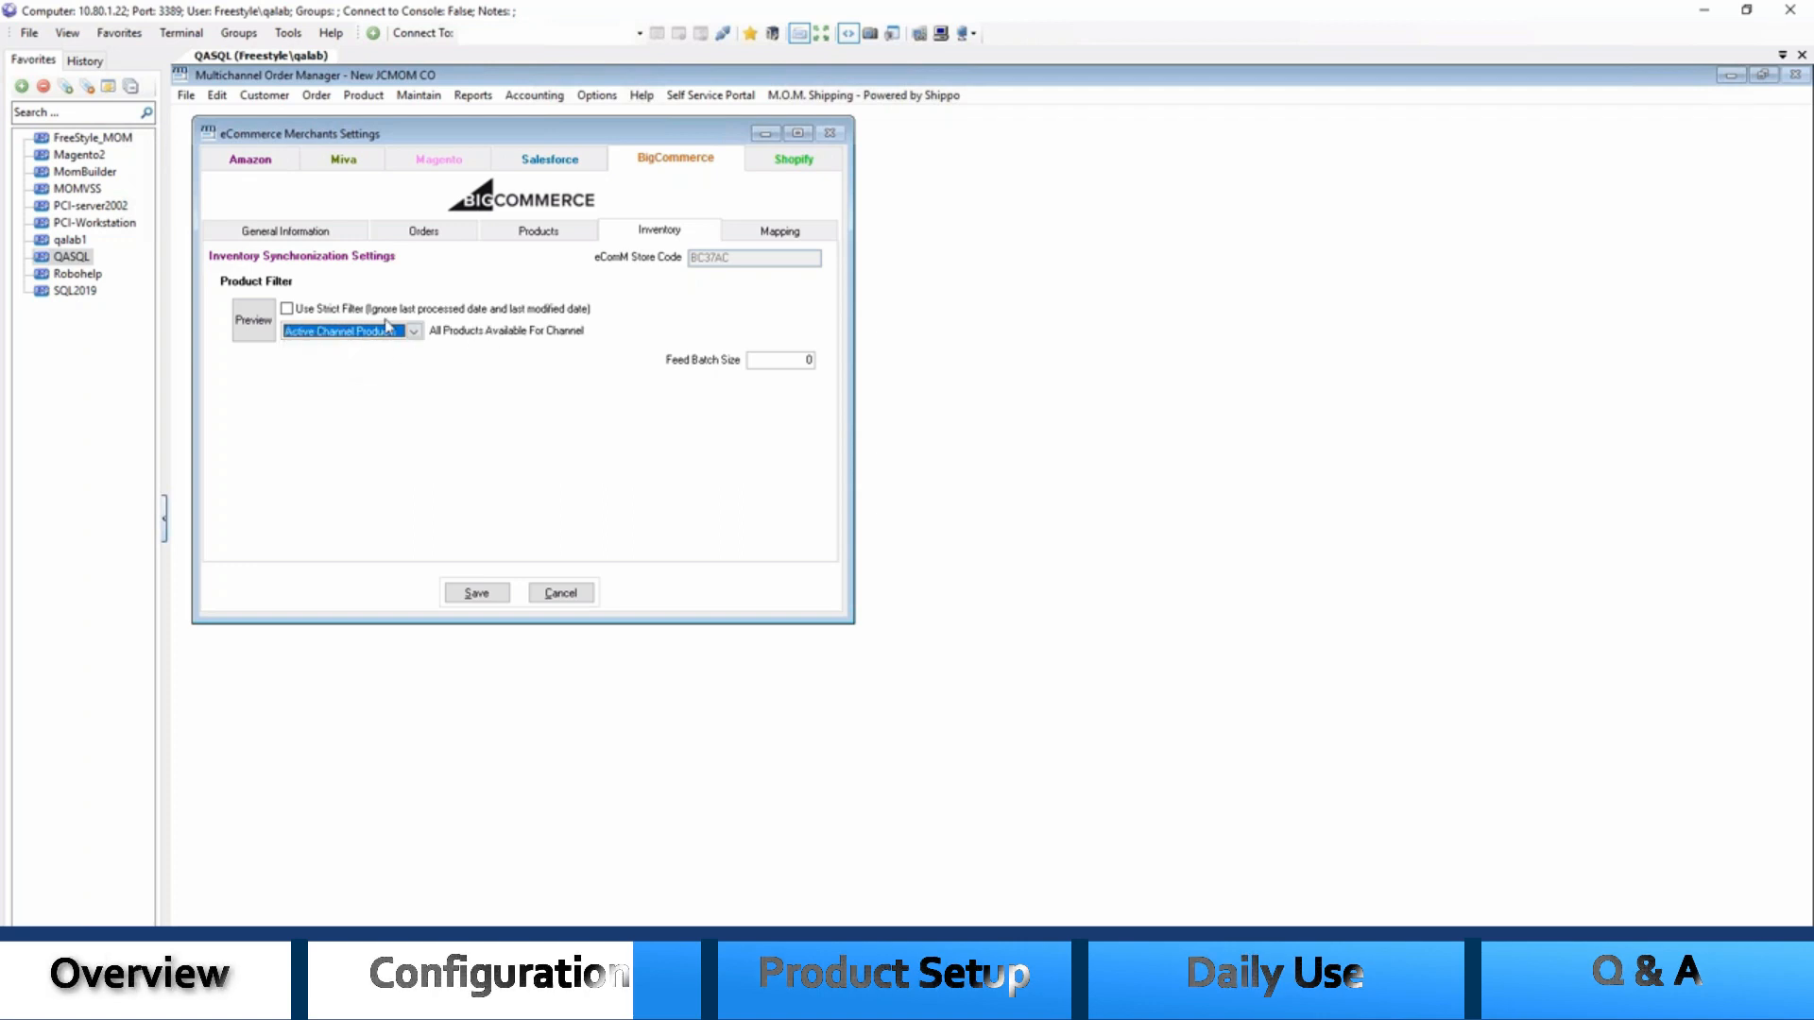
{"action": "left_click", "coordinate": [287, 310]}
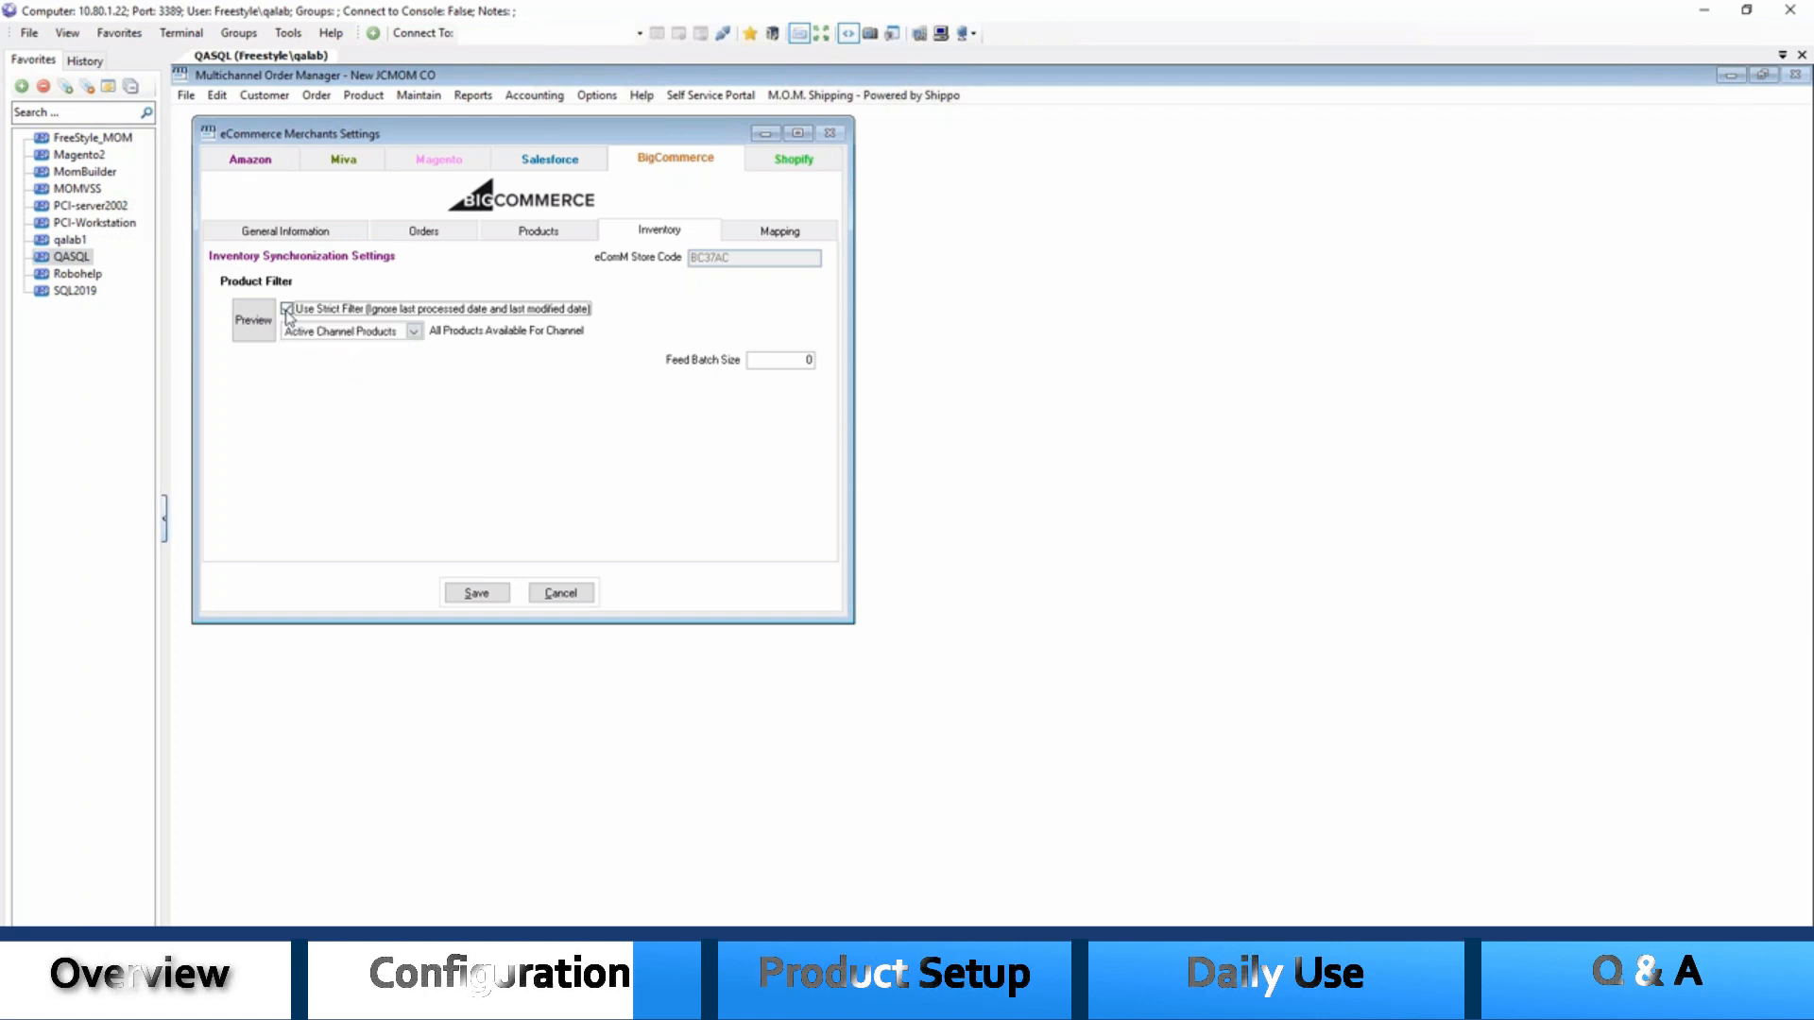
{"action": "left_click", "coordinate": [287, 309]}
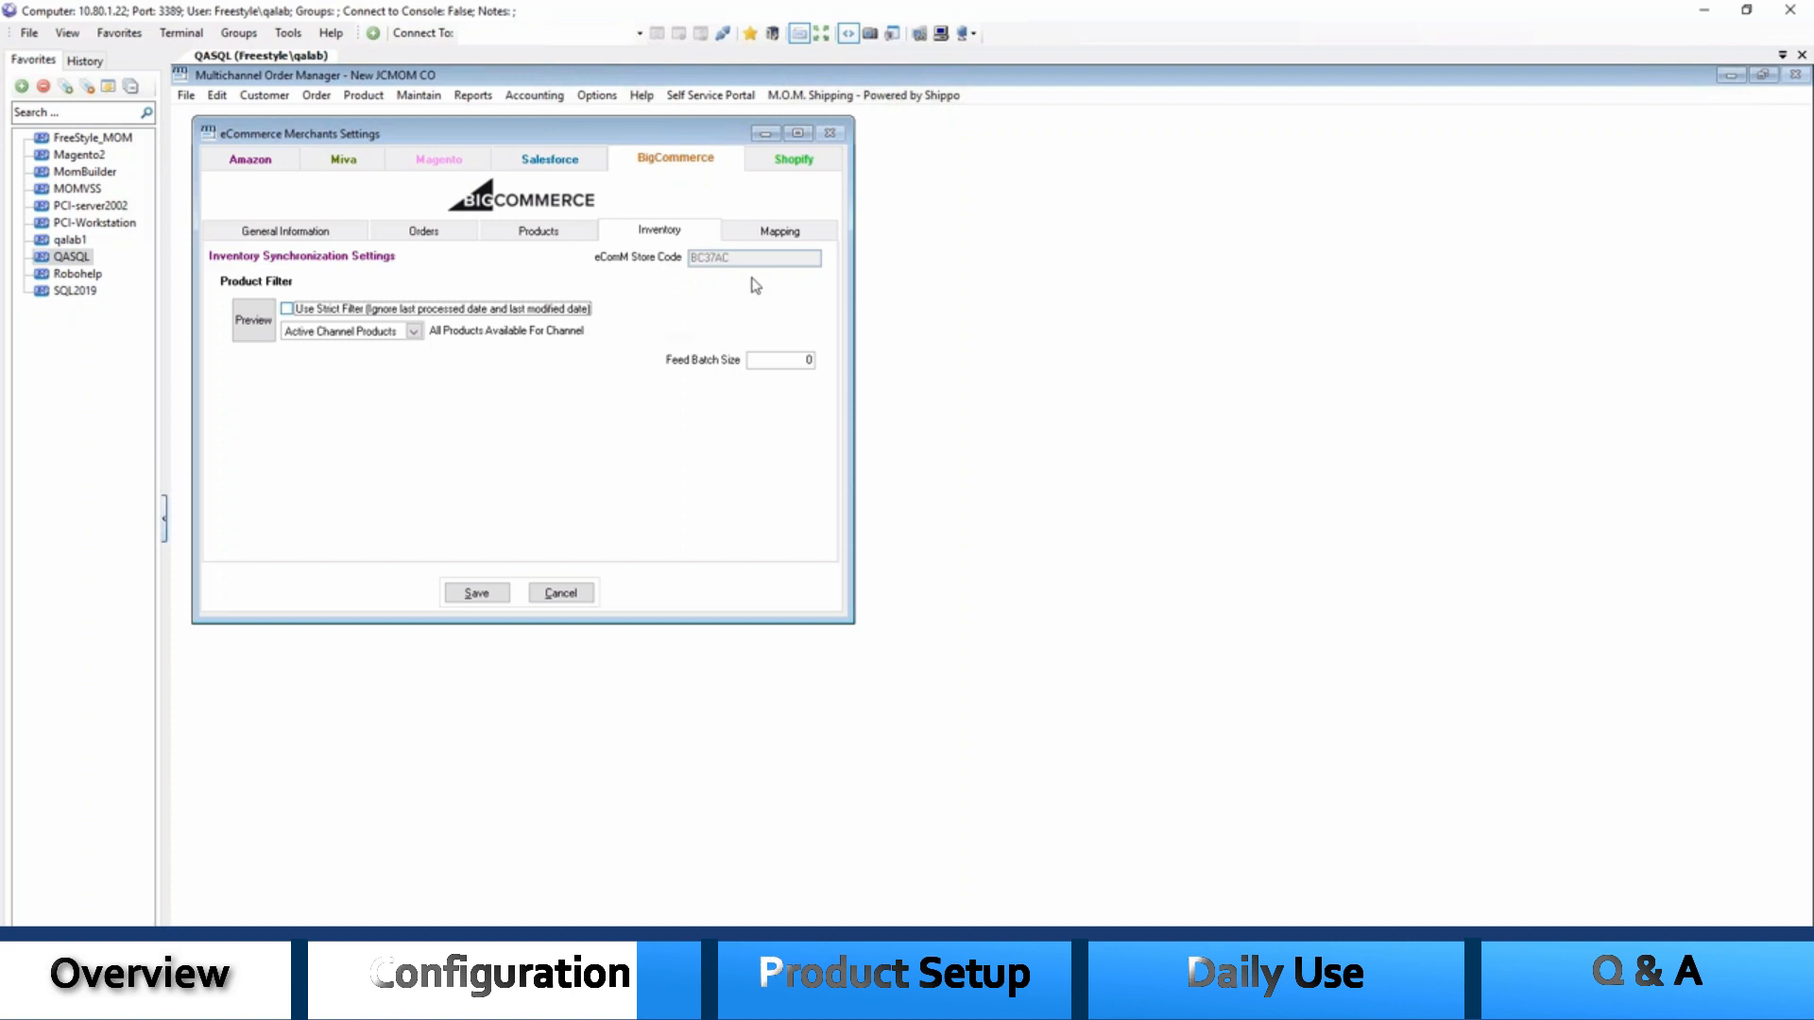
Browse the MOM shipping methods that can be added to the BigCommerce channel mapping, closing the list without adding one
{"action": "left_click", "coordinate": [775, 232]}
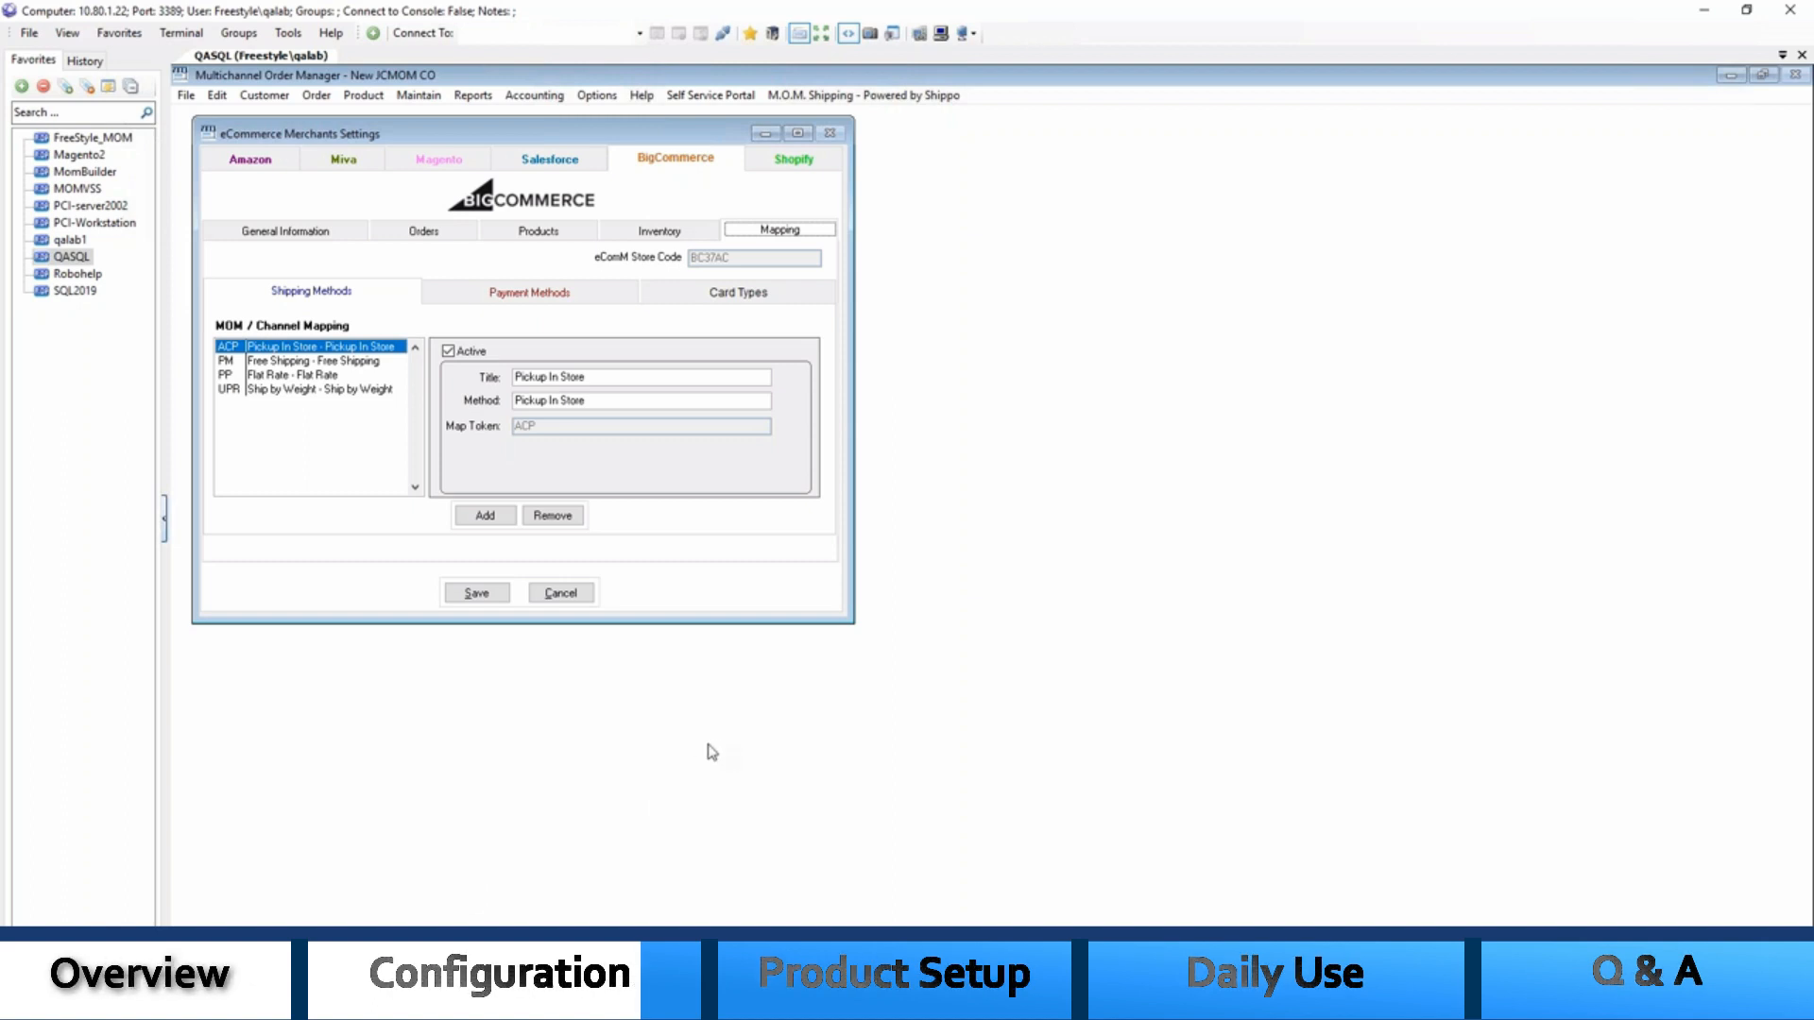
{"action": "left_click", "coordinate": [483, 516]}
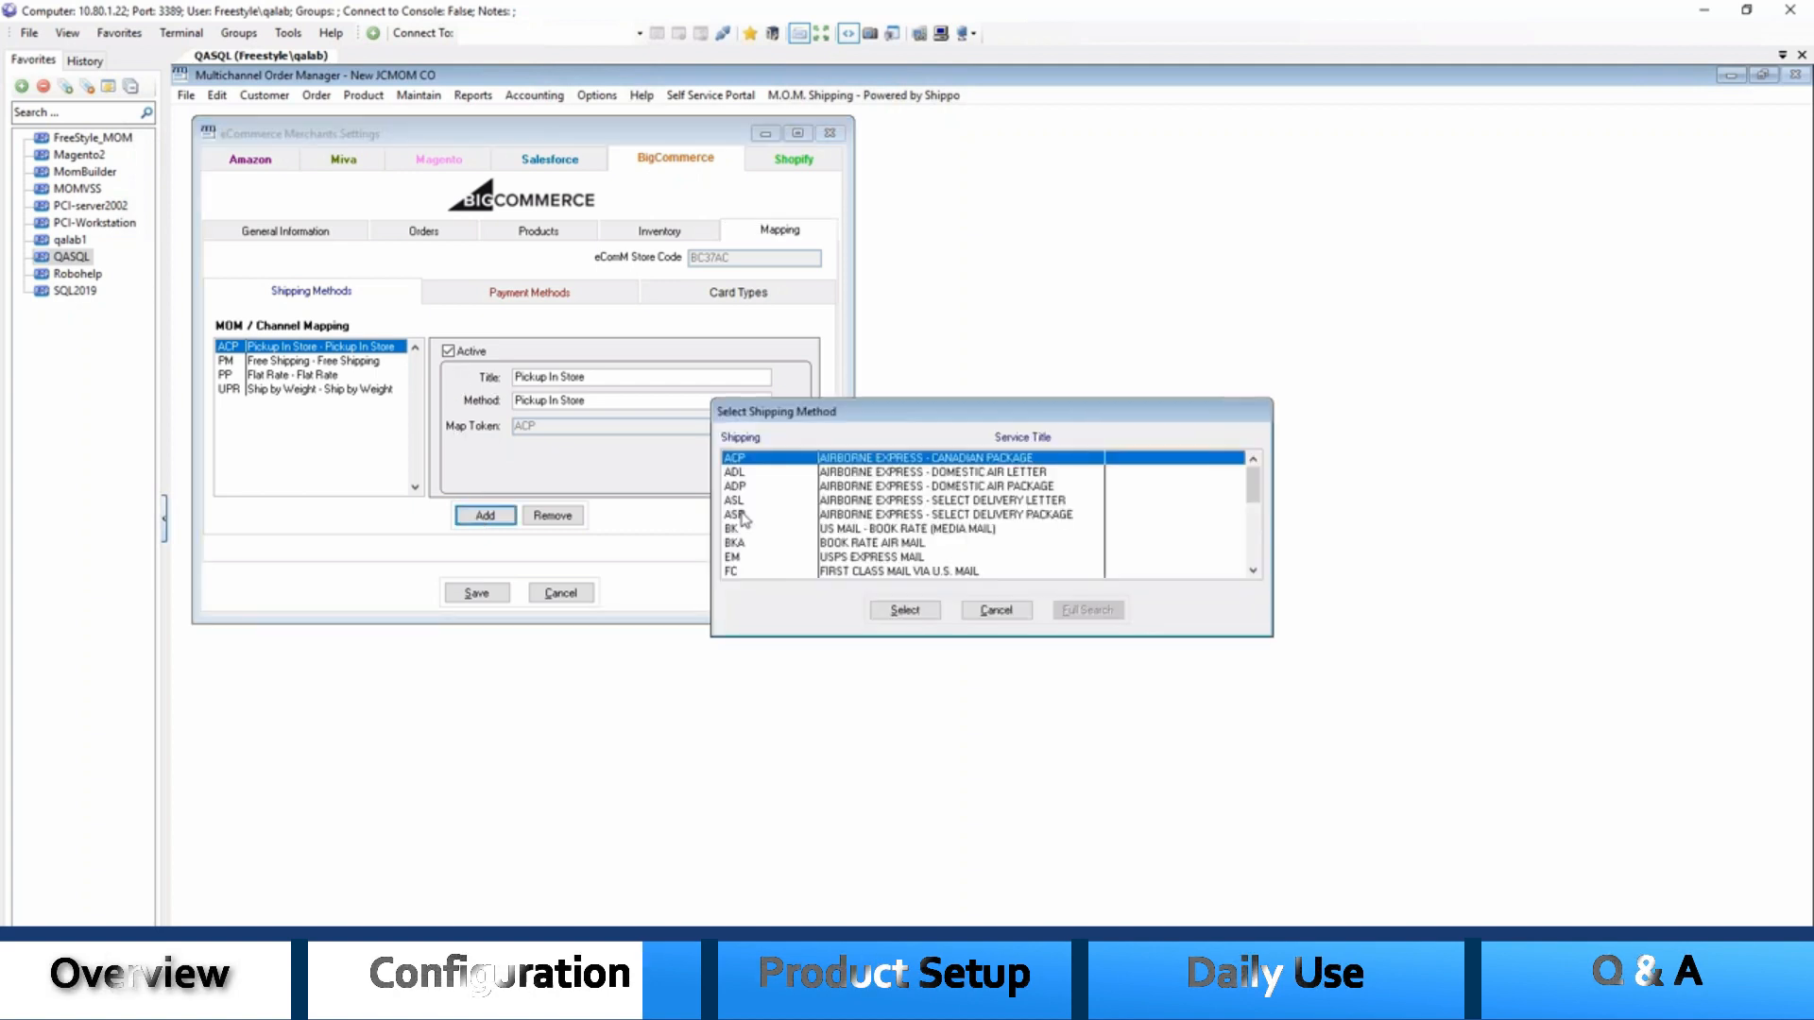
{"action": "left_click", "coordinate": [857, 516]}
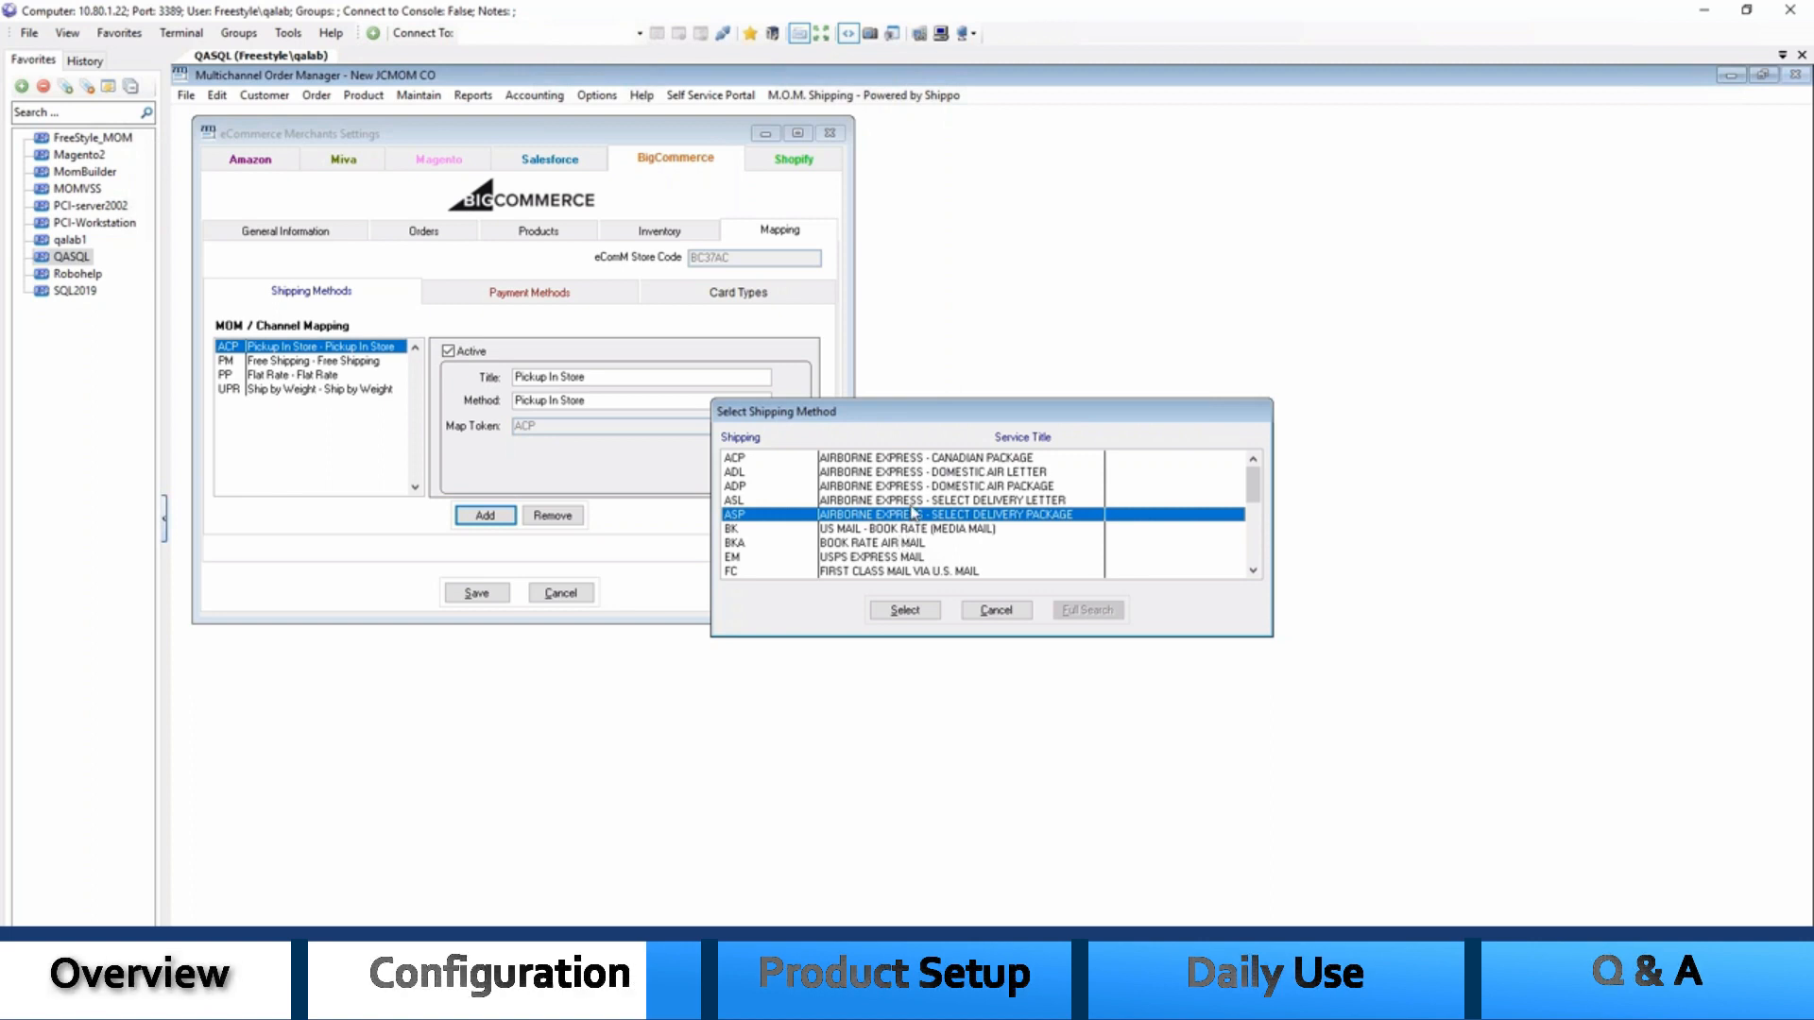
{"action": "scroll", "coordinate": [913, 513], "scroll_direction": "down", "scroll_amount": 2}
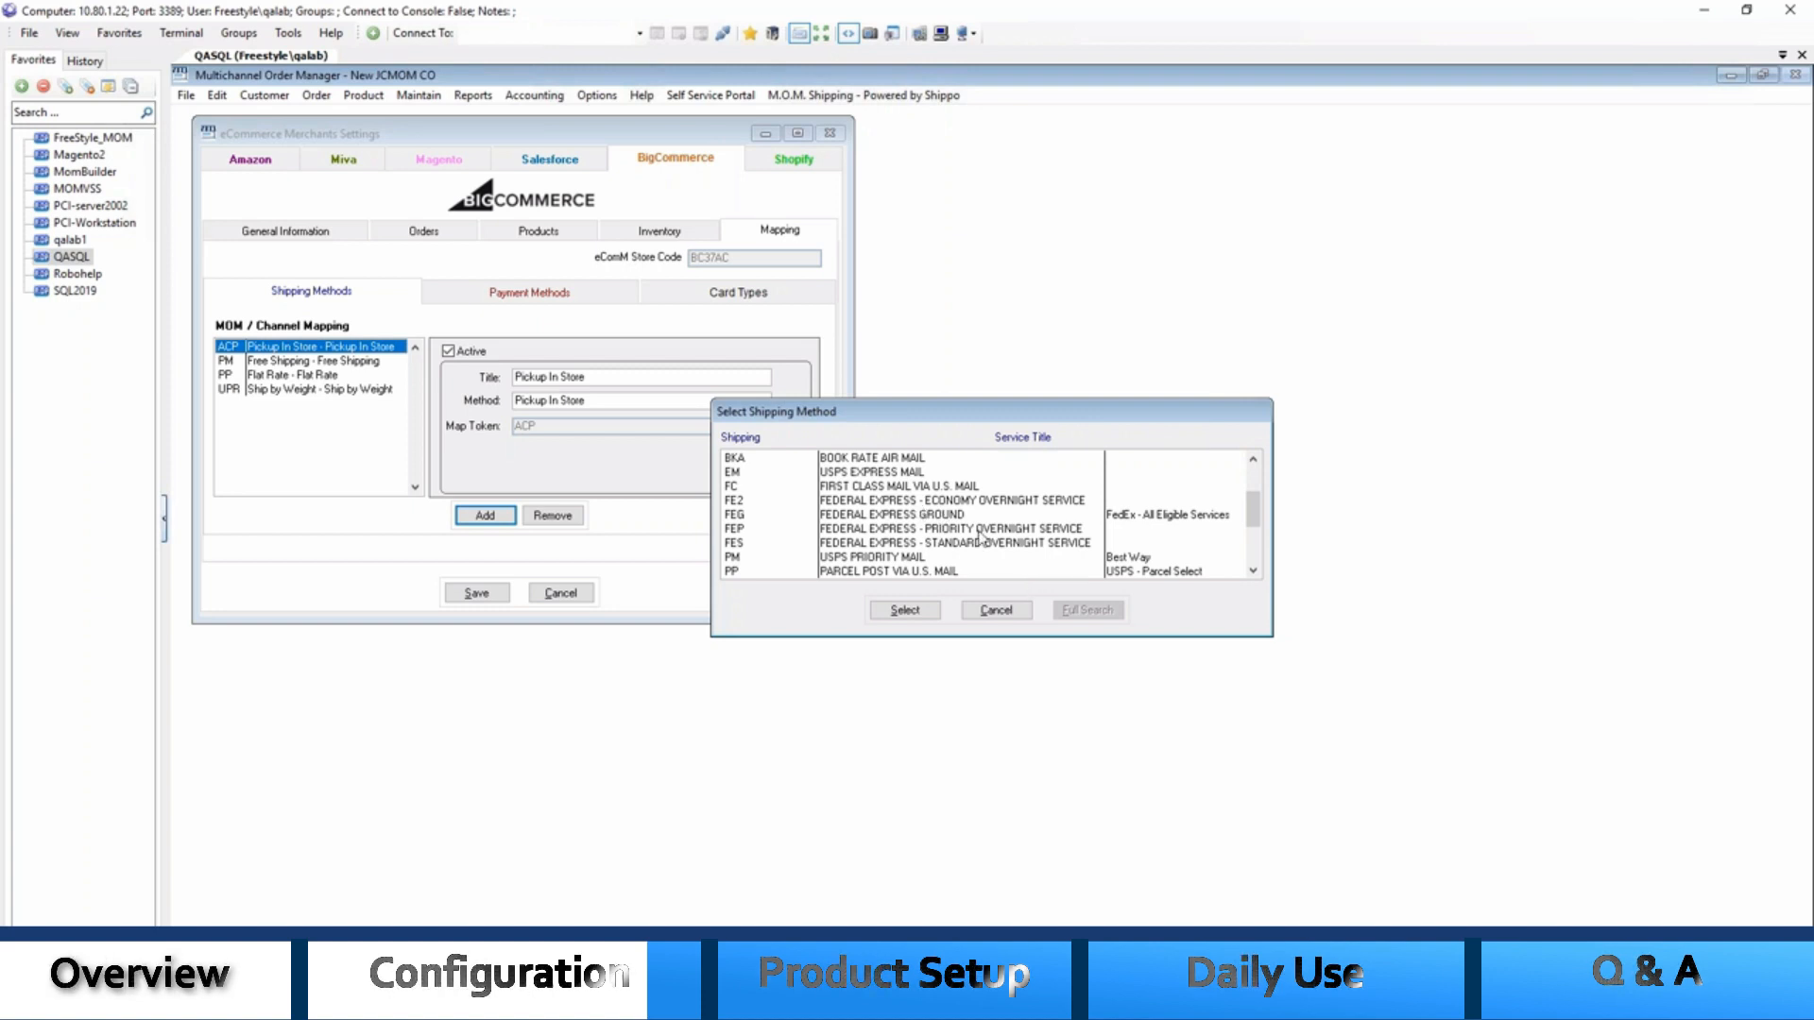
{"action": "left_click", "coordinate": [997, 610]}
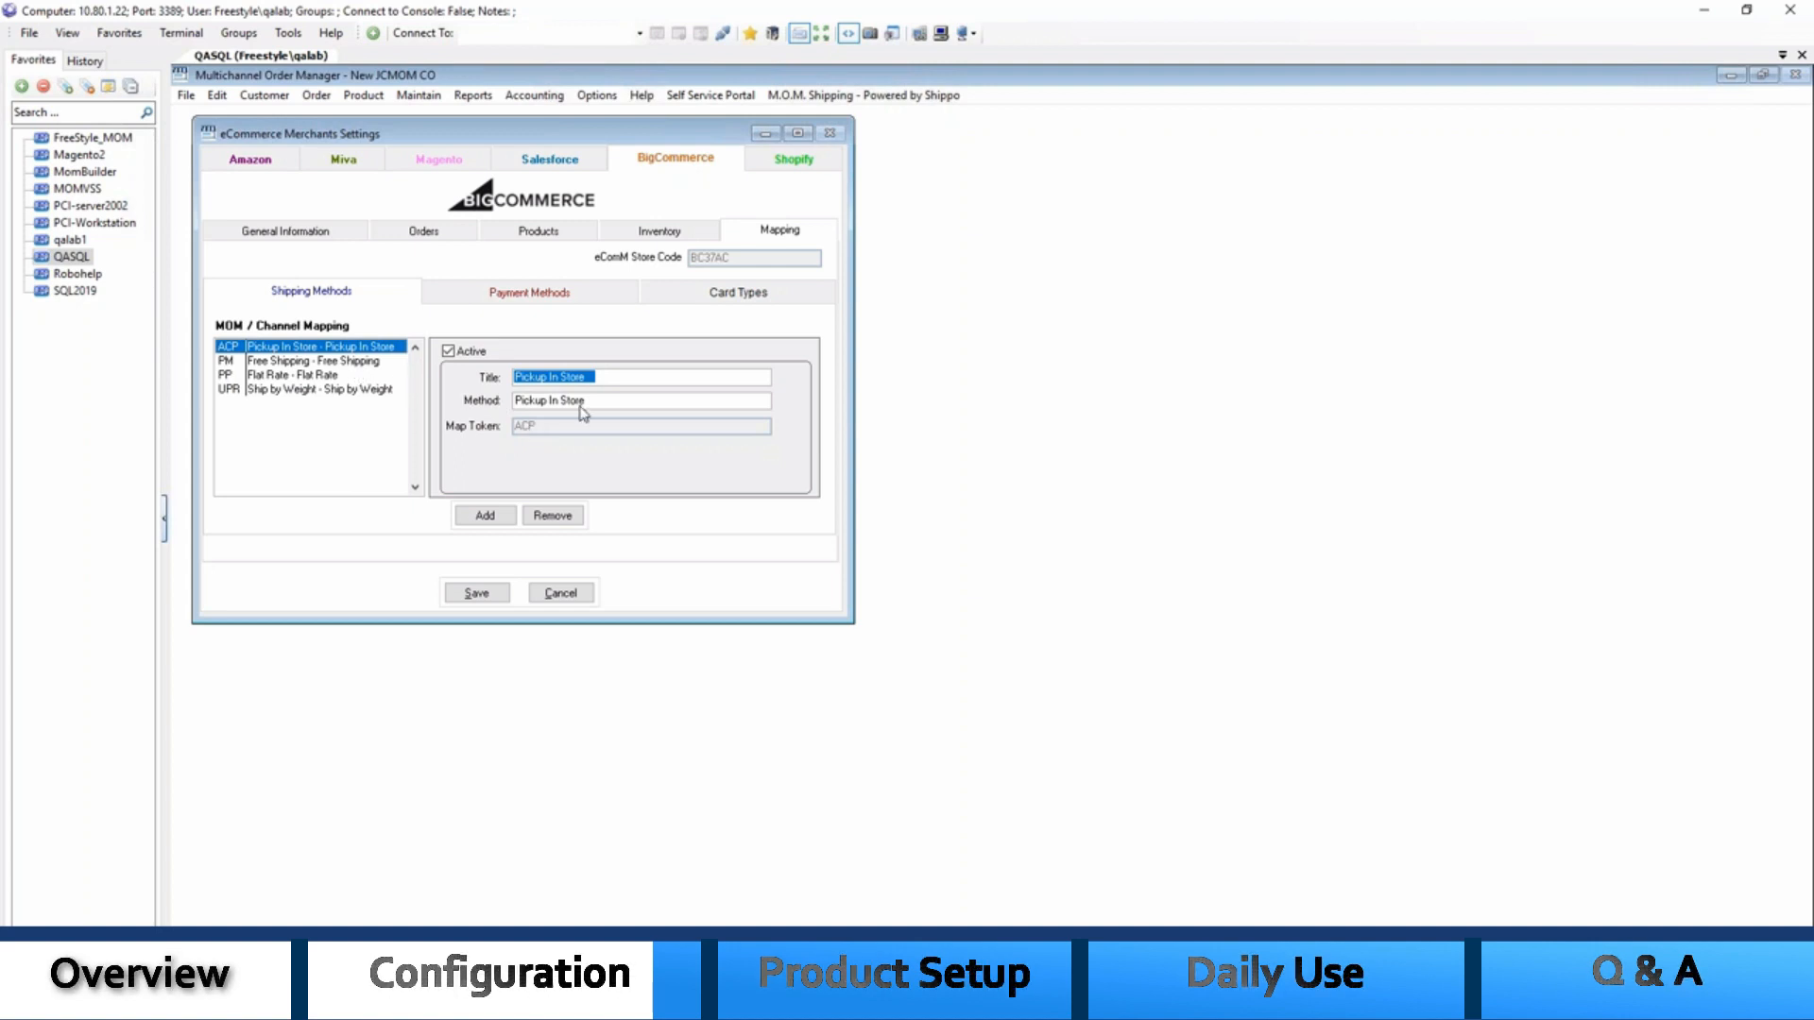
Review the existing Free Shipping, Flat Rate and Ship by Weight channel mappings
{"action": "left_click", "coordinate": [281, 362]}
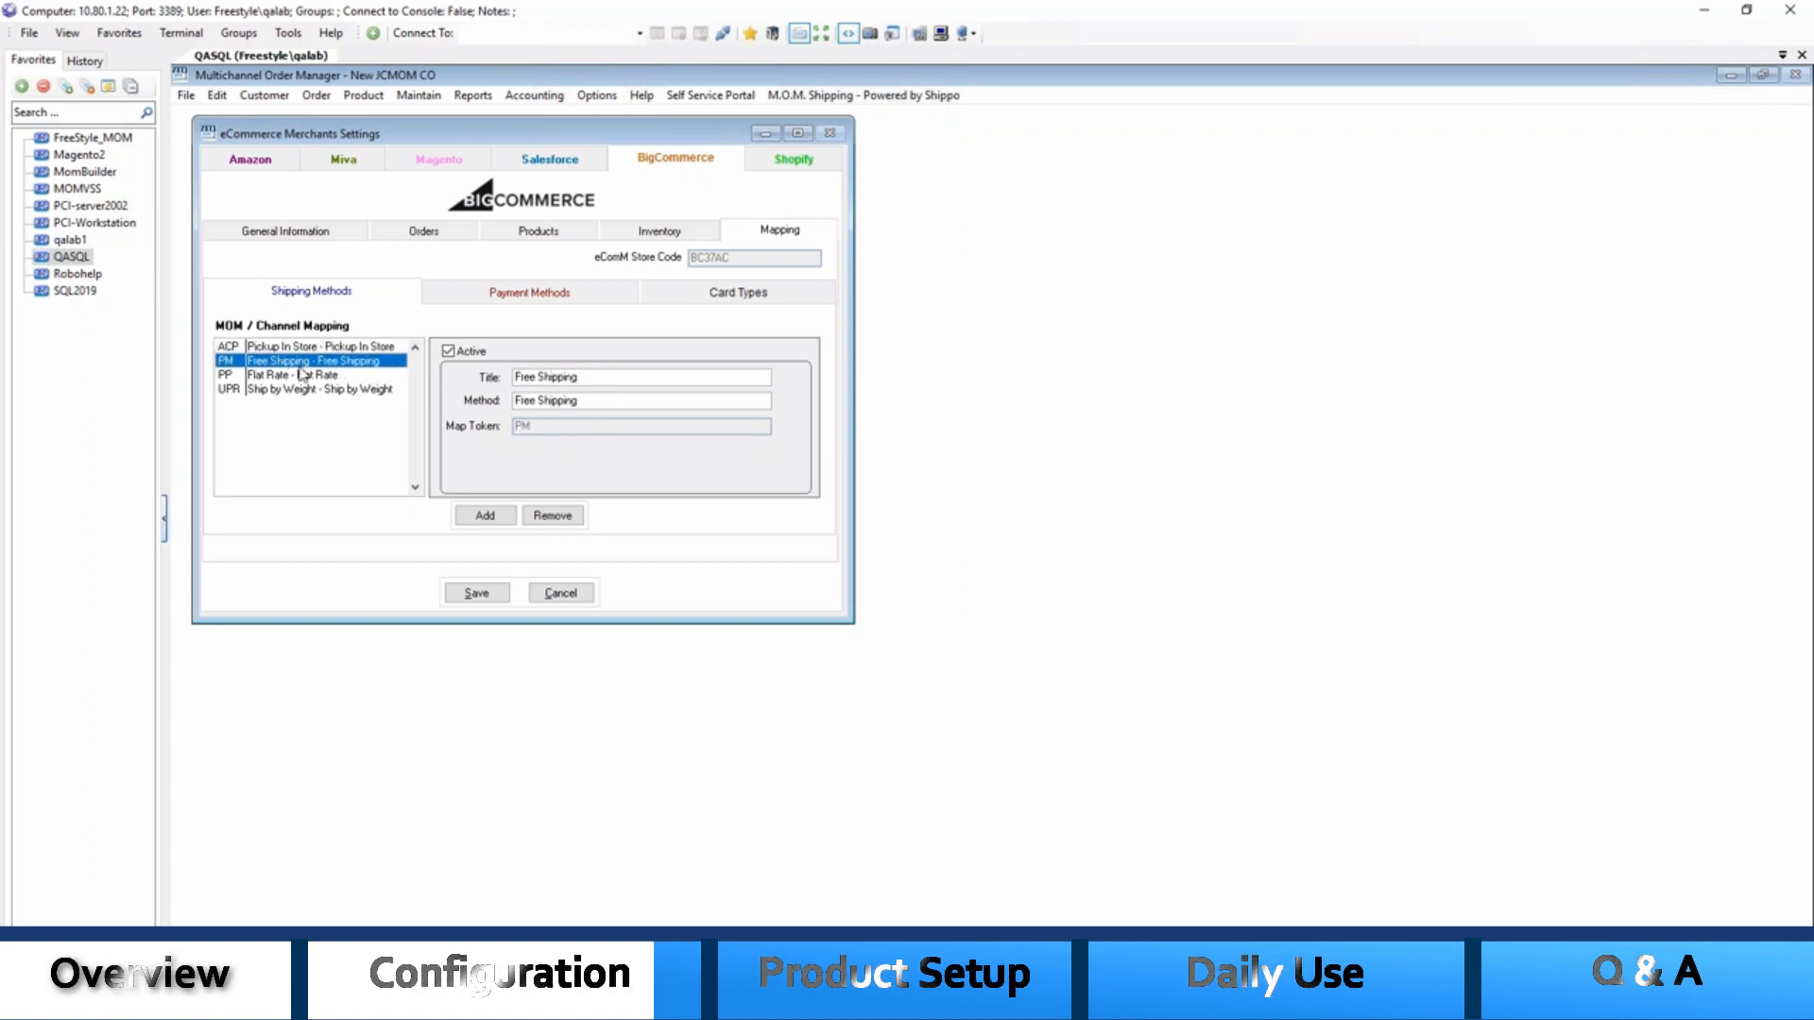
{"action": "left_click", "coordinate": [300, 378]}
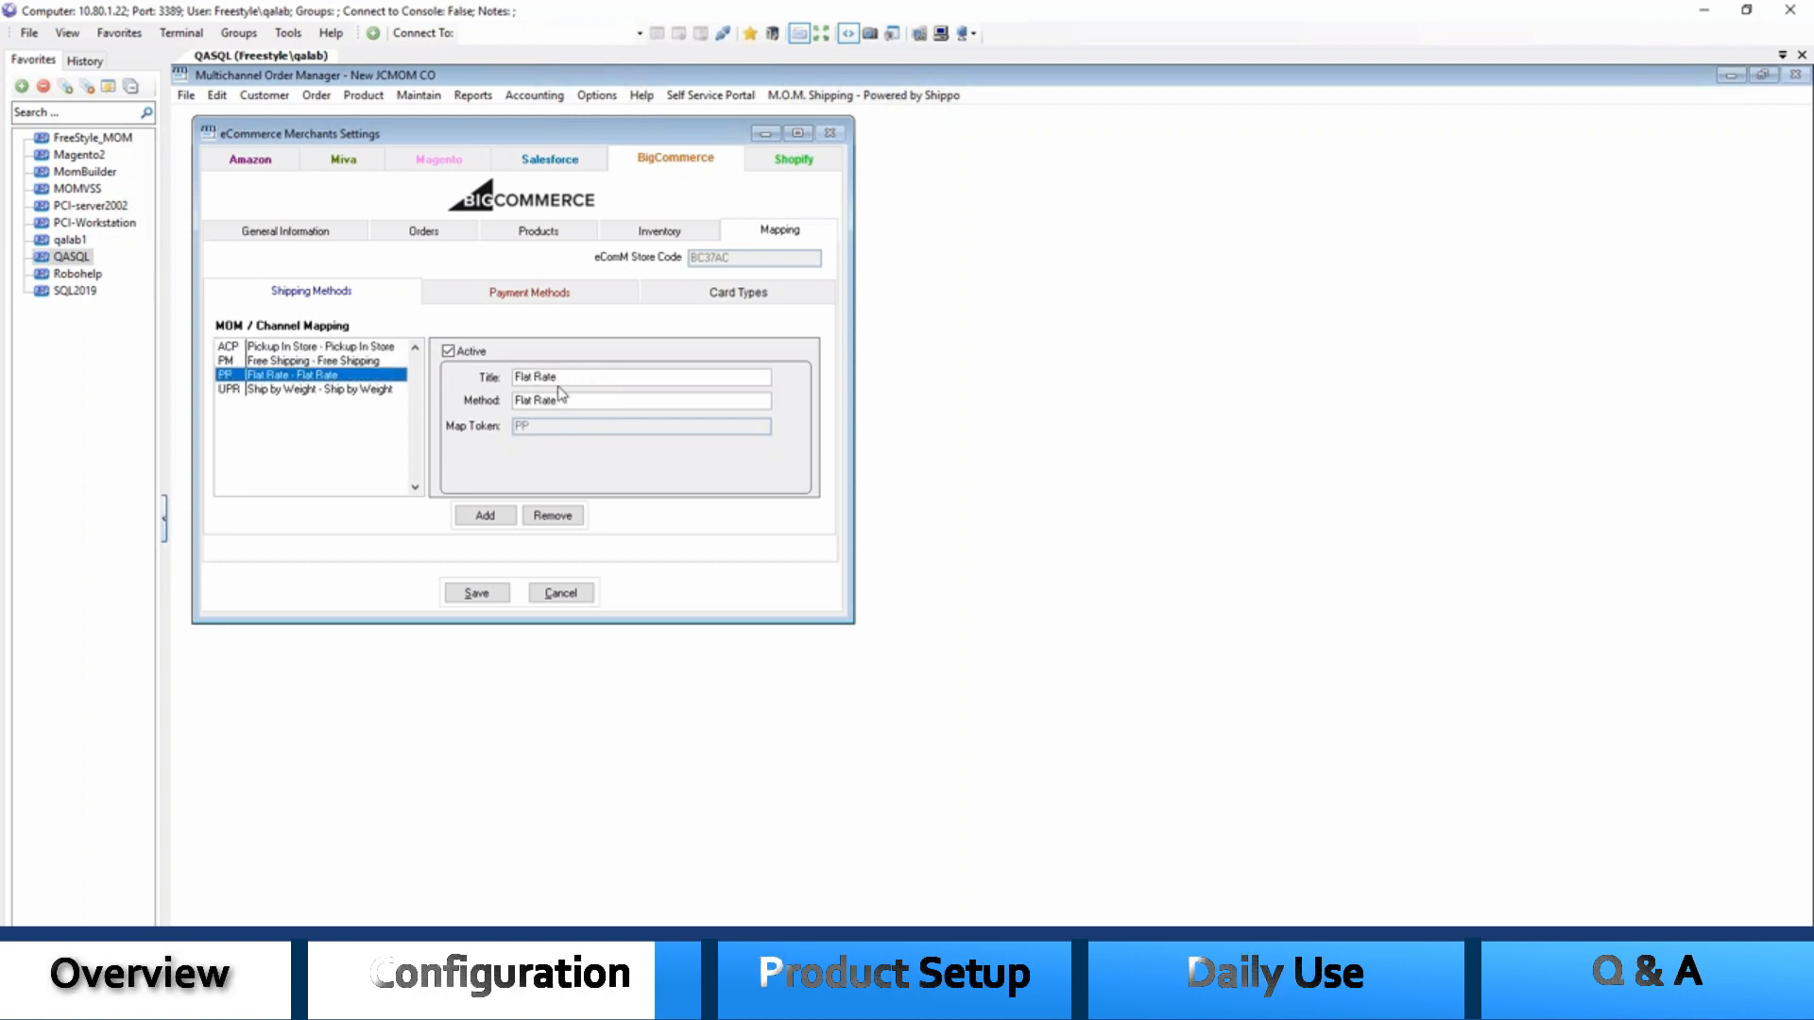
{"action": "left_click", "coordinate": [328, 390]}
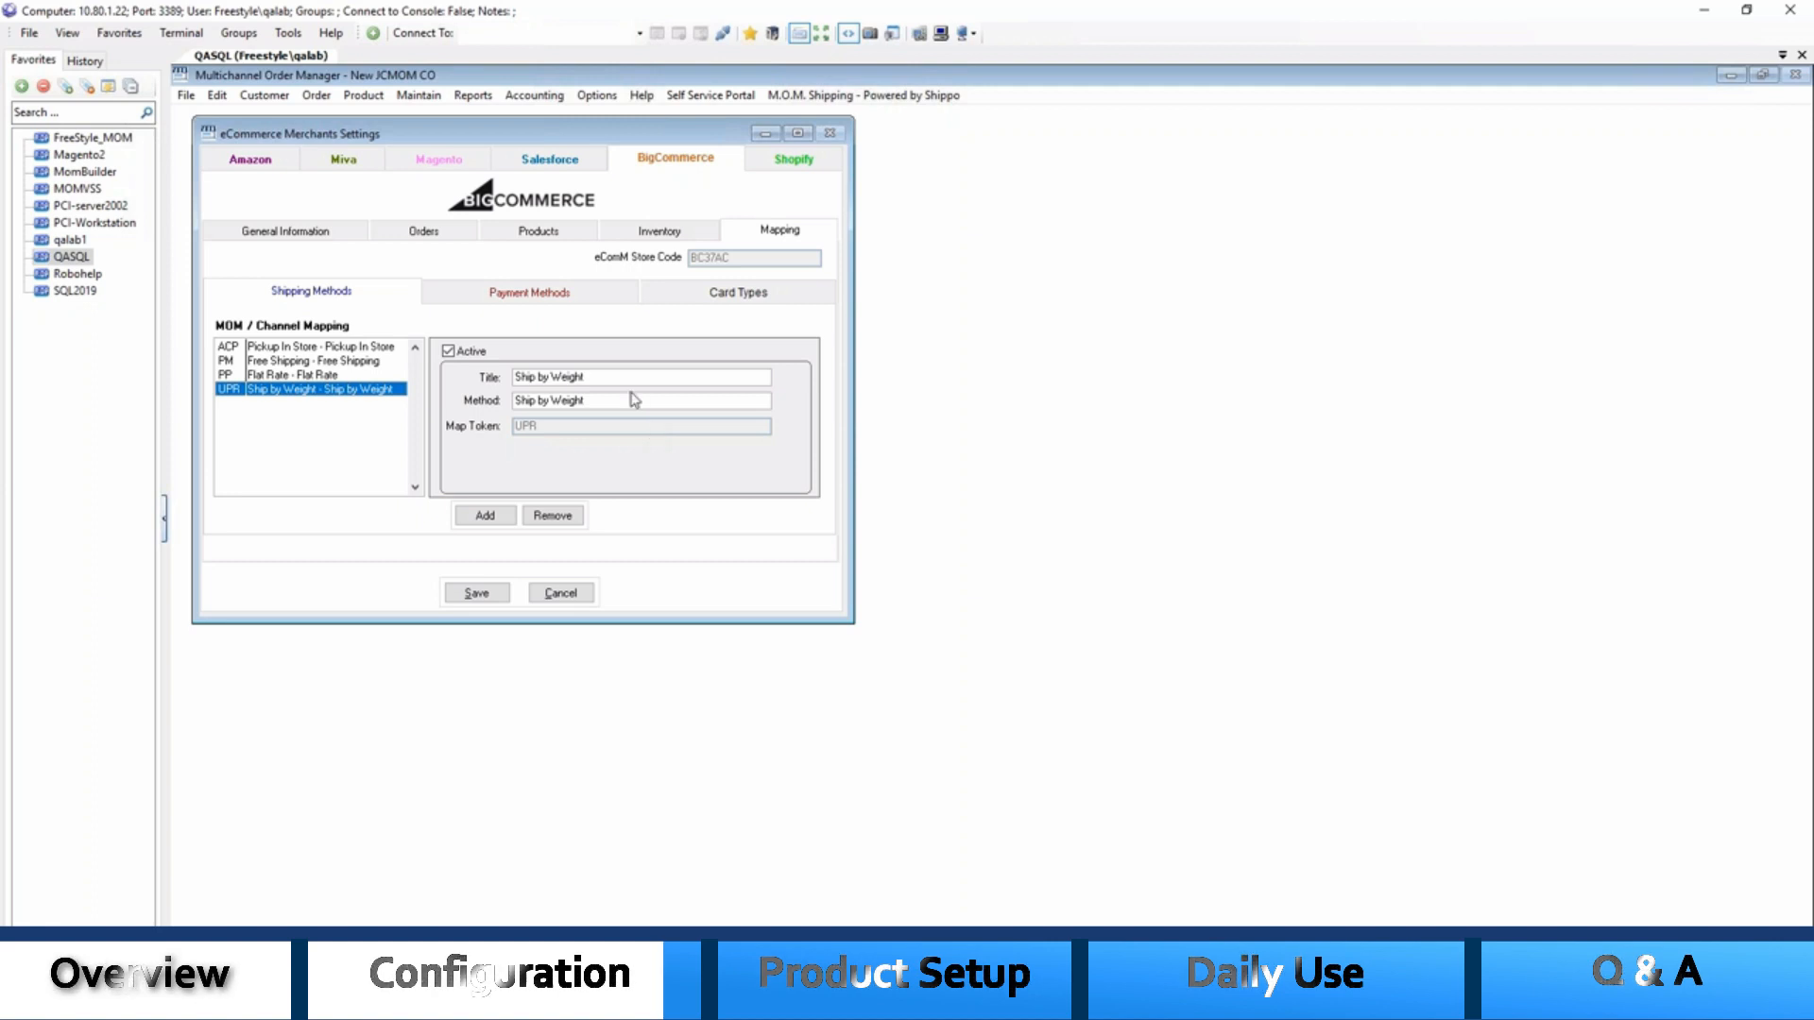
Start a new BigCommerce payment method mapping for the Credit Card (CC) method
{"action": "left_click", "coordinate": [555, 300]}
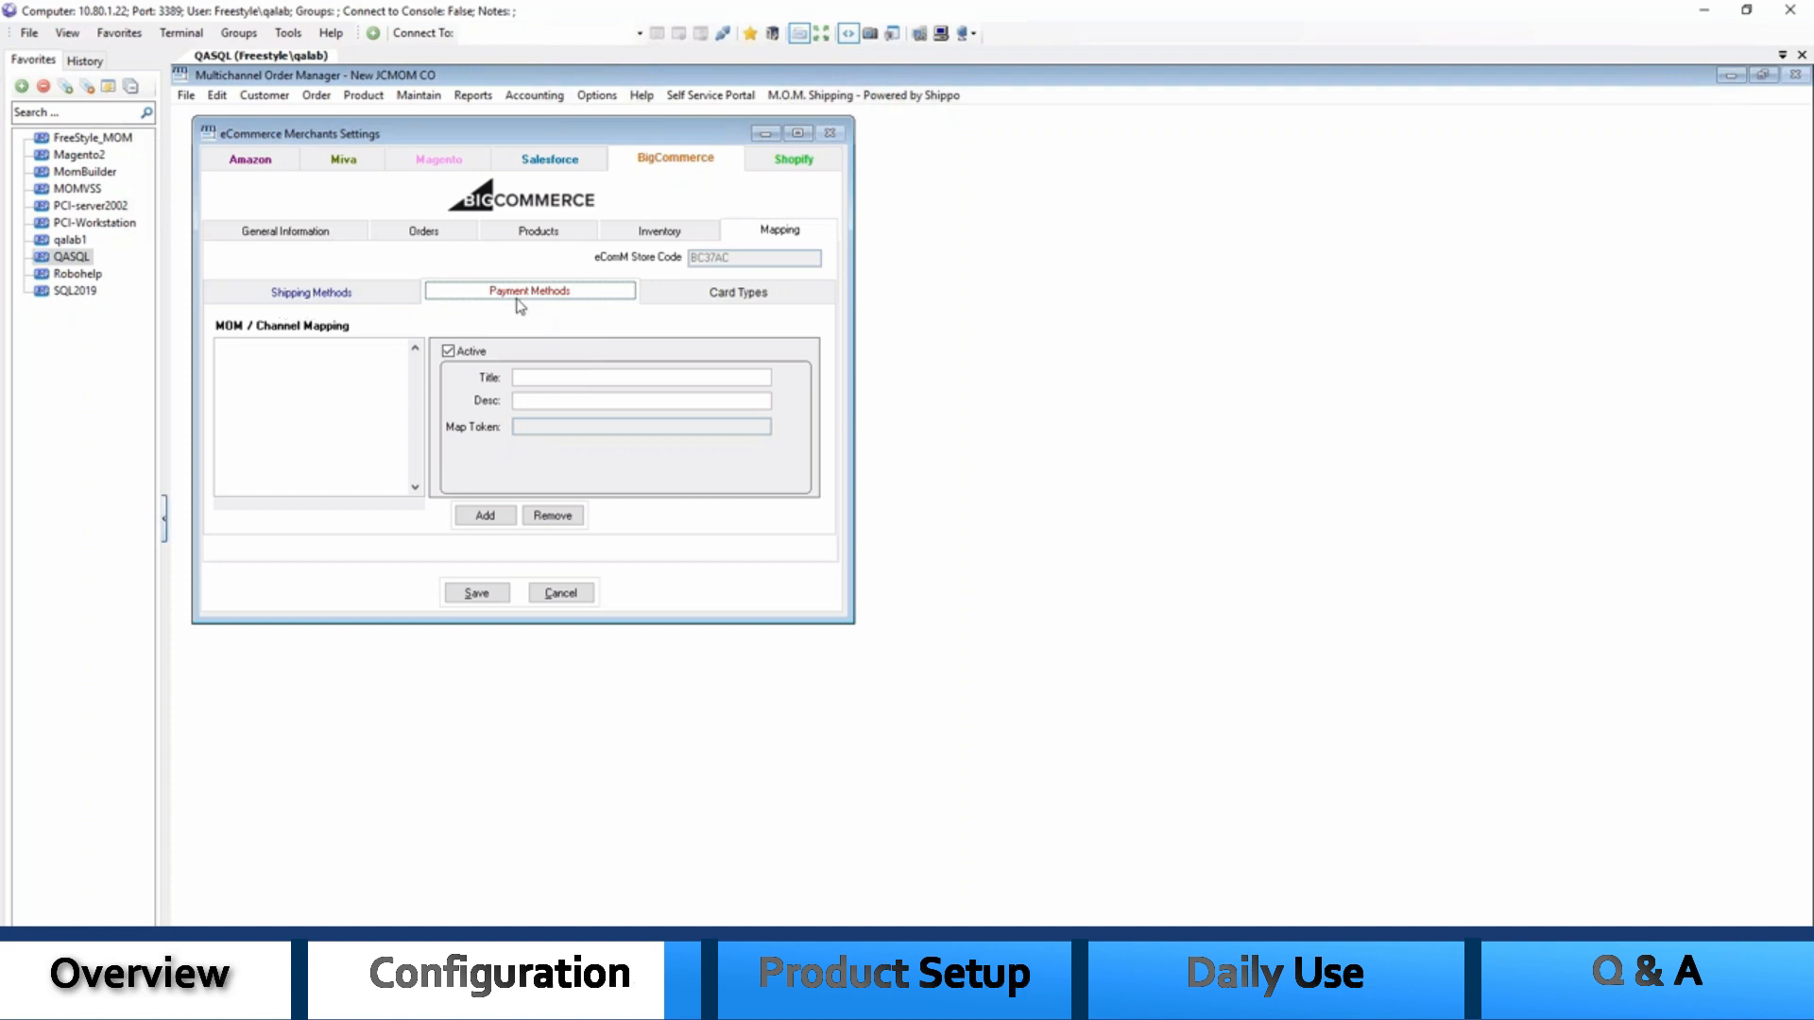
{"action": "left_click", "coordinate": [486, 517]}
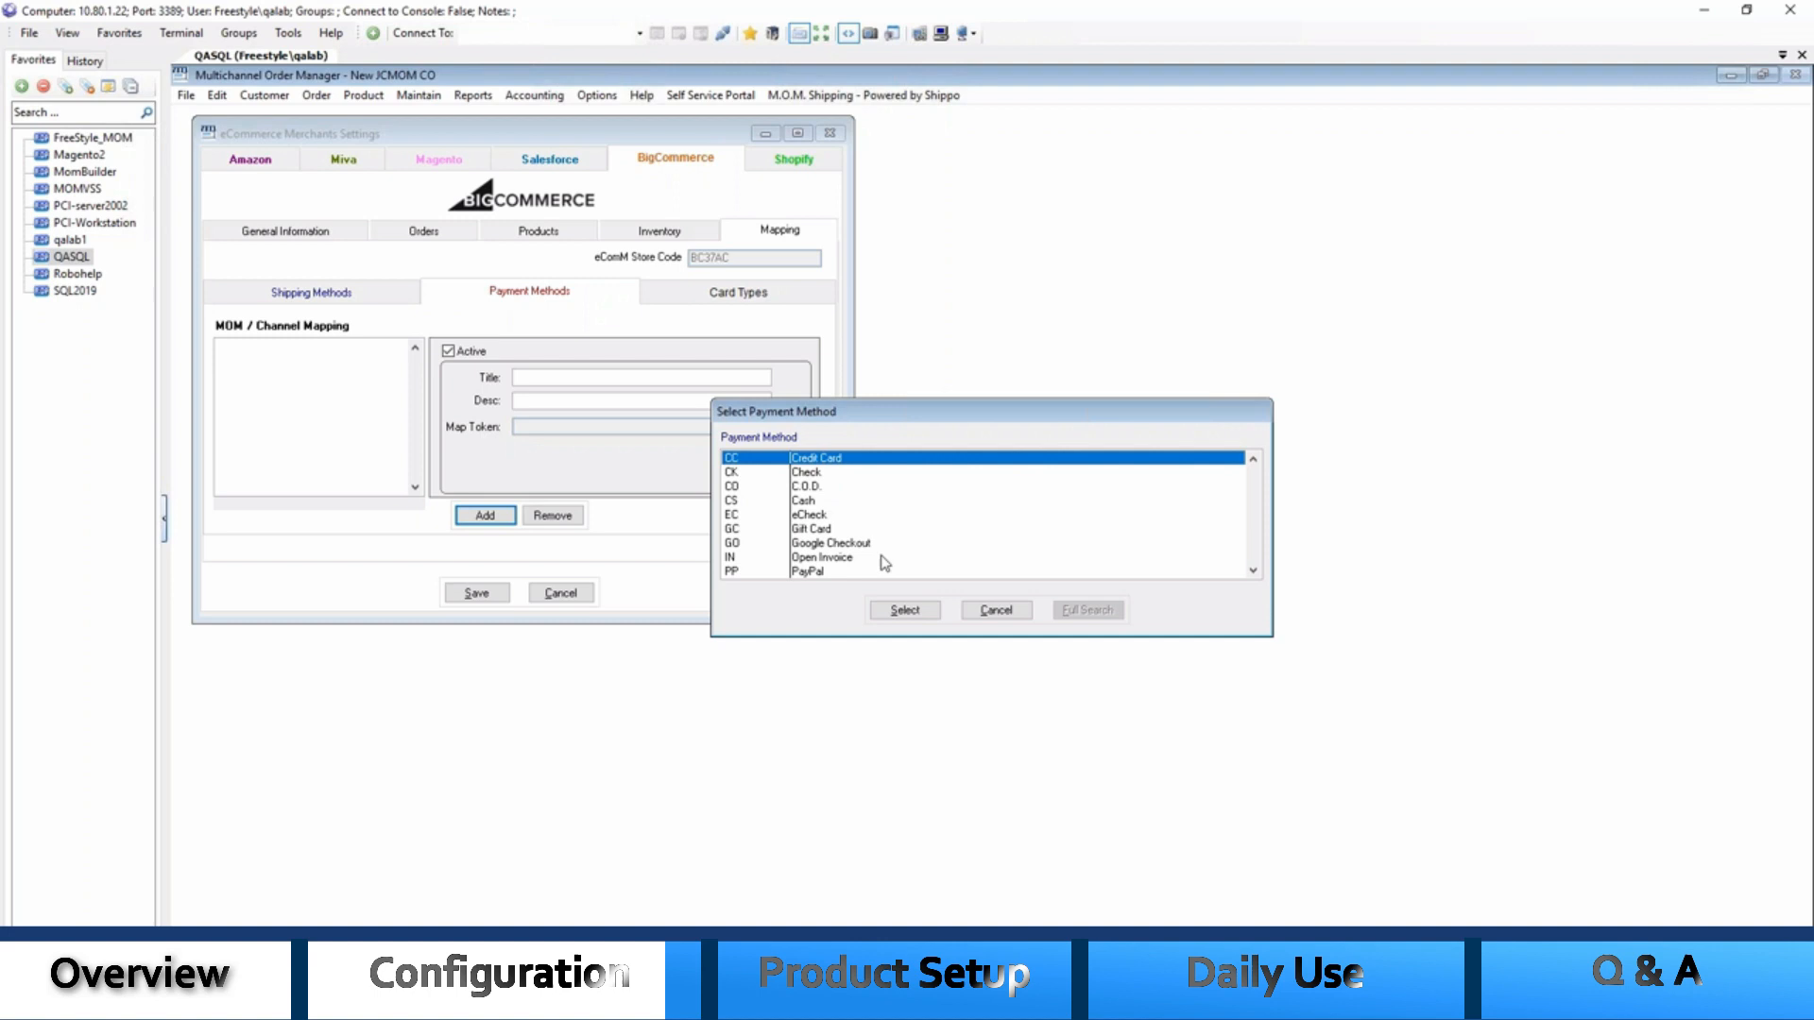
{"action": "left_click", "coordinate": [902, 610]}
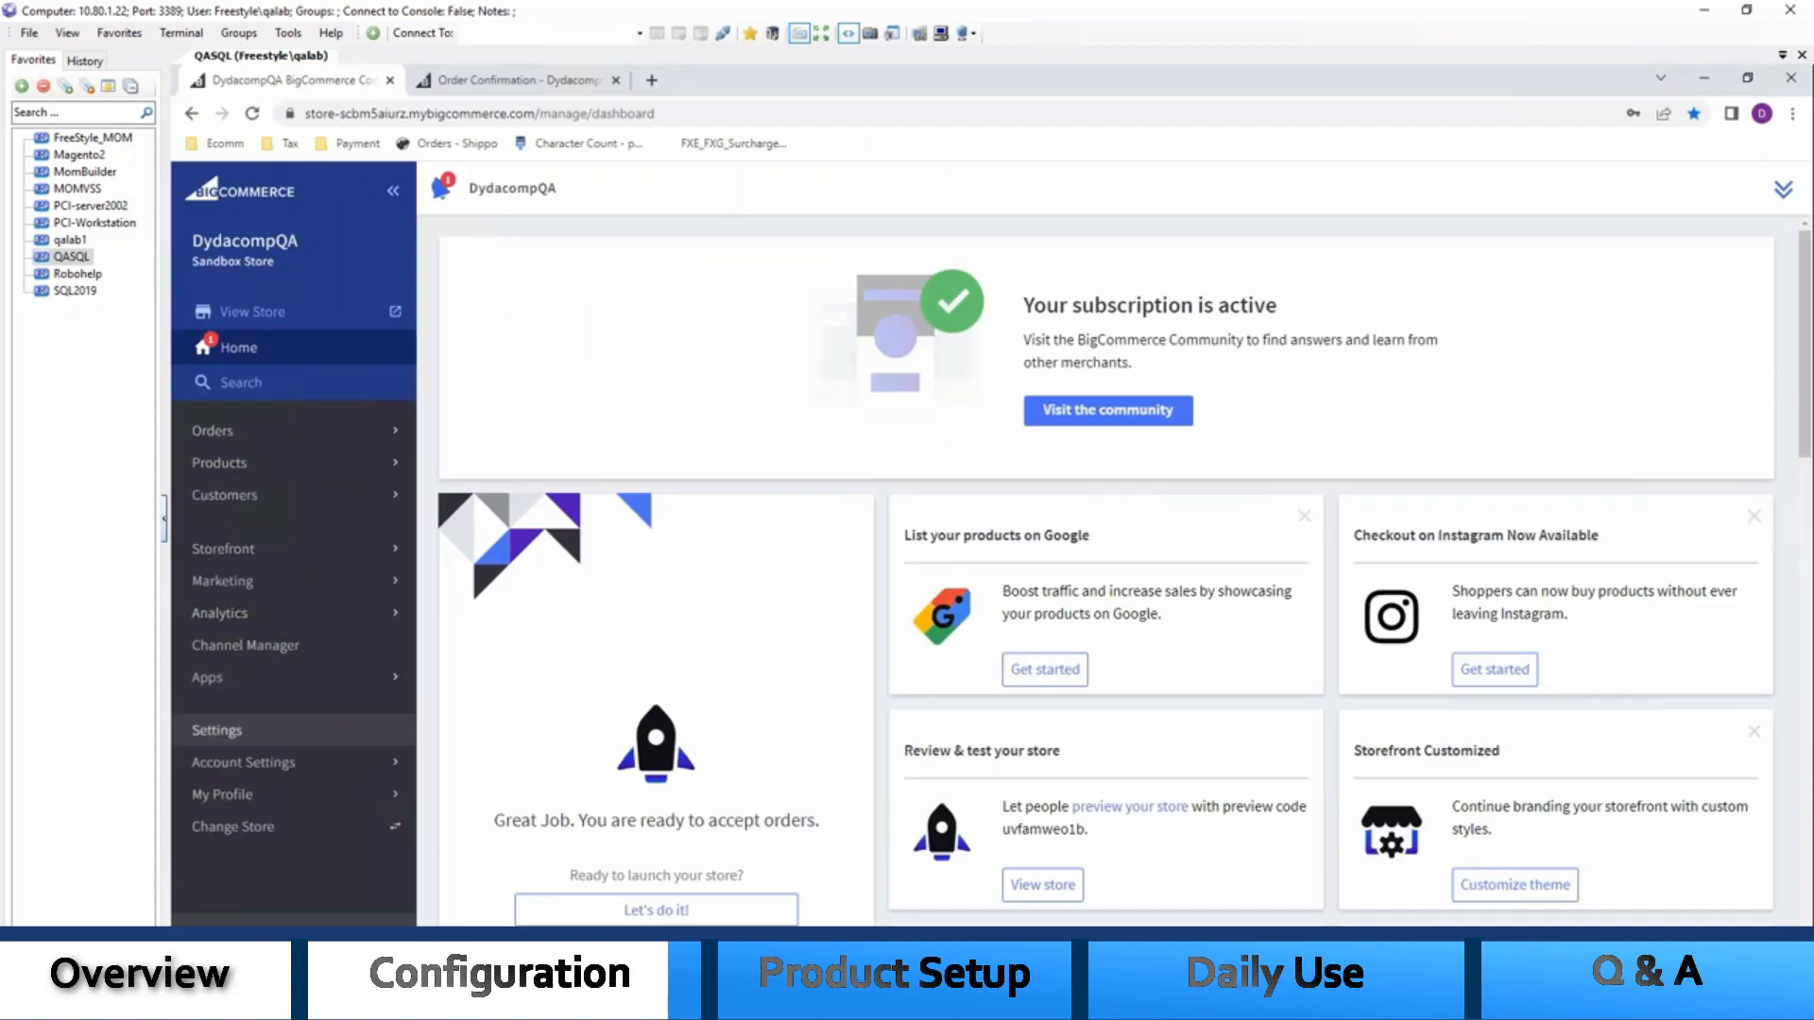
Switch to the BigCommerce store admin and select the Authorize.Net display name in the store's payment settings
{"action": "left_click", "coordinate": [216, 730]}
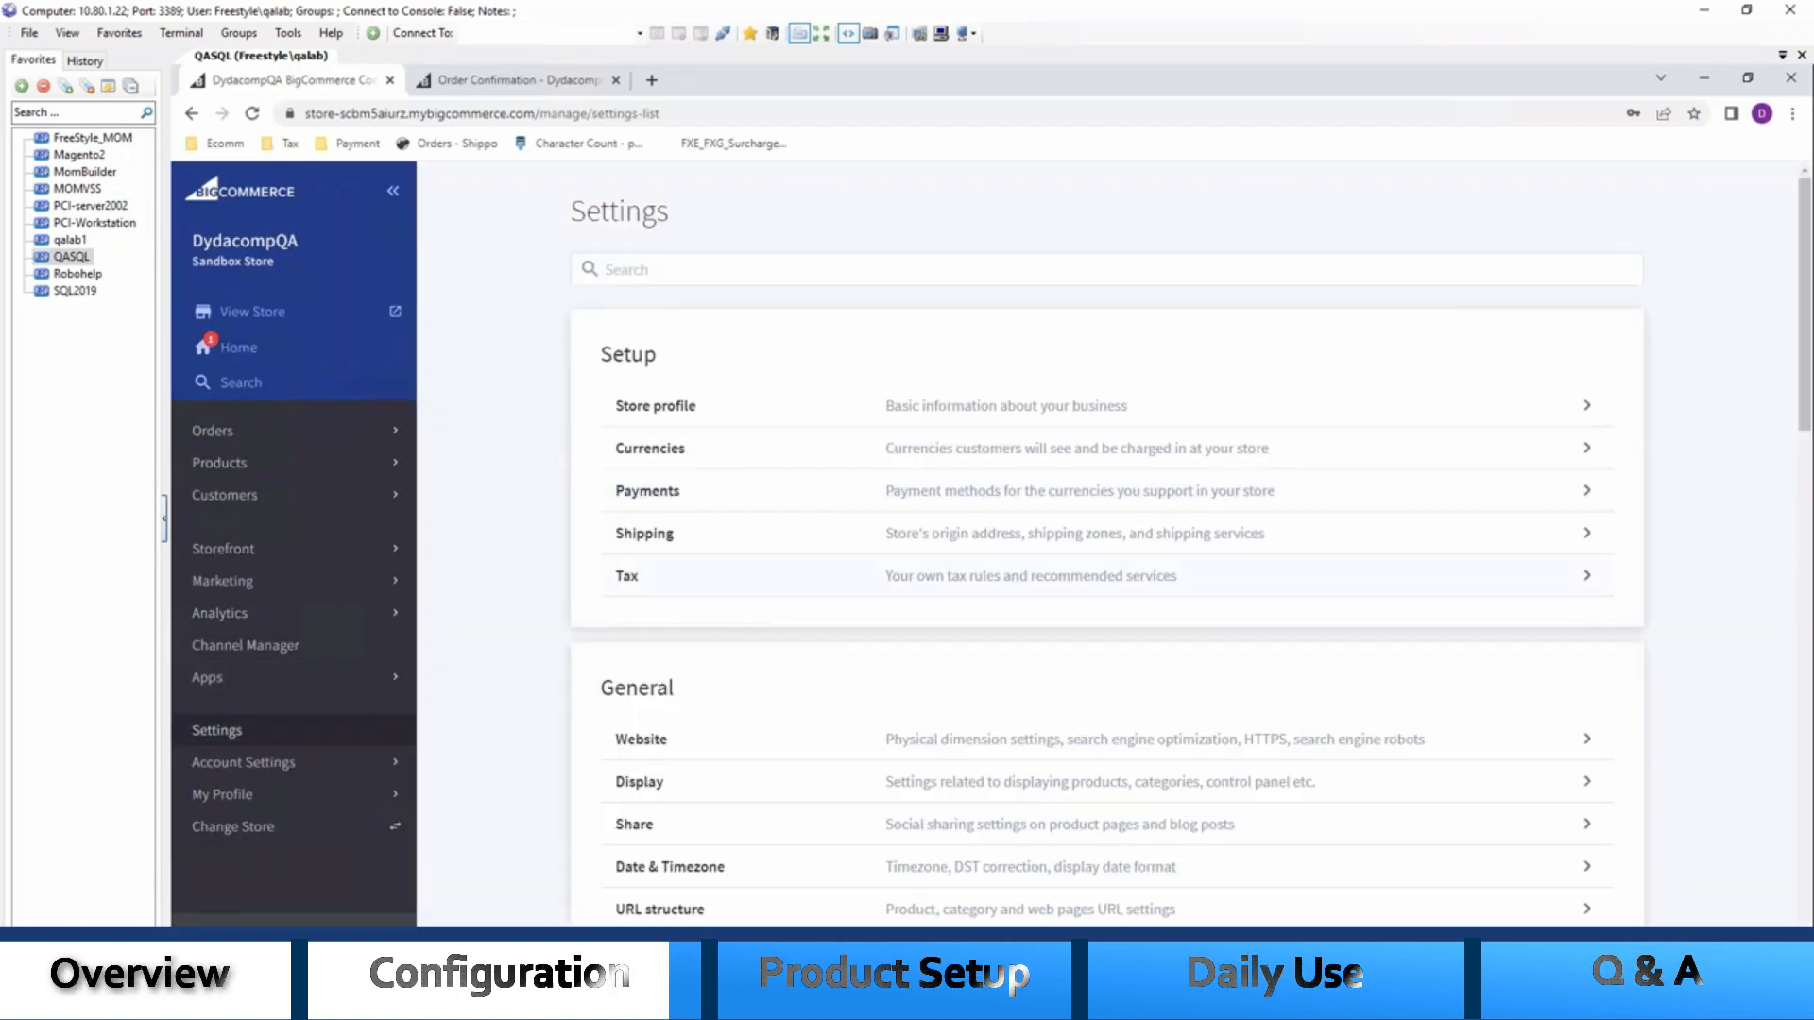
{"action": "left_click", "coordinate": [653, 493]}
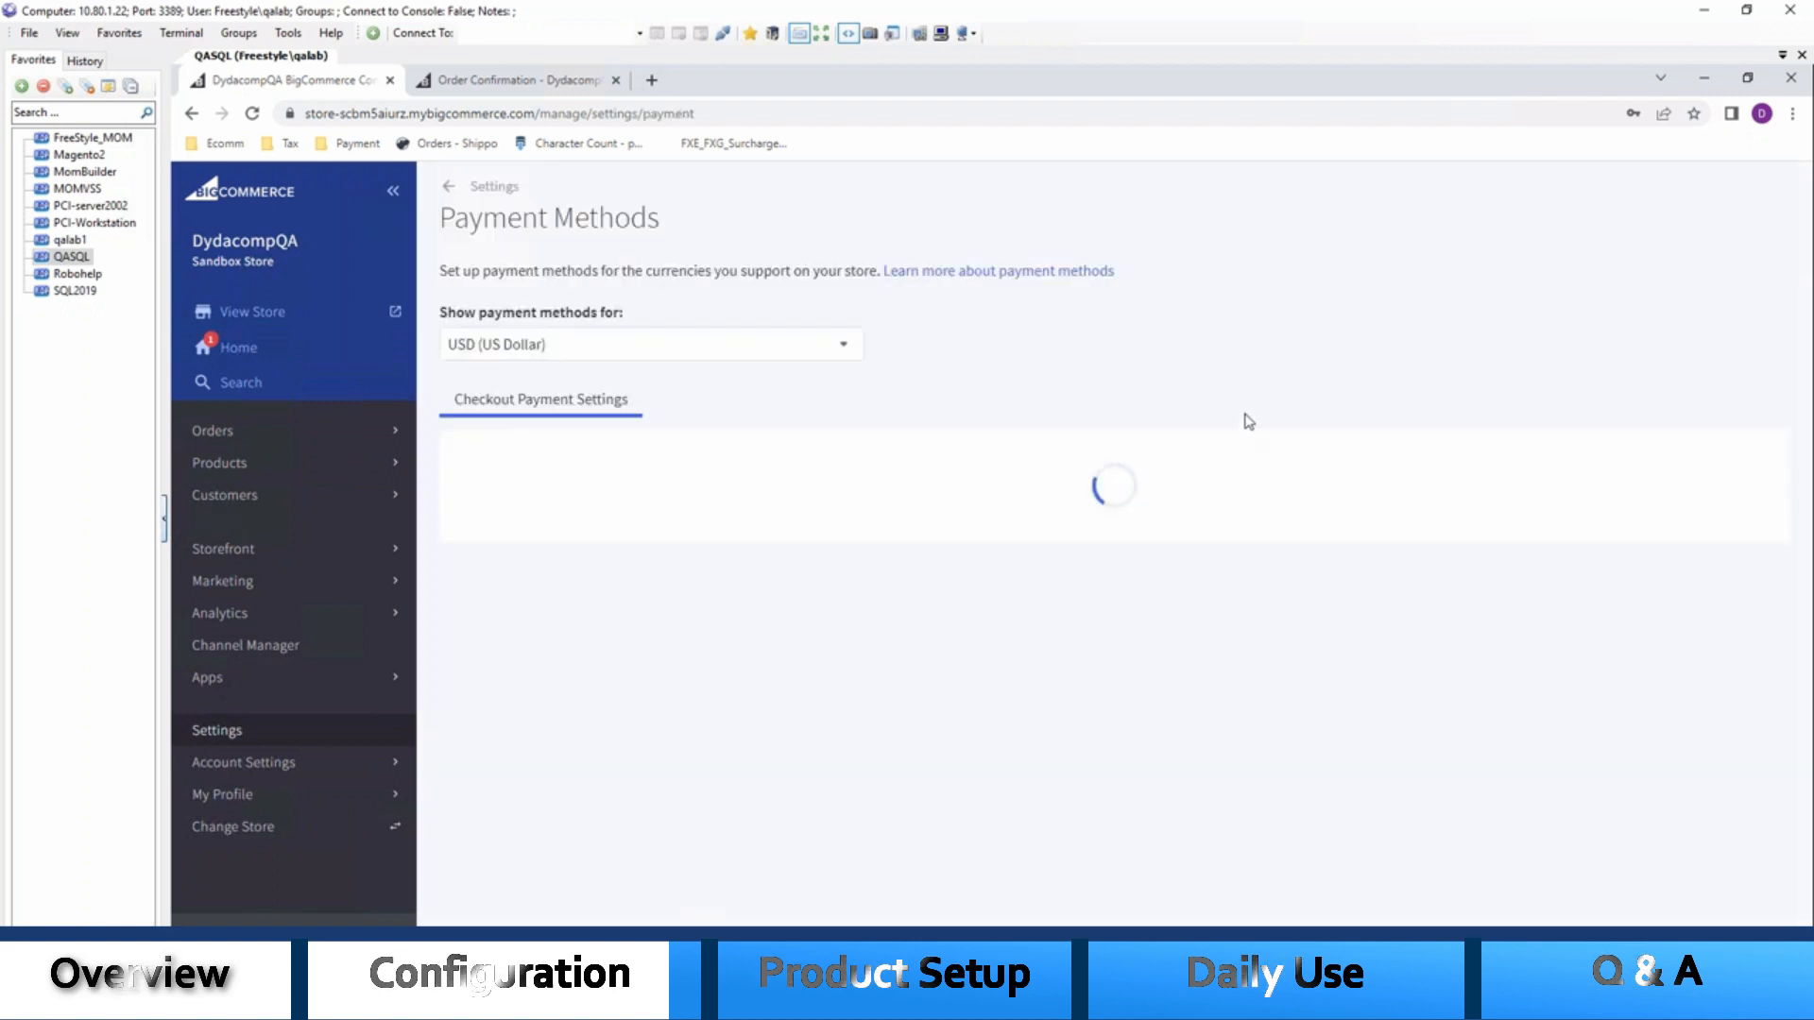
{"action": "left_click", "coordinate": [1207, 399]}
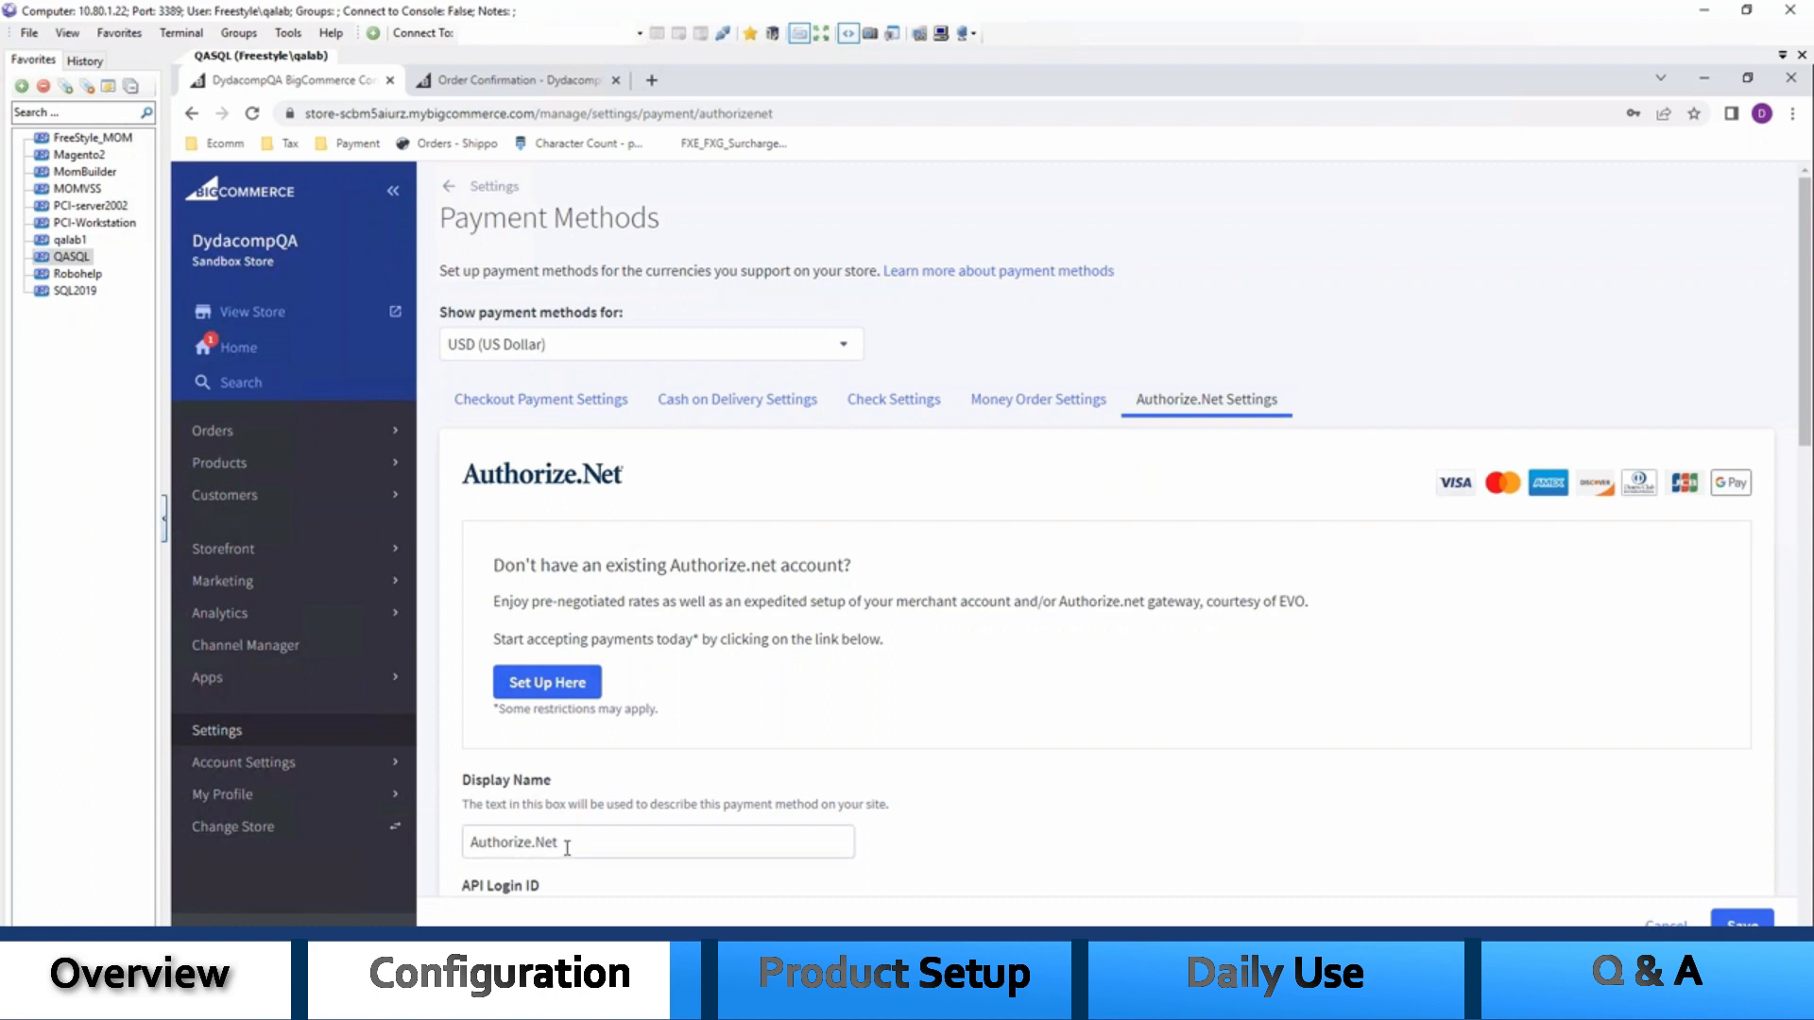
{"action": "double_click", "coordinate": [567, 848]}
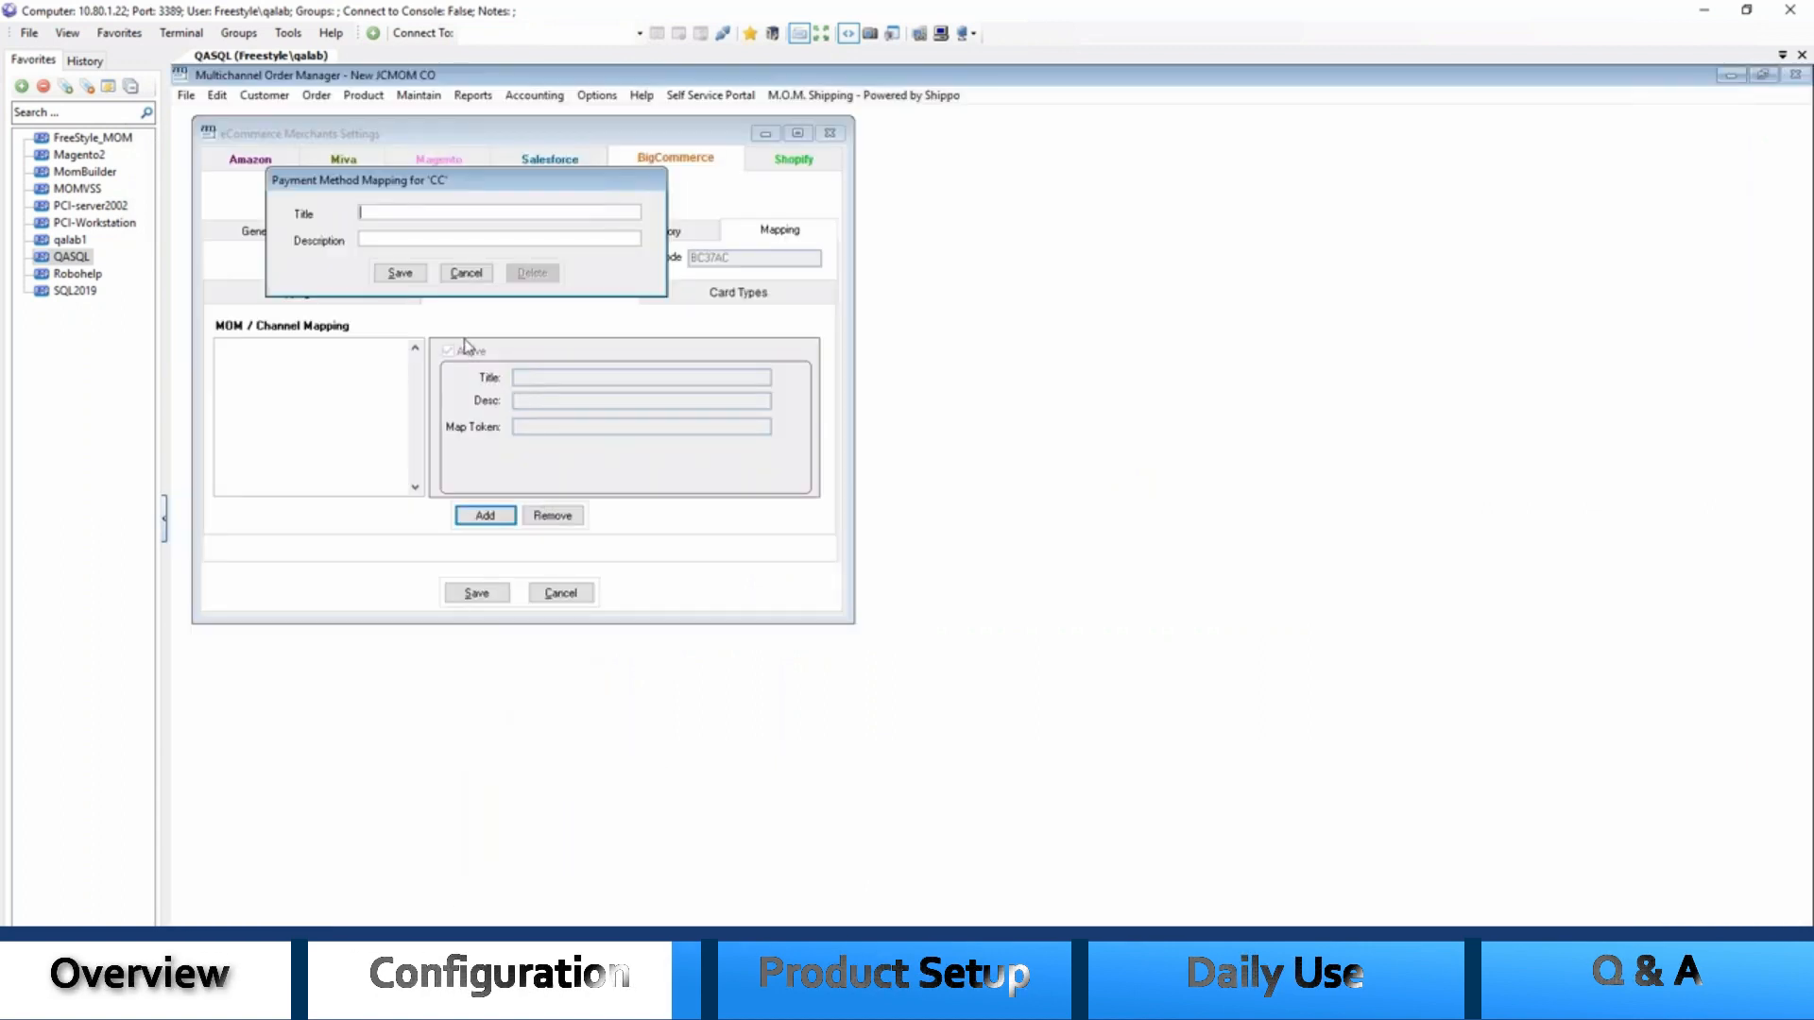
Back in MOM, enter Authorize.Net as title and description of the CC mapping and save it, overwriting the existing type code
{"action": "left_click", "coordinate": [364, 239]}
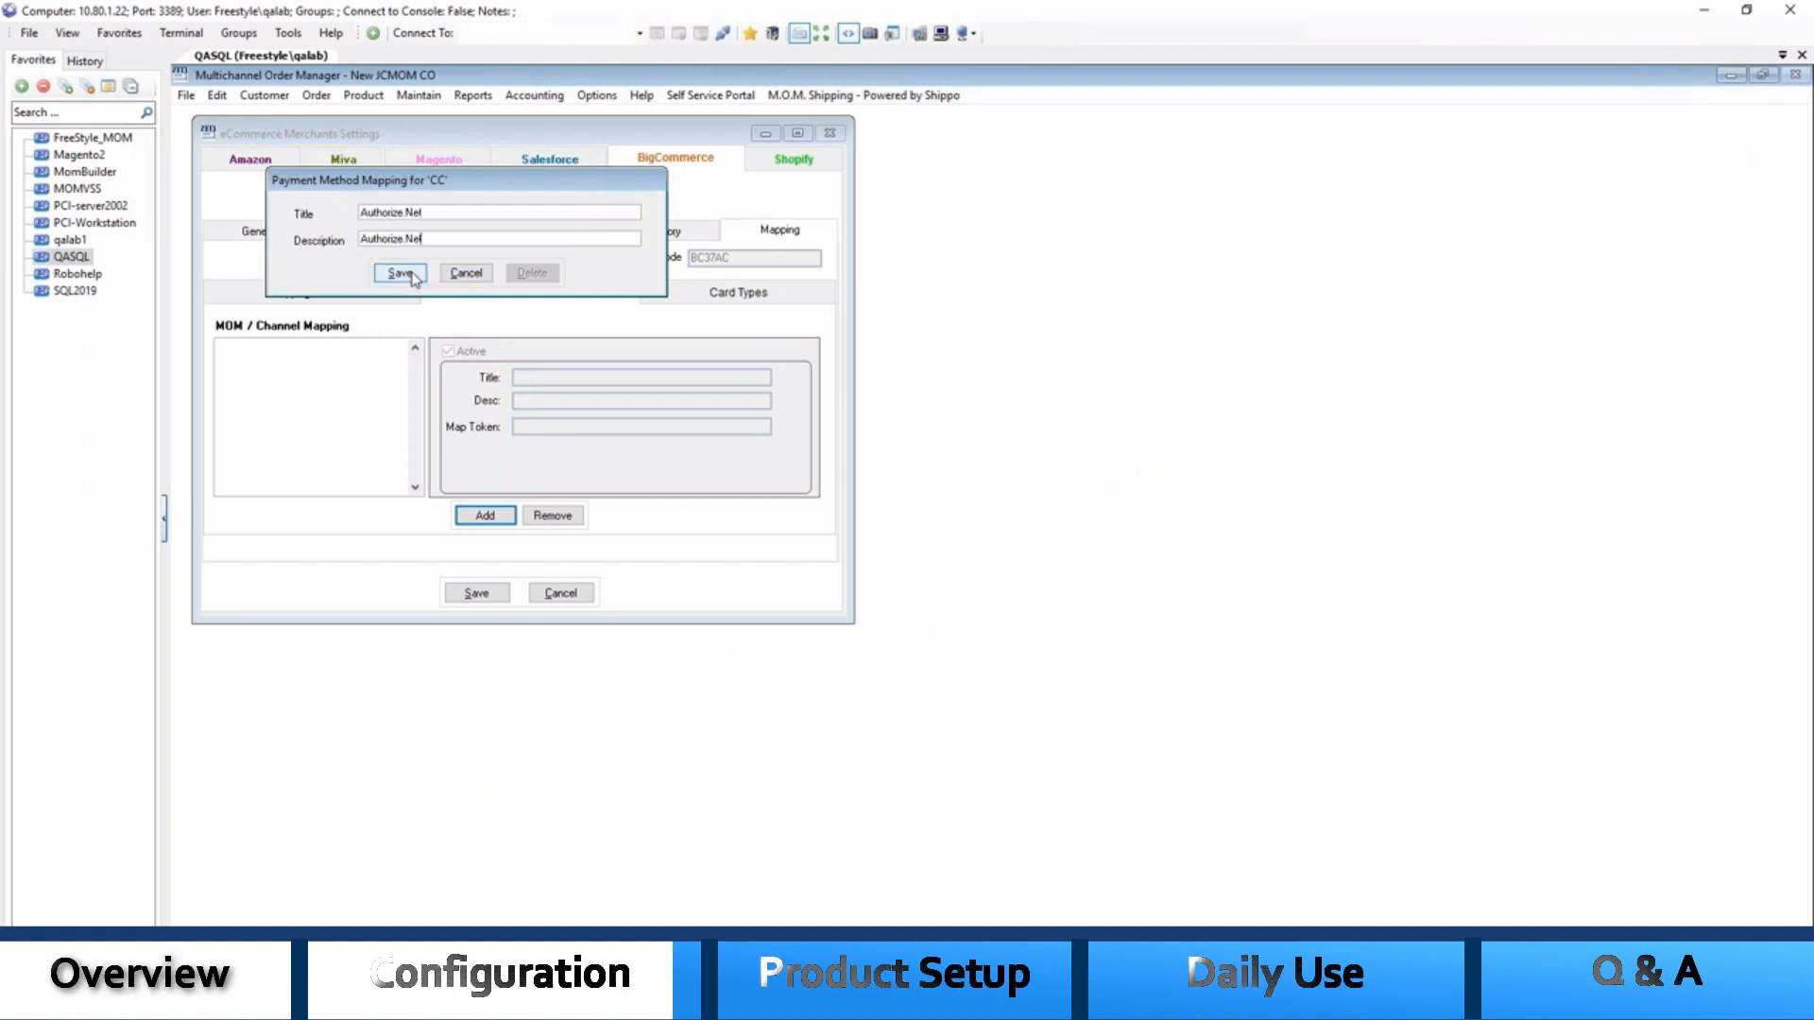
{"action": "left_click", "coordinate": [401, 273]}
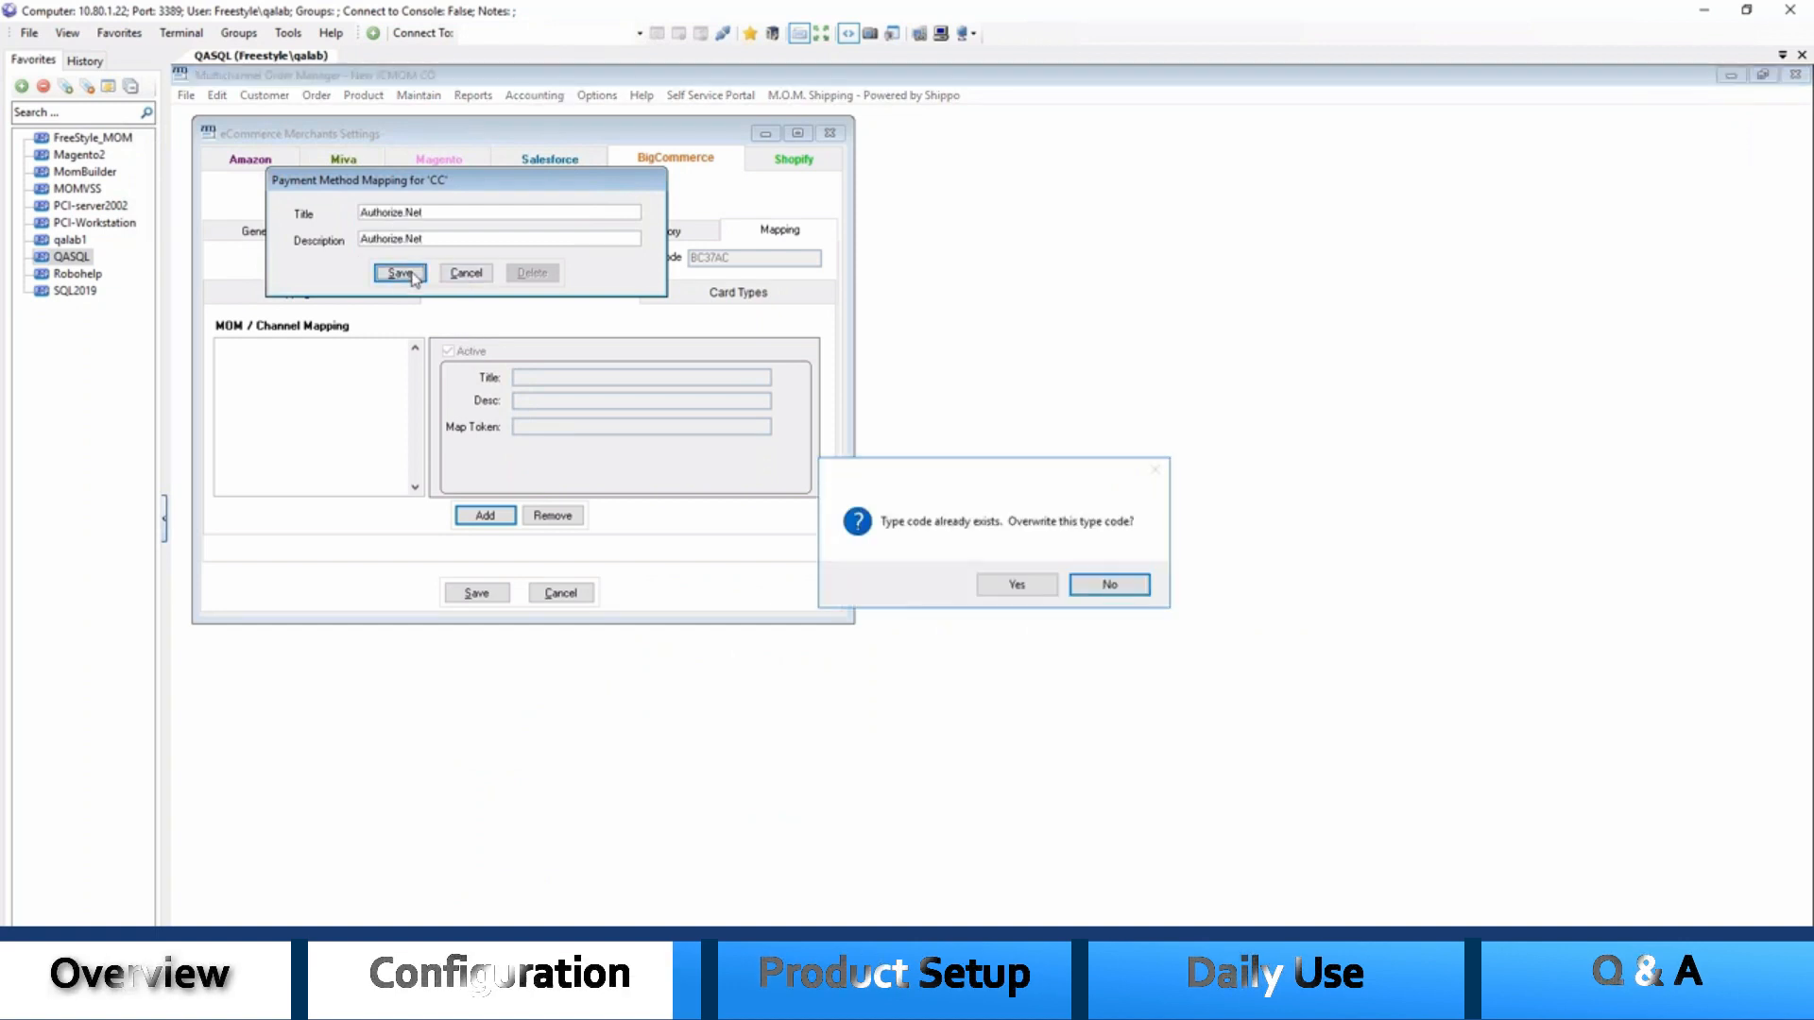
{"action": "left_click", "coordinate": [1015, 585]}
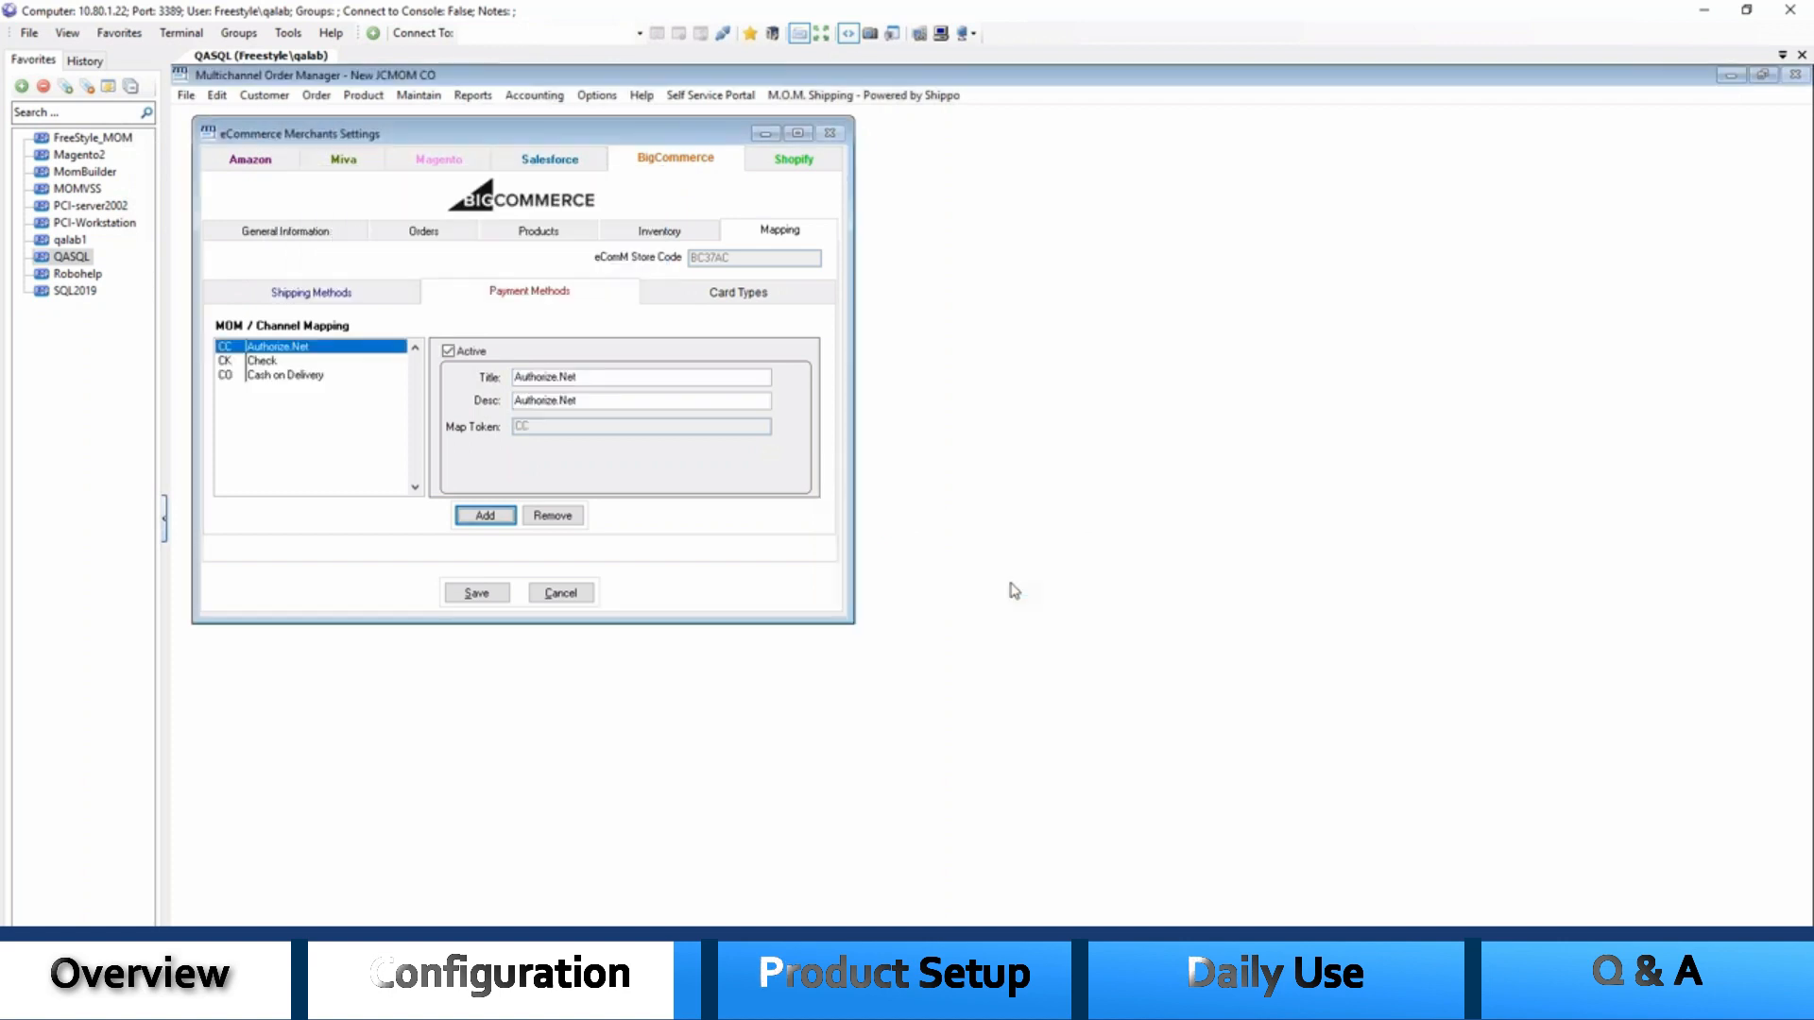
Review the Check and Cash on Delivery payment mappings and the card types available for mapping, without adding any
{"action": "left_click", "coordinate": [270, 368]}
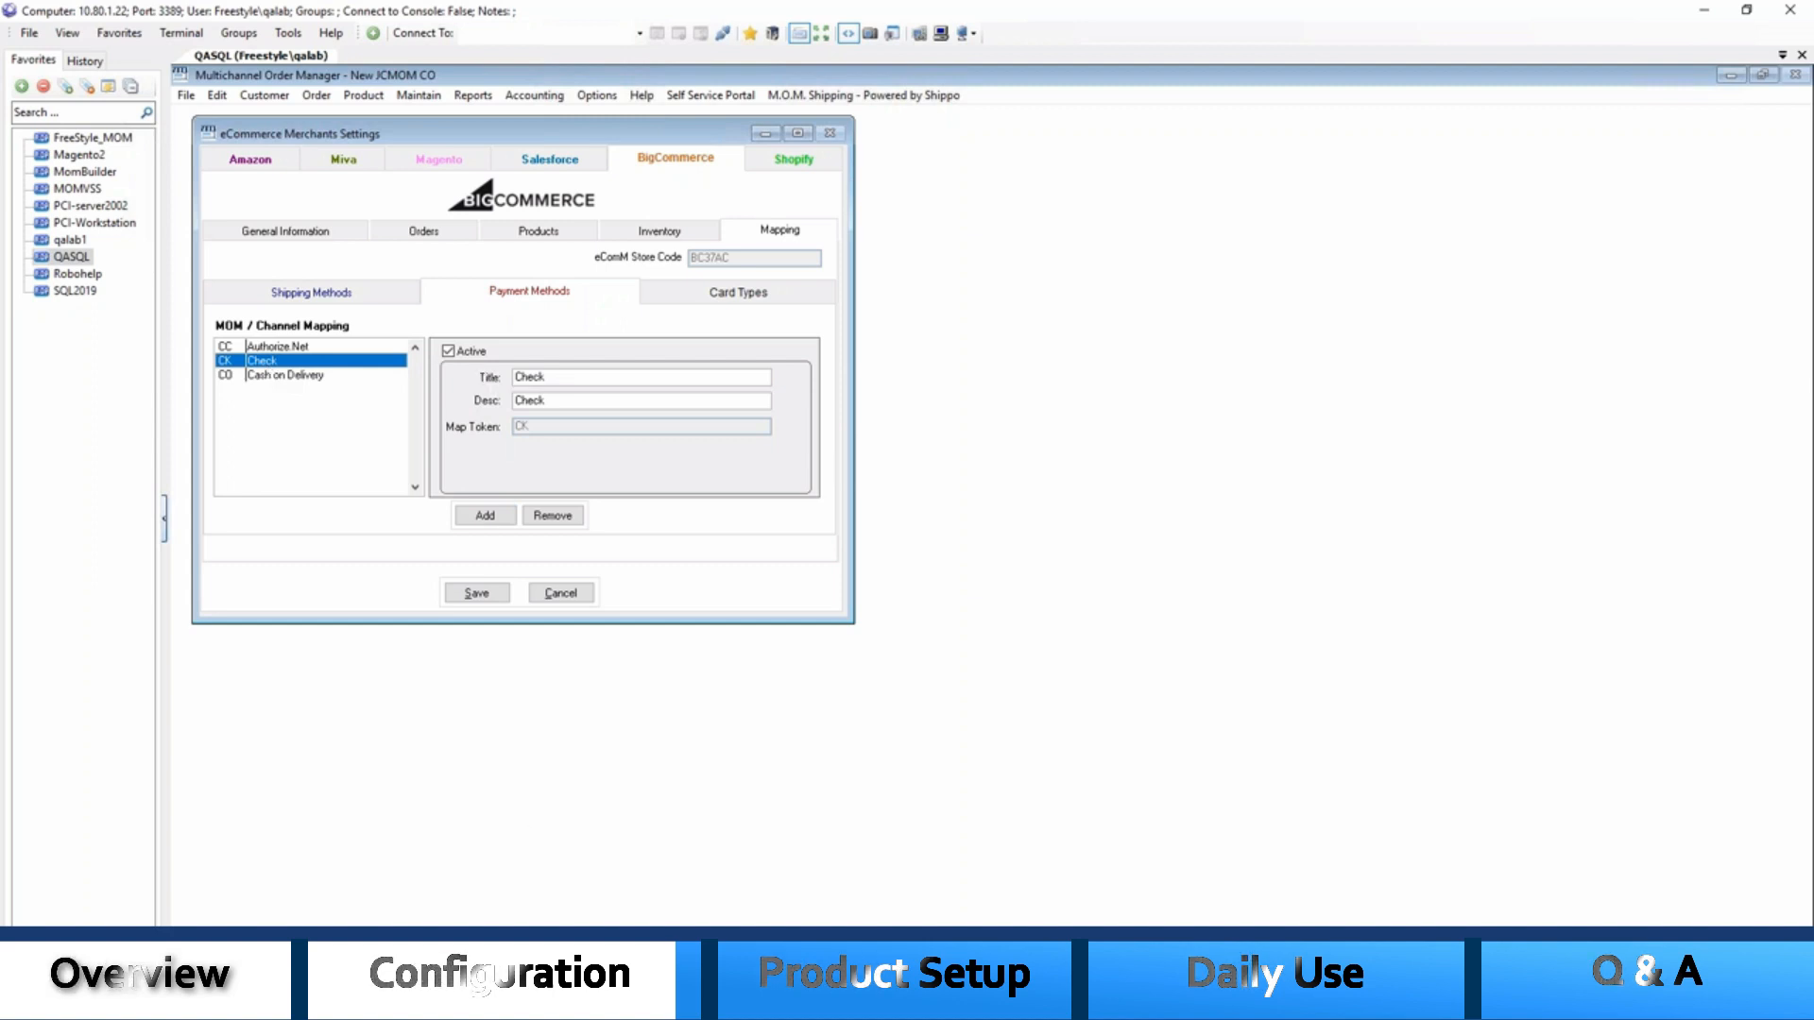
{"action": "left_click", "coordinate": [292, 377]}
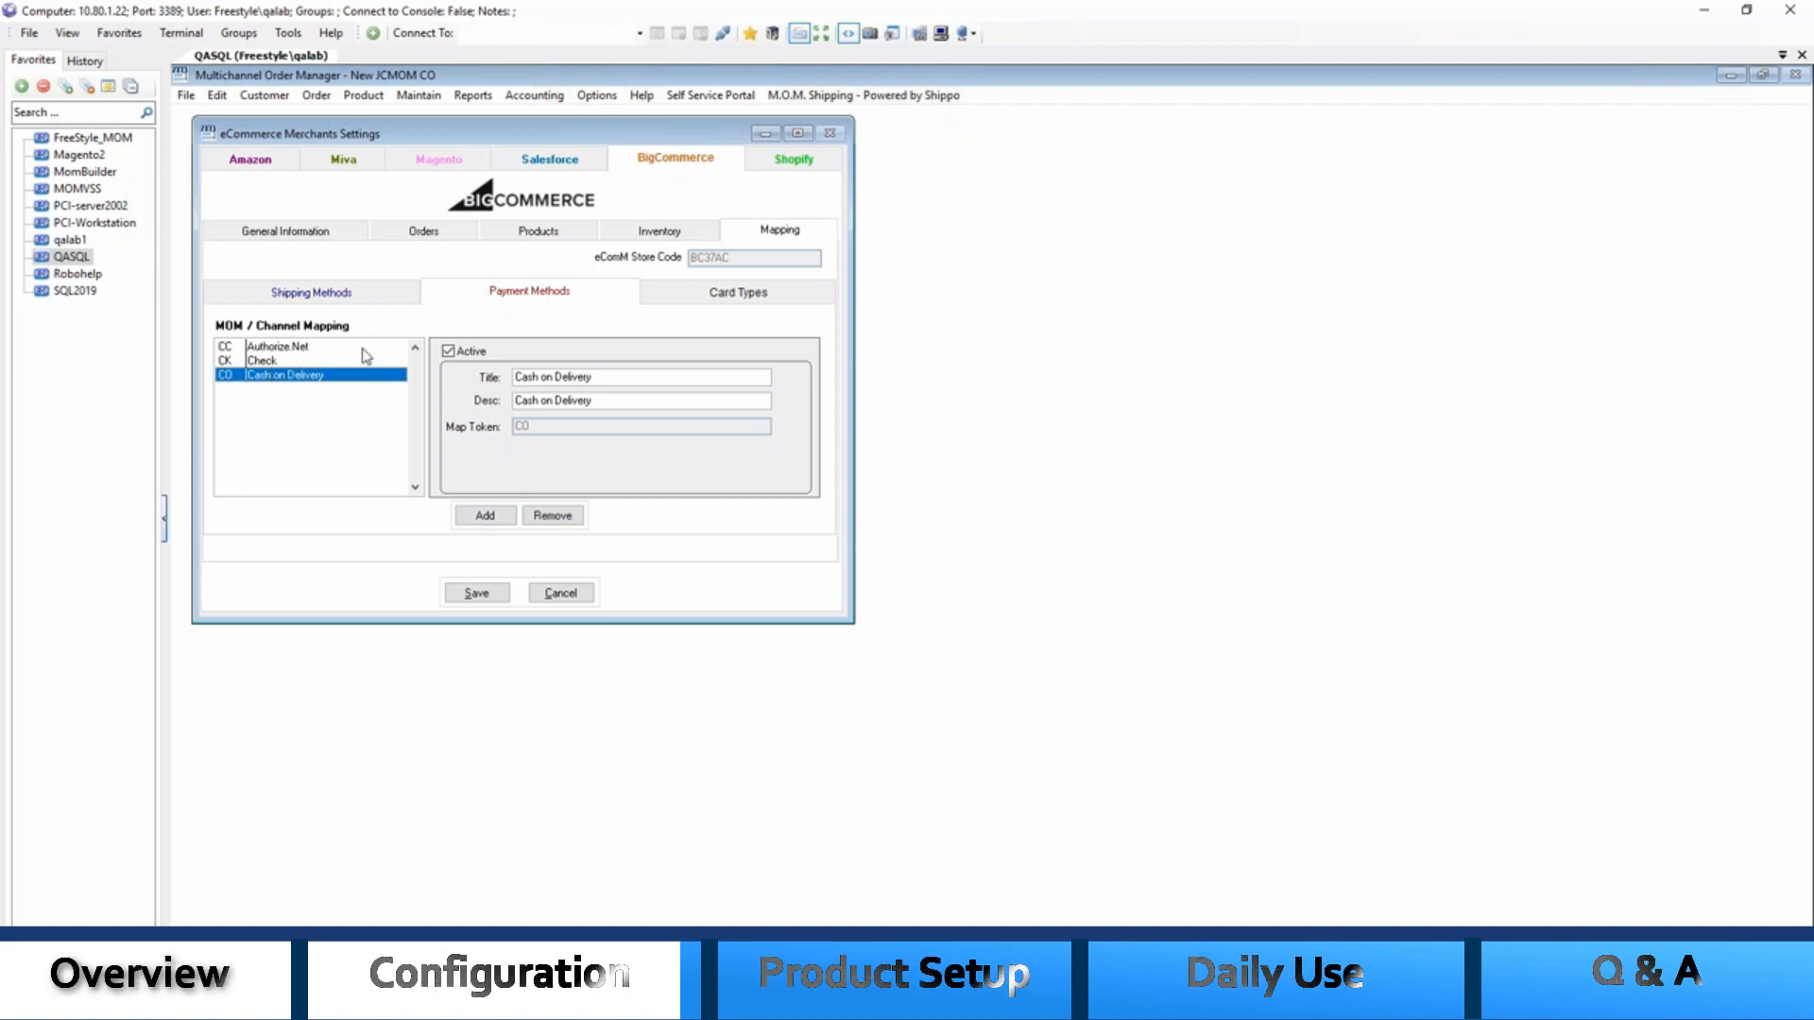
{"action": "left_click", "coordinate": [727, 297]}
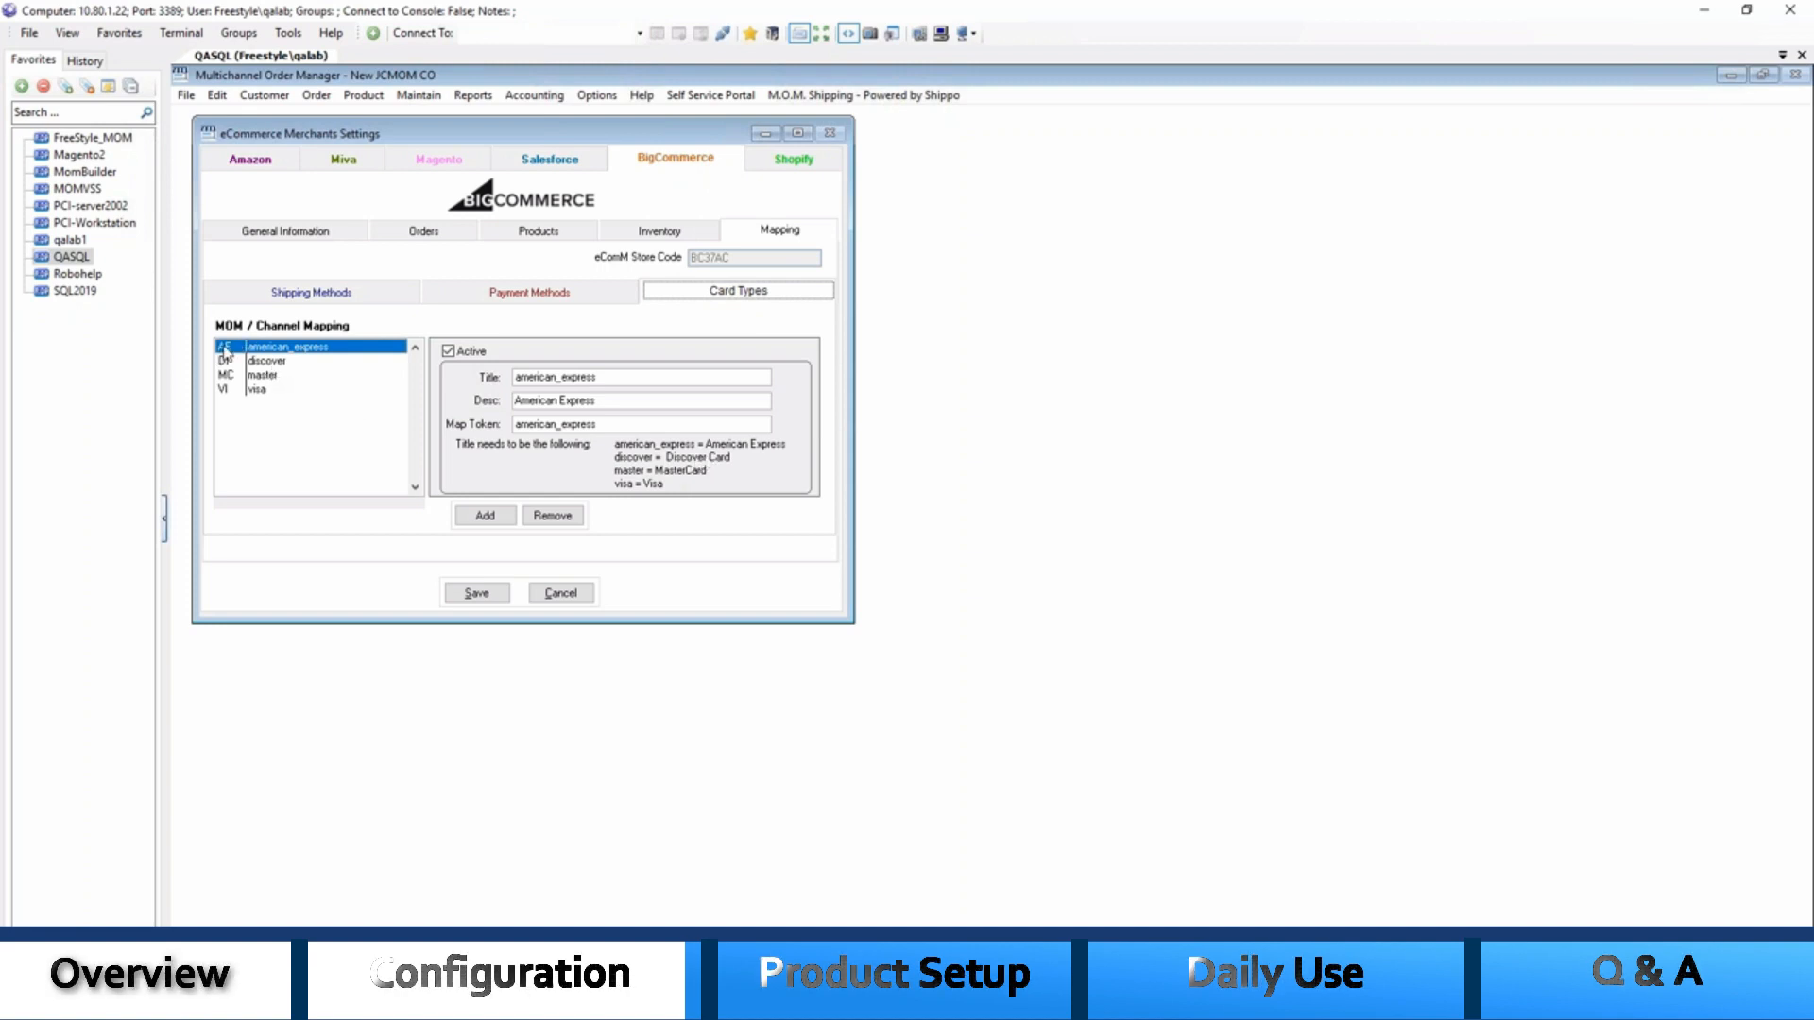
{"action": "left_click", "coordinate": [483, 516]}
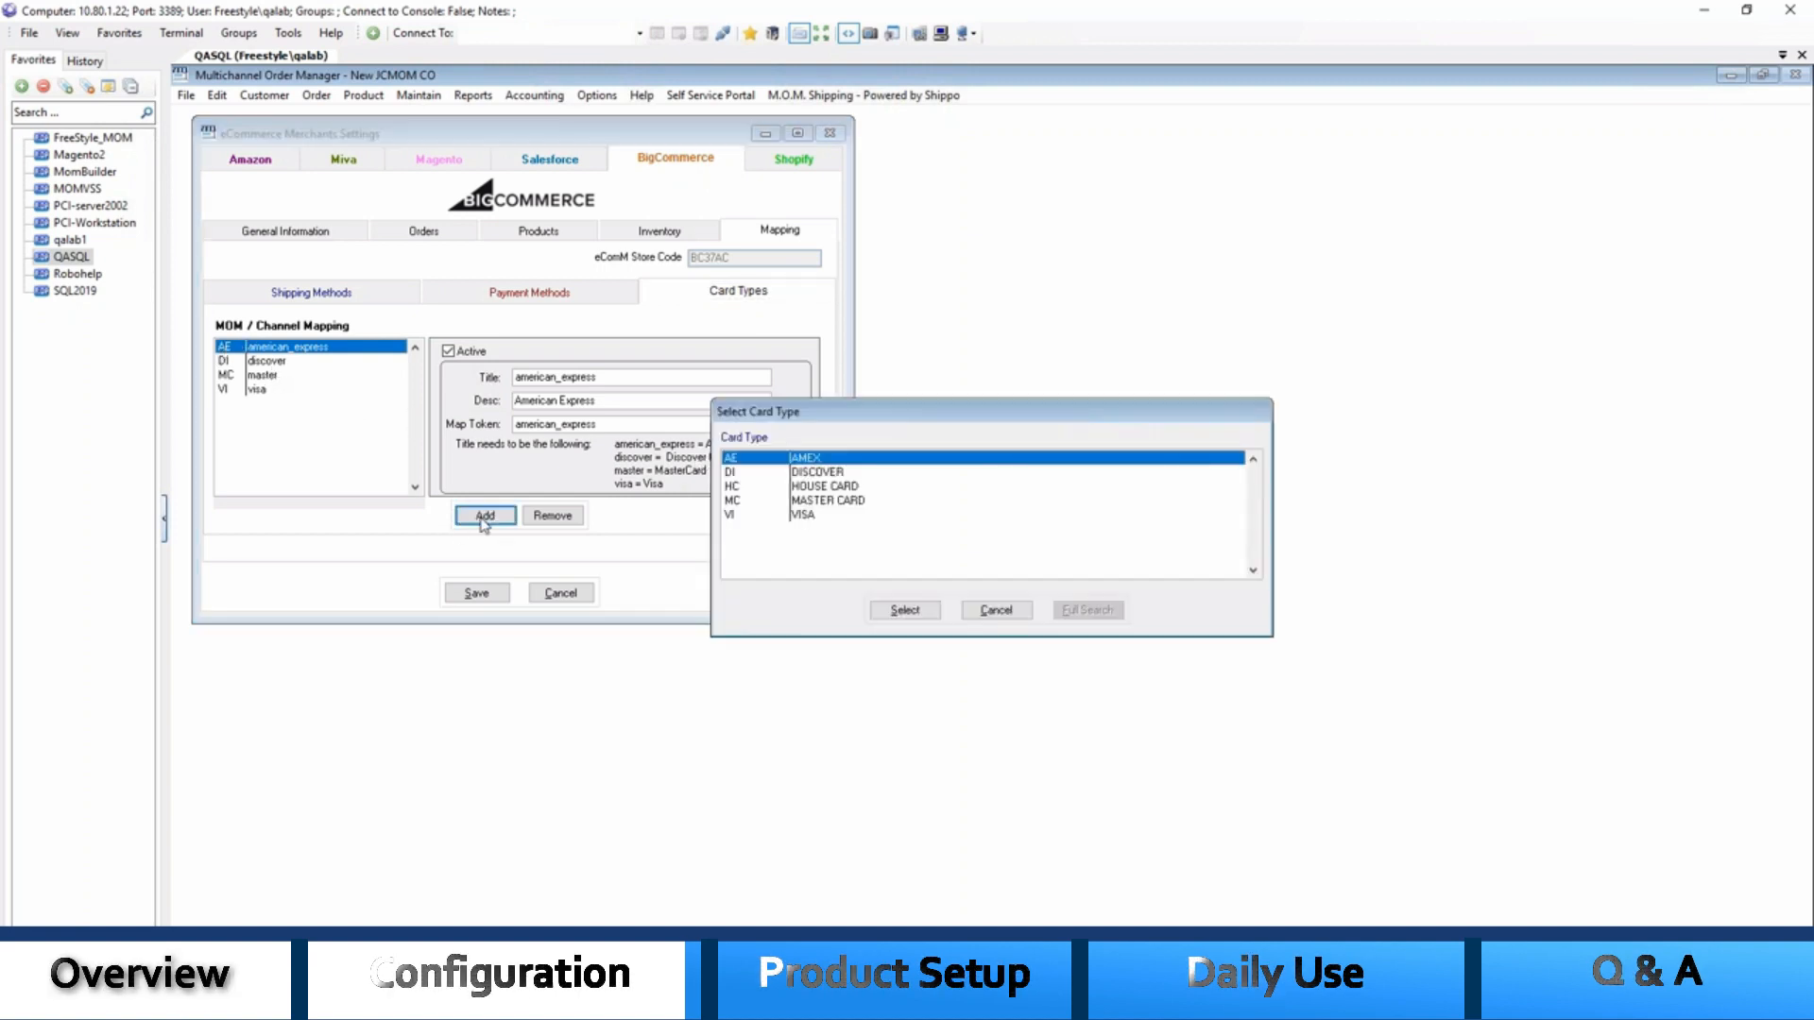
{"action": "left_click", "coordinate": [996, 610]}
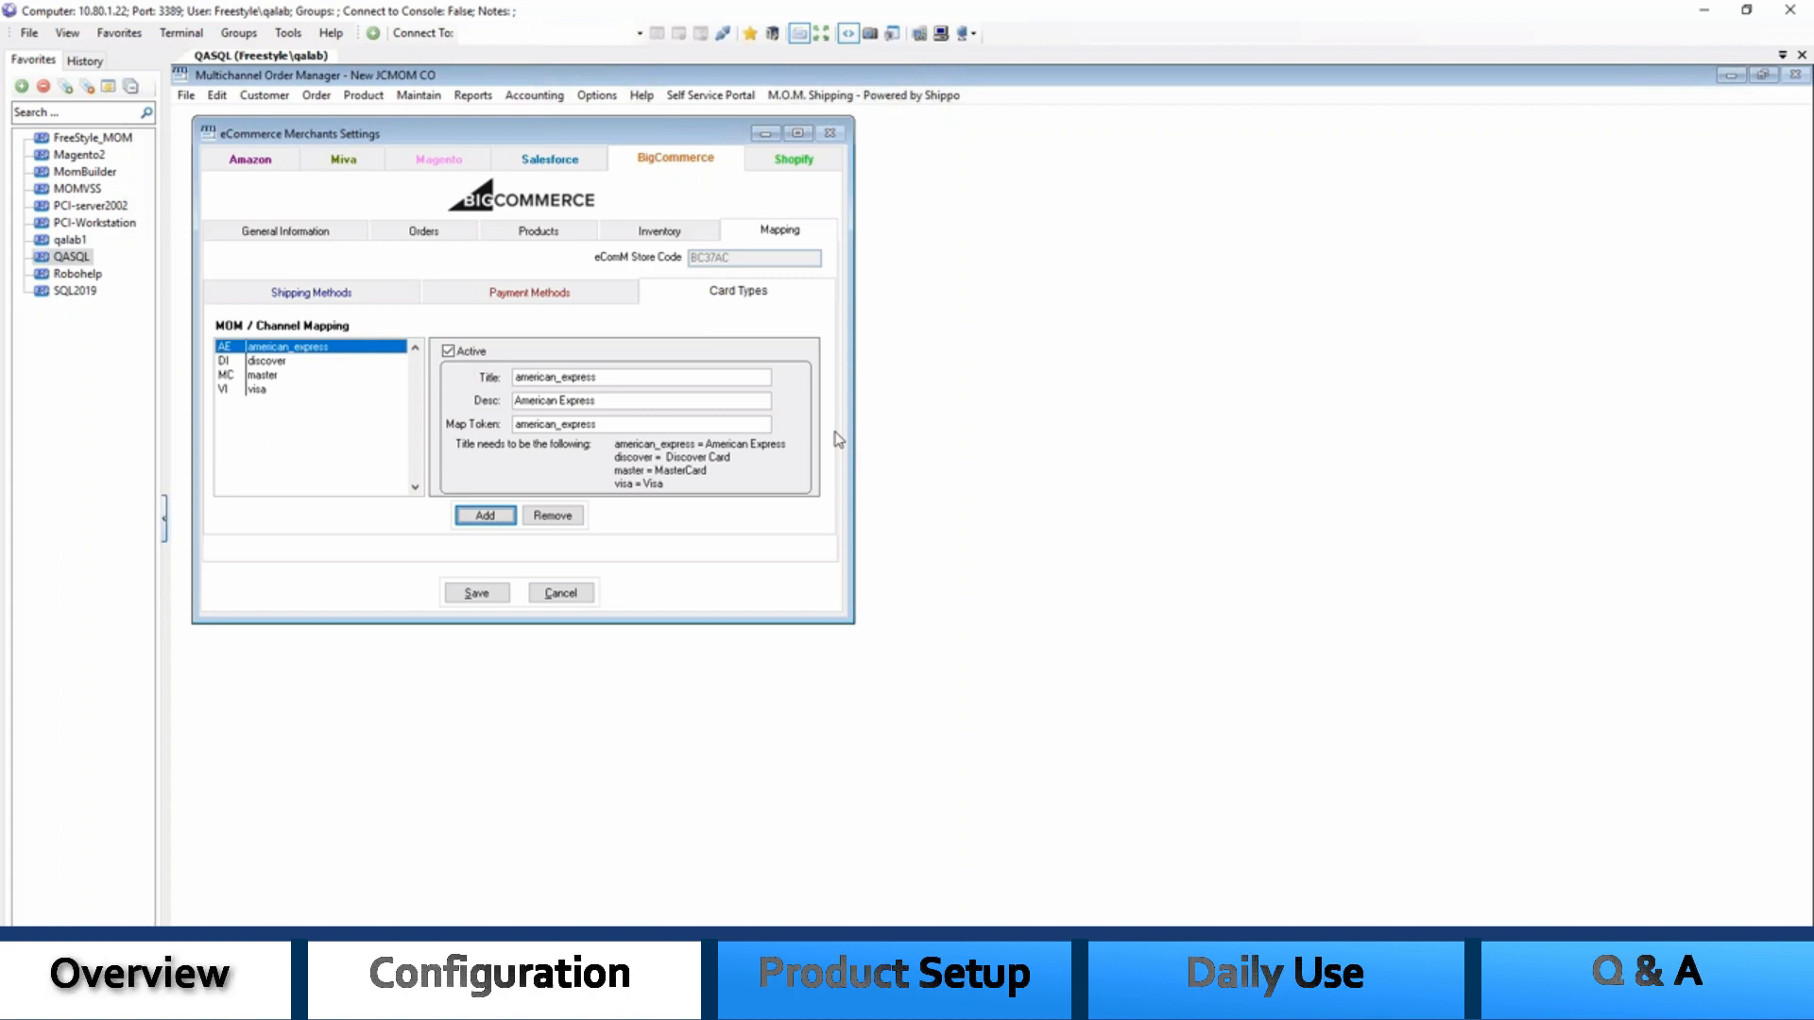
Try to save the store settings, and clear the comparison operator of the product synchronization filter
{"action": "left_click", "coordinate": [477, 594]}
{"action": "left_click", "coordinate": [1021, 576]}
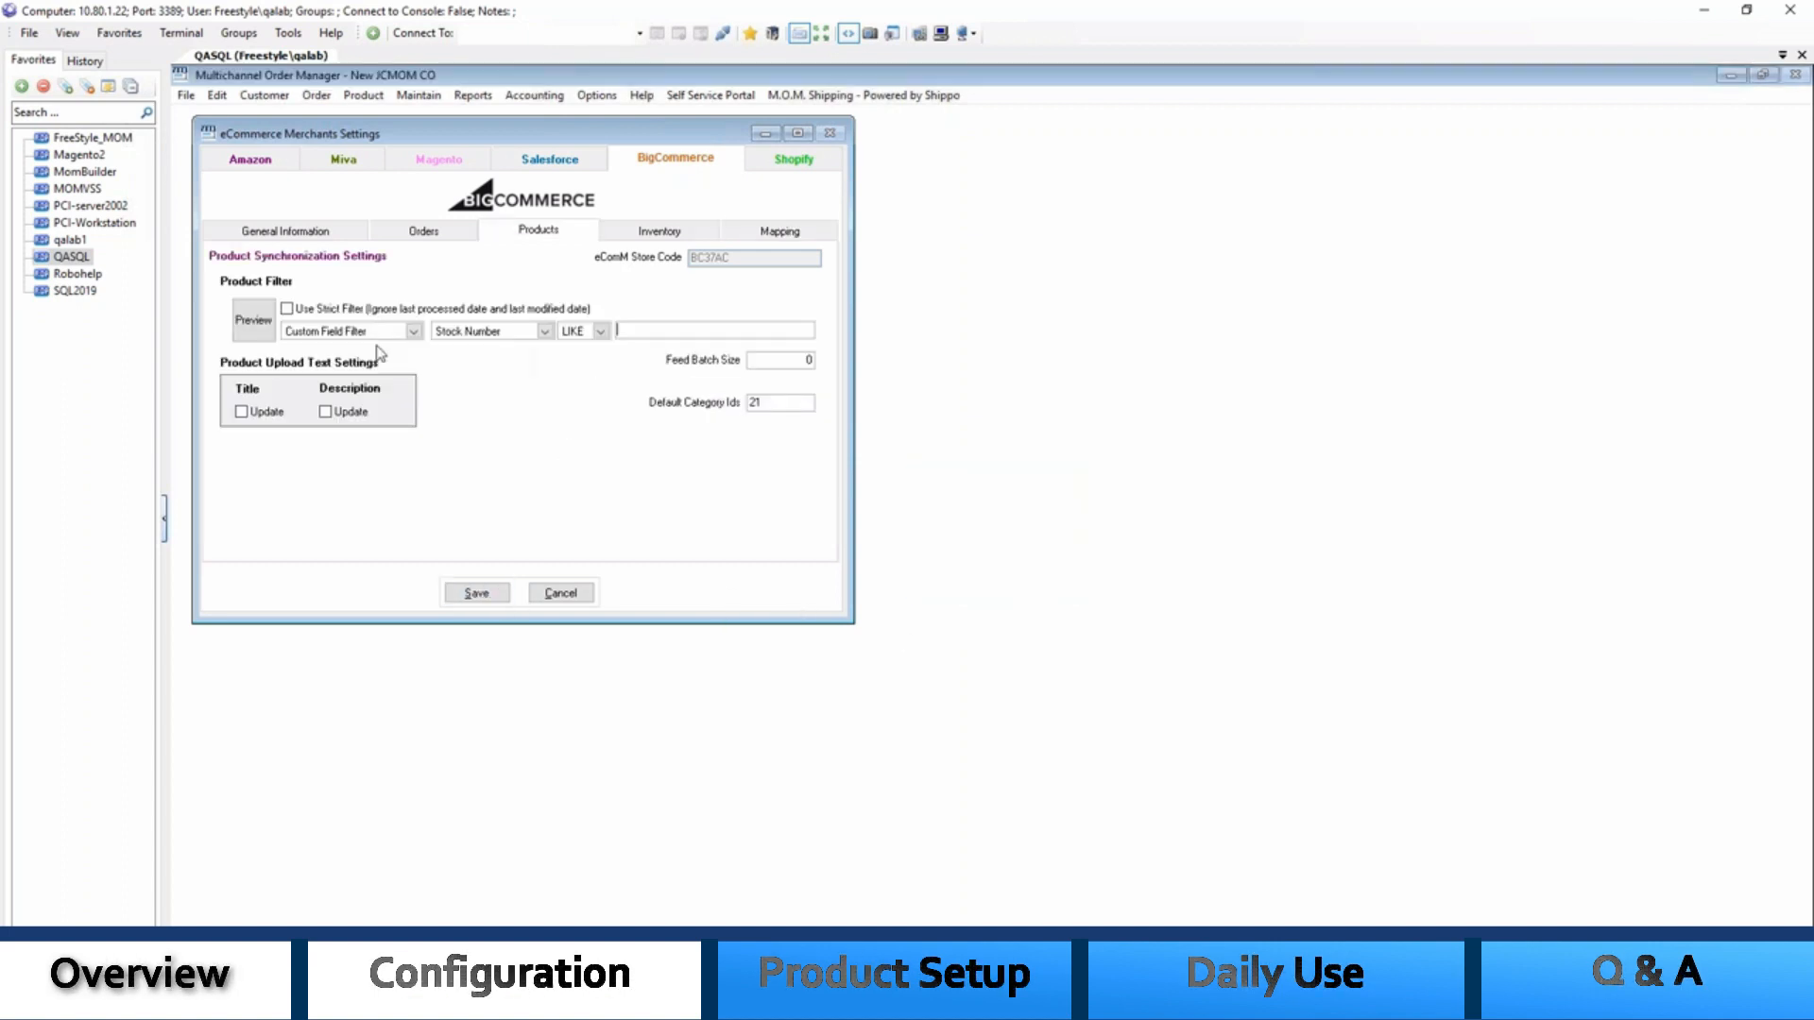
{"action": "left_click", "coordinate": [599, 332]}
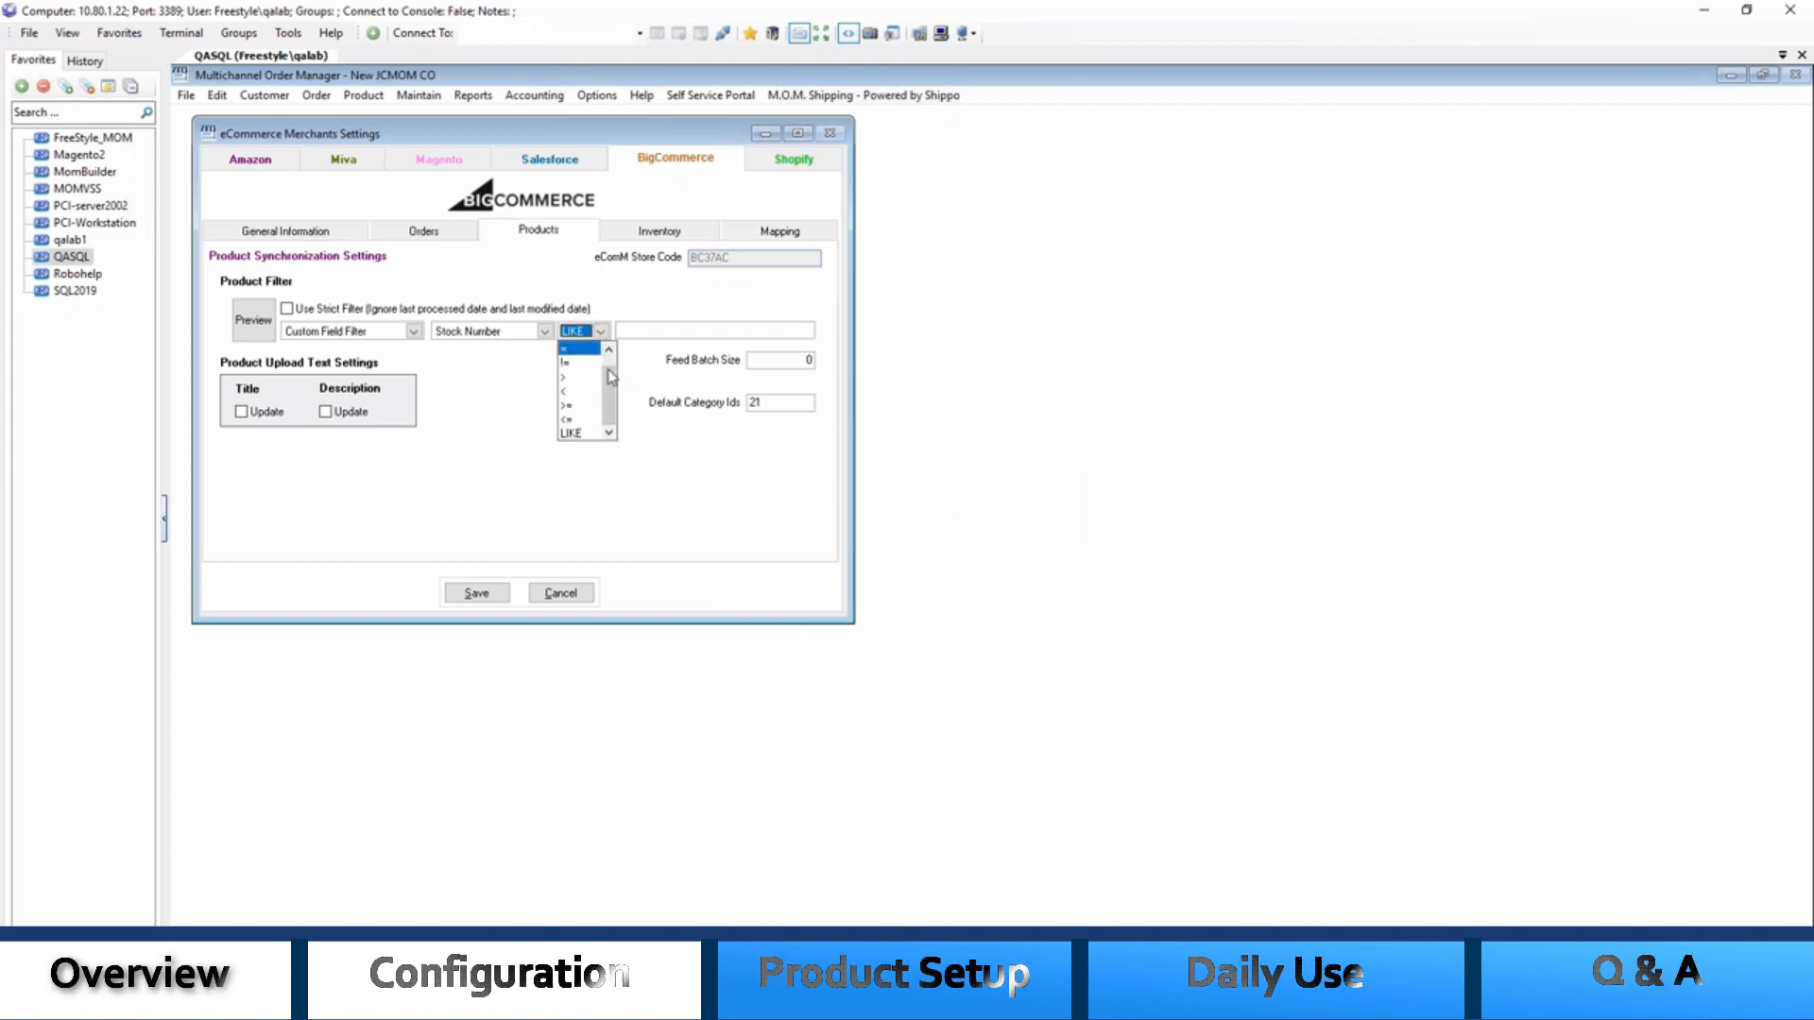
{"action": "left_click", "coordinate": [586, 357]}
{"action": "left_click", "coordinate": [594, 332]}
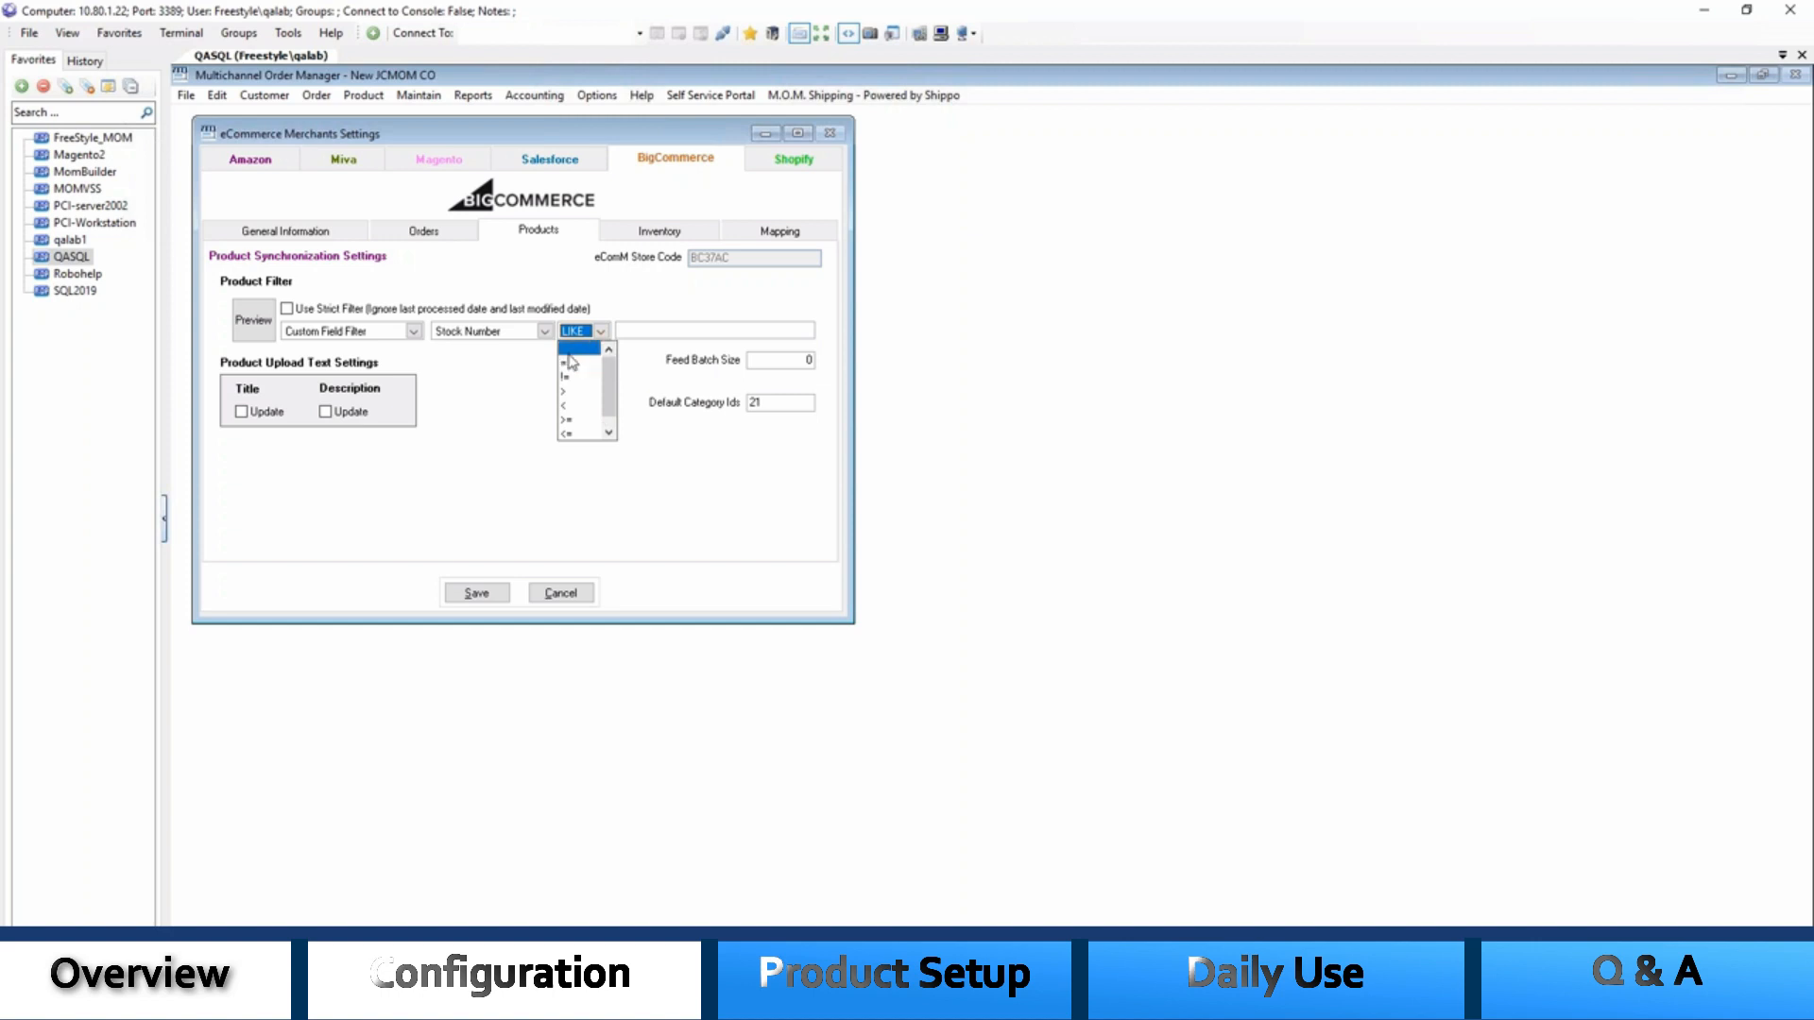
{"action": "left_click", "coordinate": [578, 351]}
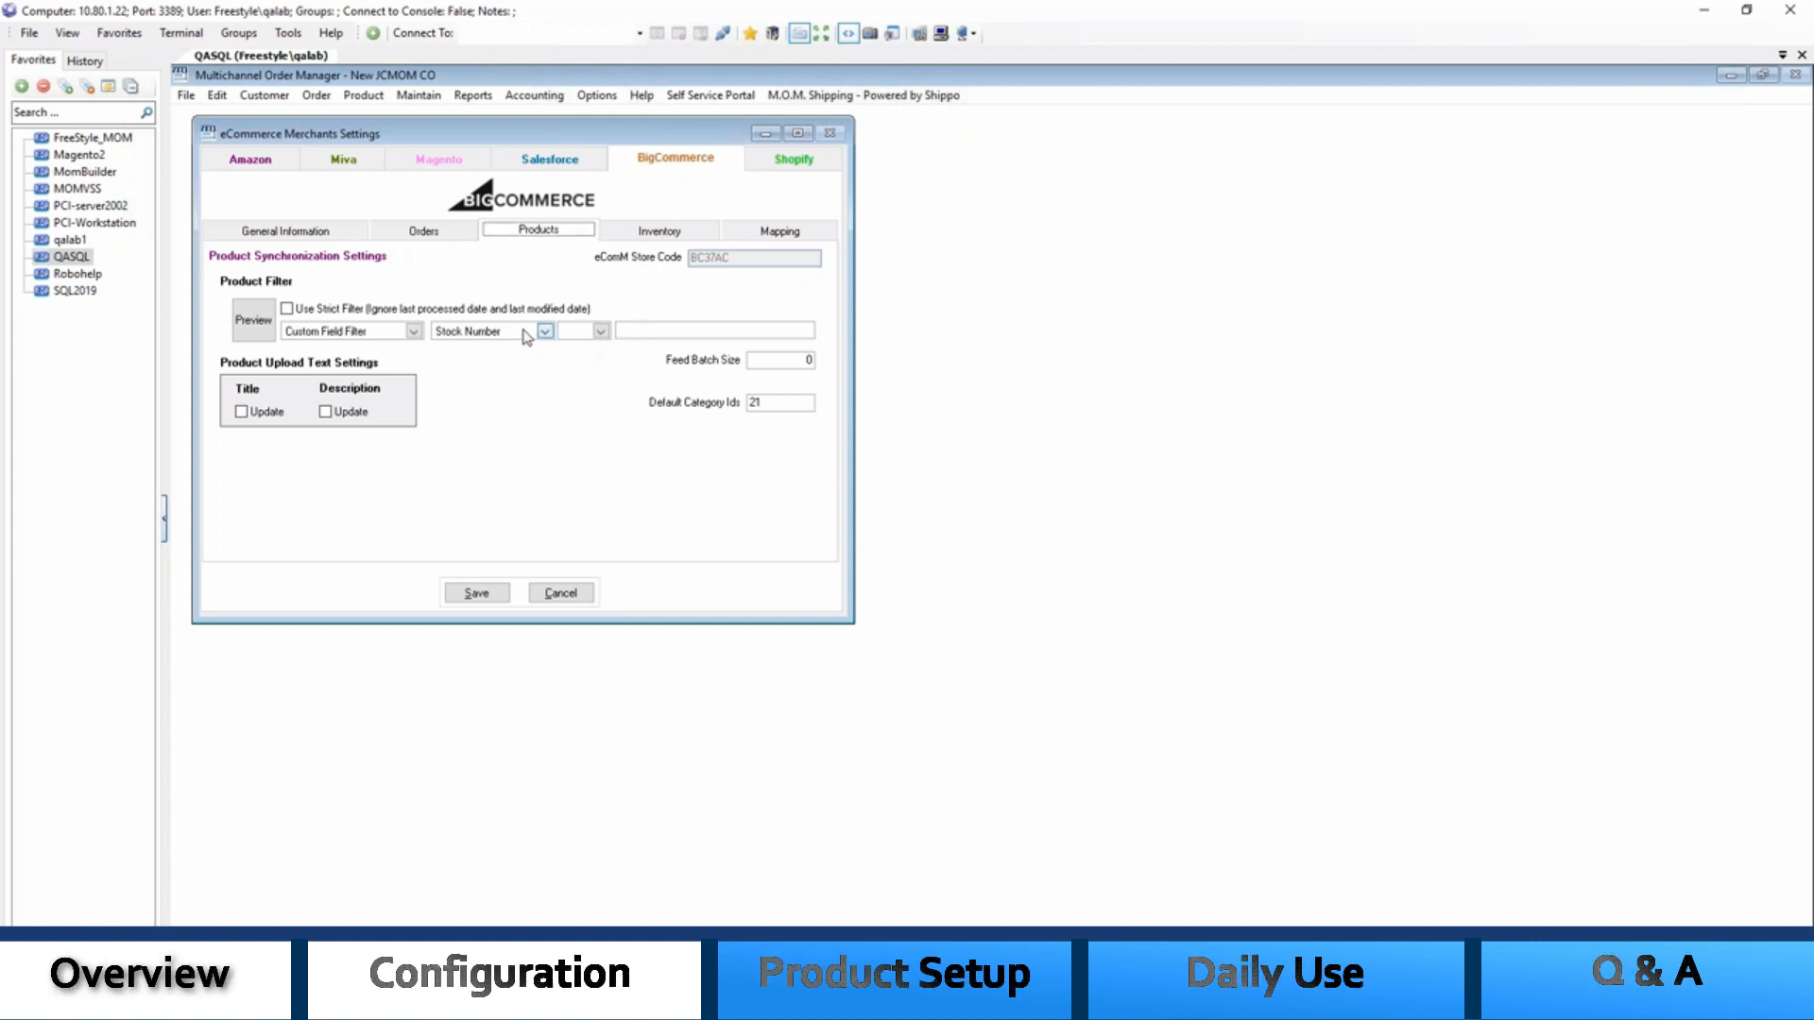
Set the product filter's field name to the blank entry and try to save the settings
{"action": "left_click", "coordinate": [545, 331]}
{"action": "left_click_drag", "start_coordinate": [764, 358], "coordinate": [764, 344]}
{"action": "left_click", "coordinate": [662, 348]}
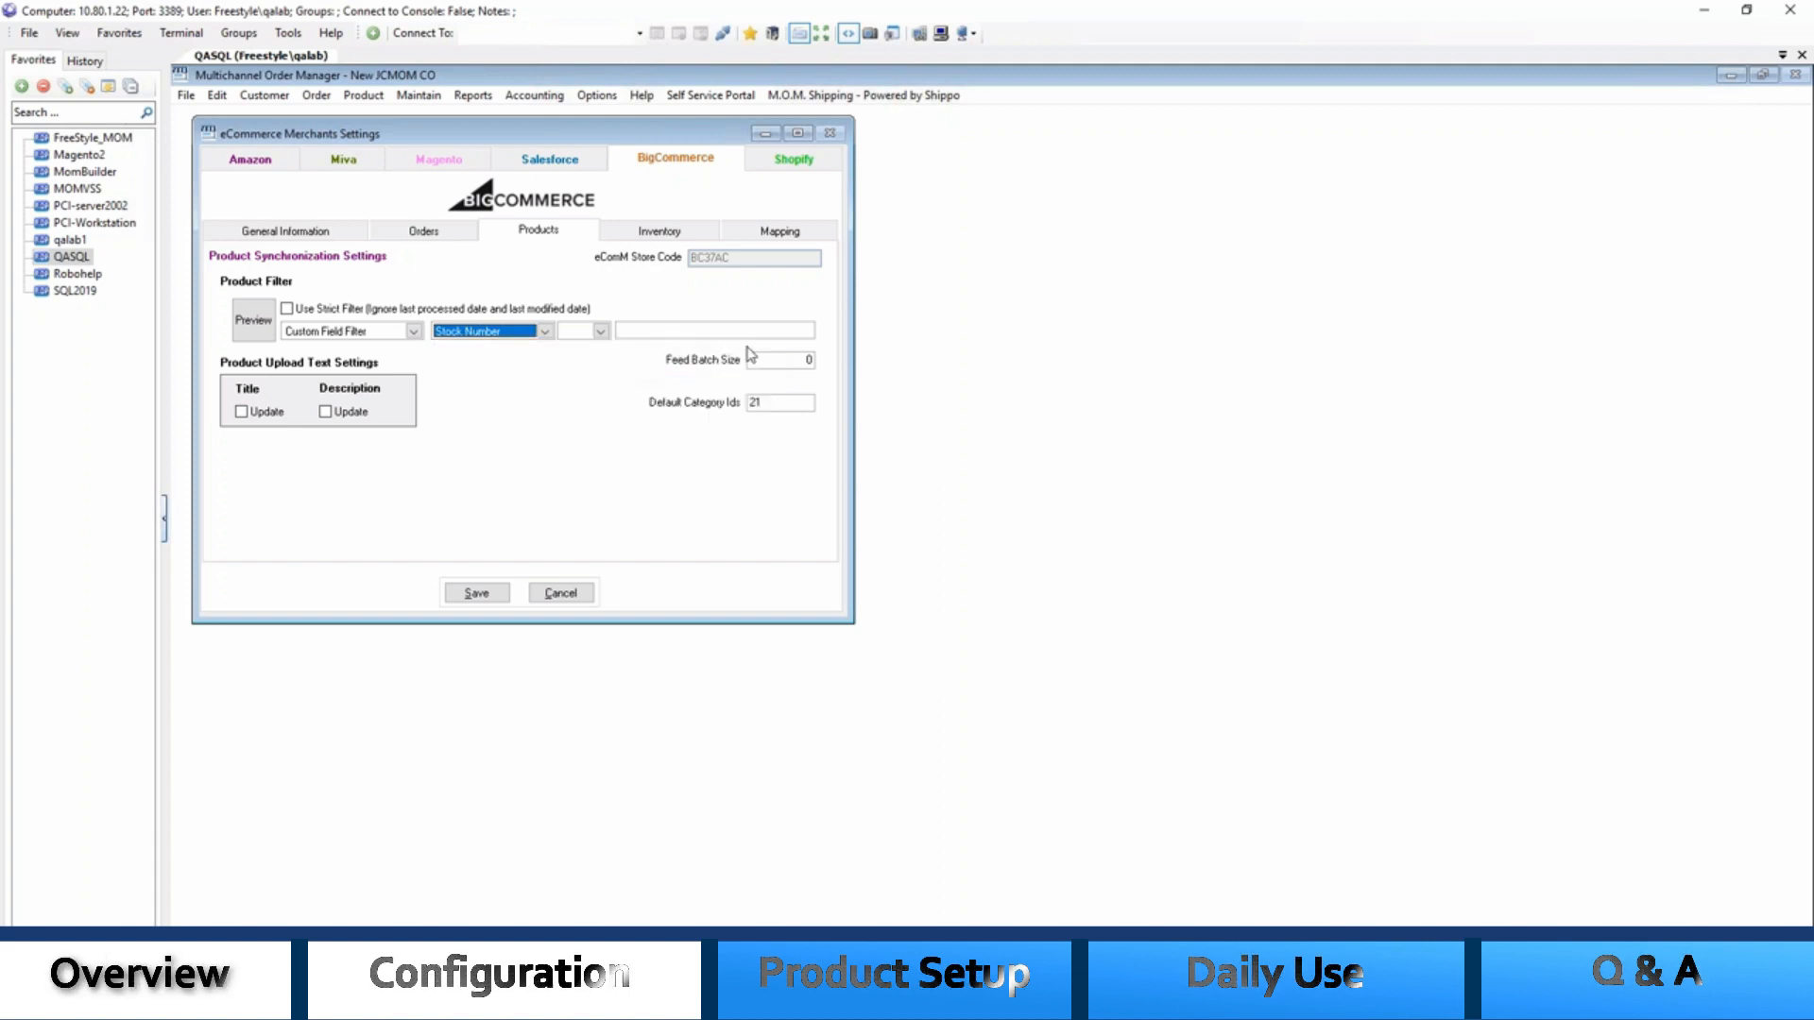
{"action": "left_click", "coordinate": [542, 333]}
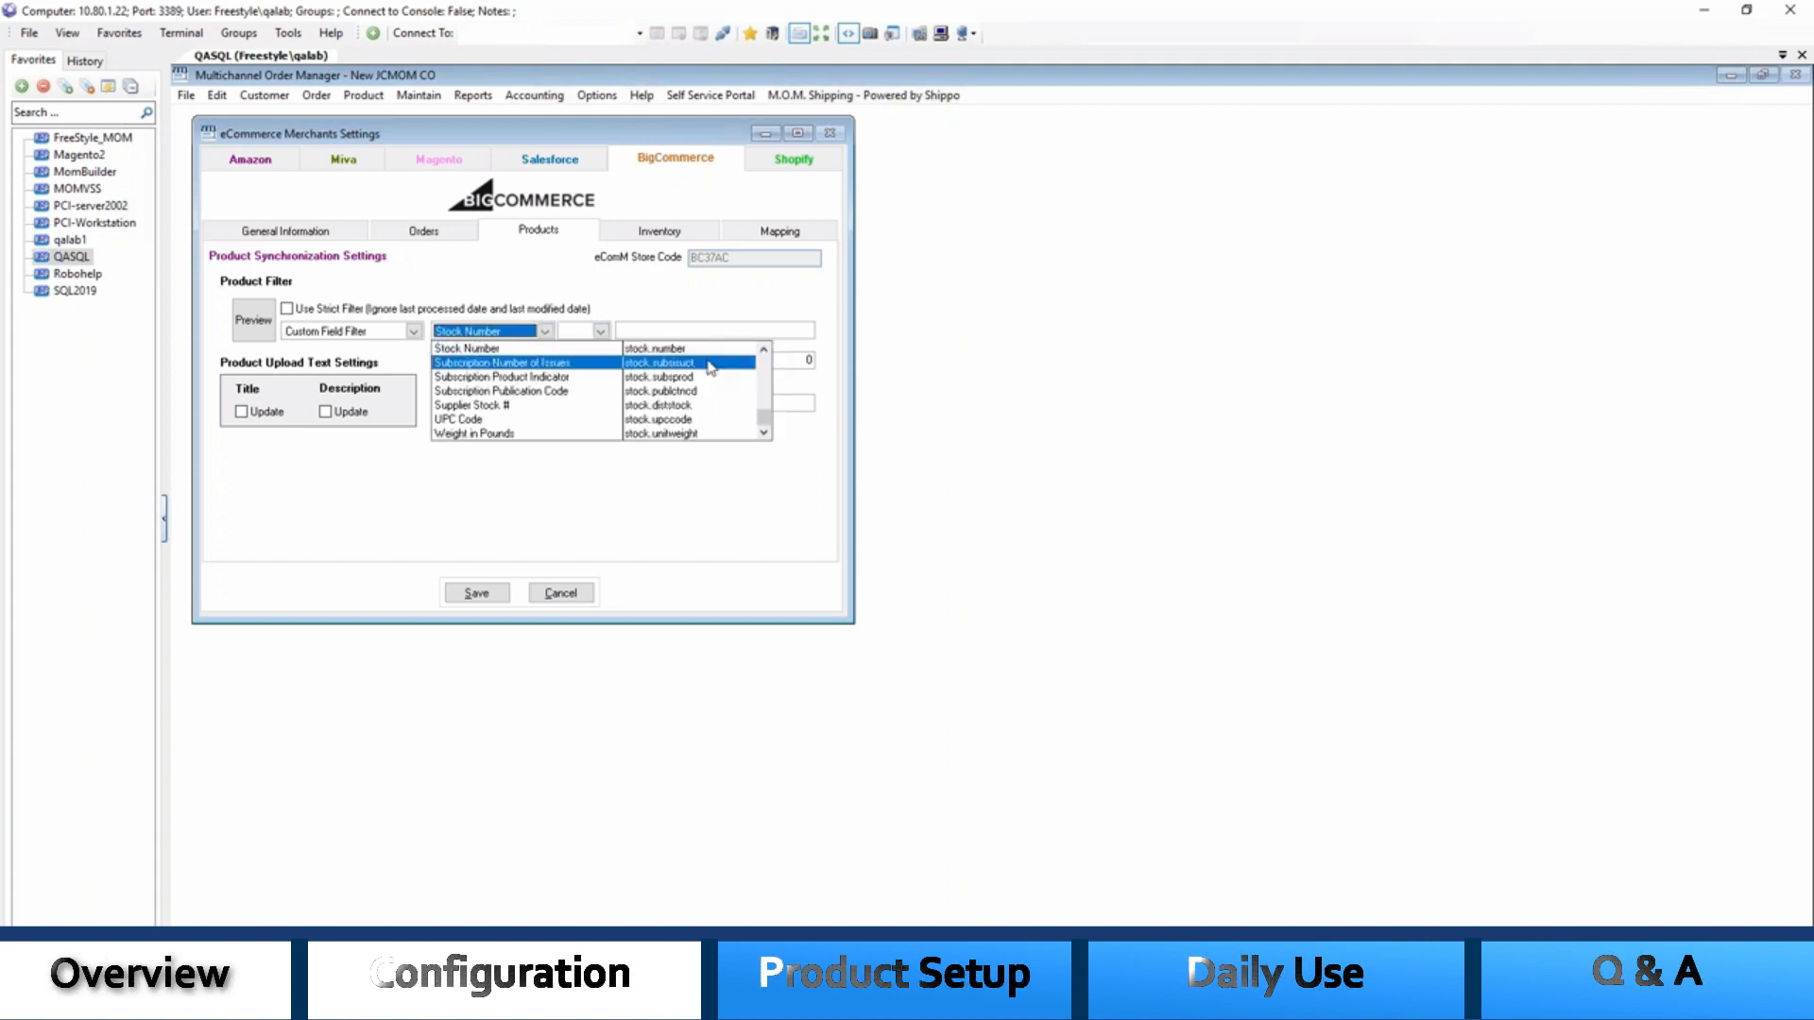
{"action": "left_click", "coordinate": [765, 364]}
{"action": "left_click", "coordinate": [765, 364]}
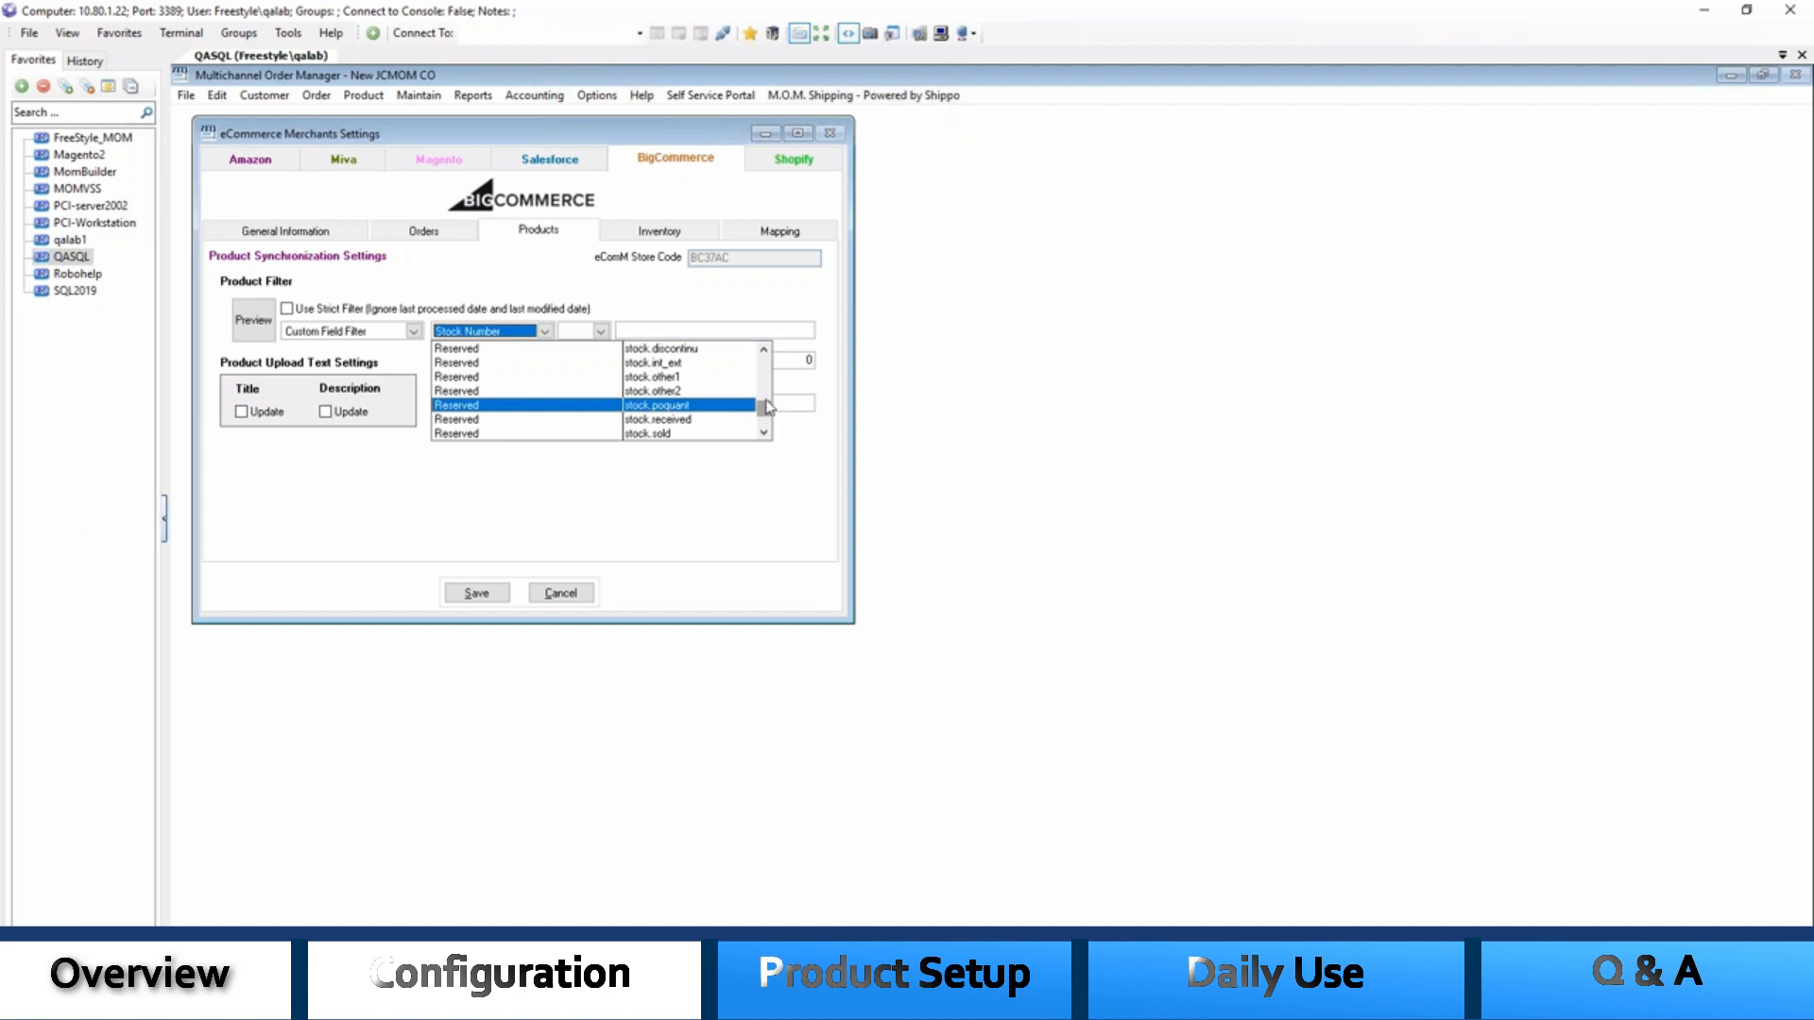
{"action": "scroll", "coordinate": [767, 406], "scroll_direction": "up", "scroll_amount": 5}
{"action": "left_click", "coordinate": [642, 356]}
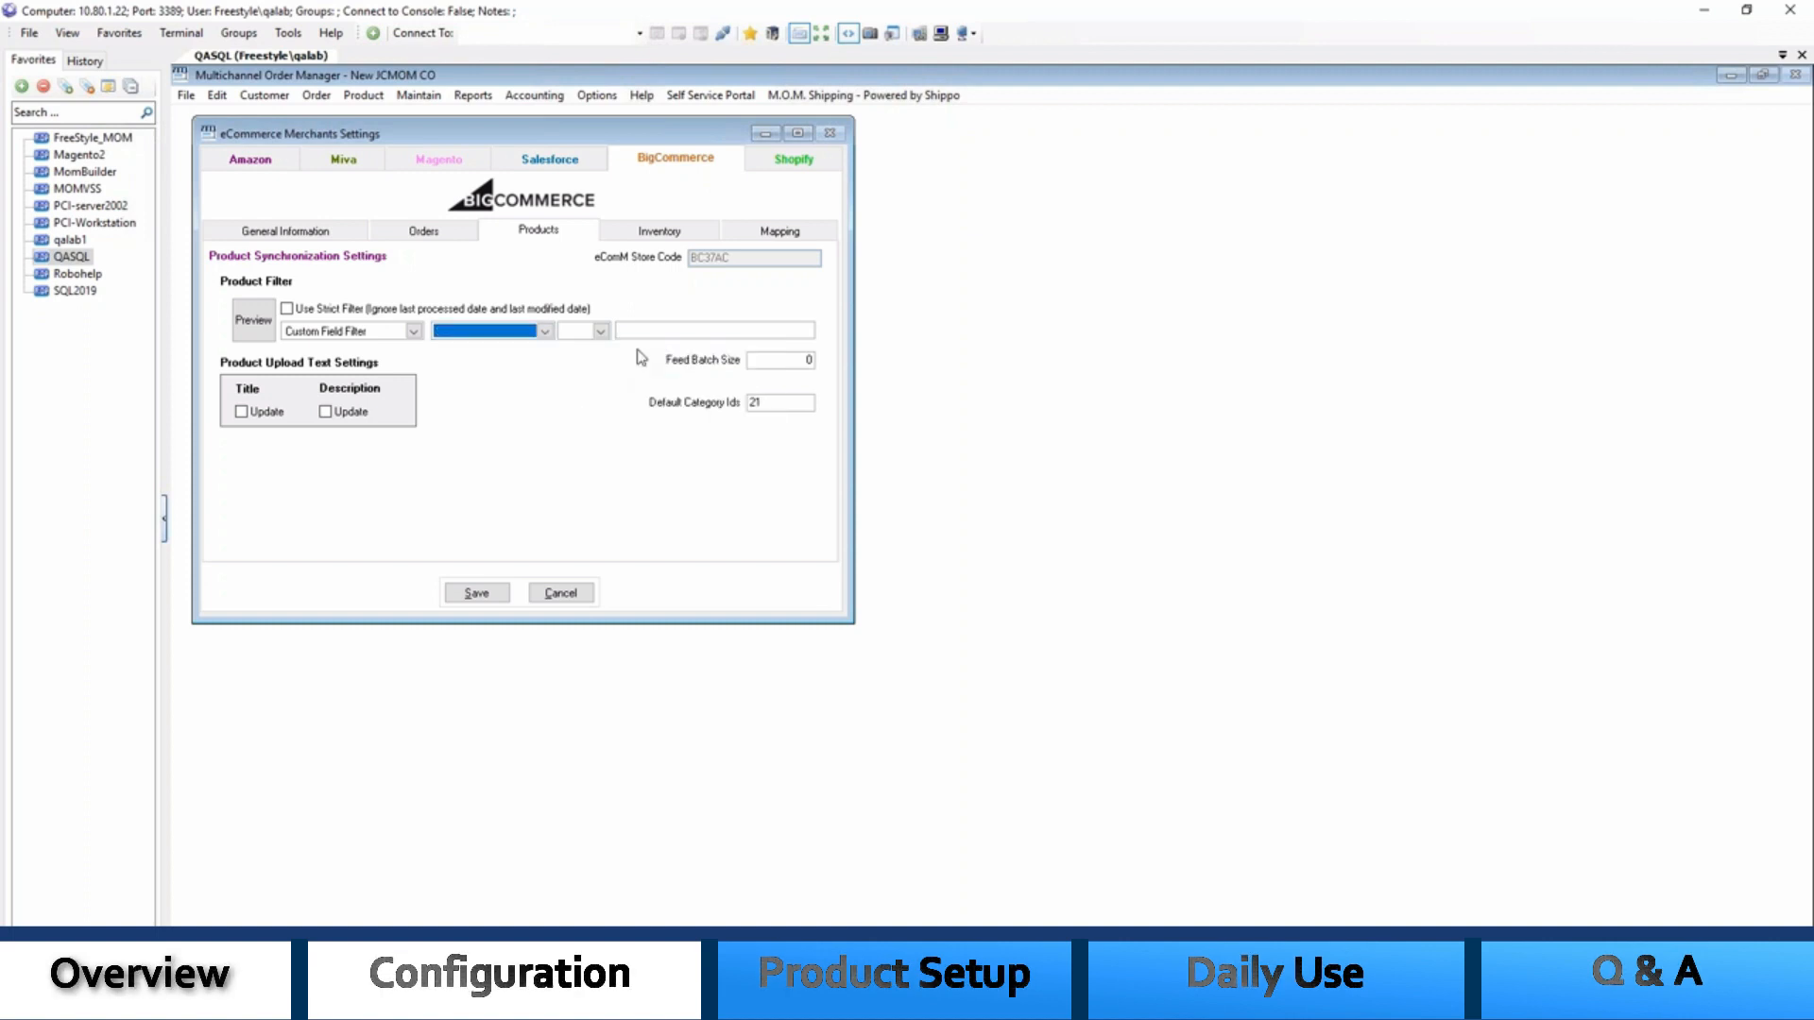
{"action": "left_click", "coordinate": [478, 592]}
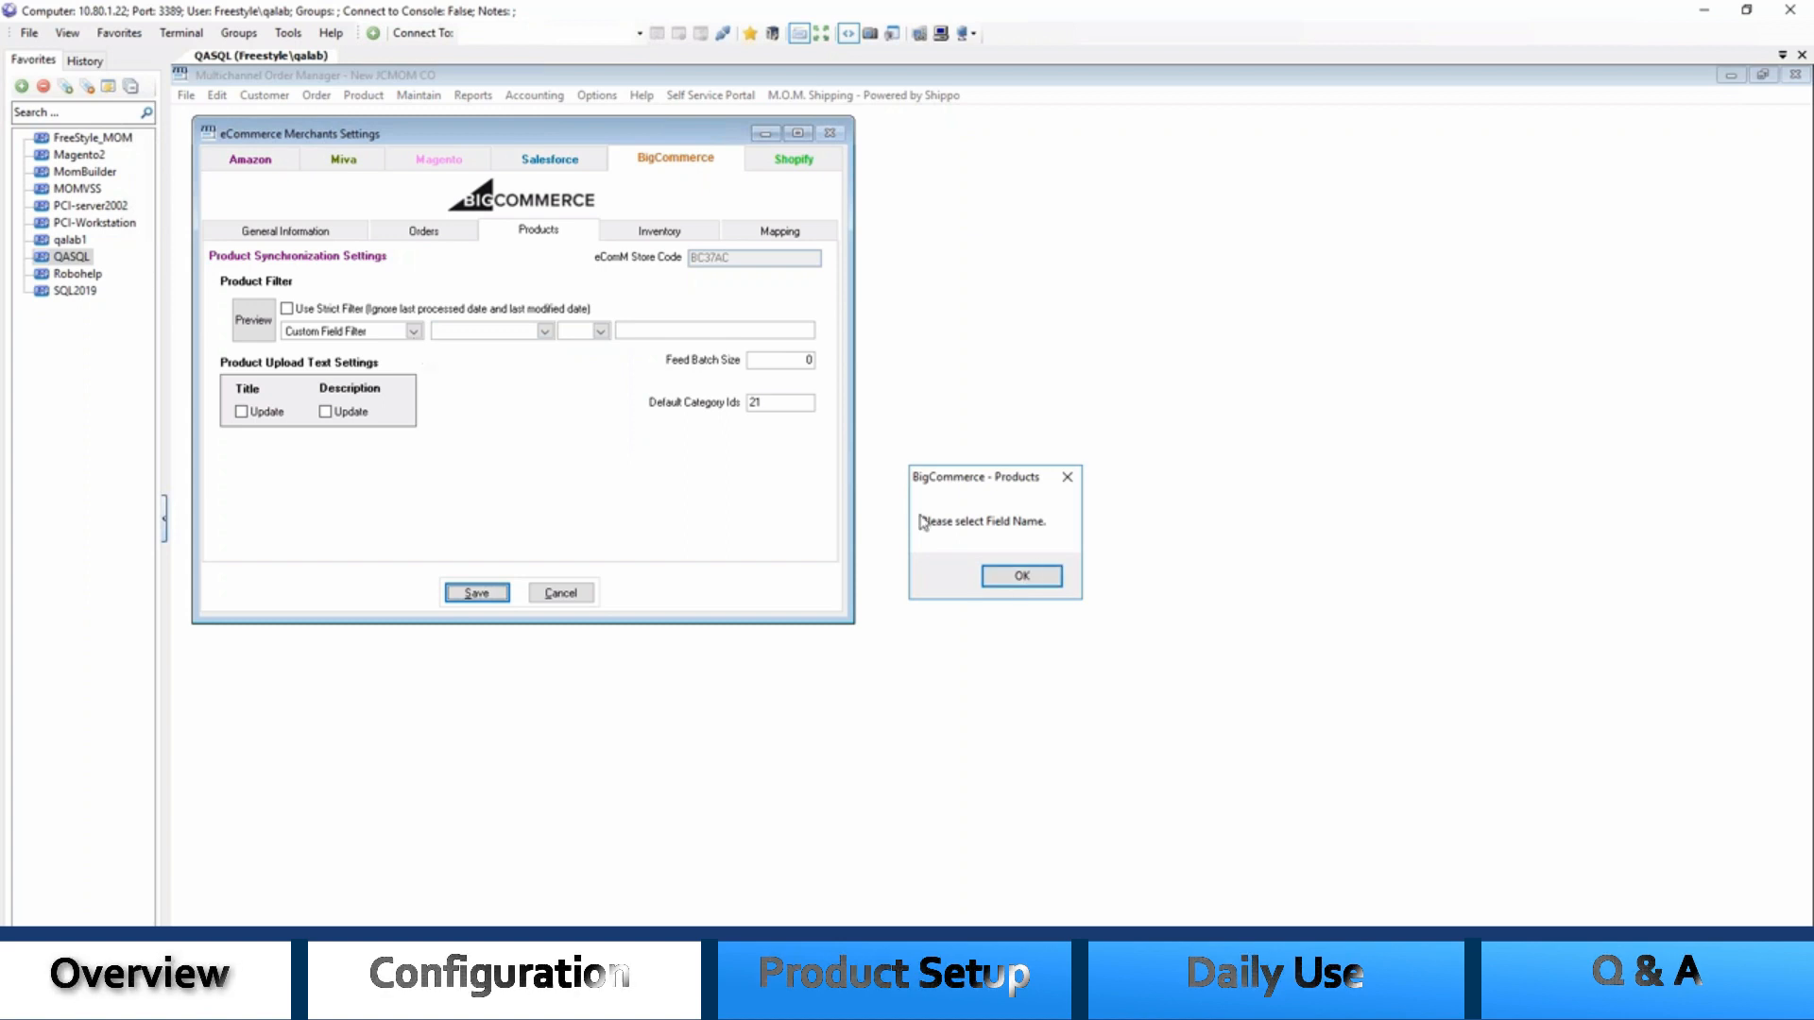
{"action": "left_click", "coordinate": [1022, 576]}
Set the product synchronization filter to Channel Products and save the BigCommerce store settings
{"action": "left_click", "coordinate": [415, 338]}
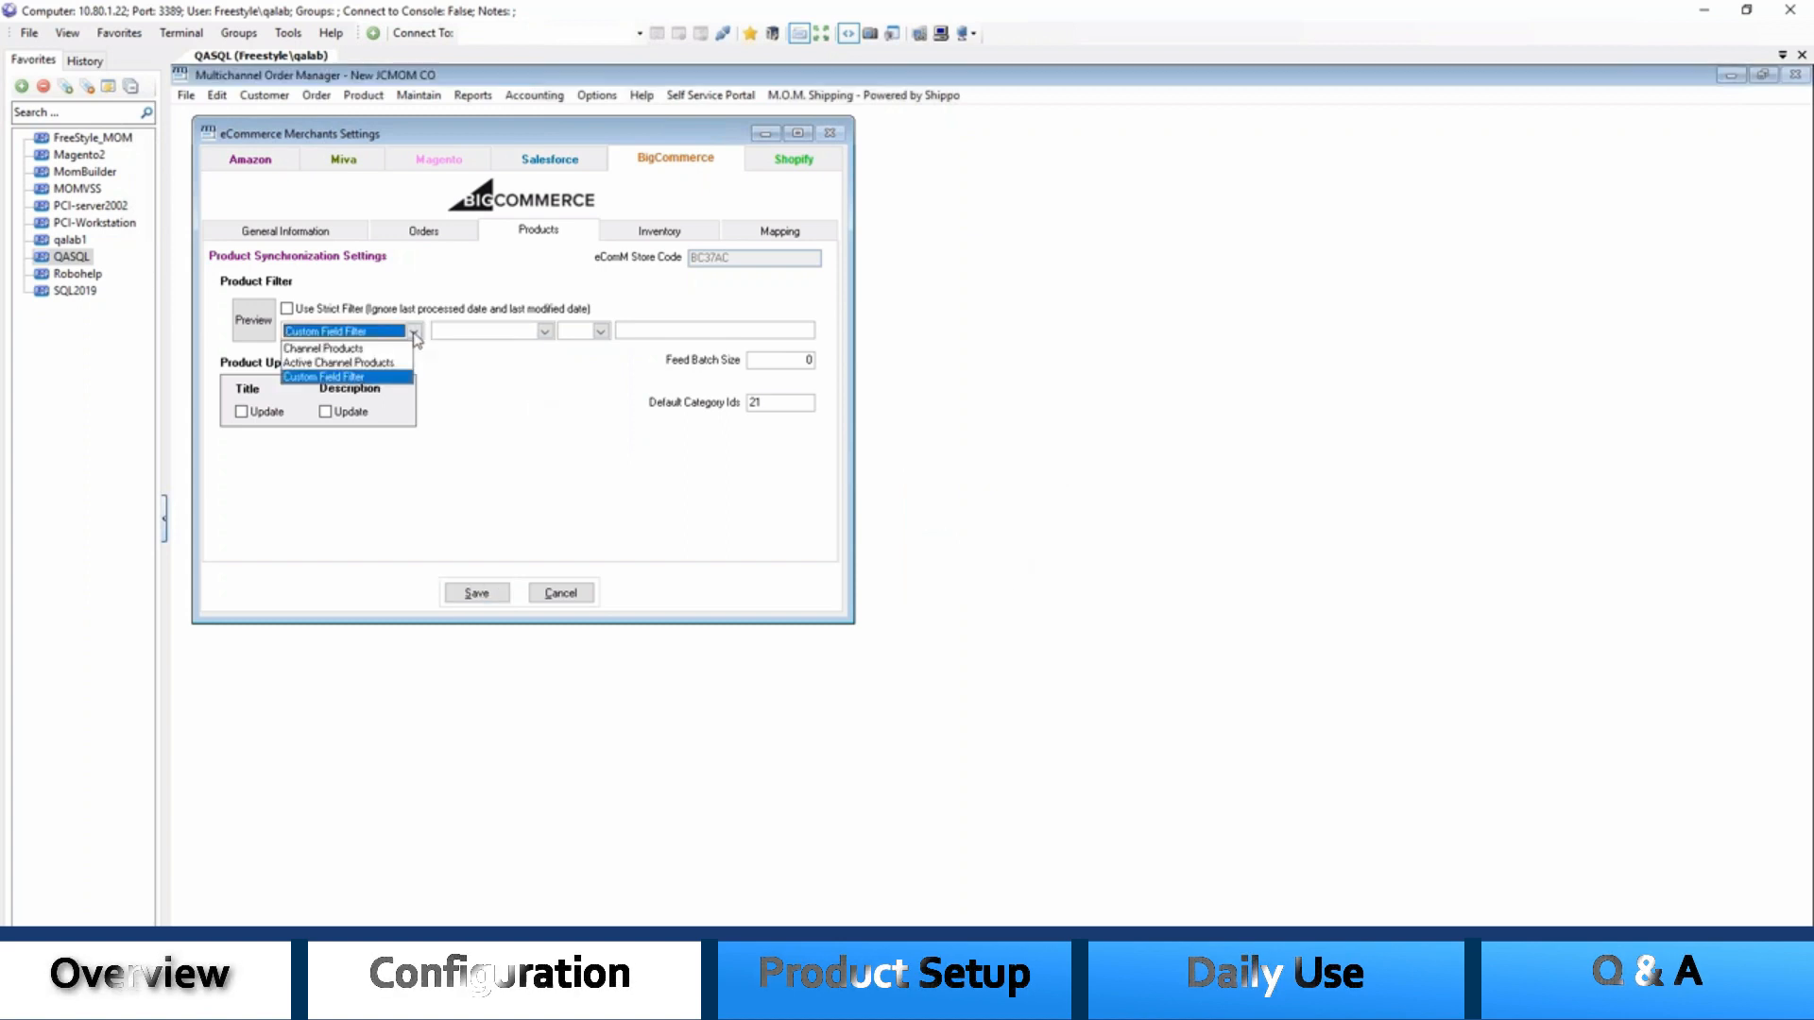
{"action": "left_click", "coordinate": [380, 352]}
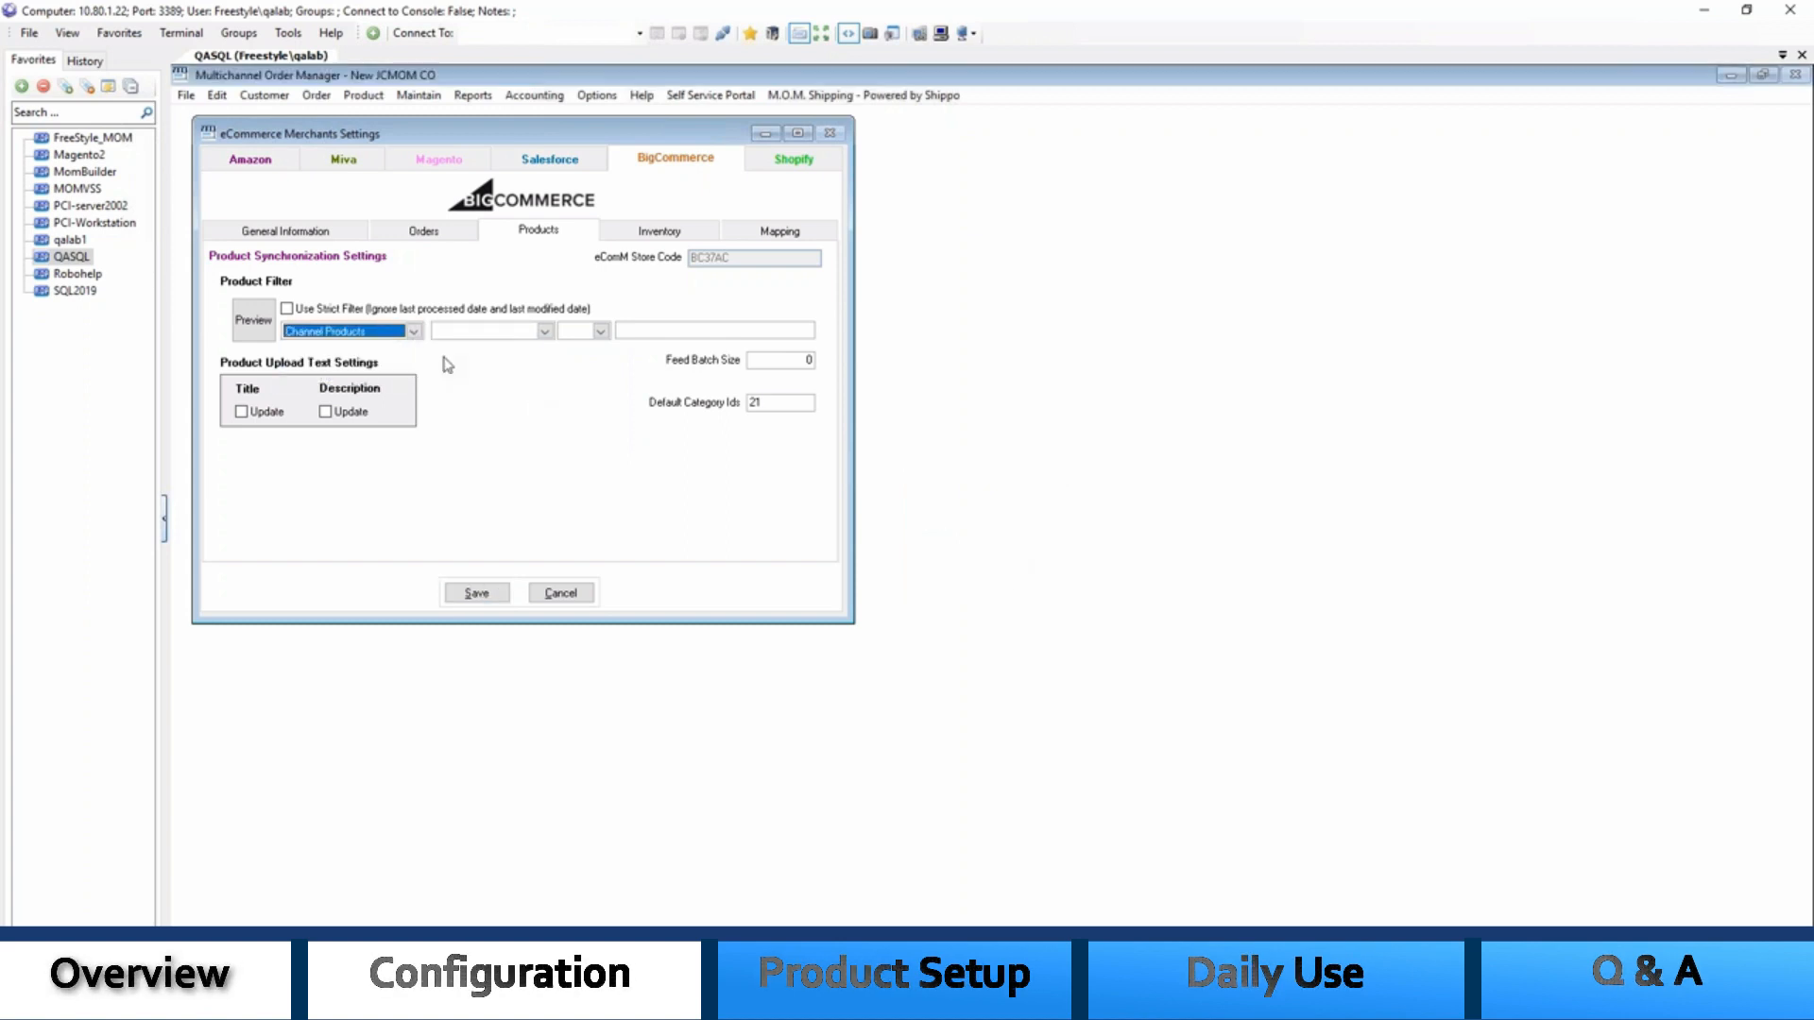
{"action": "left_click", "coordinate": [476, 592]}
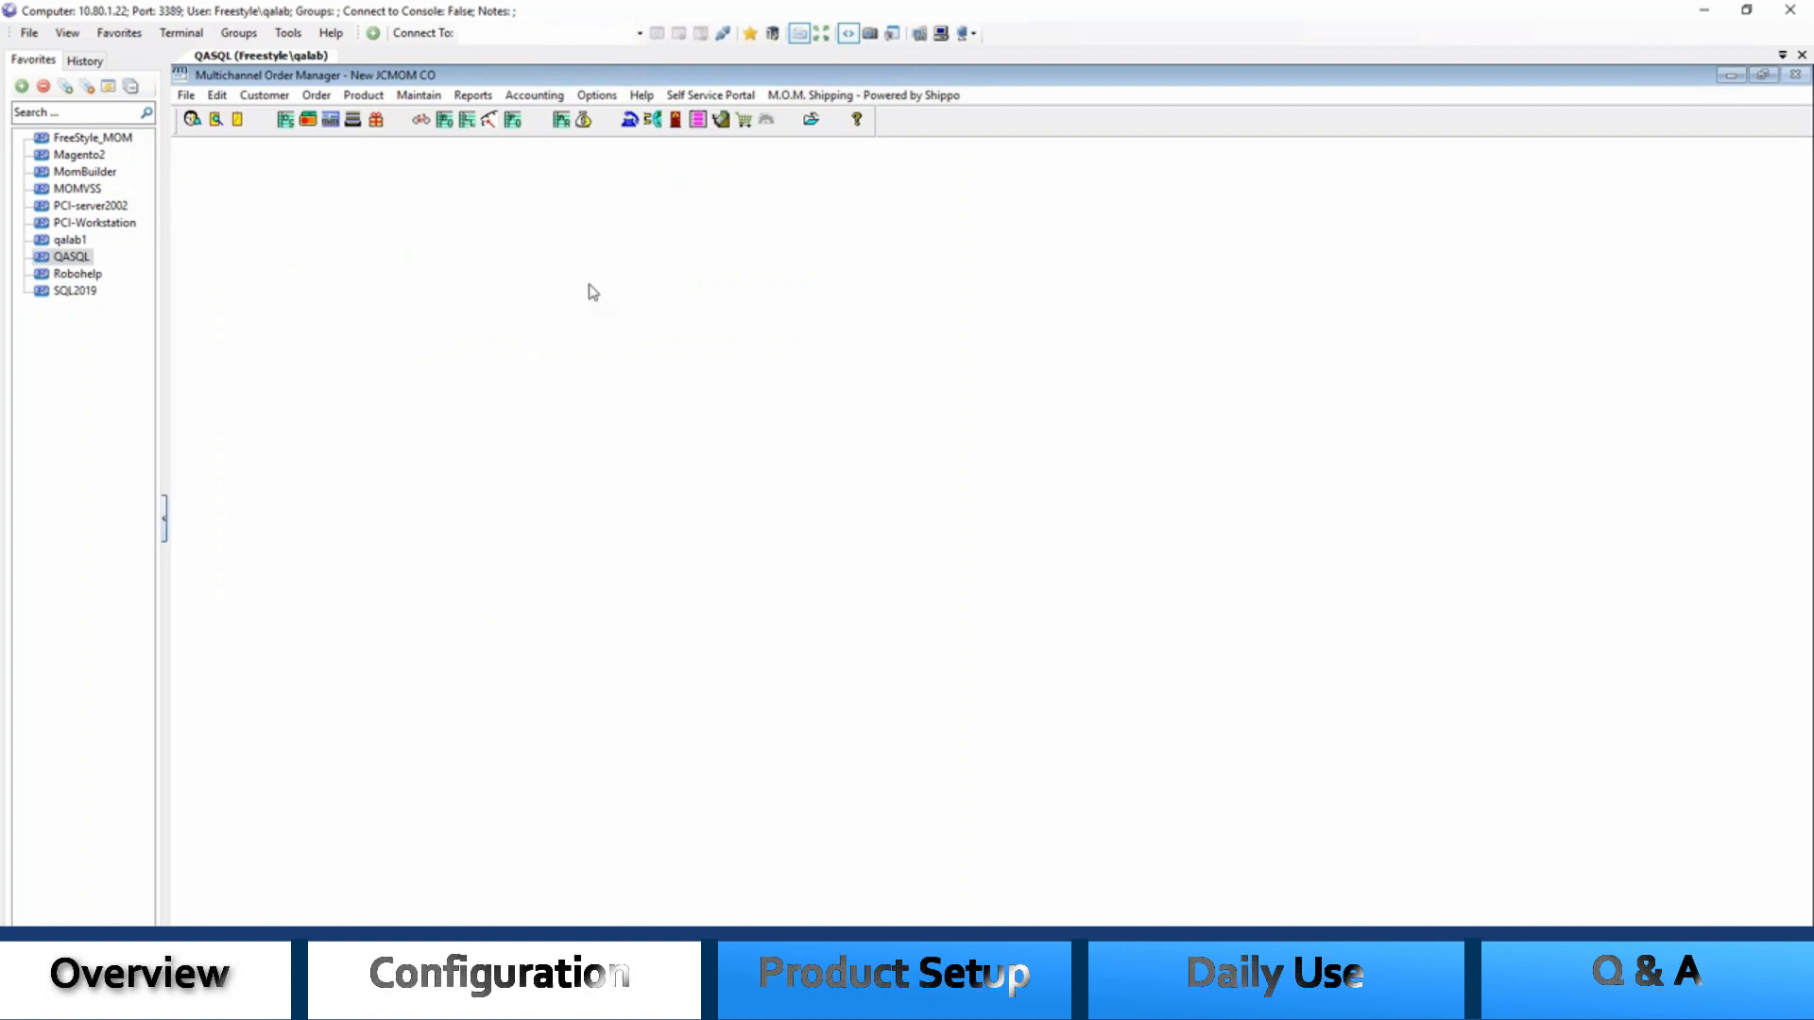
Look up the stock item SLCTBS COLOR, Fog Linen Chambray Towel - Beige Stripe, and open its information
{"action": "left_click", "coordinate": [421, 120]}
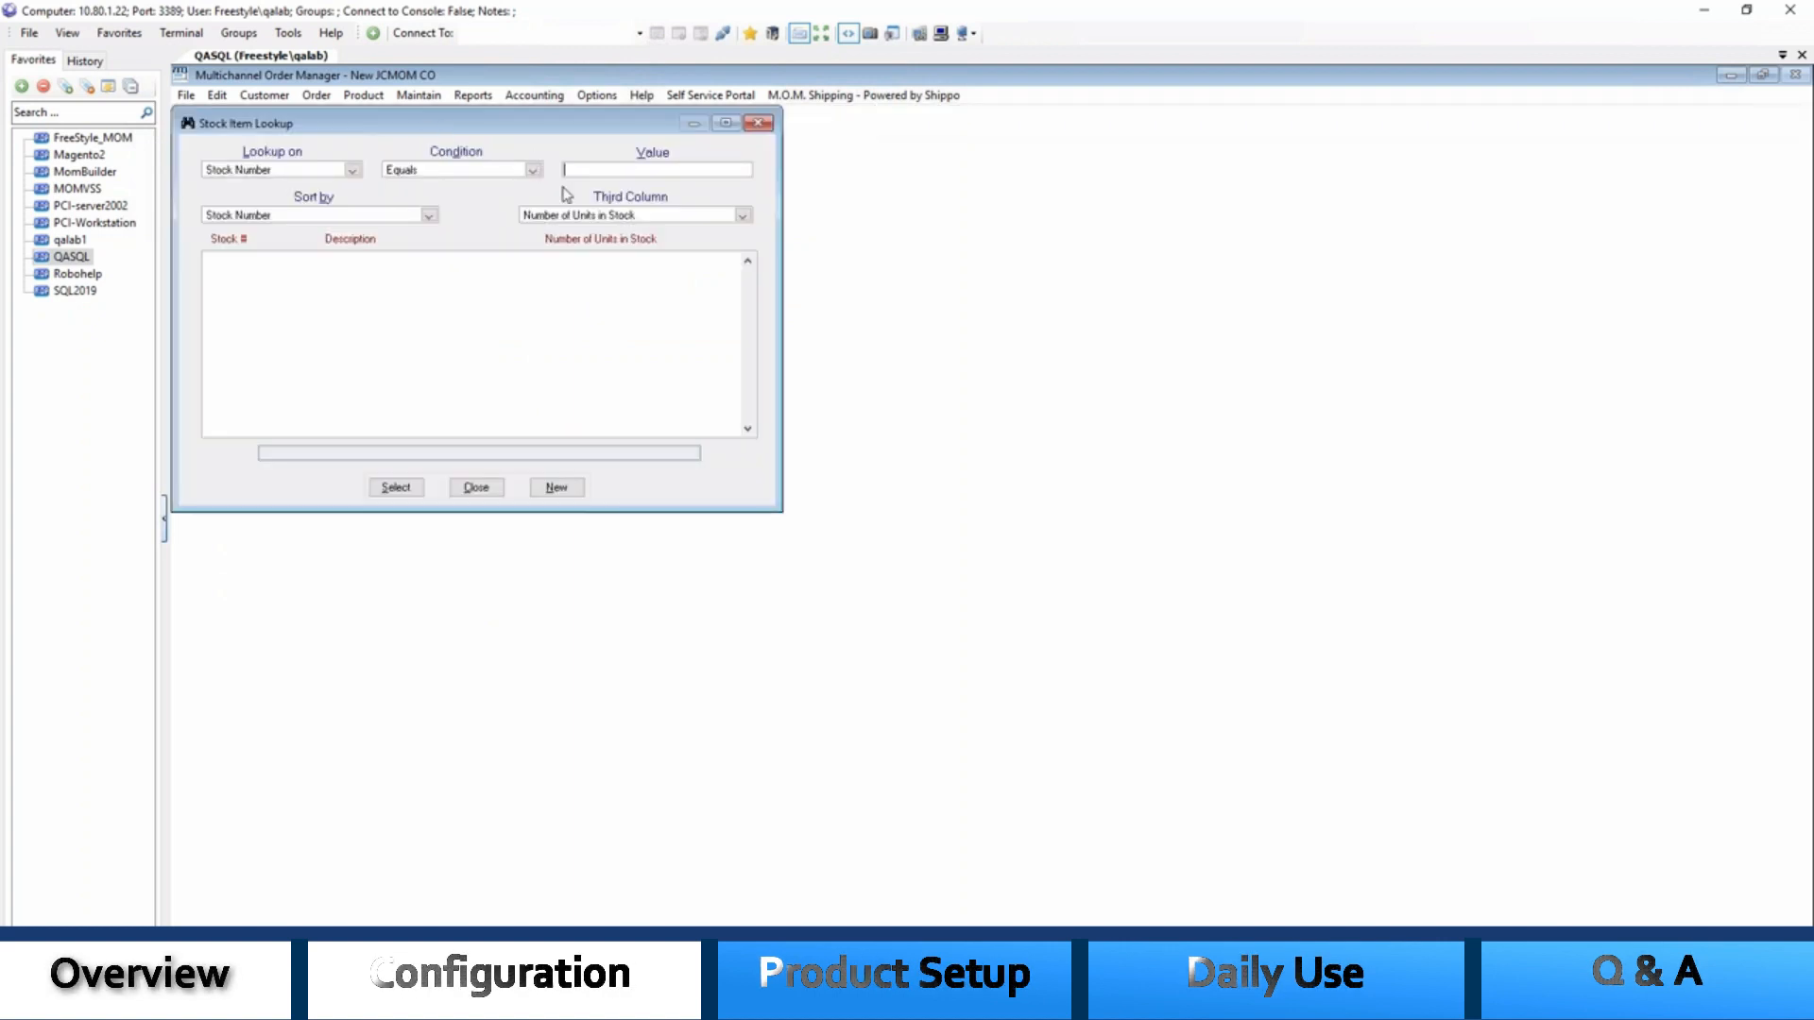
{"action": "left_click", "coordinate": [352, 345]}
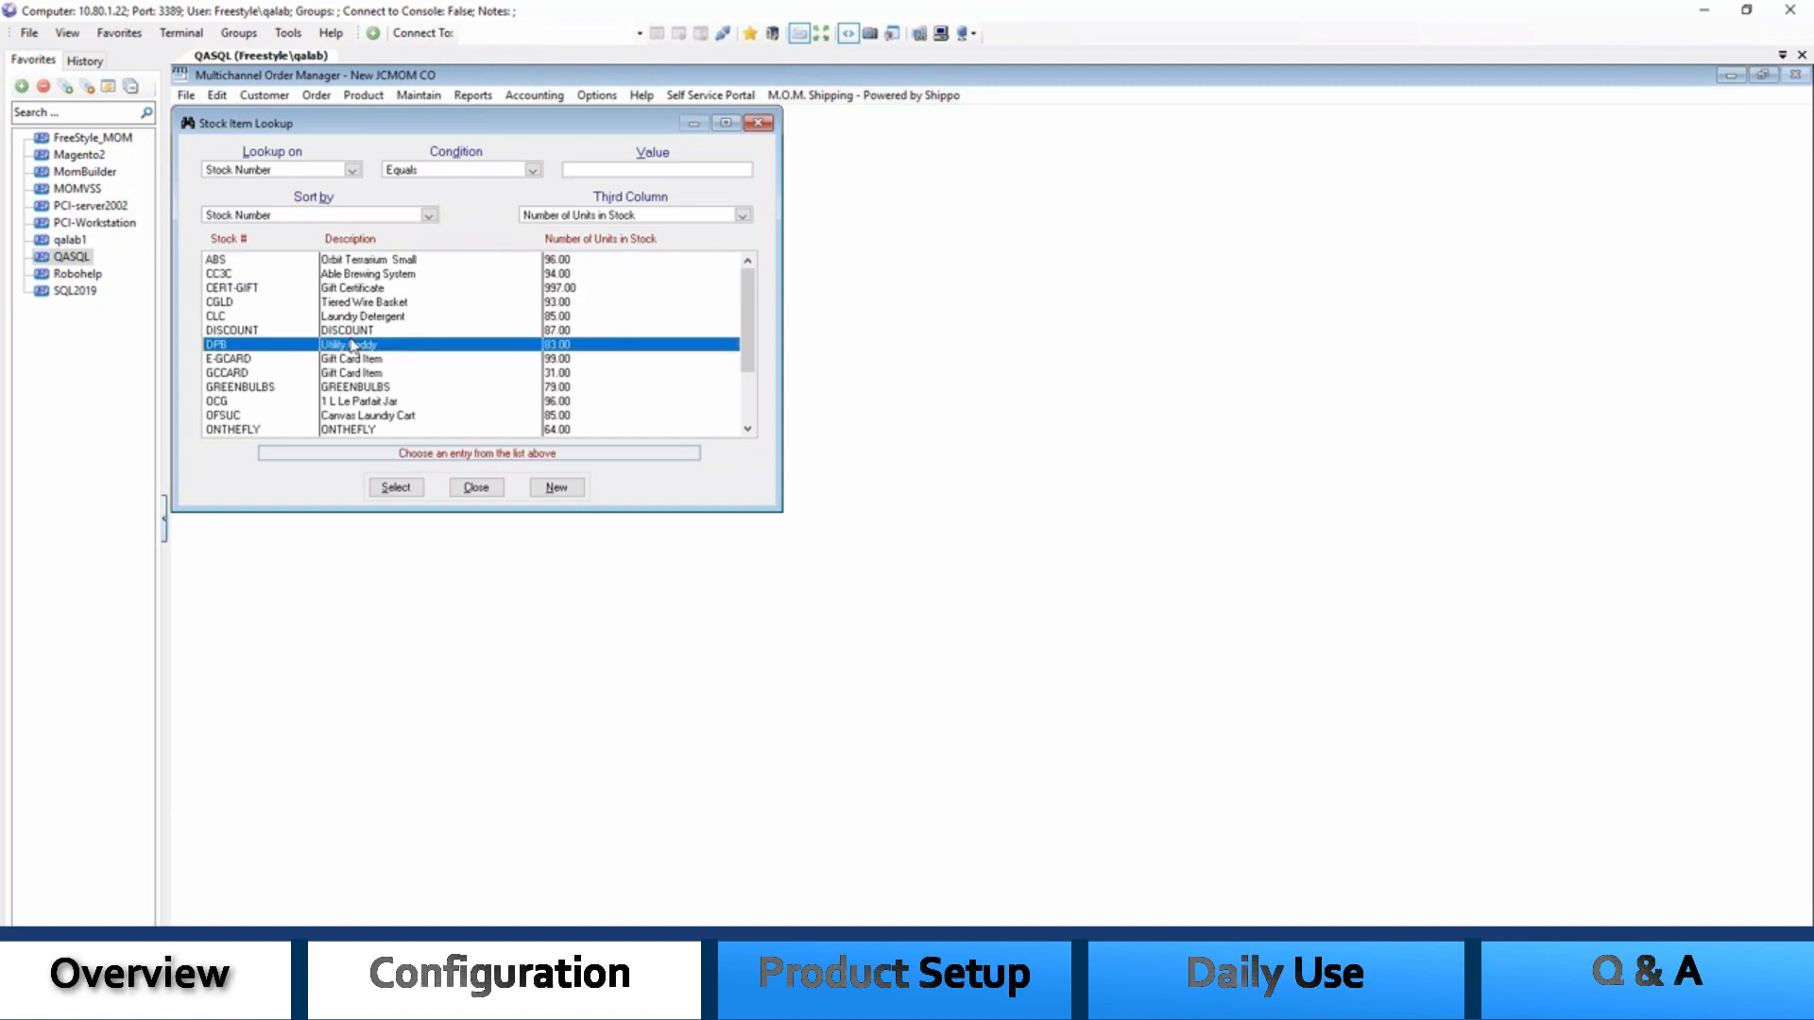
{"action": "scroll", "coordinate": [351, 344], "scroll_direction": "down", "scroll_amount": 1}
{"action": "left_click", "coordinate": [314, 430]}
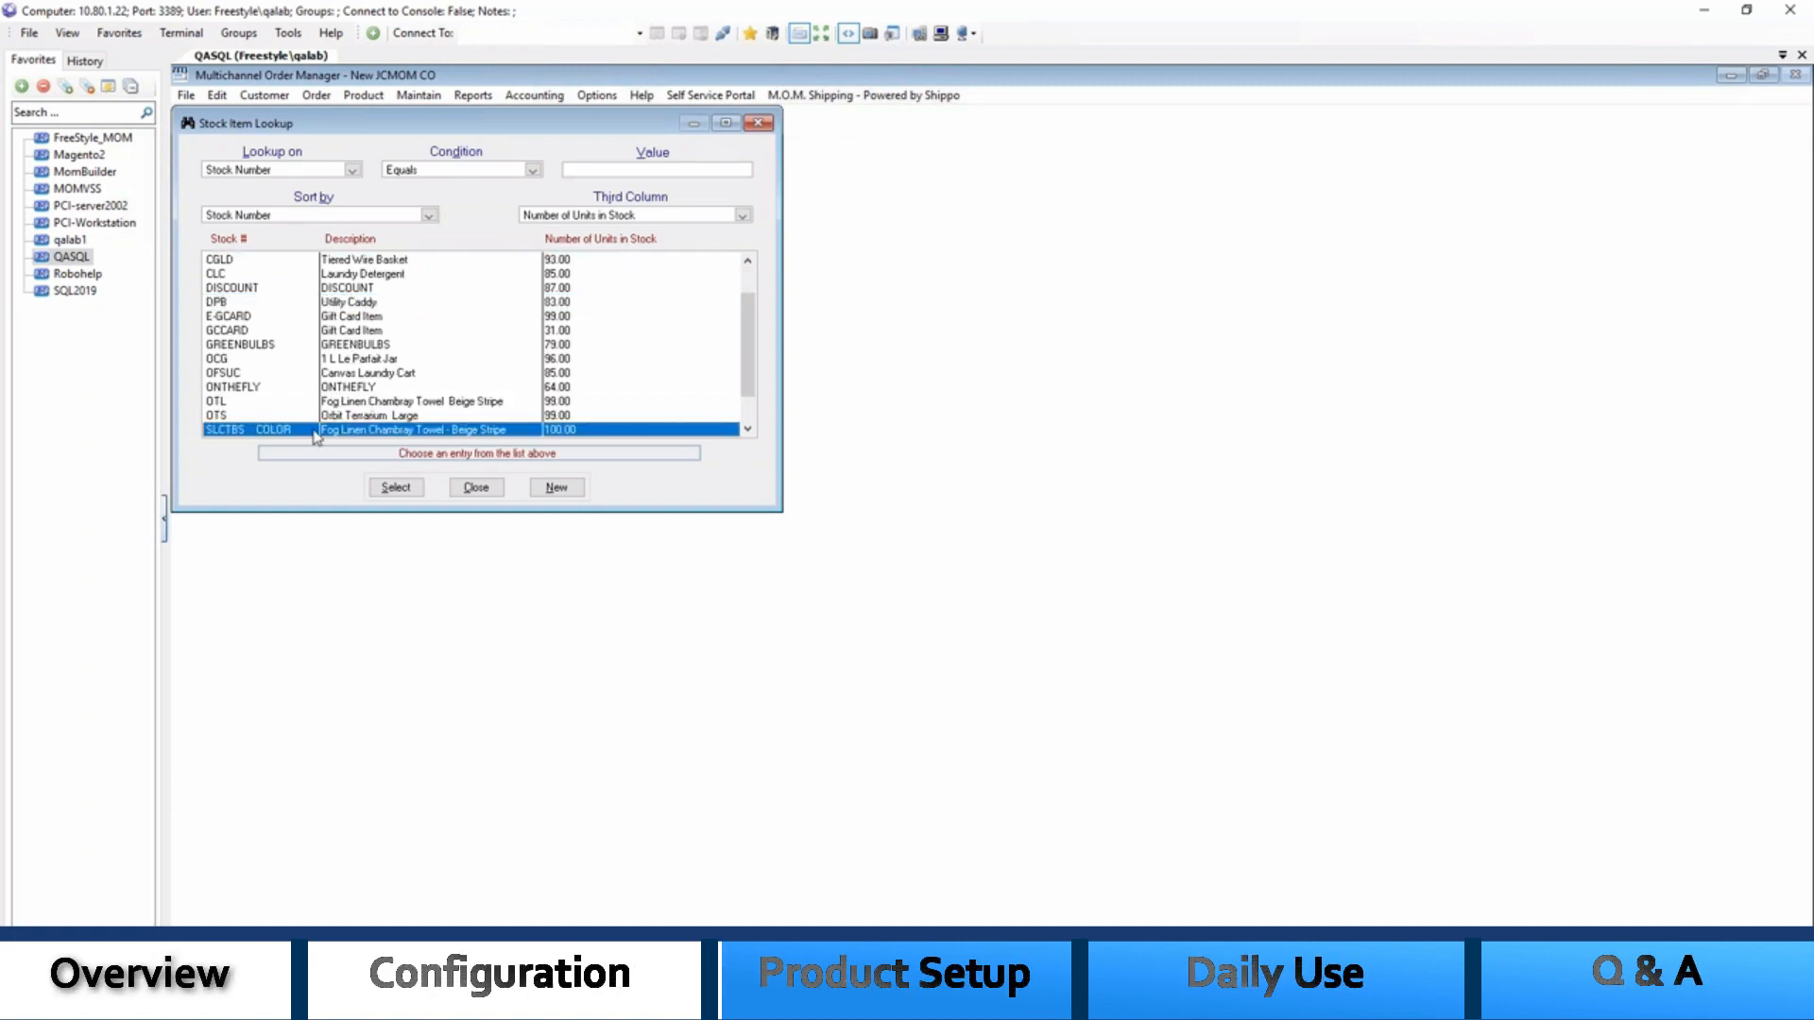
{"action": "left_click", "coordinate": [391, 488]}
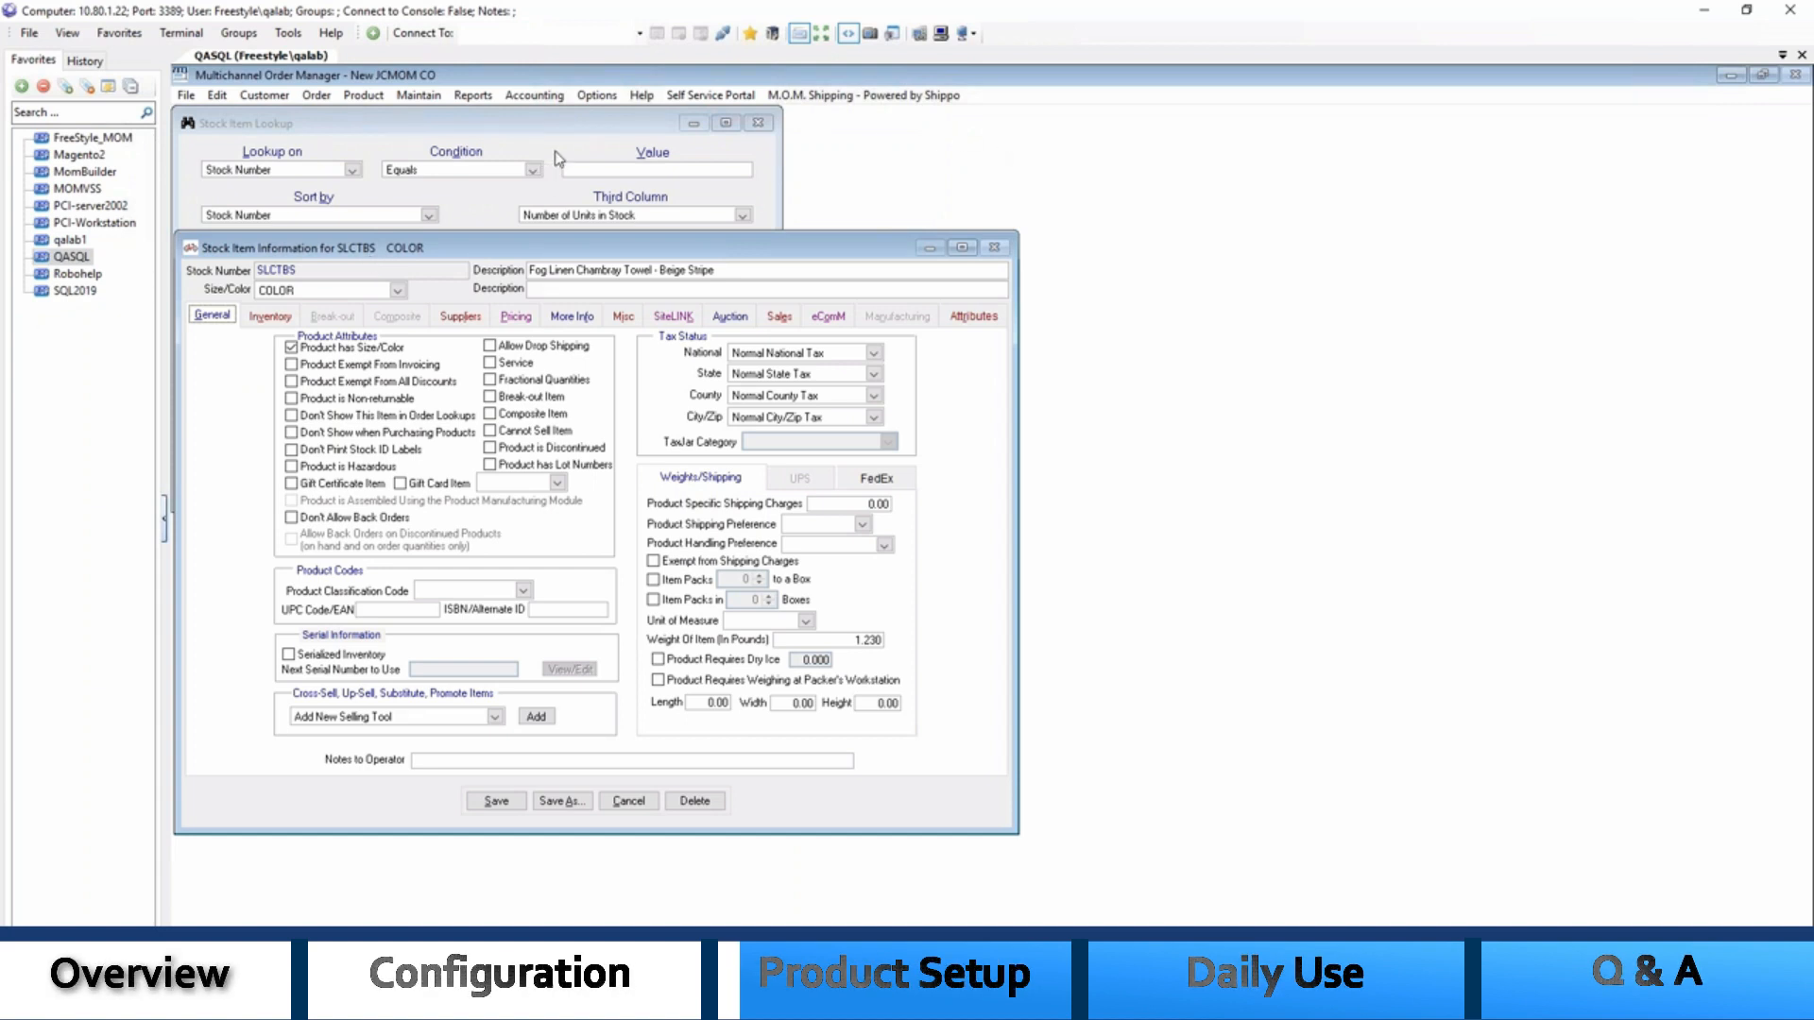
Display the item's eCommerce settings for BigCommerce and review the general details, including its SKU mapping
{"action": "left_click", "coordinate": [831, 318]}
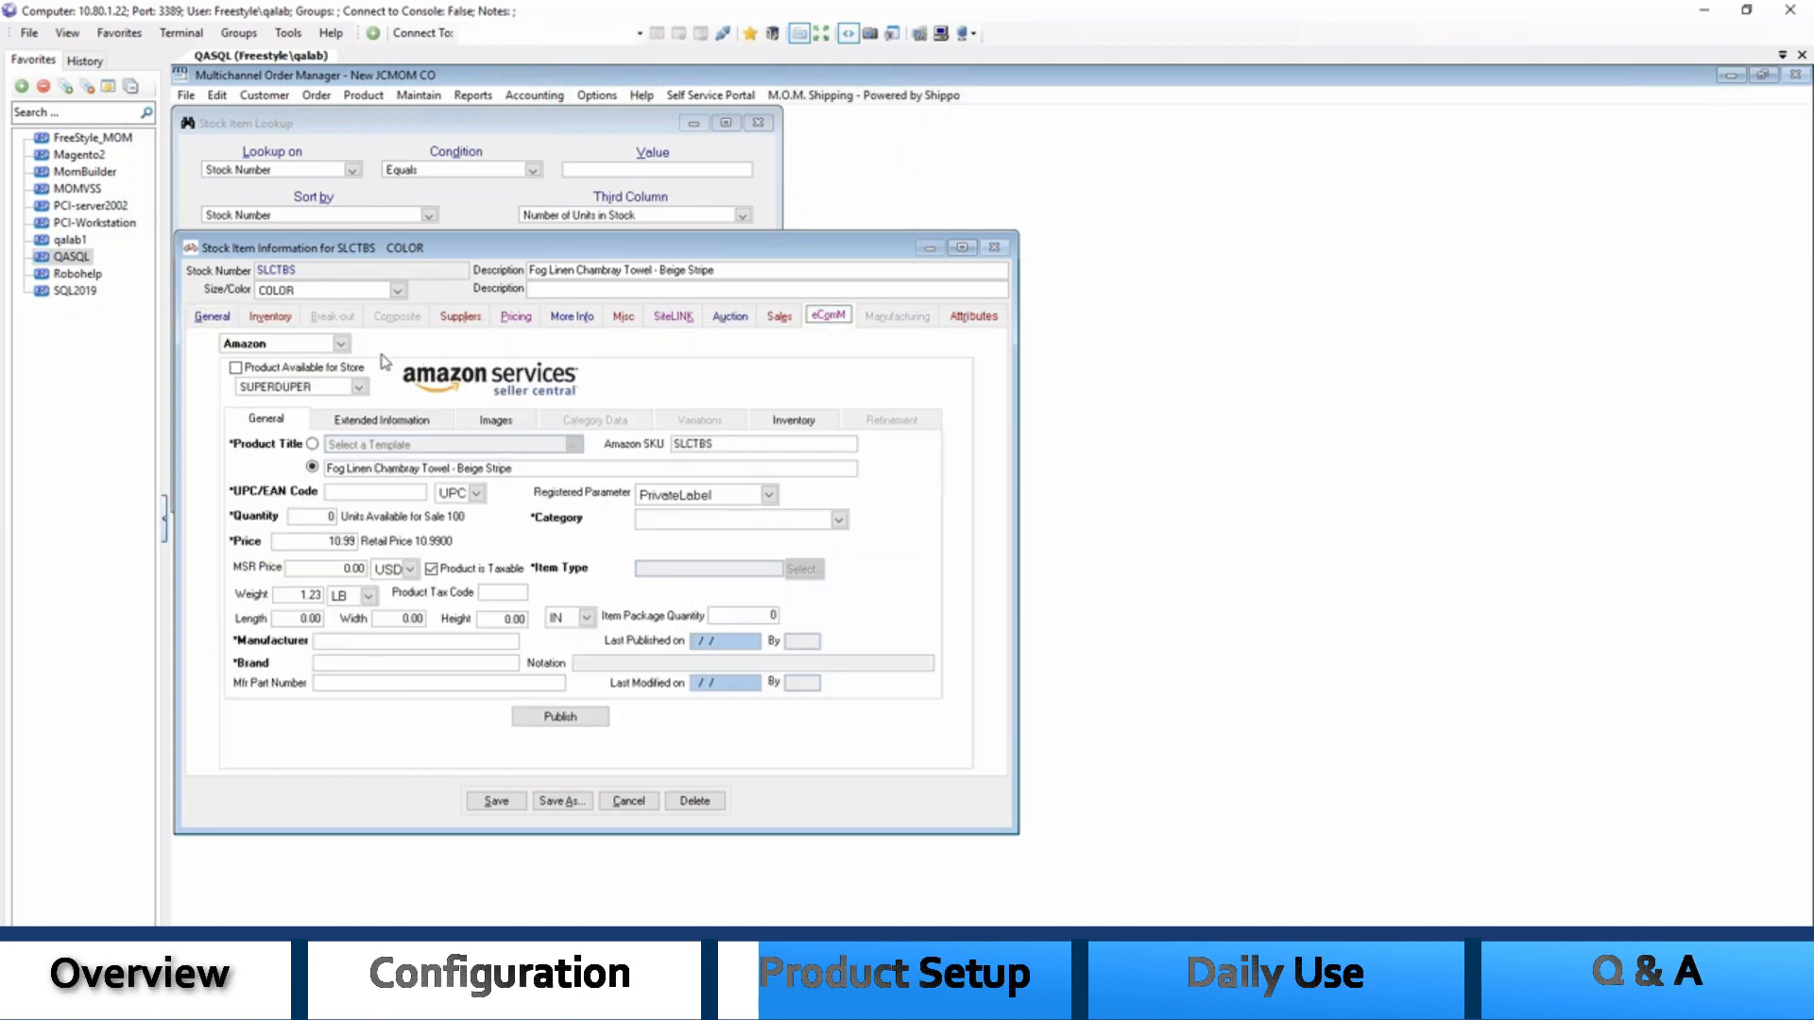
{"action": "left_click", "coordinate": [340, 343]}
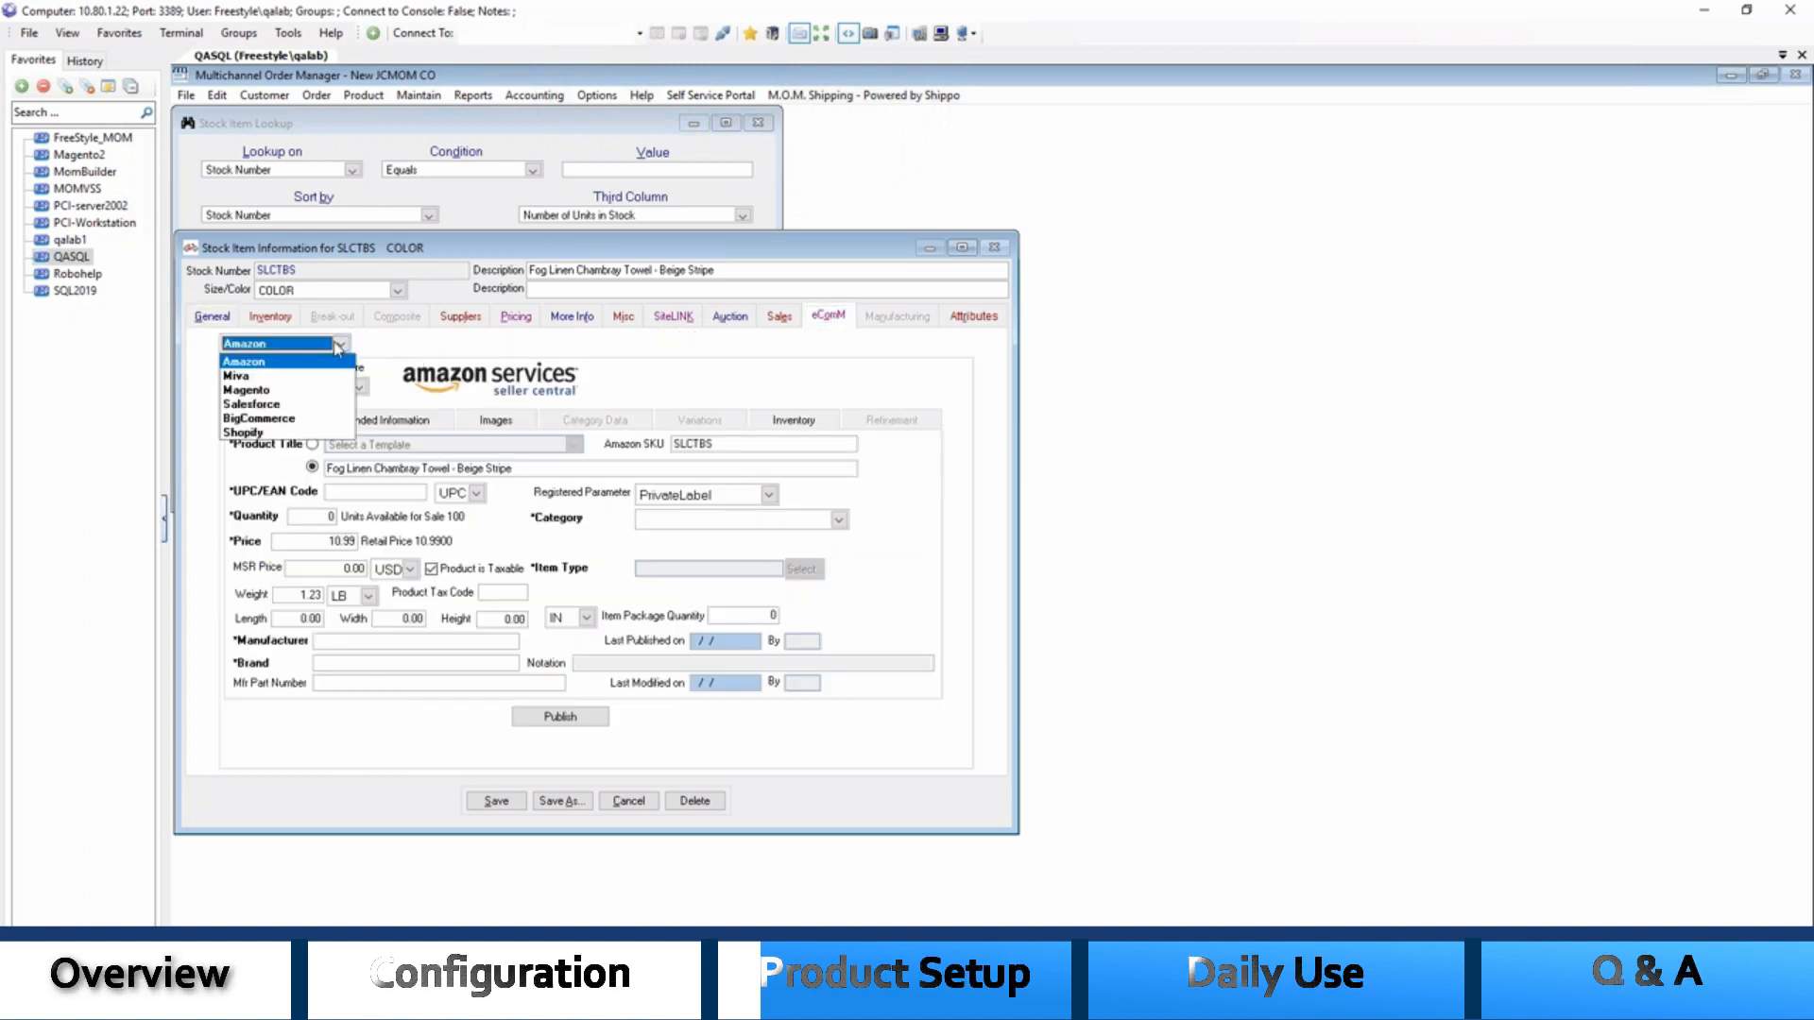
{"action": "left_click", "coordinate": [293, 425]}
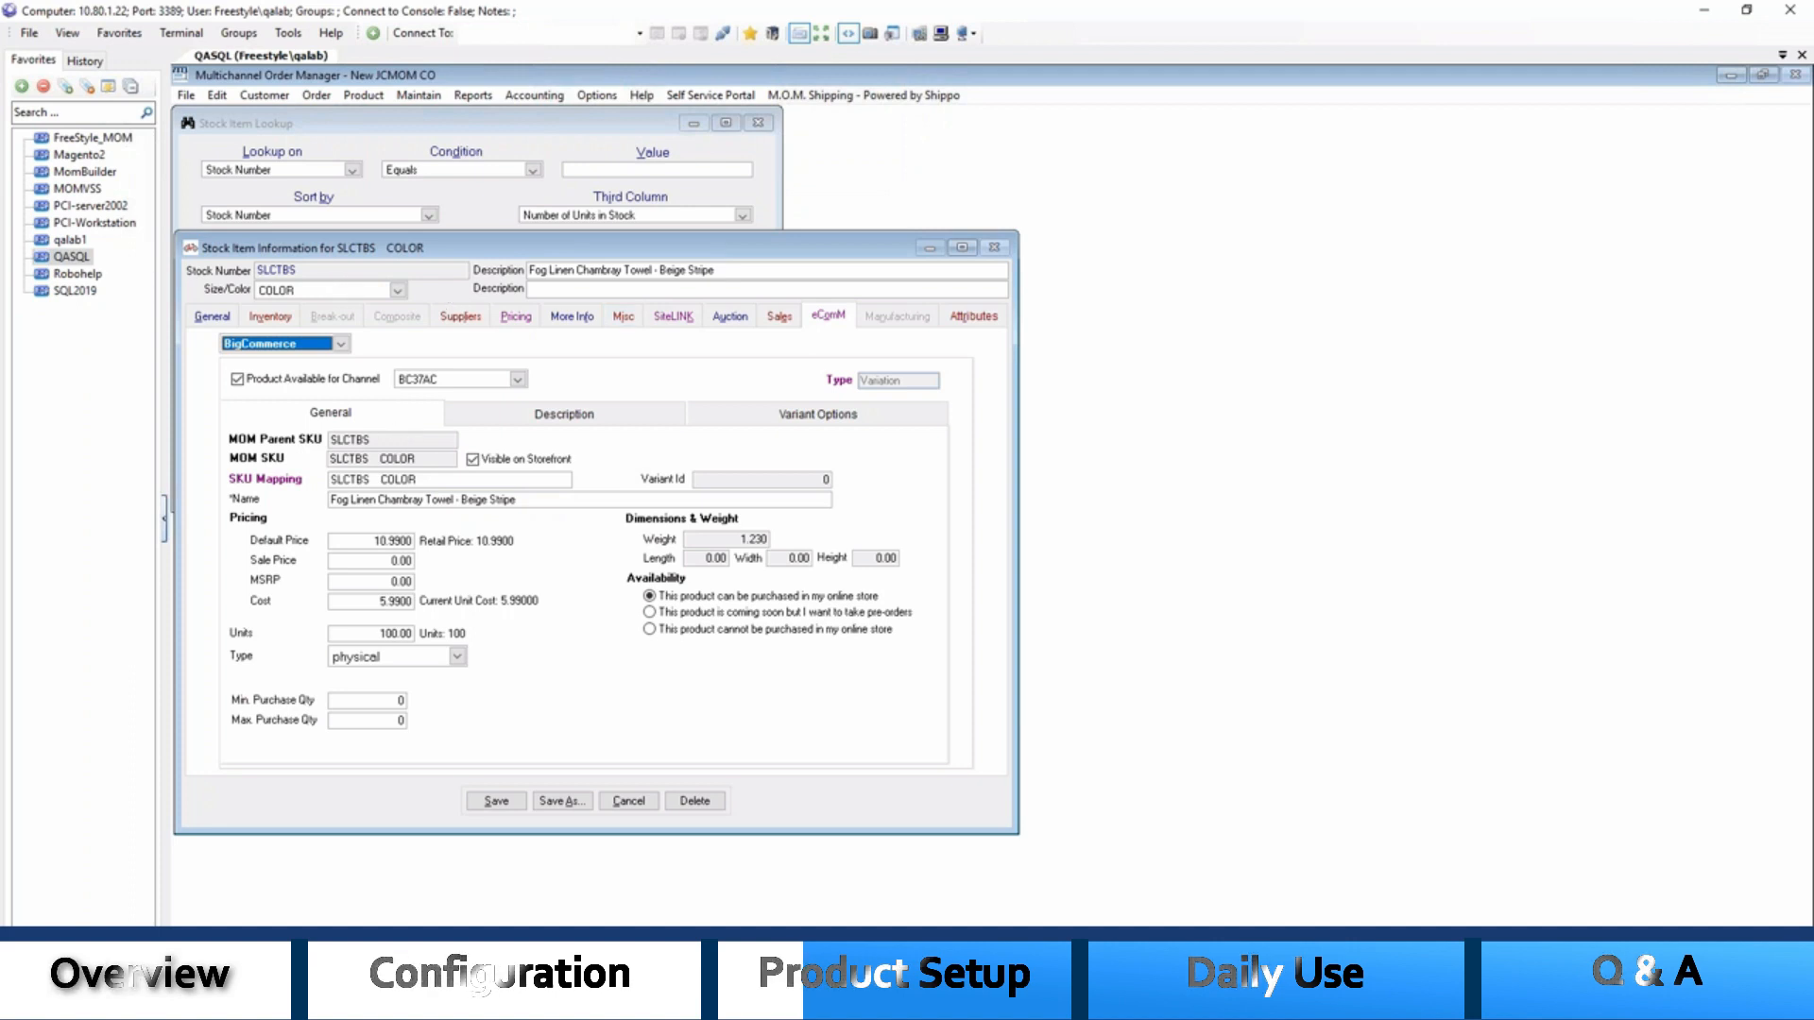
{"action": "left_click", "coordinate": [430, 479]}
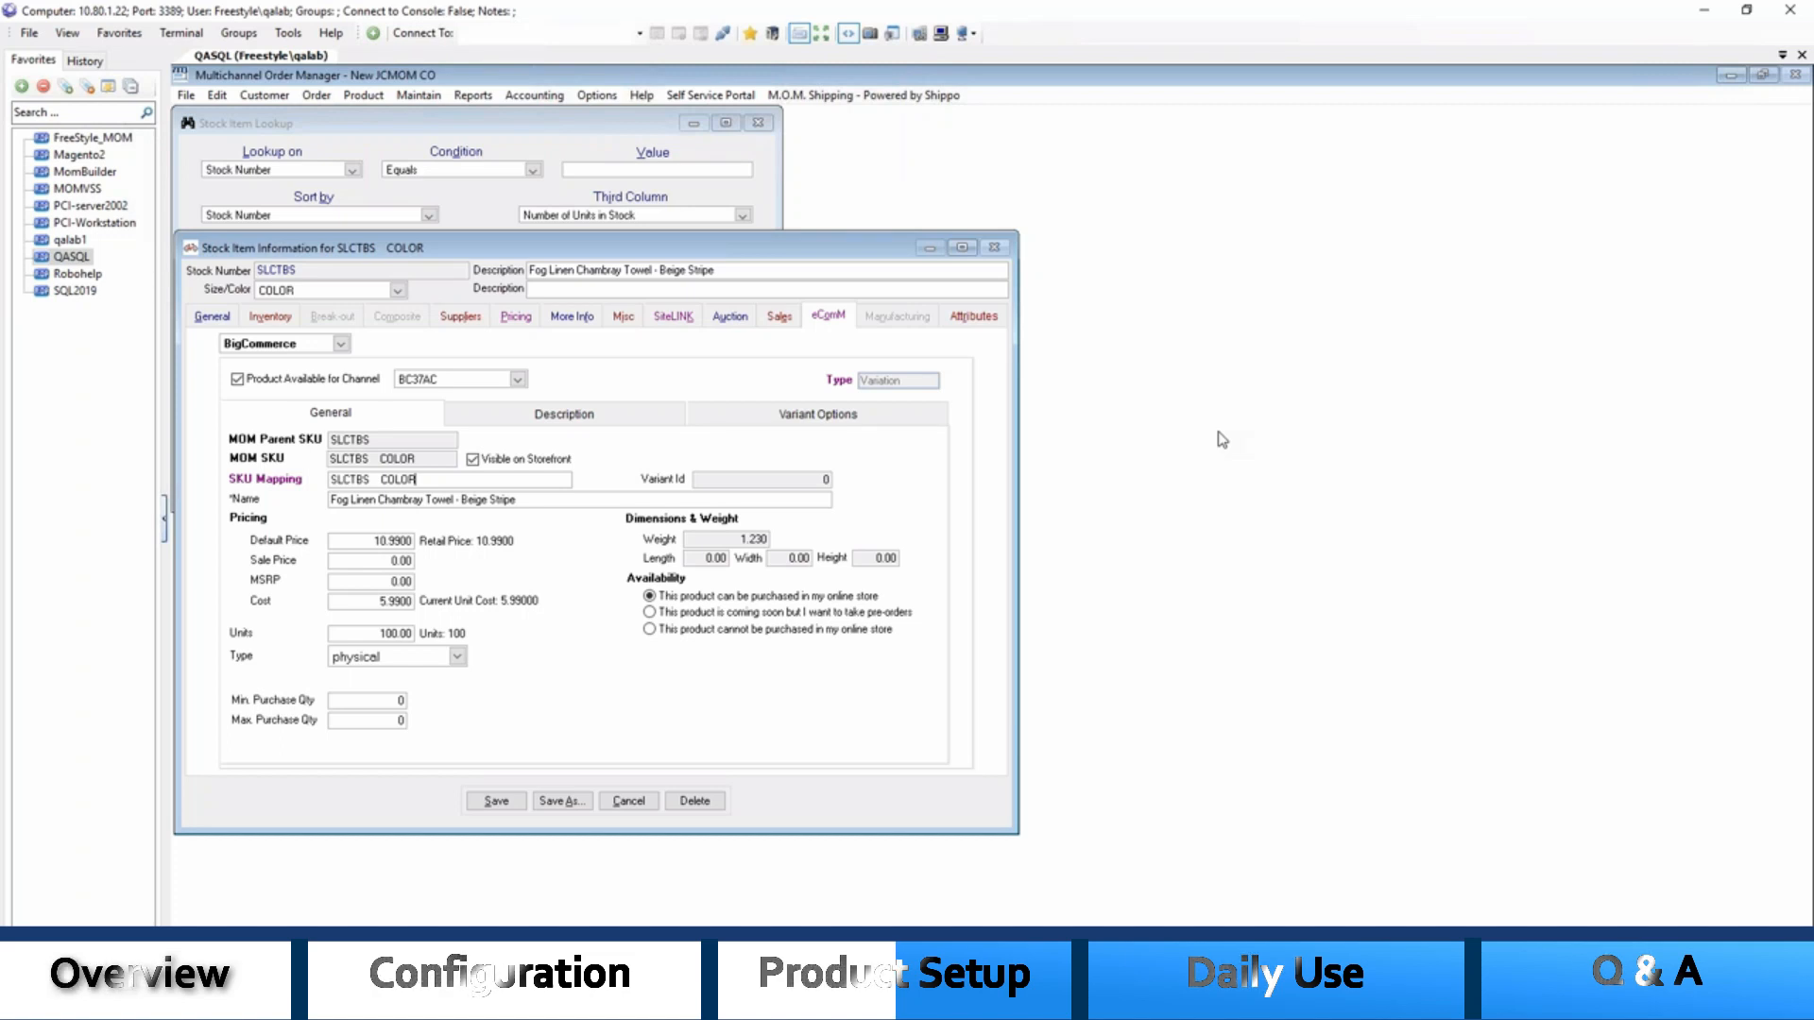
Review the item's BigCommerce description and variant options, and close the item and the stock lookup, discarding any changes
{"action": "left_click", "coordinate": [565, 416]}
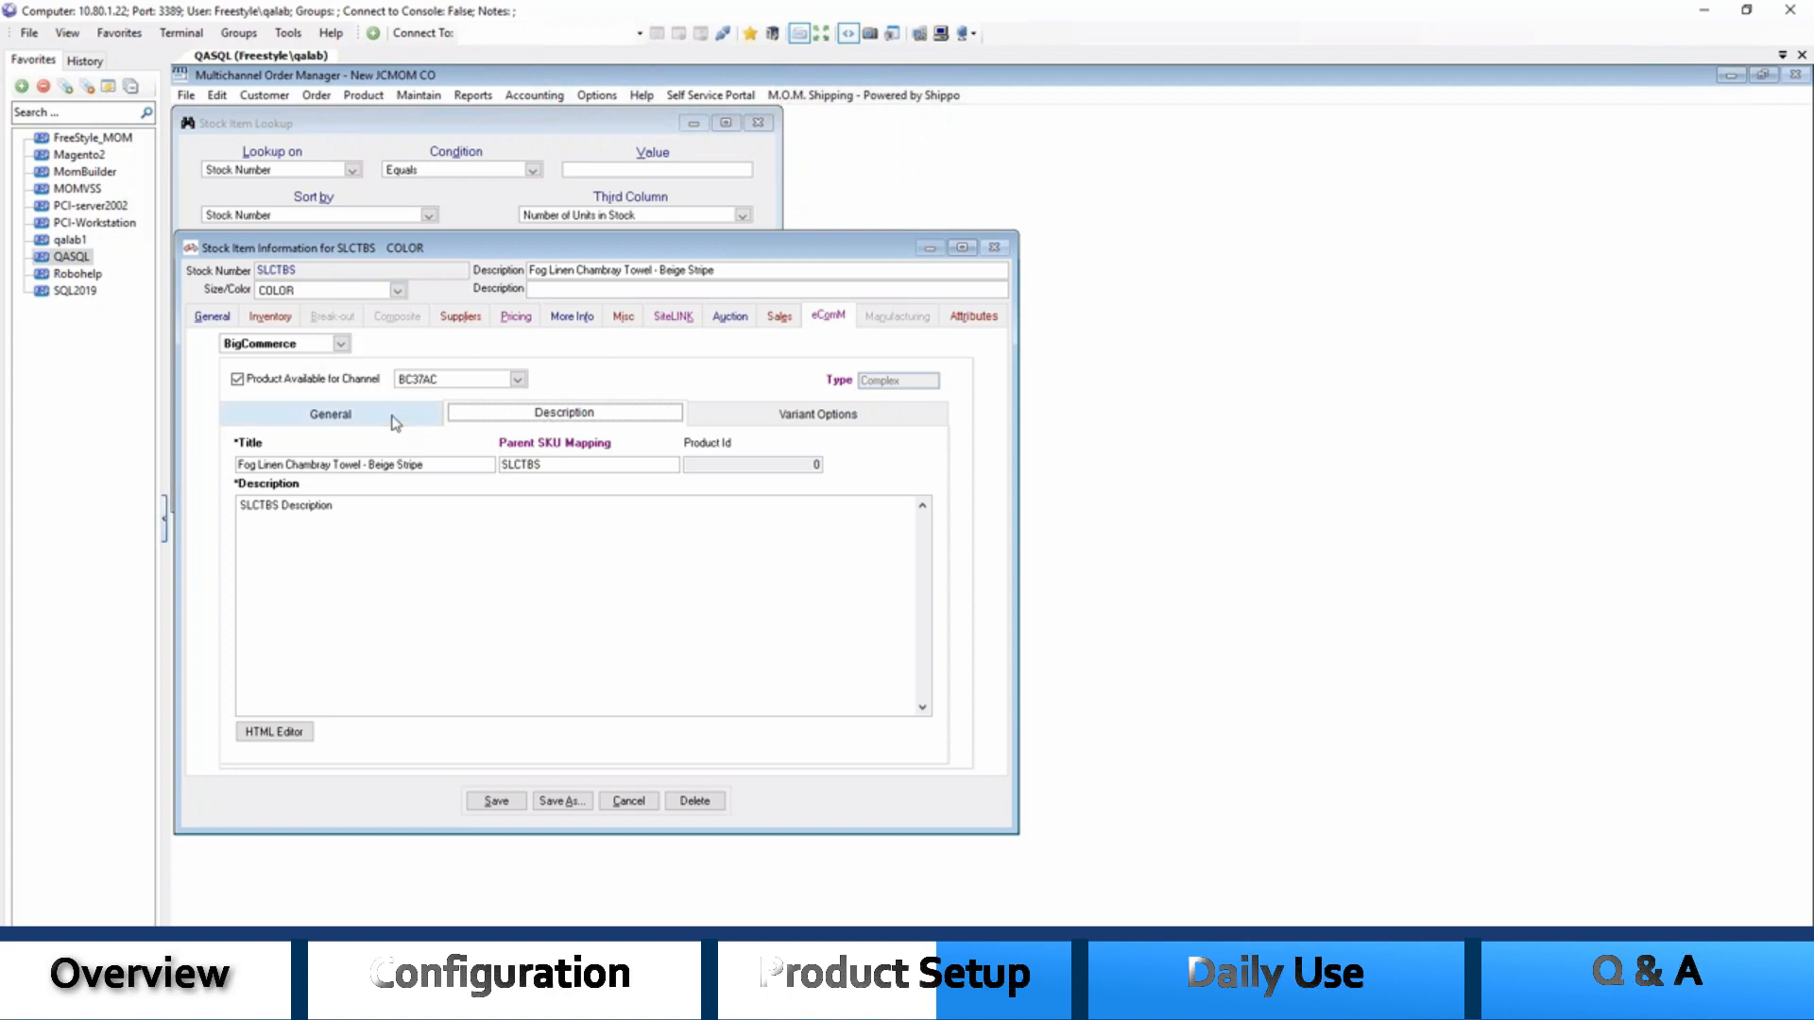
{"action": "left_click", "coordinate": [789, 415]}
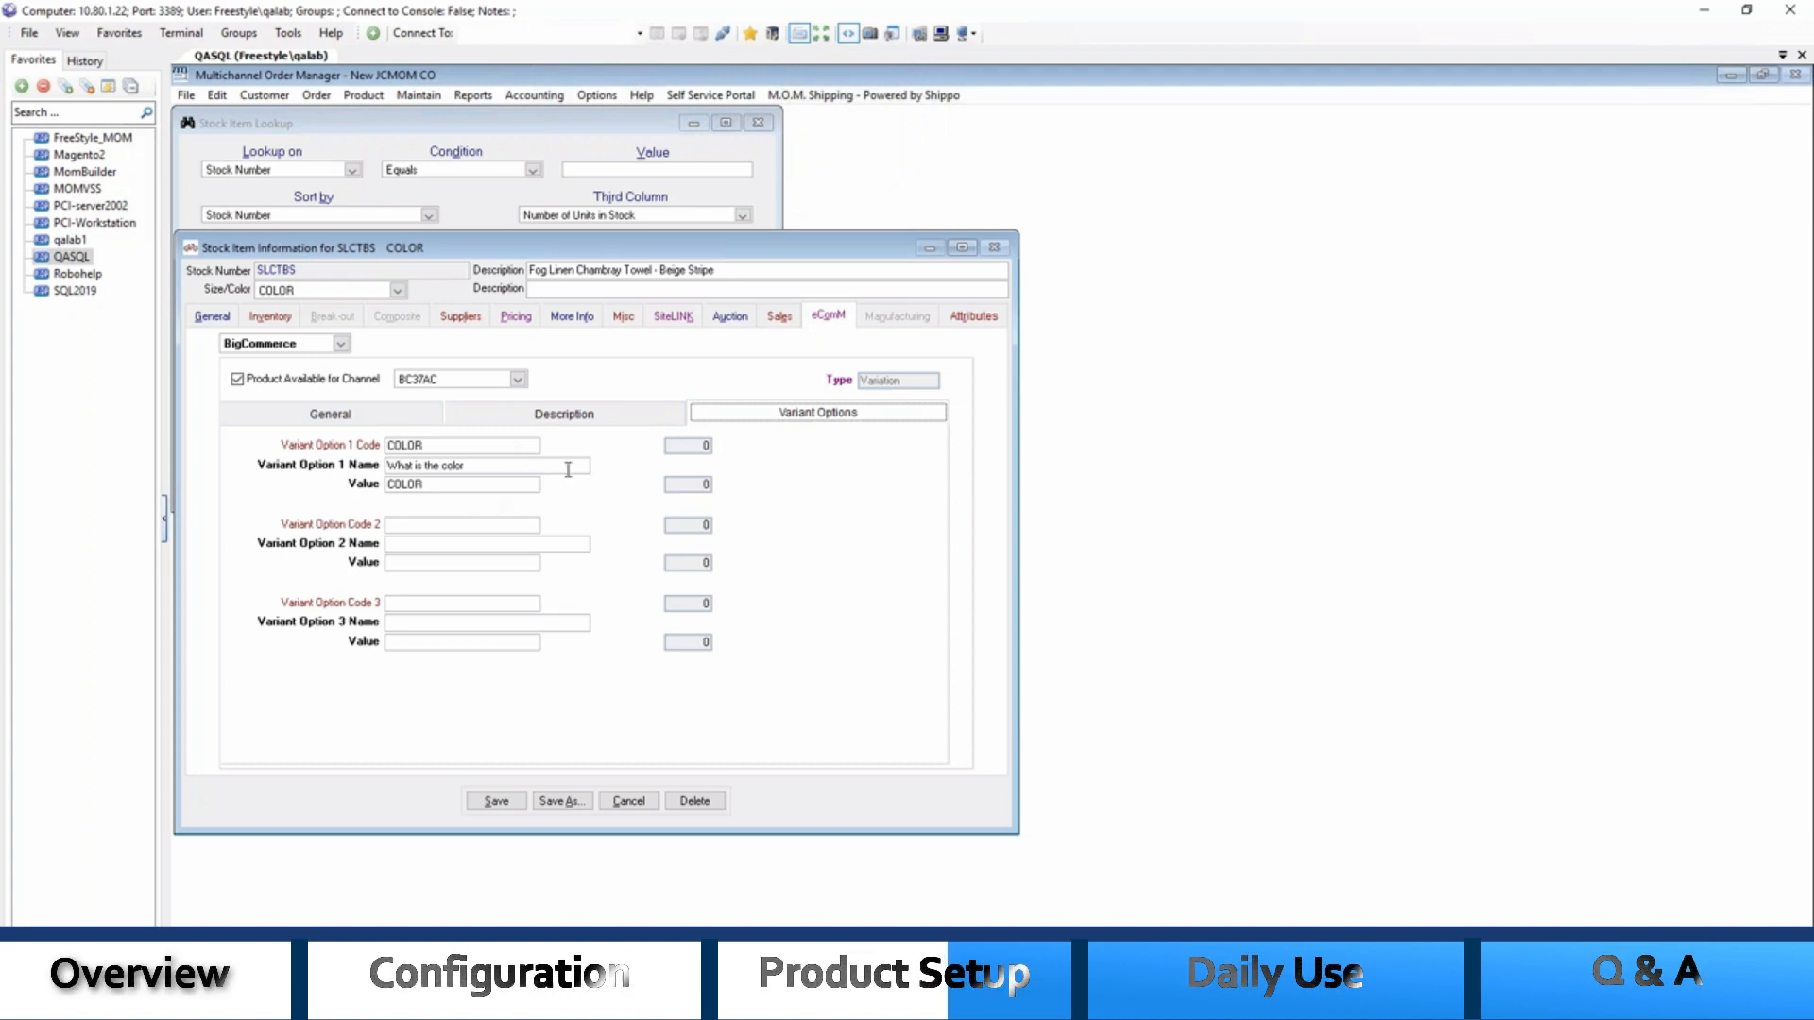
{"action": "left_click", "coordinate": [355, 417]}
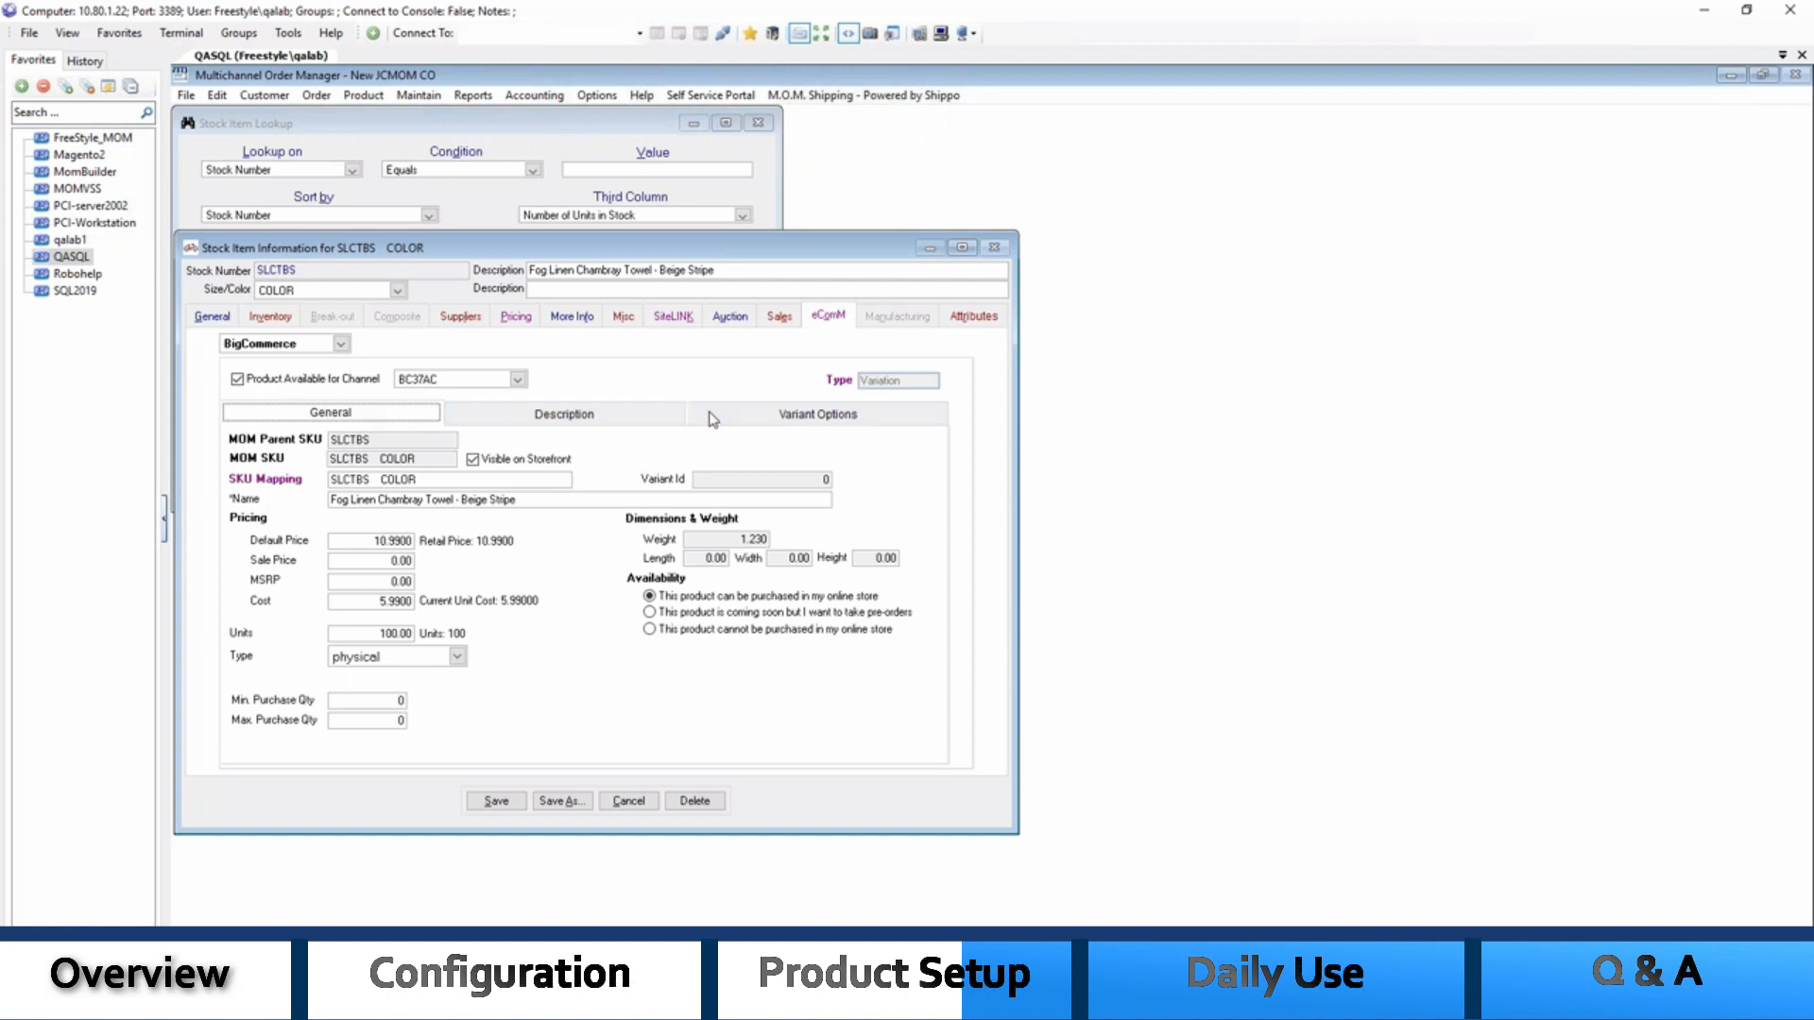
{"action": "left_click", "coordinate": [781, 423]}
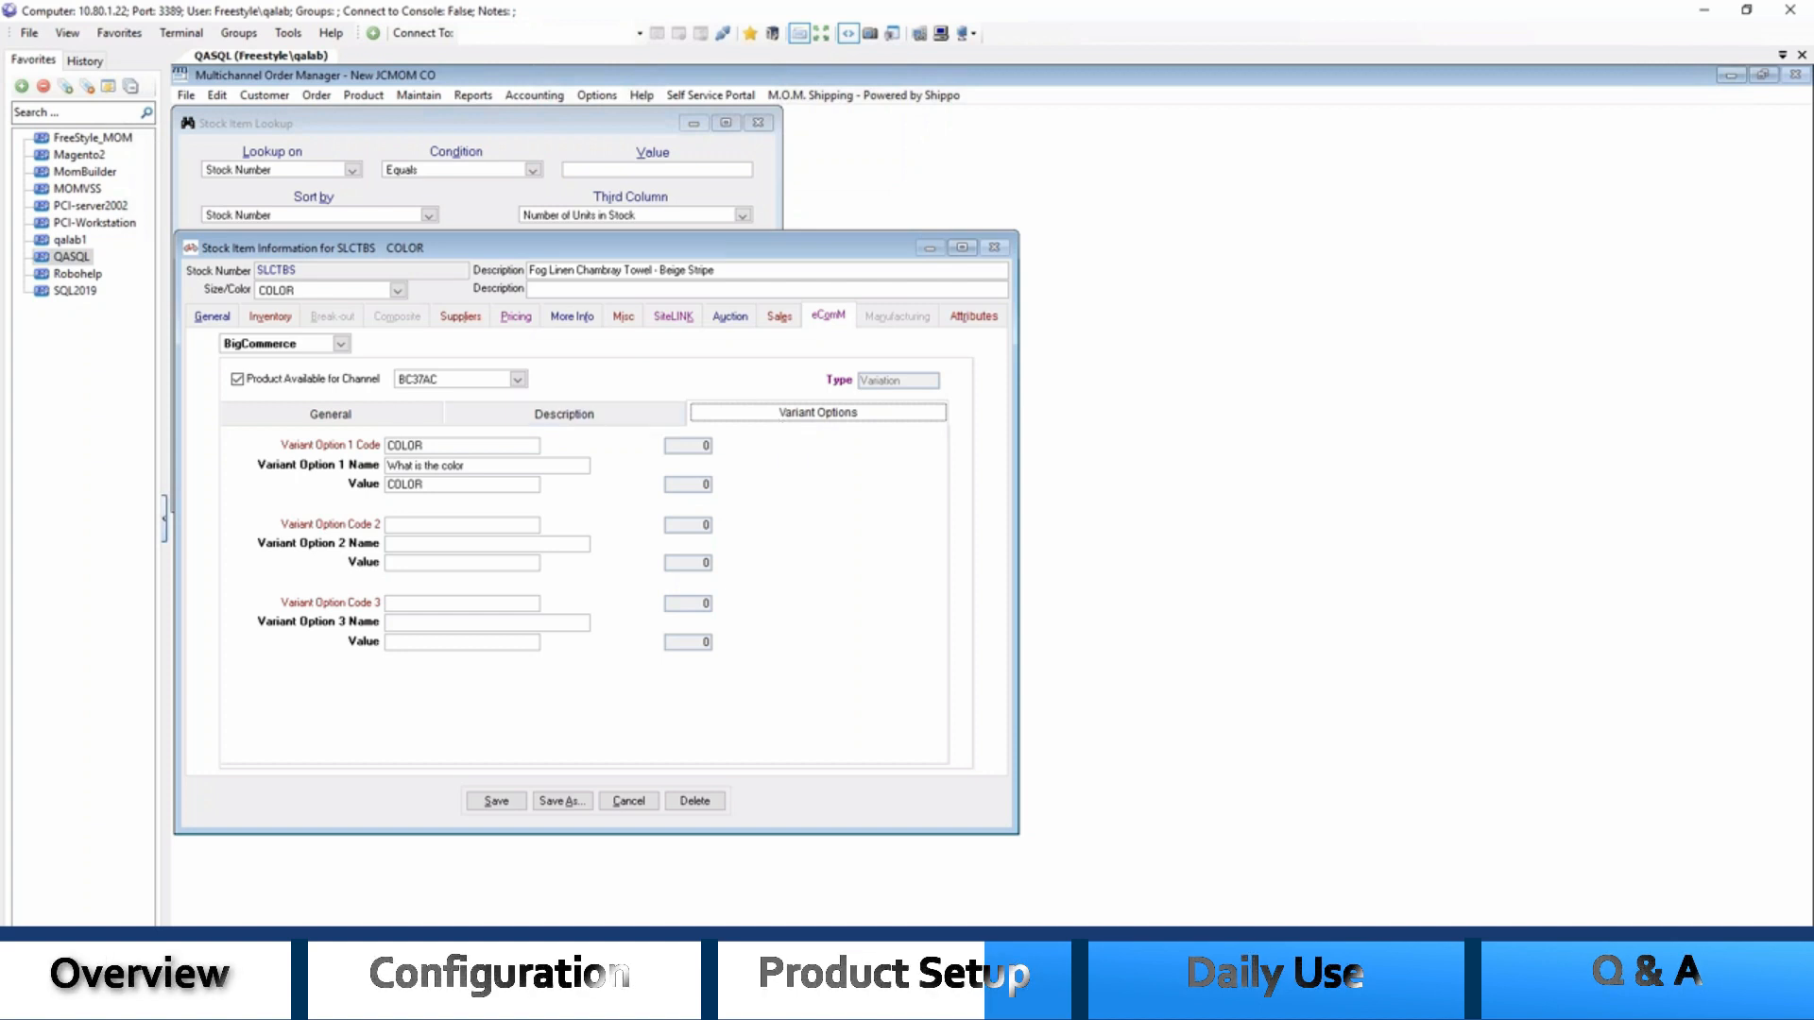
{"action": "left_click", "coordinate": [648, 803]}
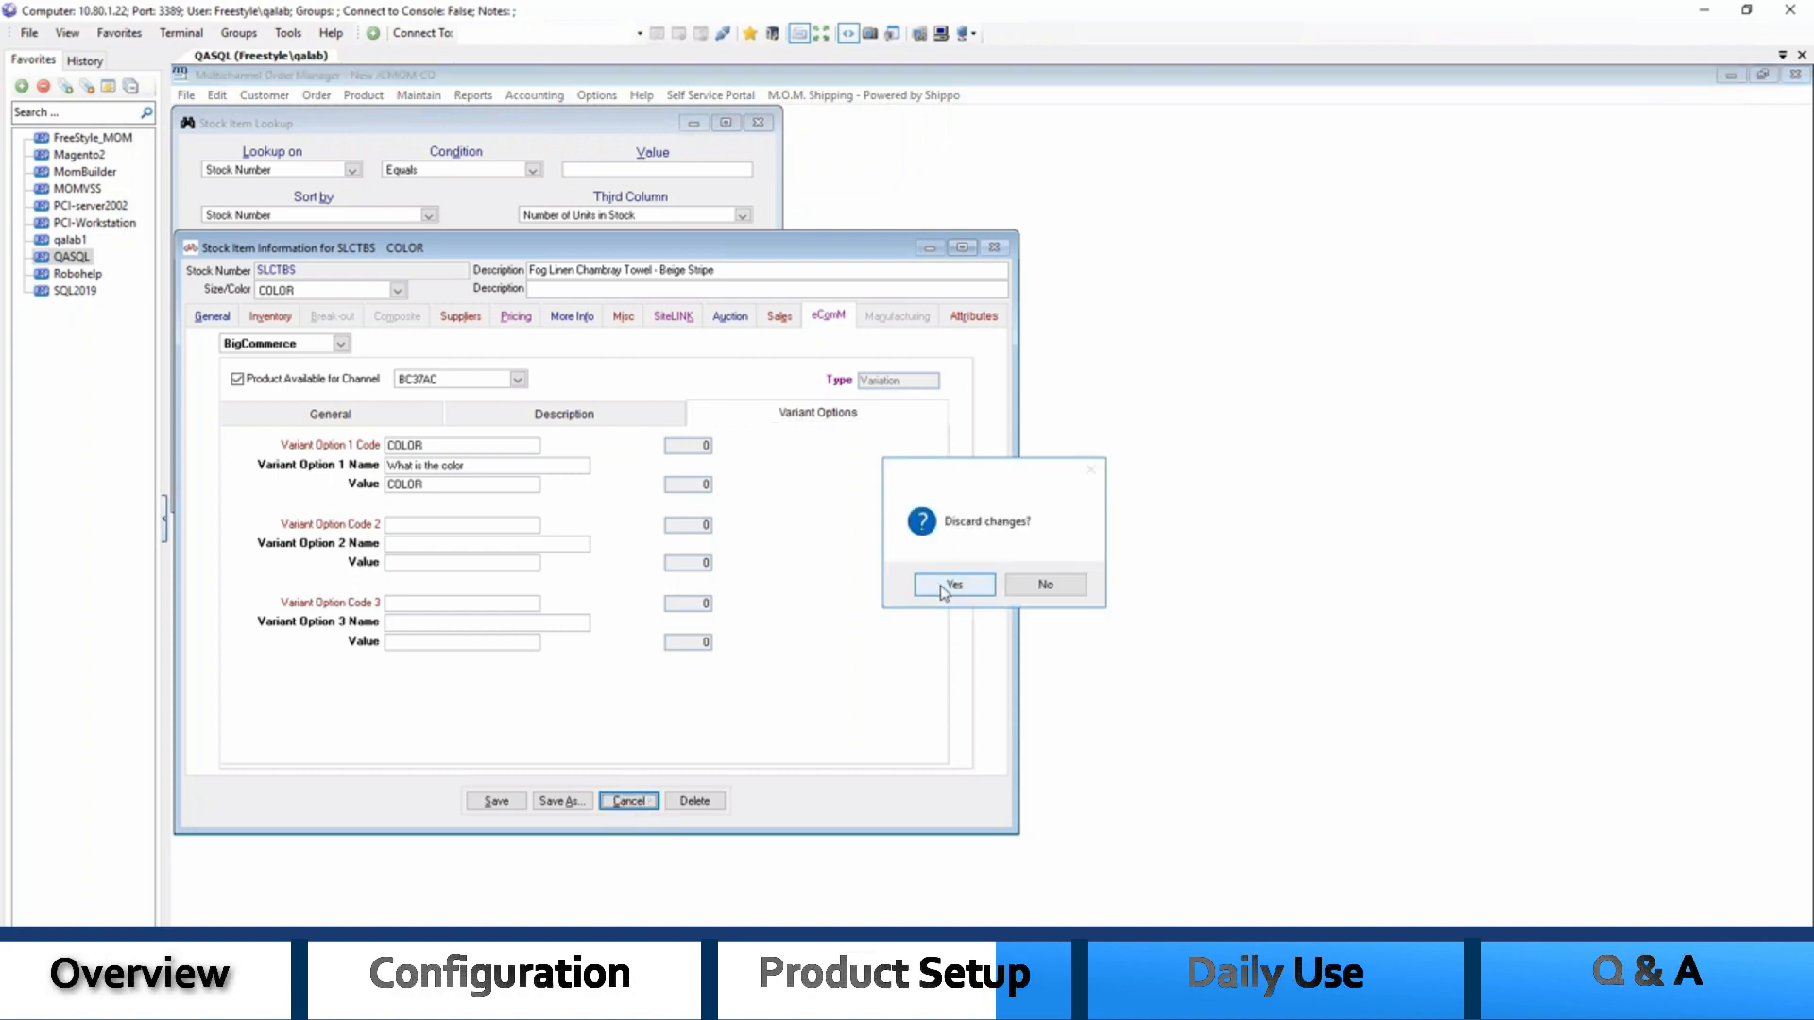
{"action": "left_click", "coordinate": [945, 585]}
{"action": "left_click", "coordinate": [480, 493]}
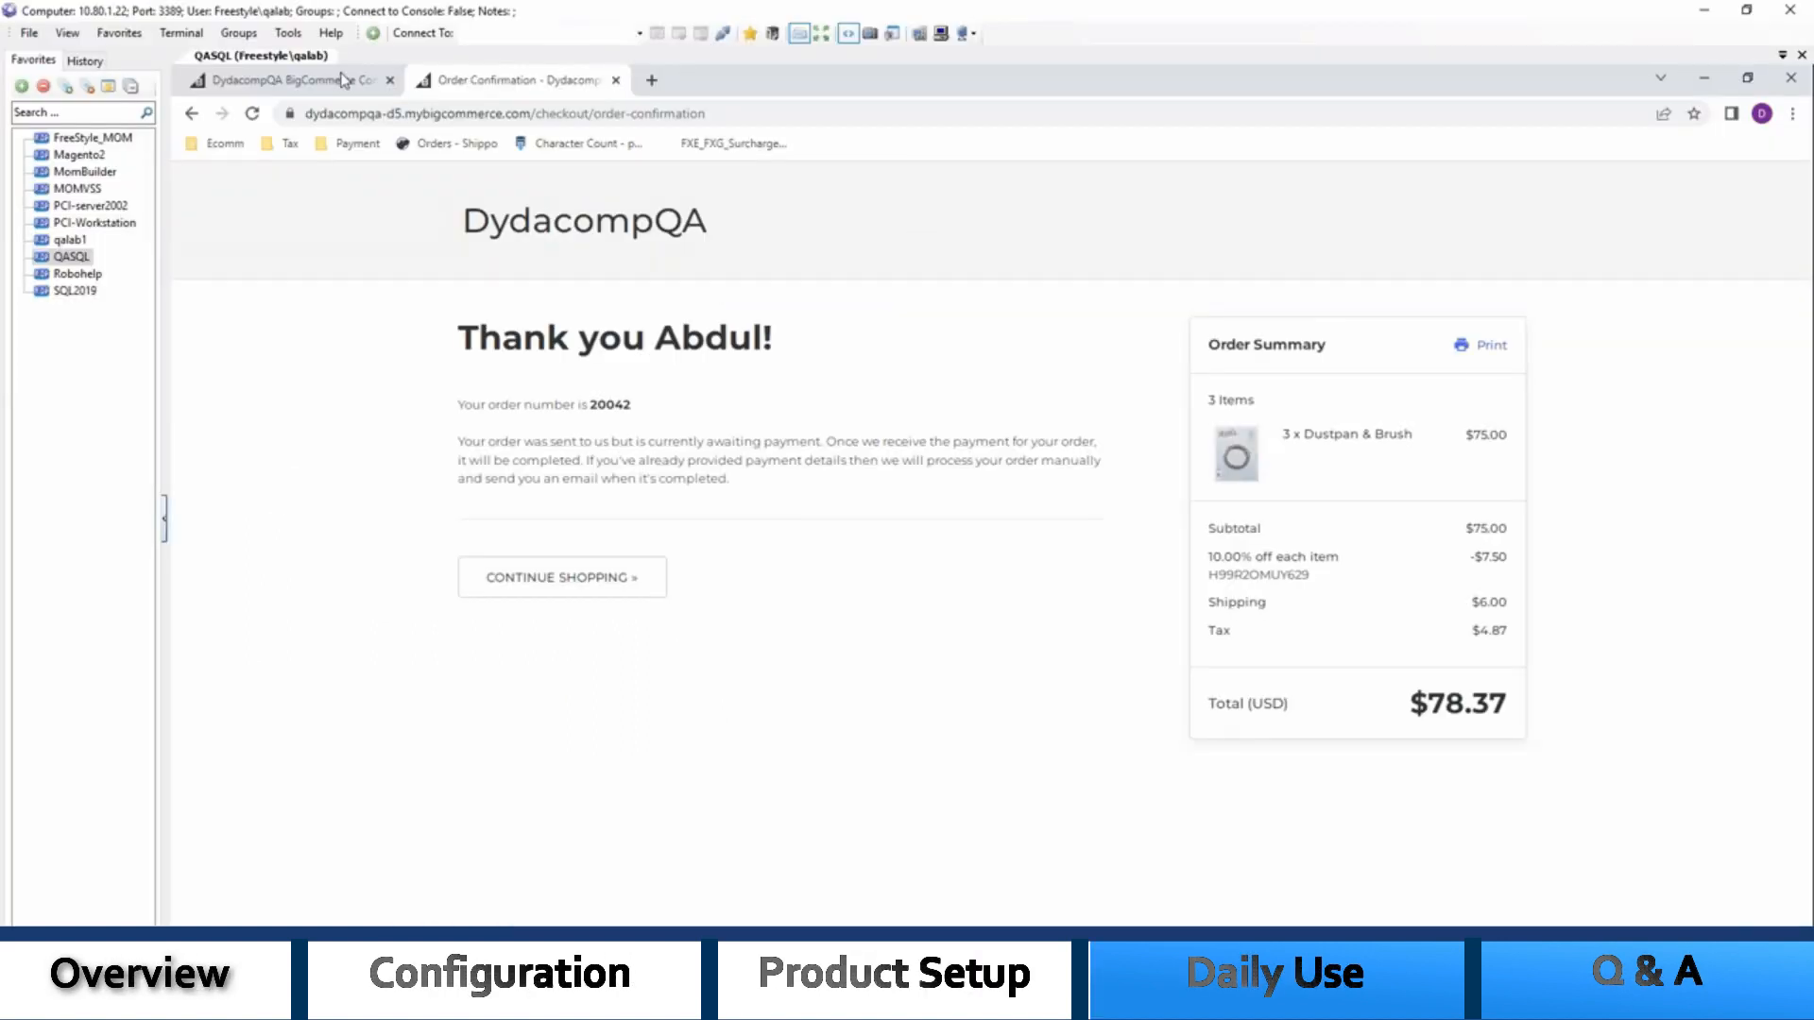
Run only the BigCommerce Download New Orders task for store BC37AC in the eCommerce Manager's Station, and close the station
{"action": "left_click", "coordinate": [336, 84]}
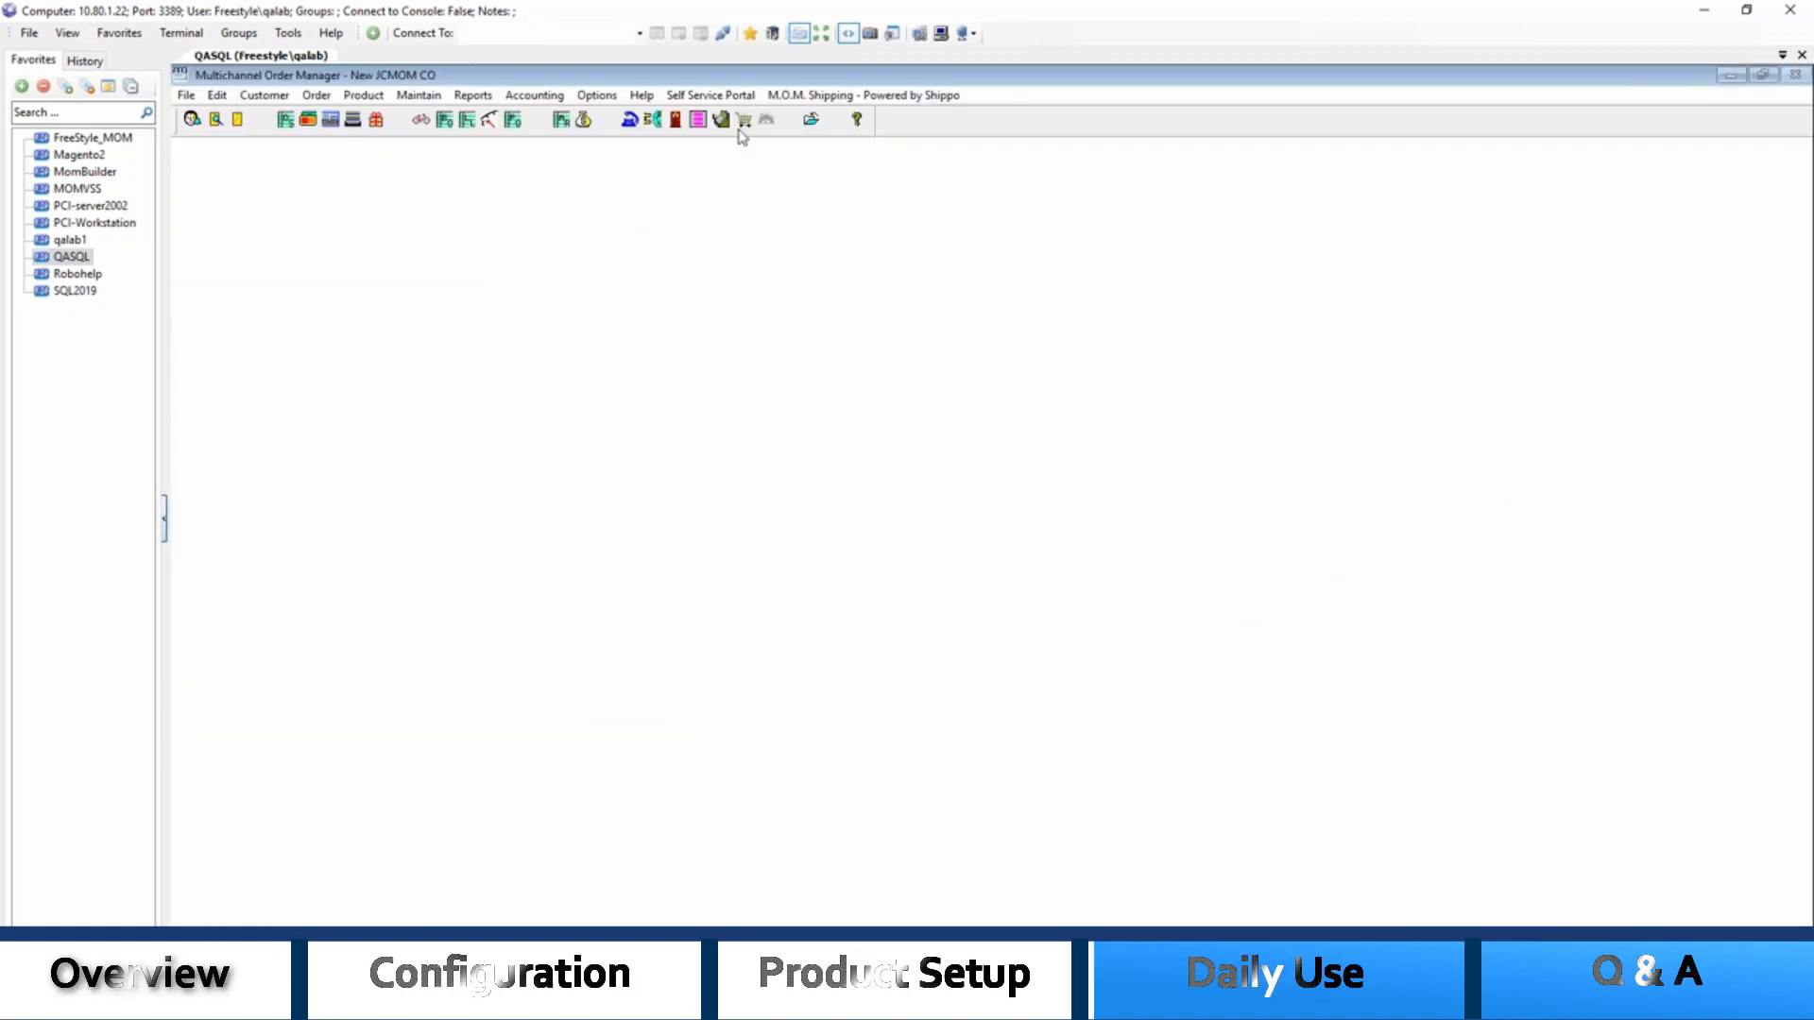
{"action": "left_click", "coordinate": [745, 121]}
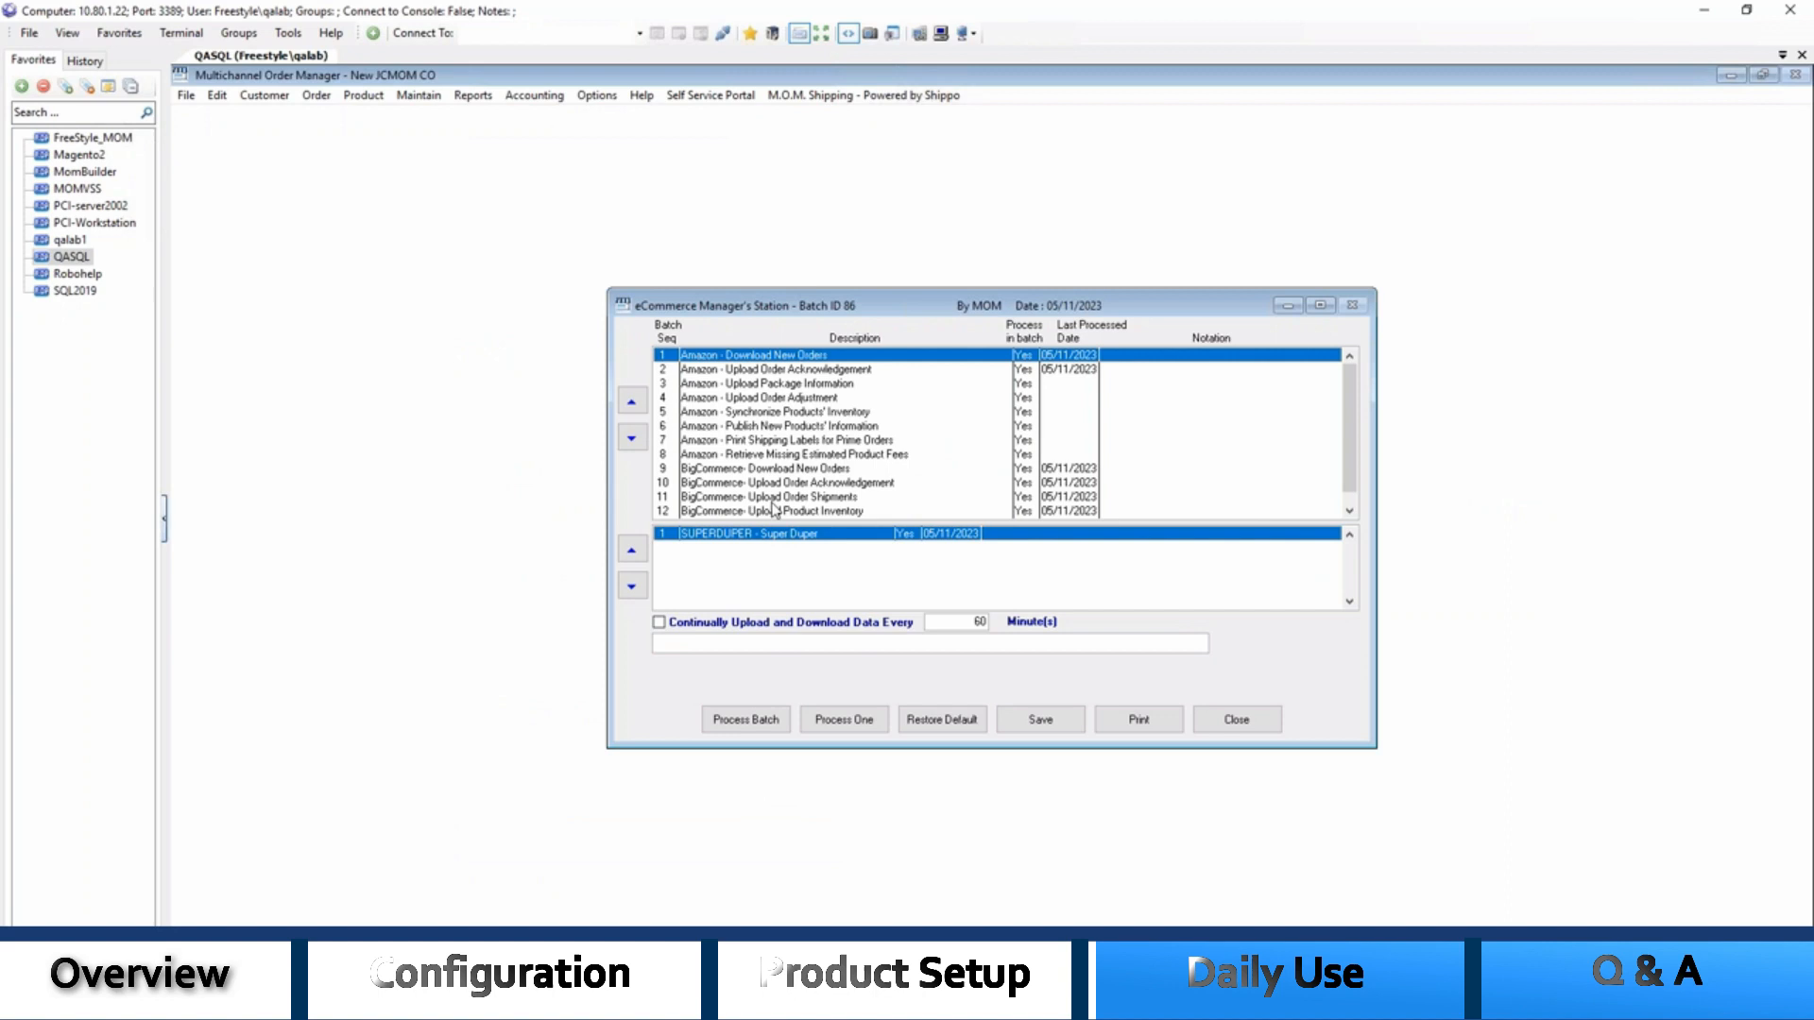
{"action": "left_click", "coordinate": [772, 471]}
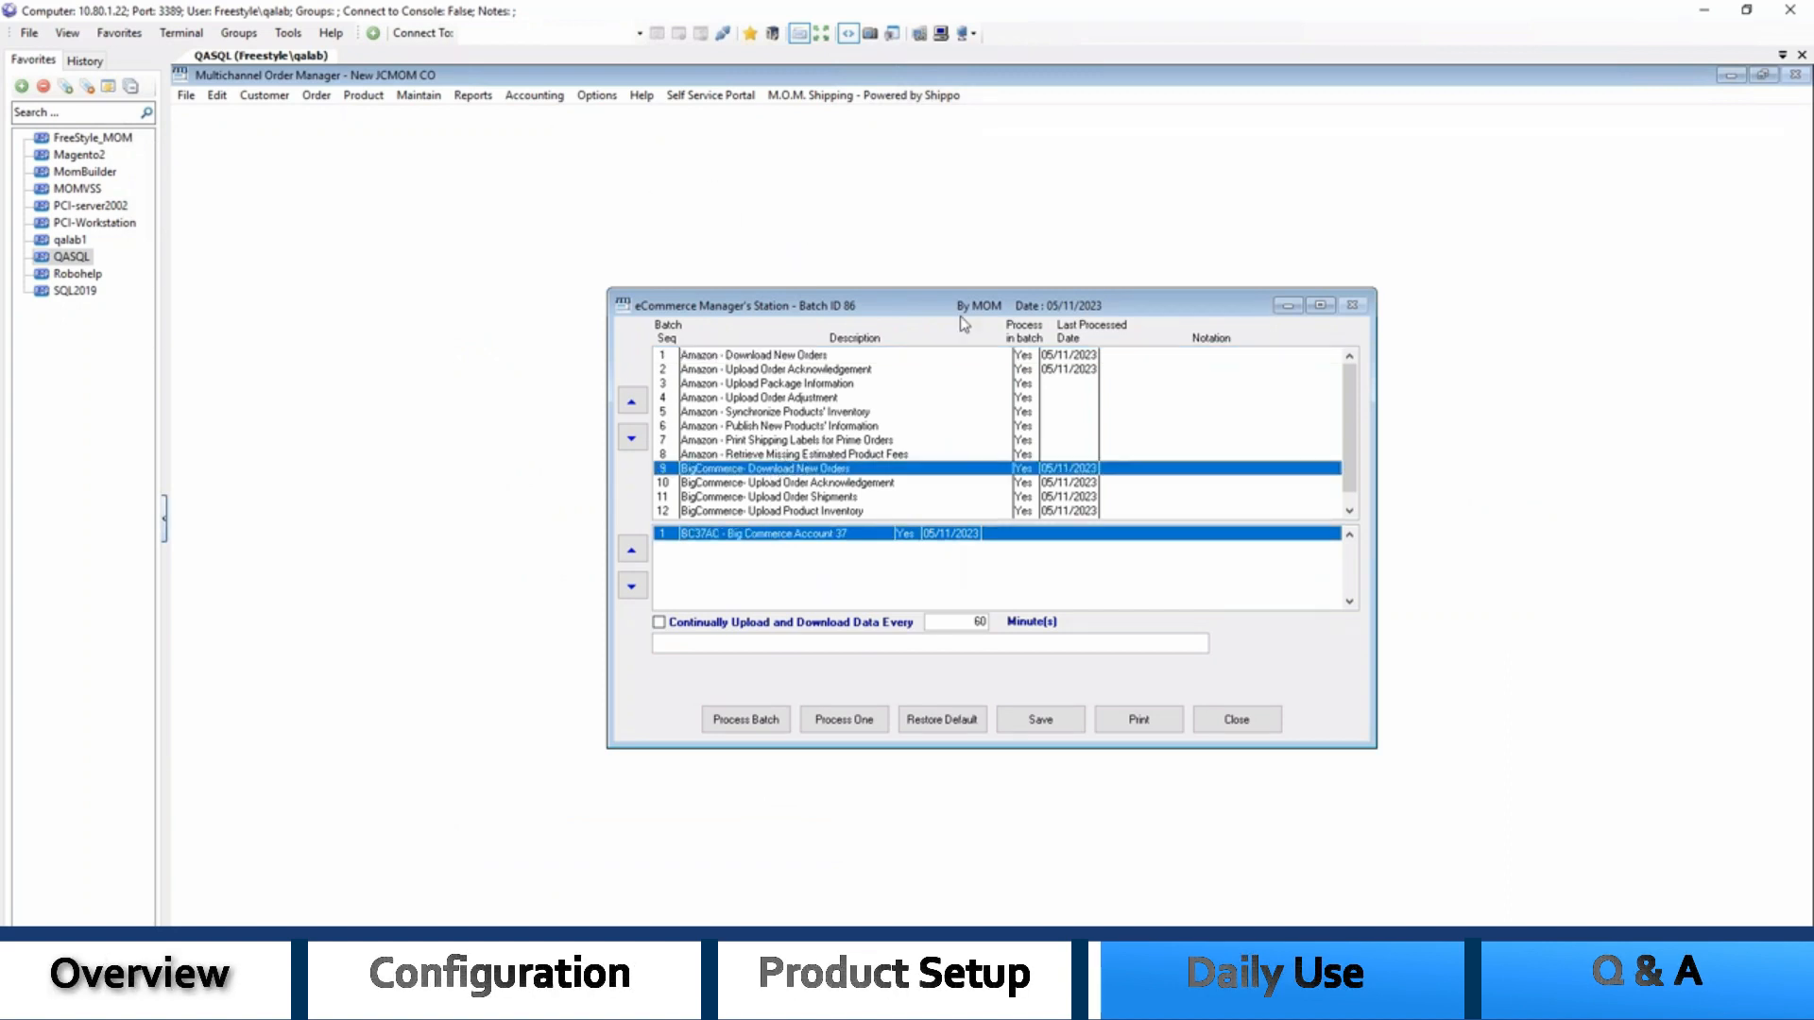
{"action": "left_click_drag", "start_coordinate": [928, 303], "coordinate": [815, 178]}
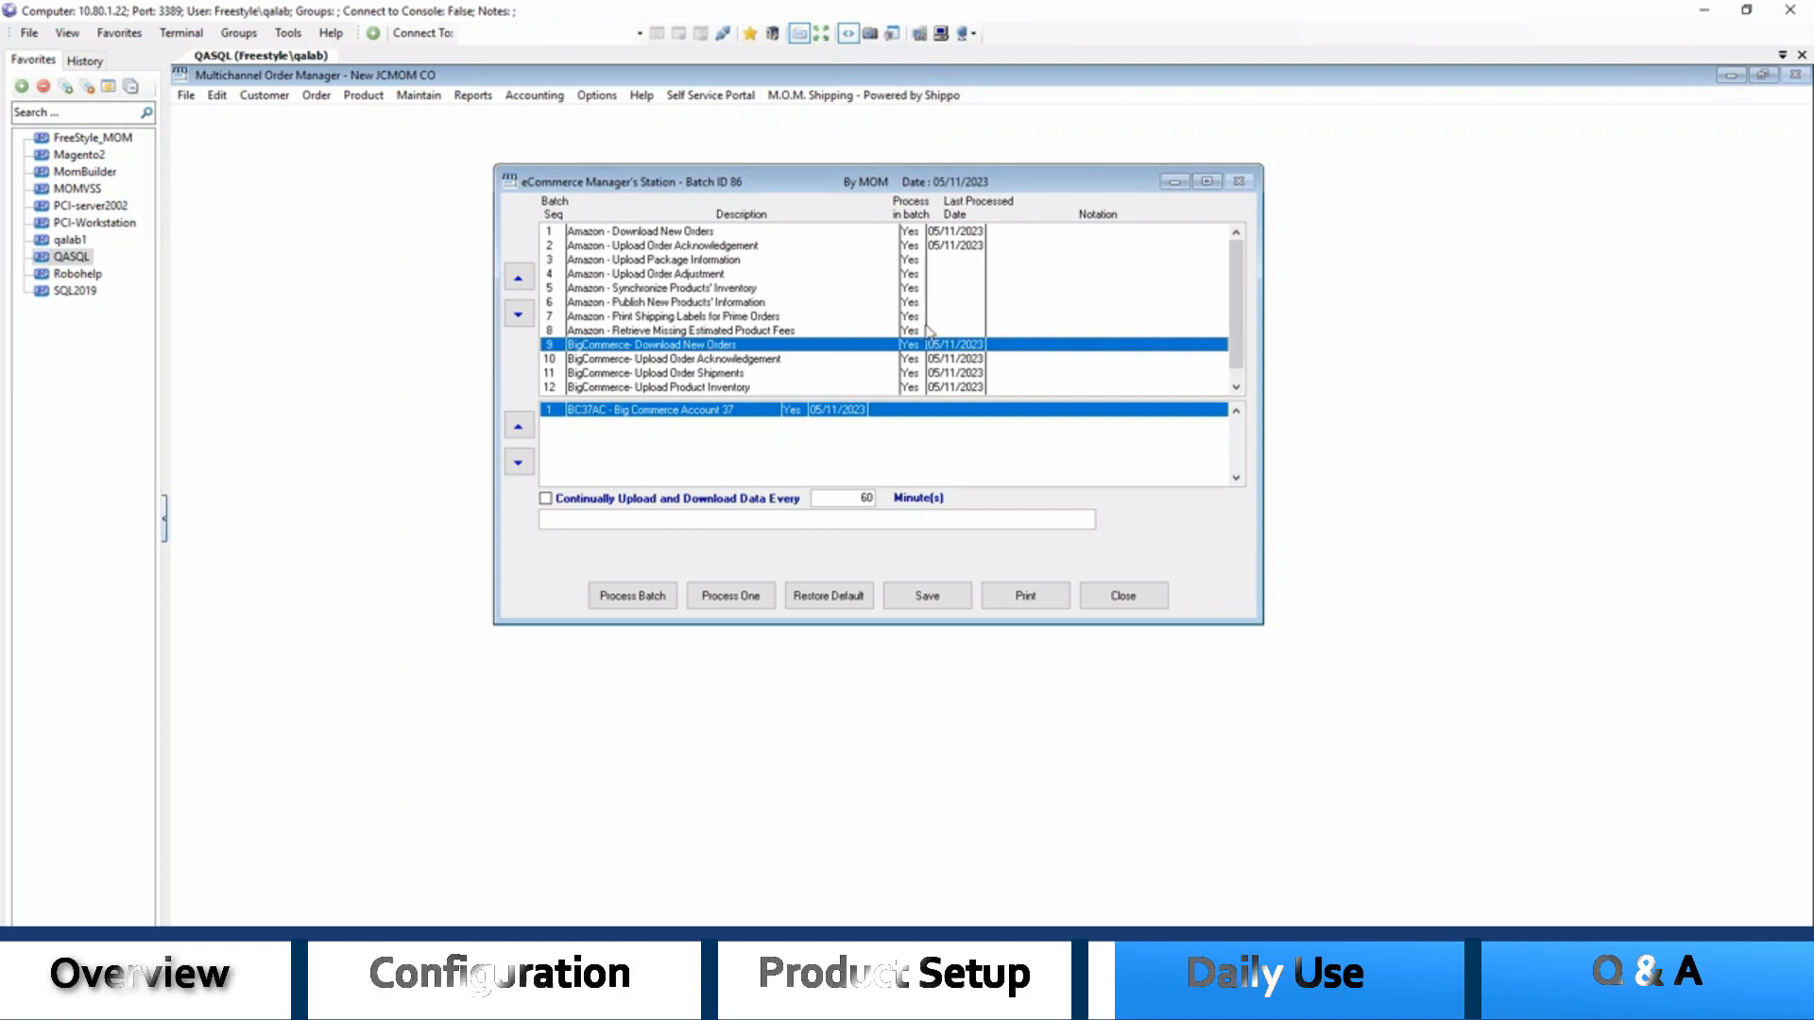
{"action": "left_click", "coordinate": [742, 601]}
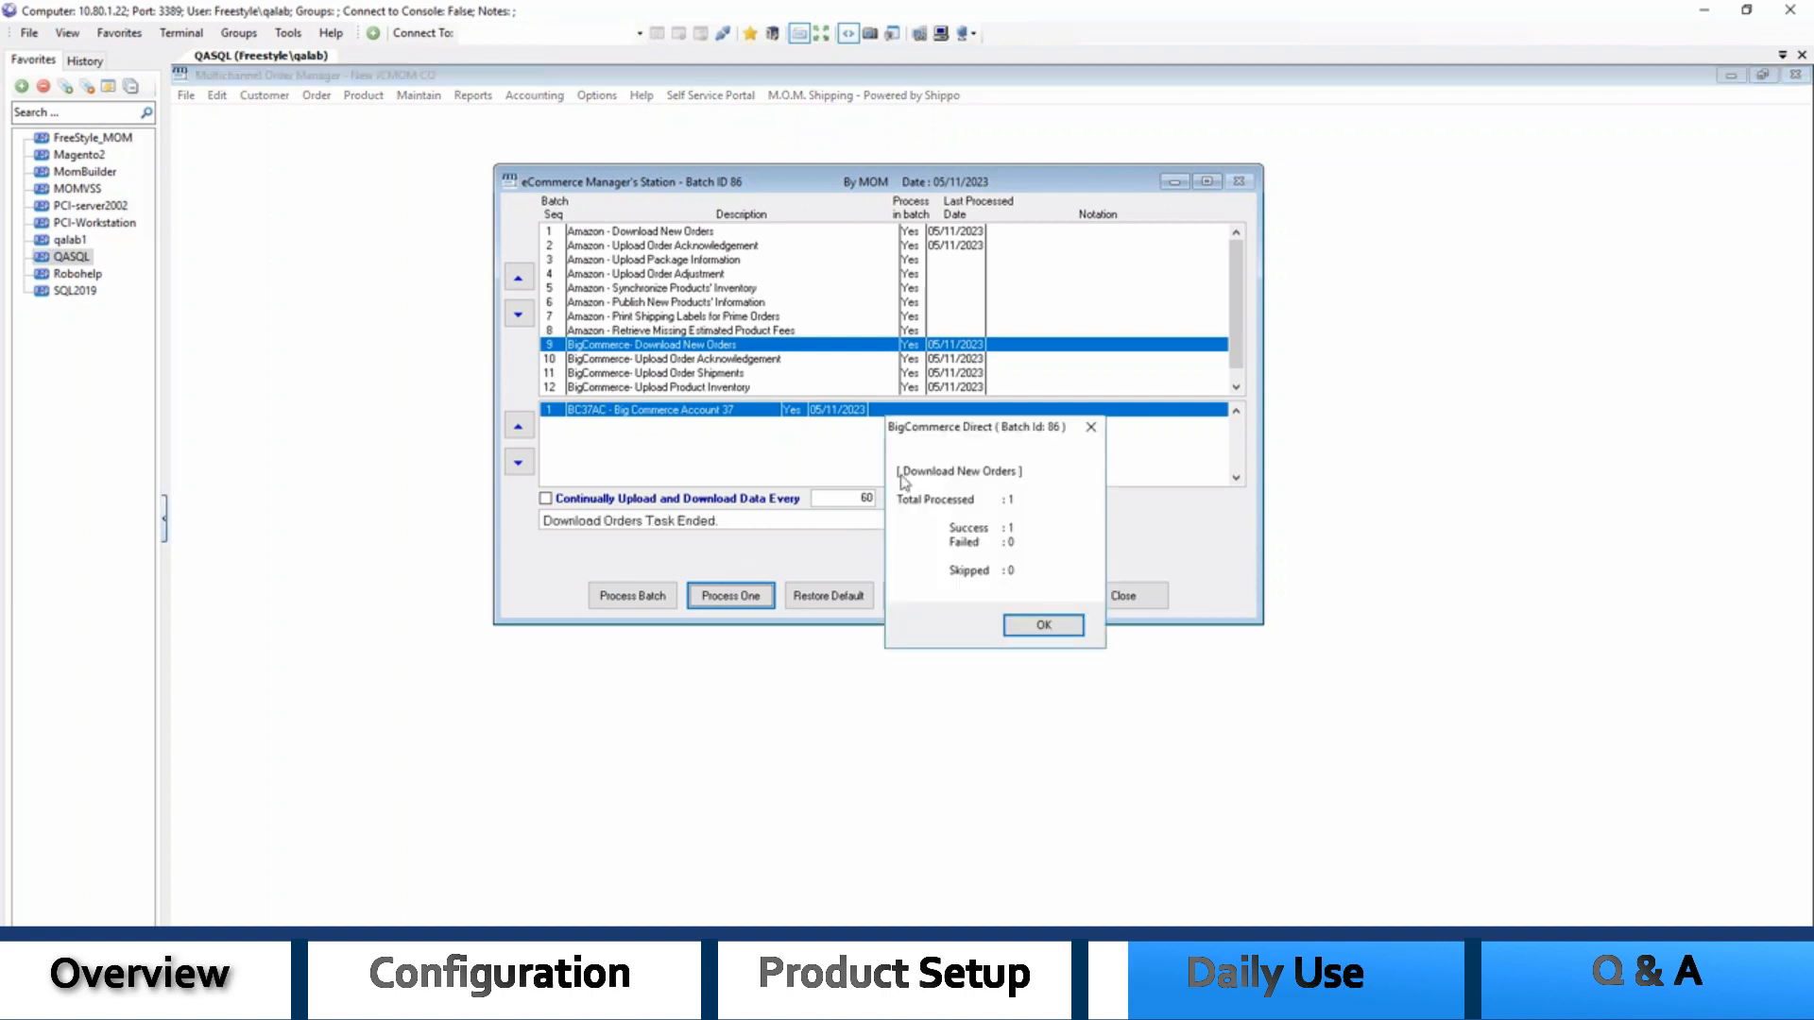
{"action": "left_click", "coordinate": [1044, 627]}
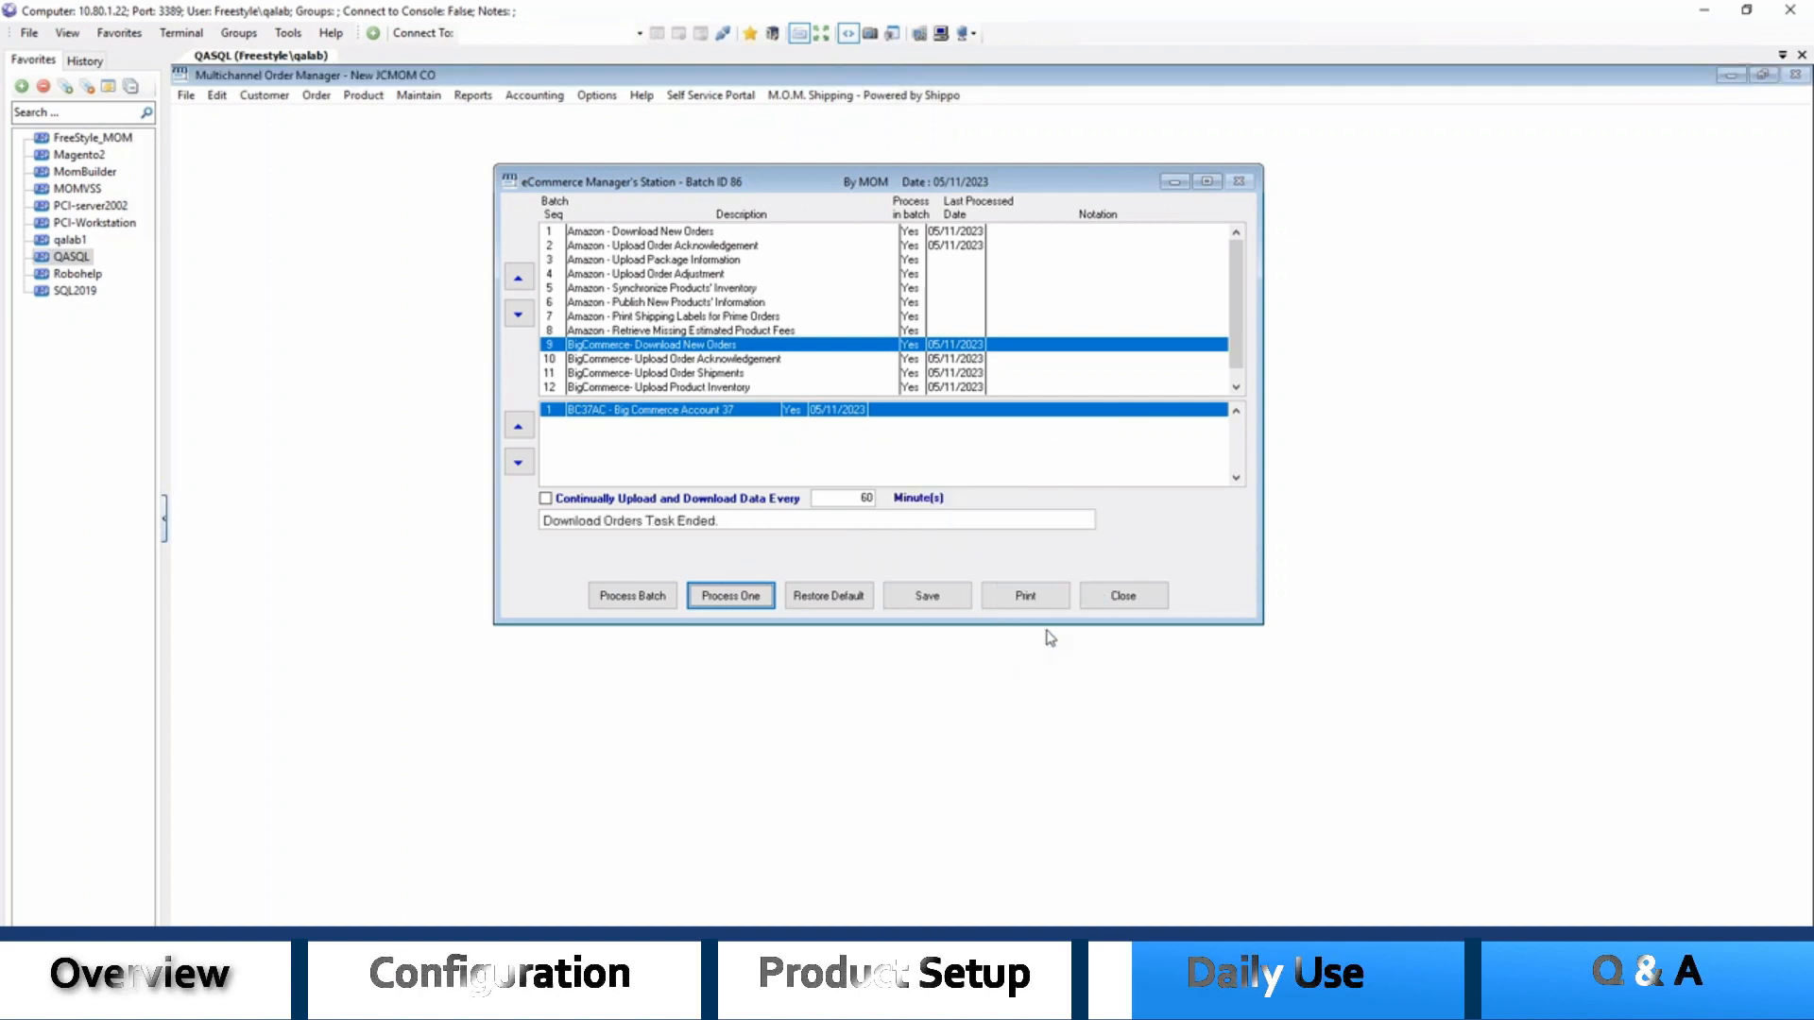
{"action": "left_click", "coordinate": [1124, 596]}
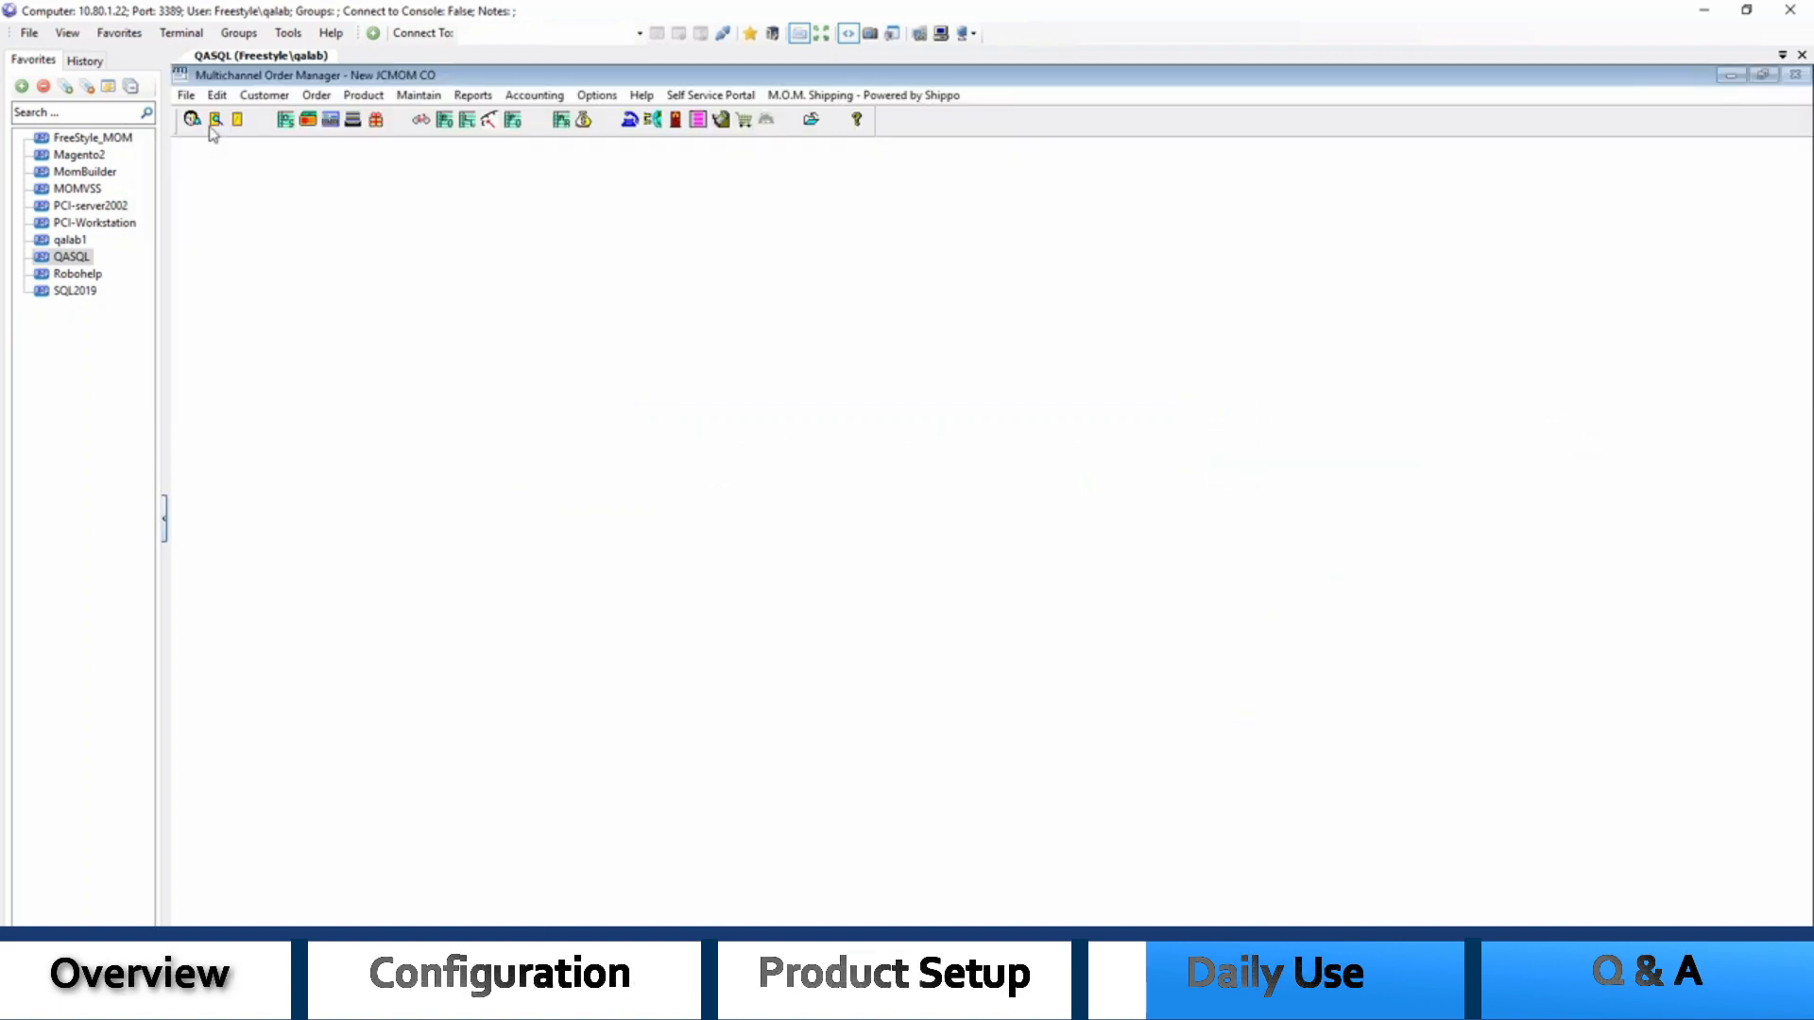
Open the last order and process its Quick Print for all warehouses and shipping methods, cancelling the file save for the packing slip
{"action": "left_click", "coordinate": [215, 123]}
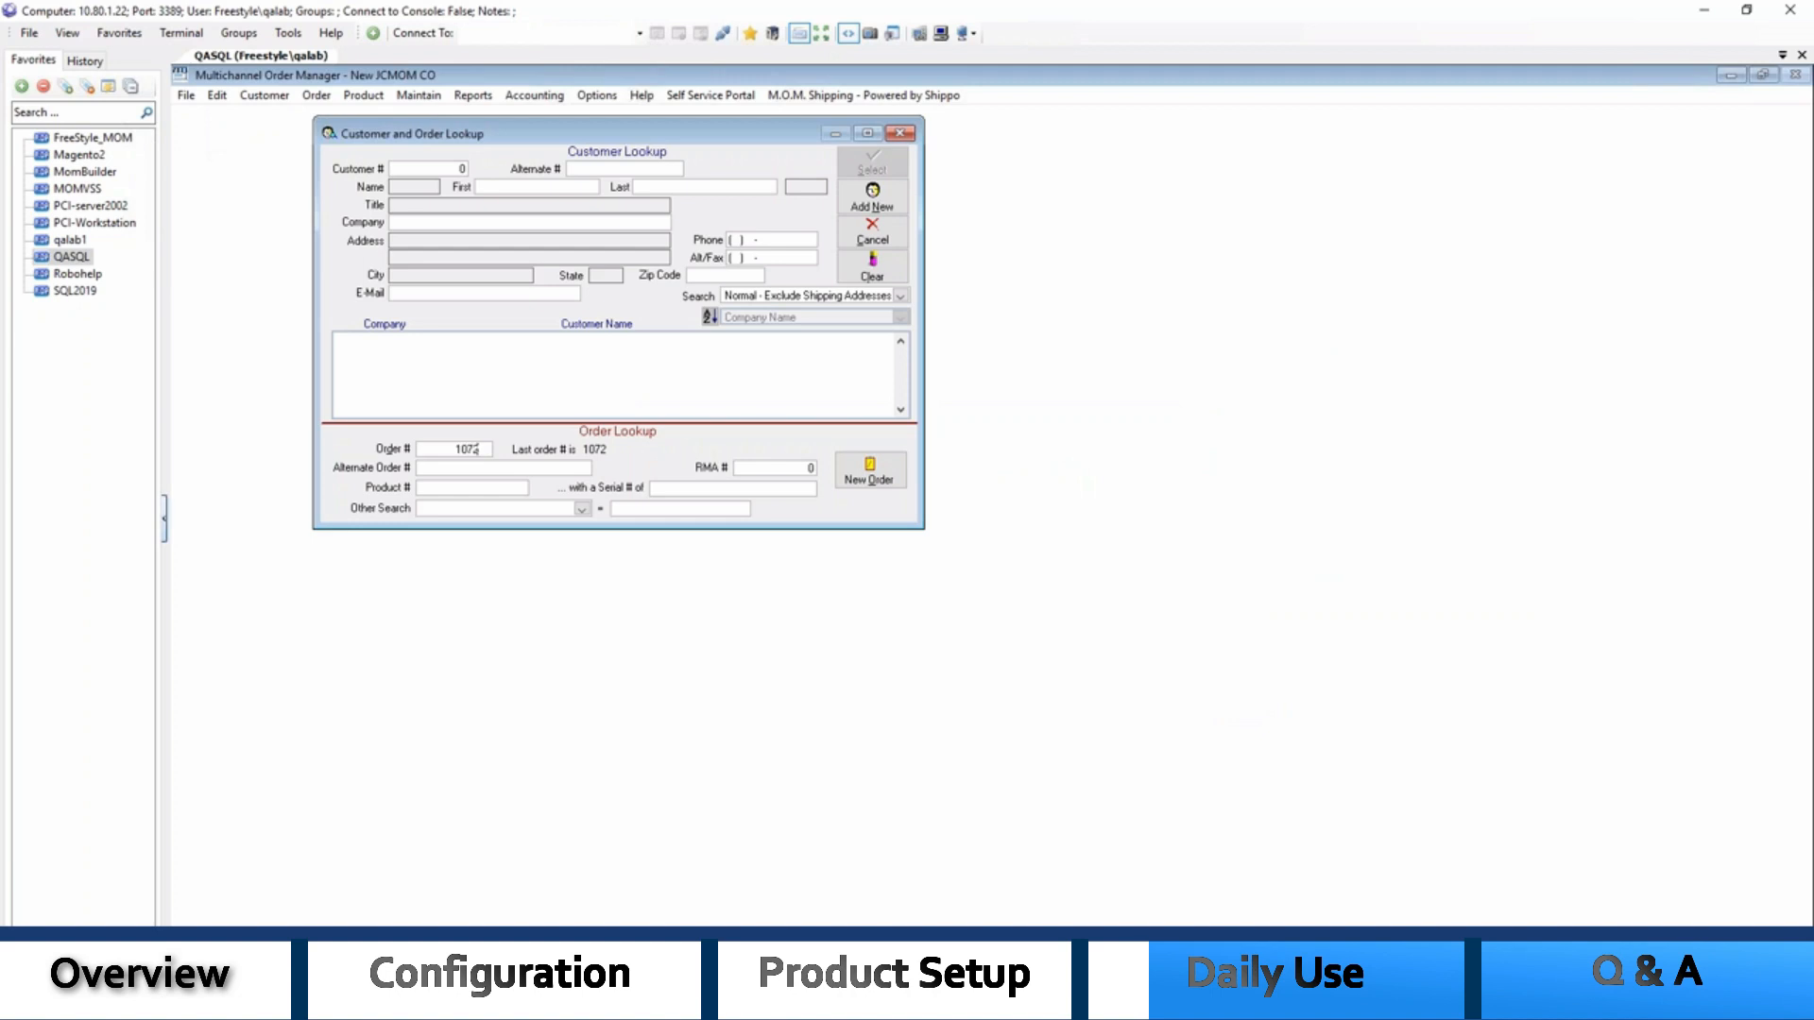
{"action": "key", "text": "Return"}
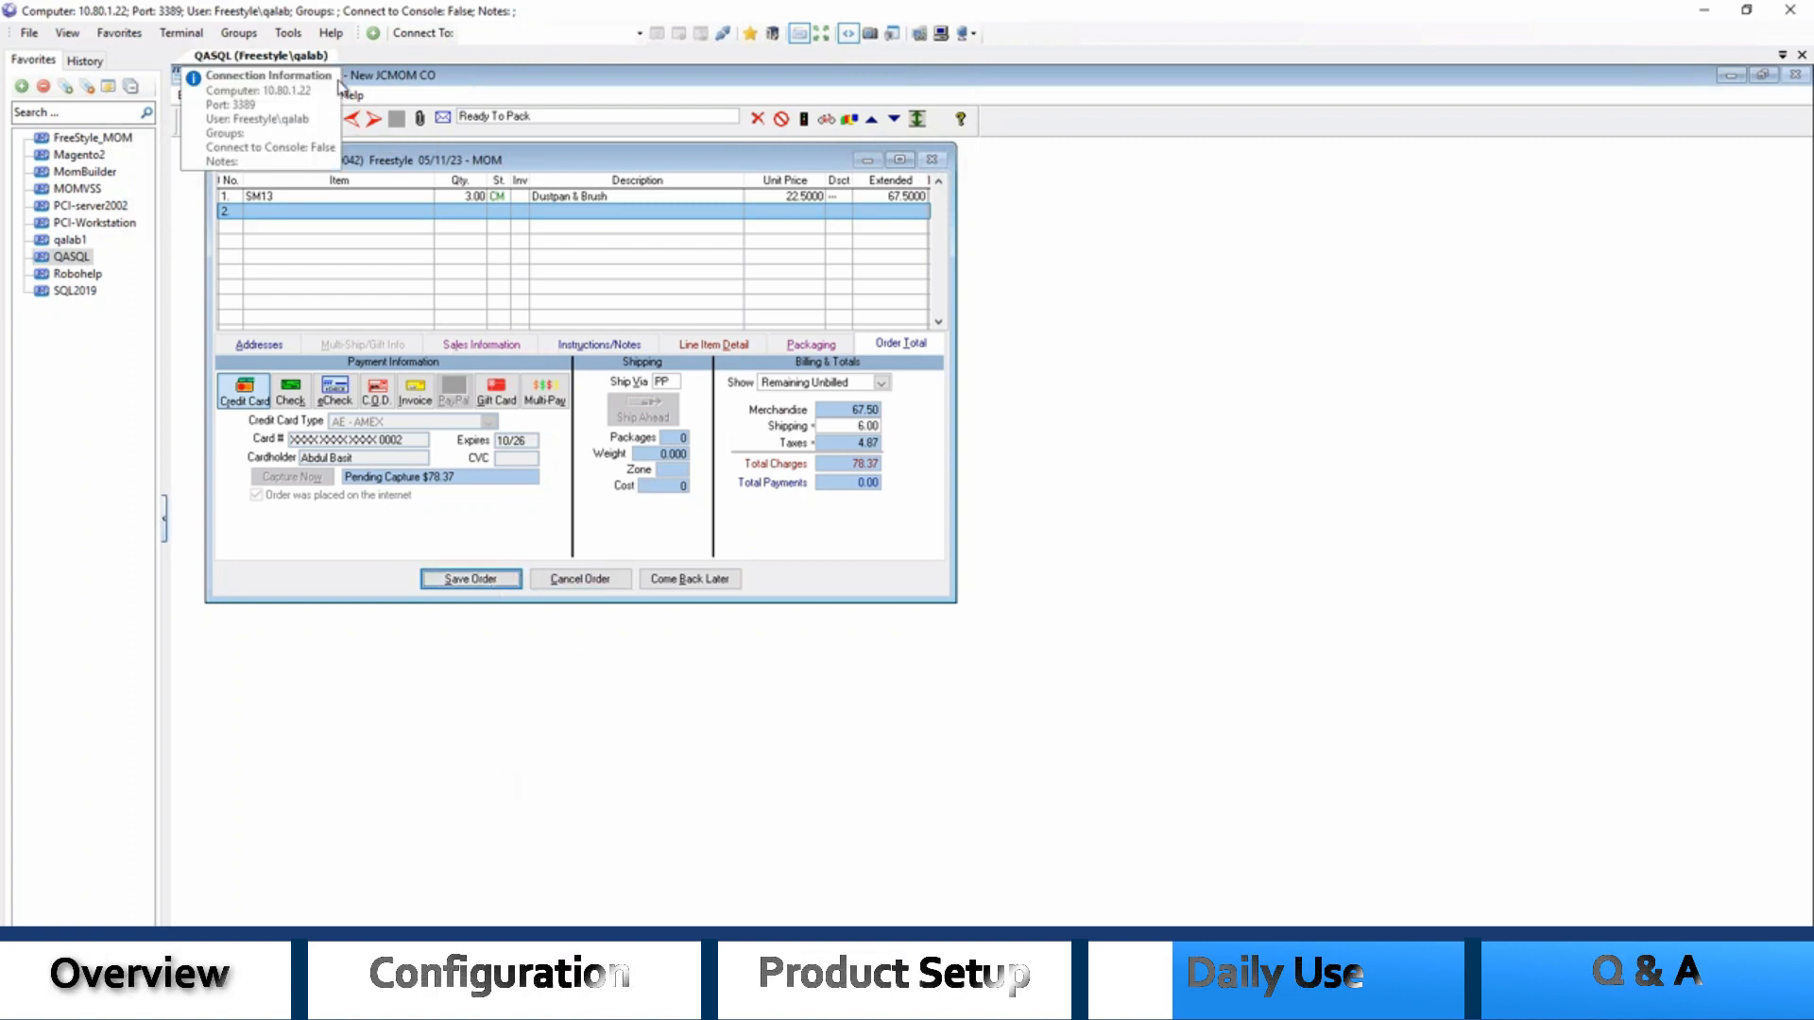
{"action": "left_click", "coordinate": [329, 120]}
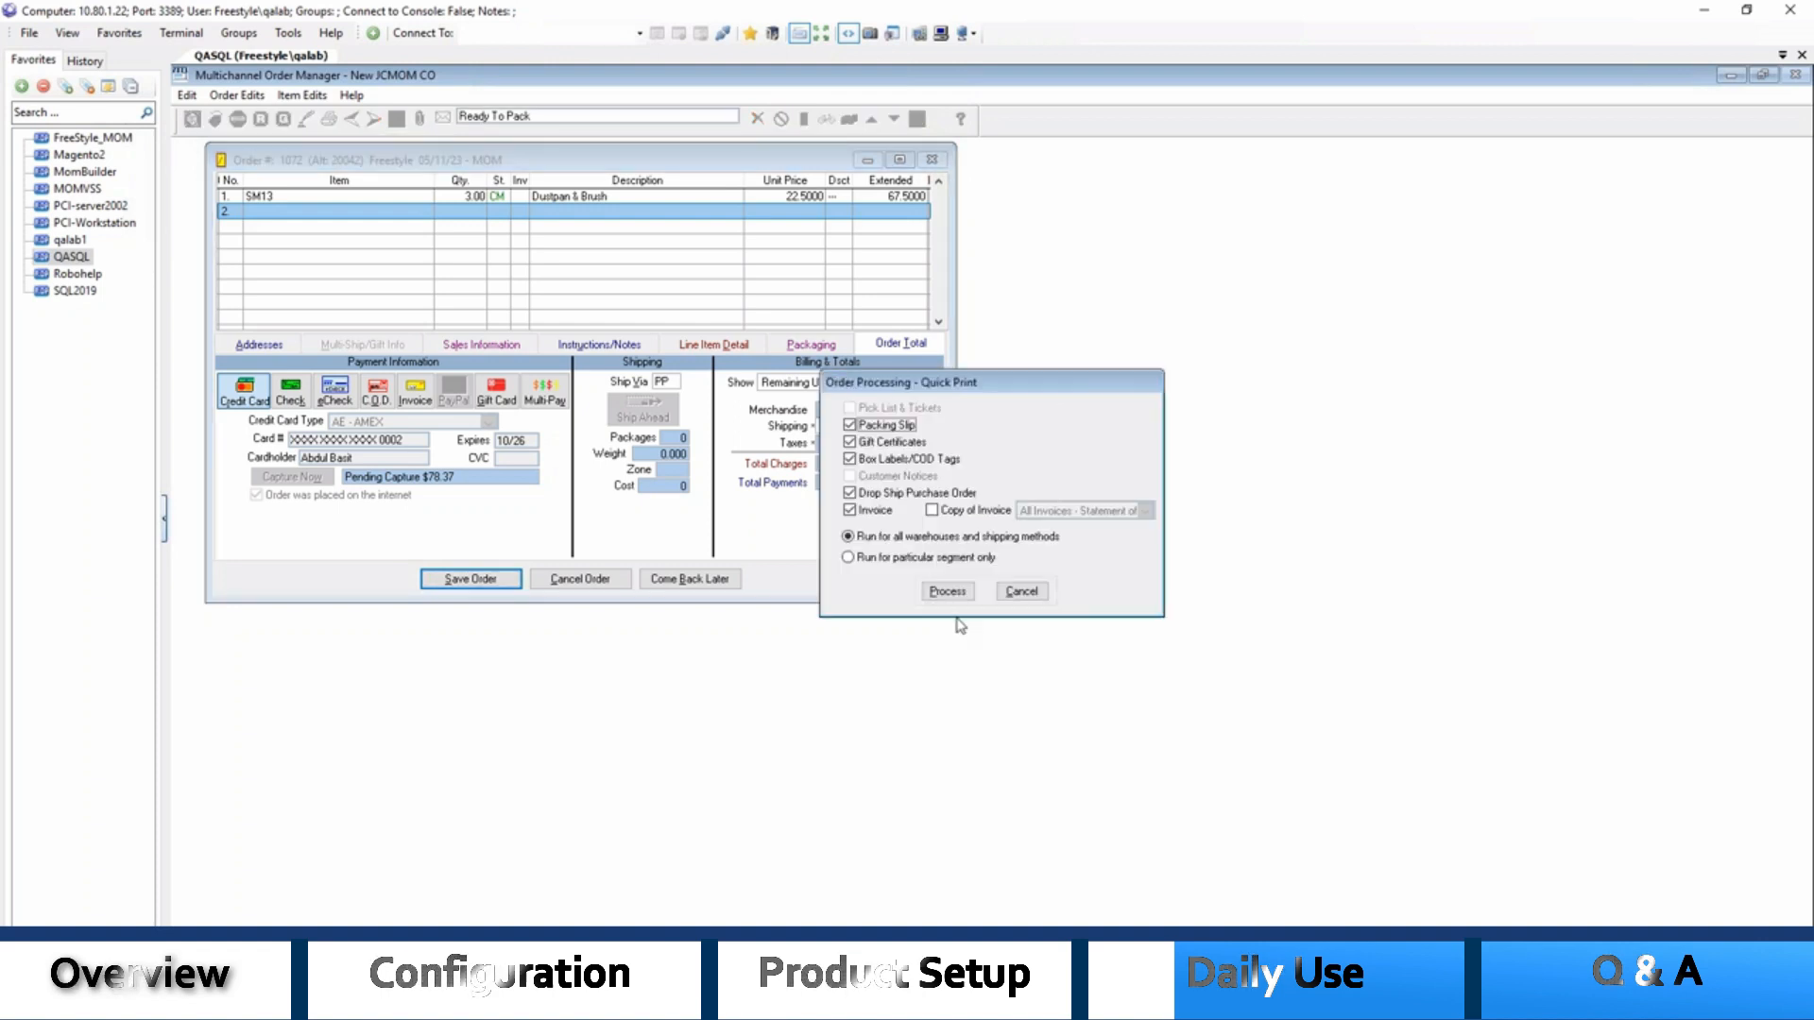
{"action": "left_click", "coordinate": [948, 590]}
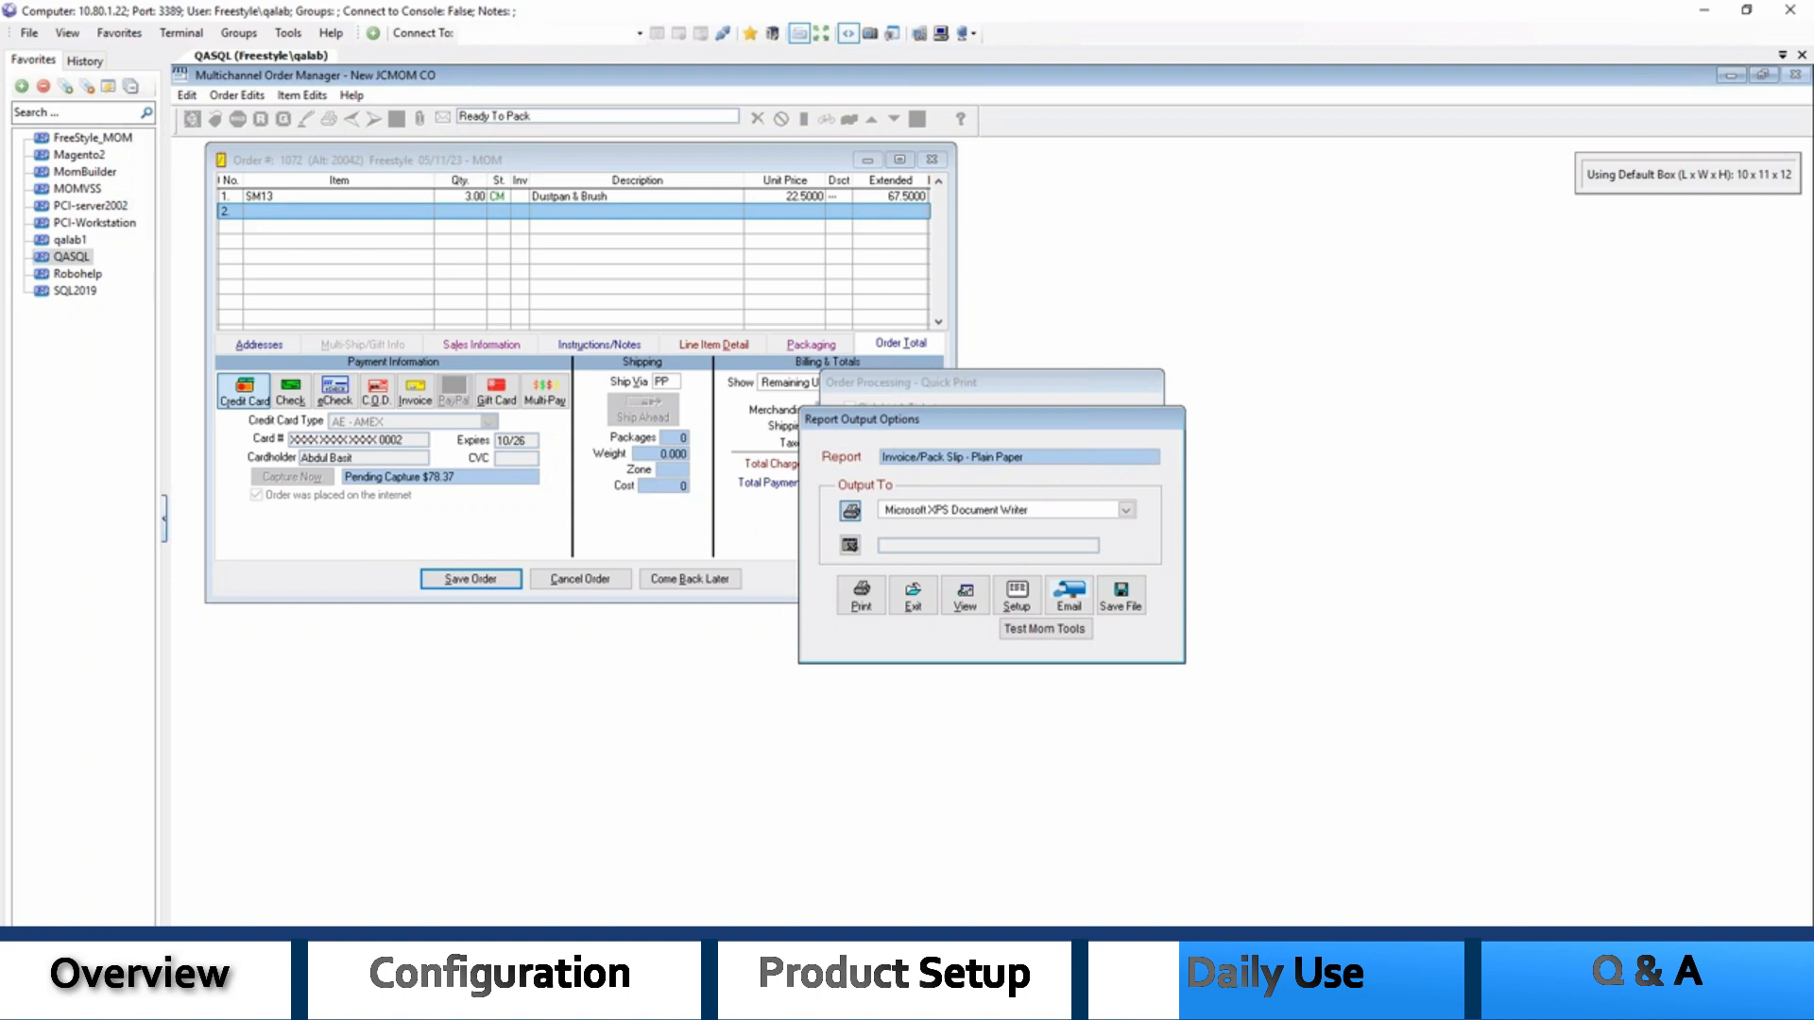
{"action": "left_click", "coordinate": [860, 595]}
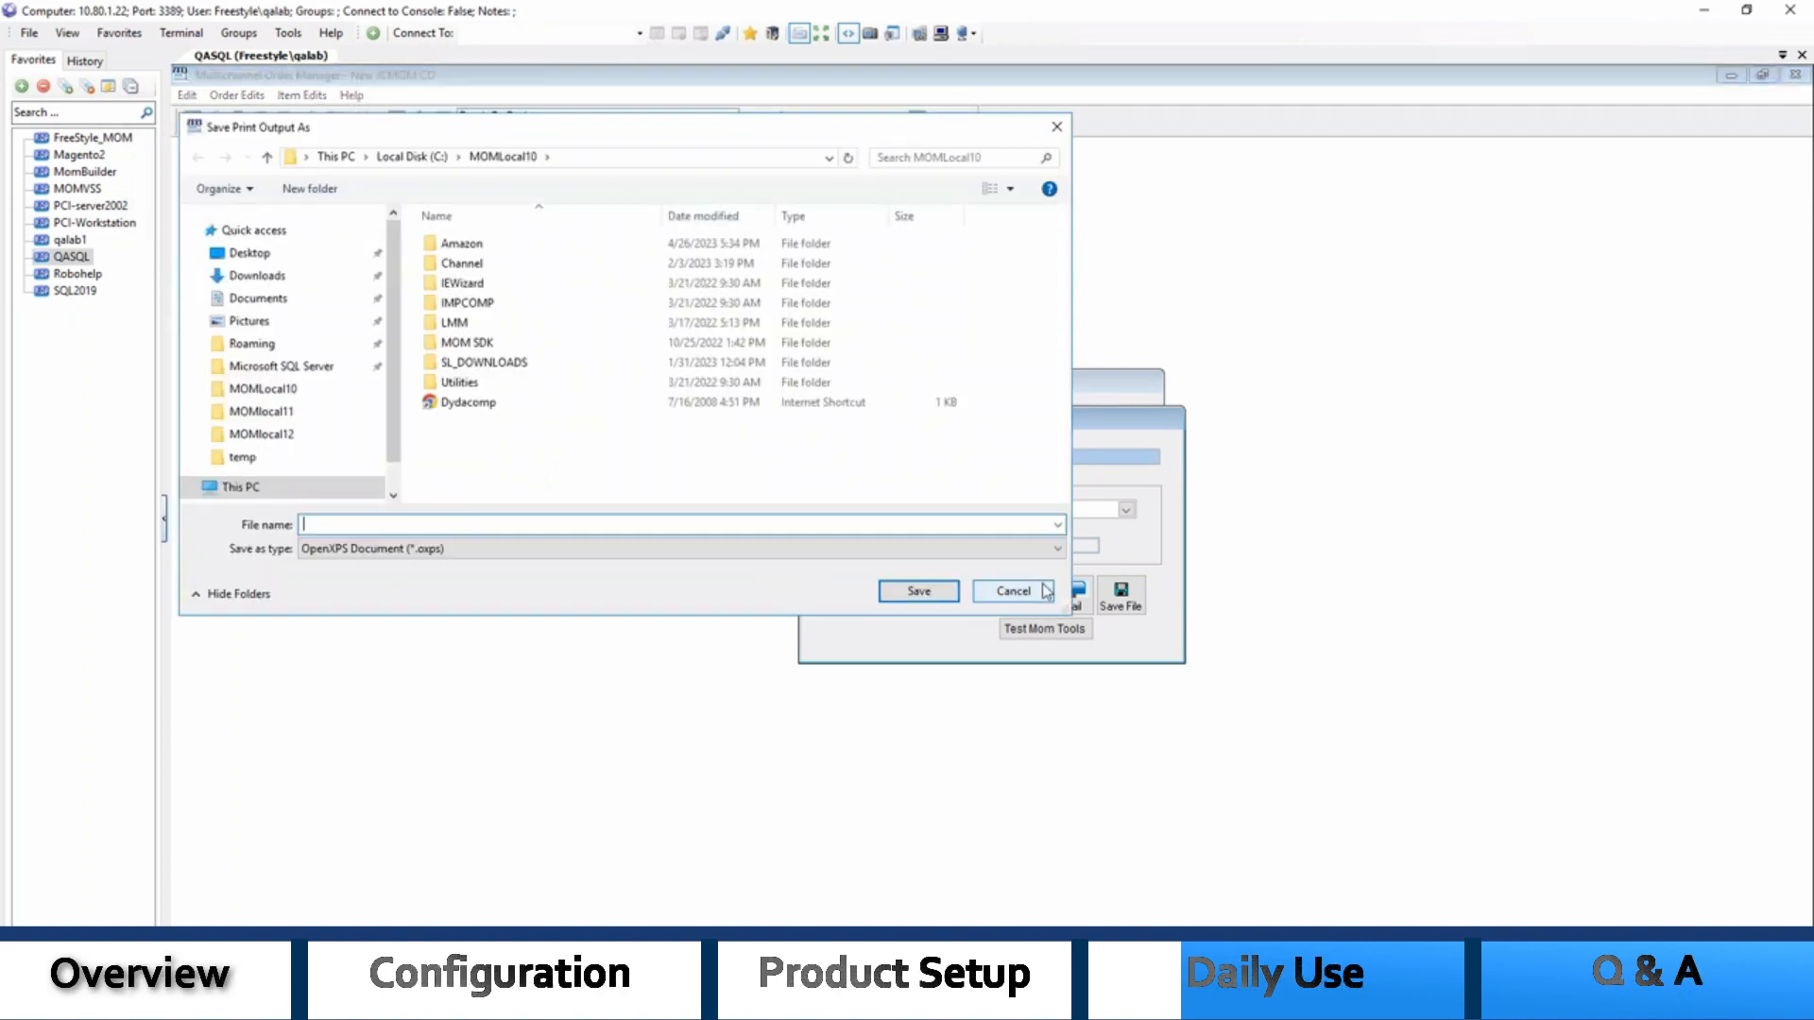
{"action": "left_click", "coordinate": [1045, 590]}
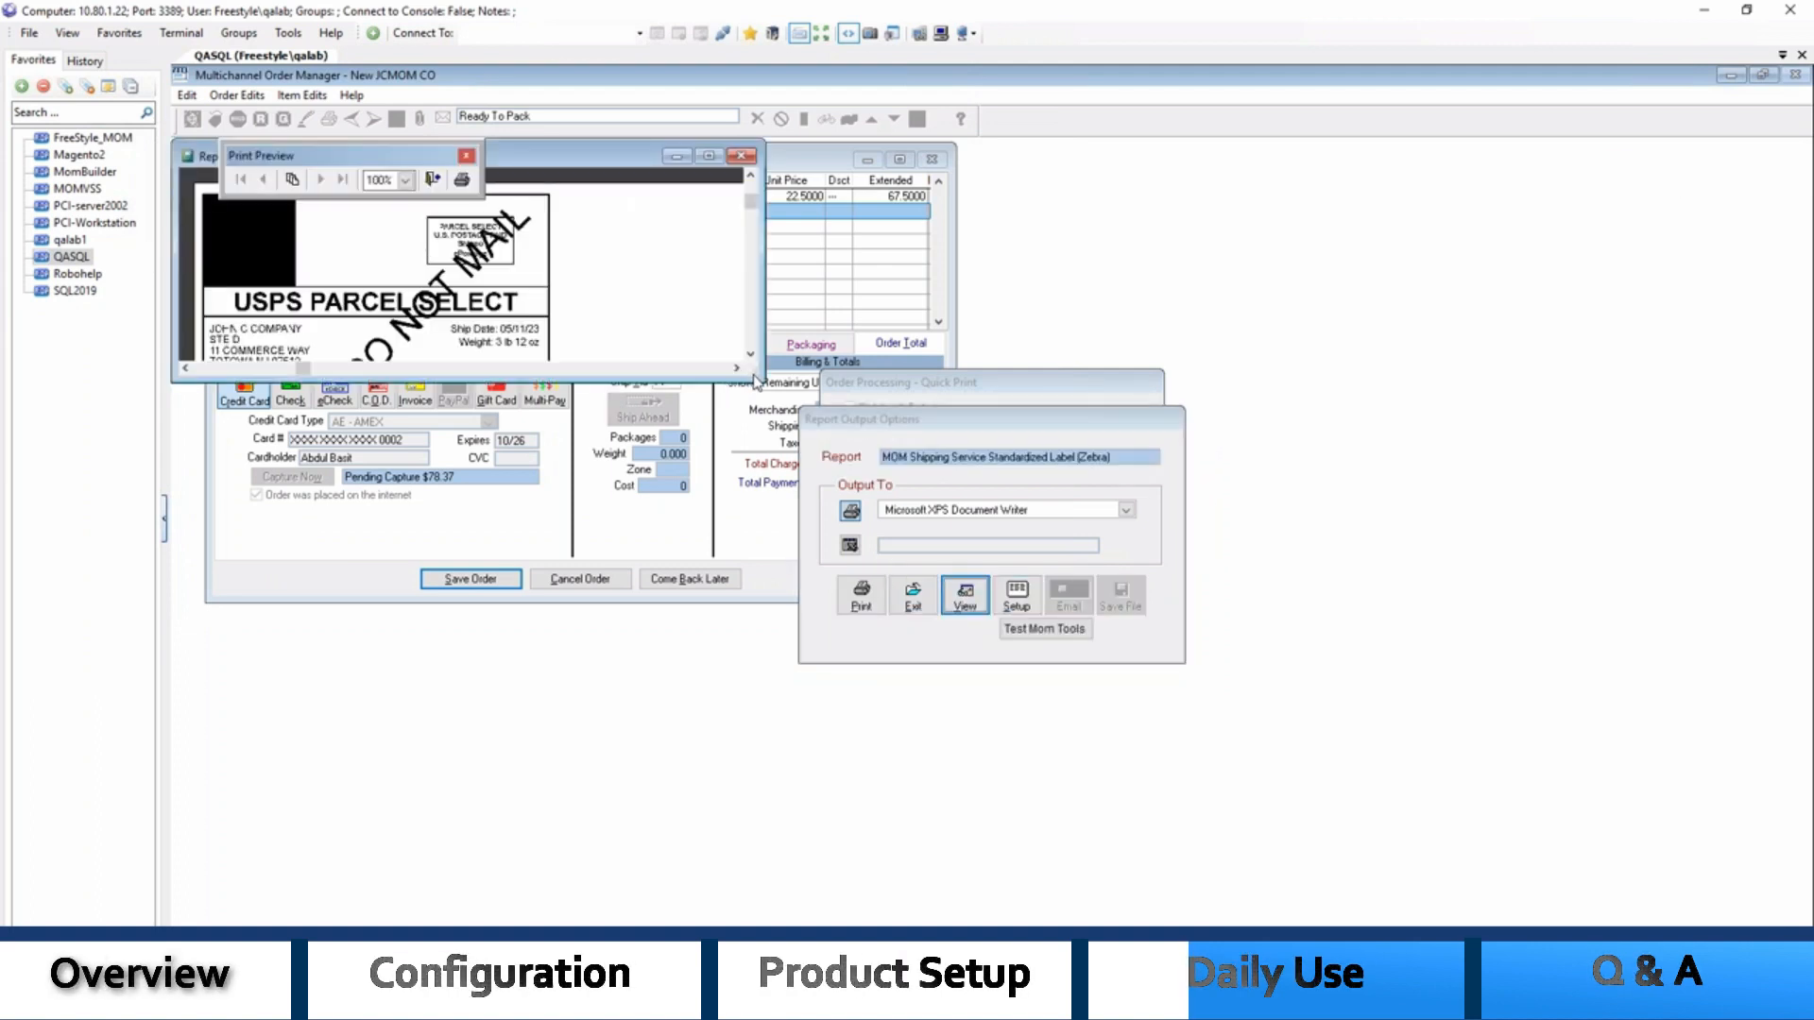
Preview the MOM Shipping Service Standardized Label (Zebra), finish the label output, and save the order
{"action": "left_click_drag", "start_coordinate": [751, 377], "coordinate": [724, 696]}
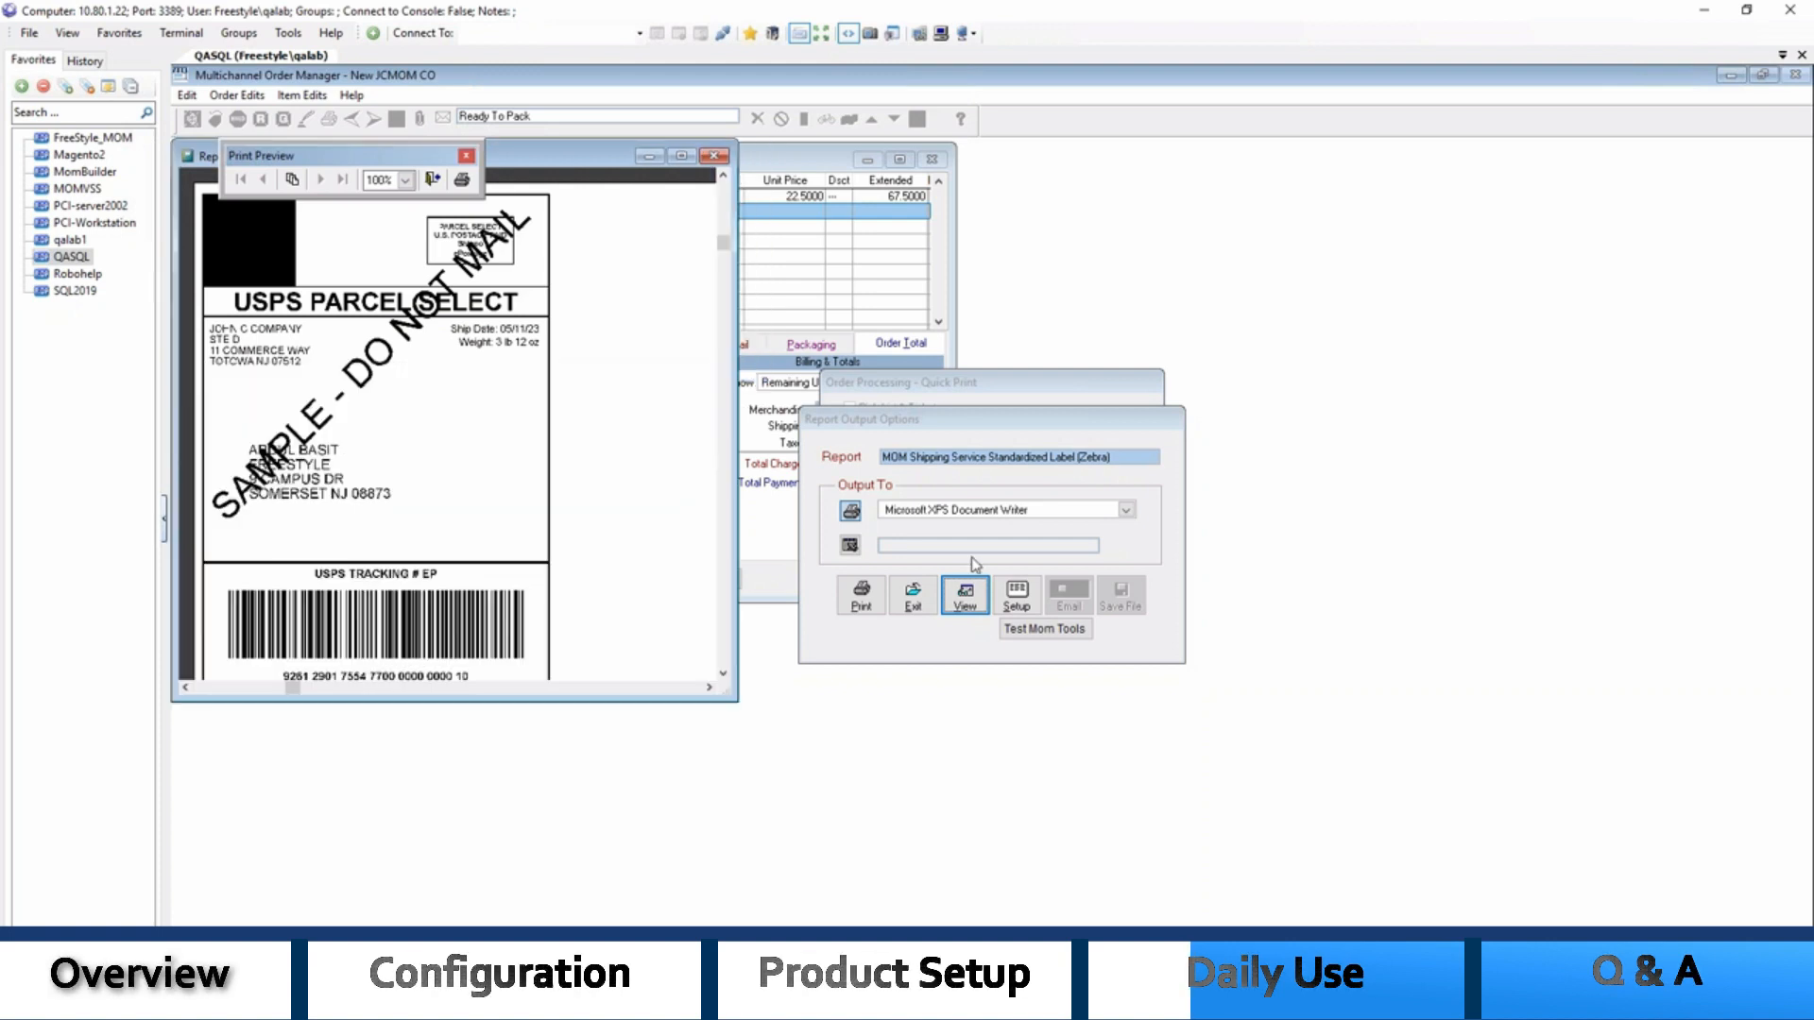
{"action": "key", "text": "Escape"}
{"action": "left_click", "coordinate": [863, 598]}
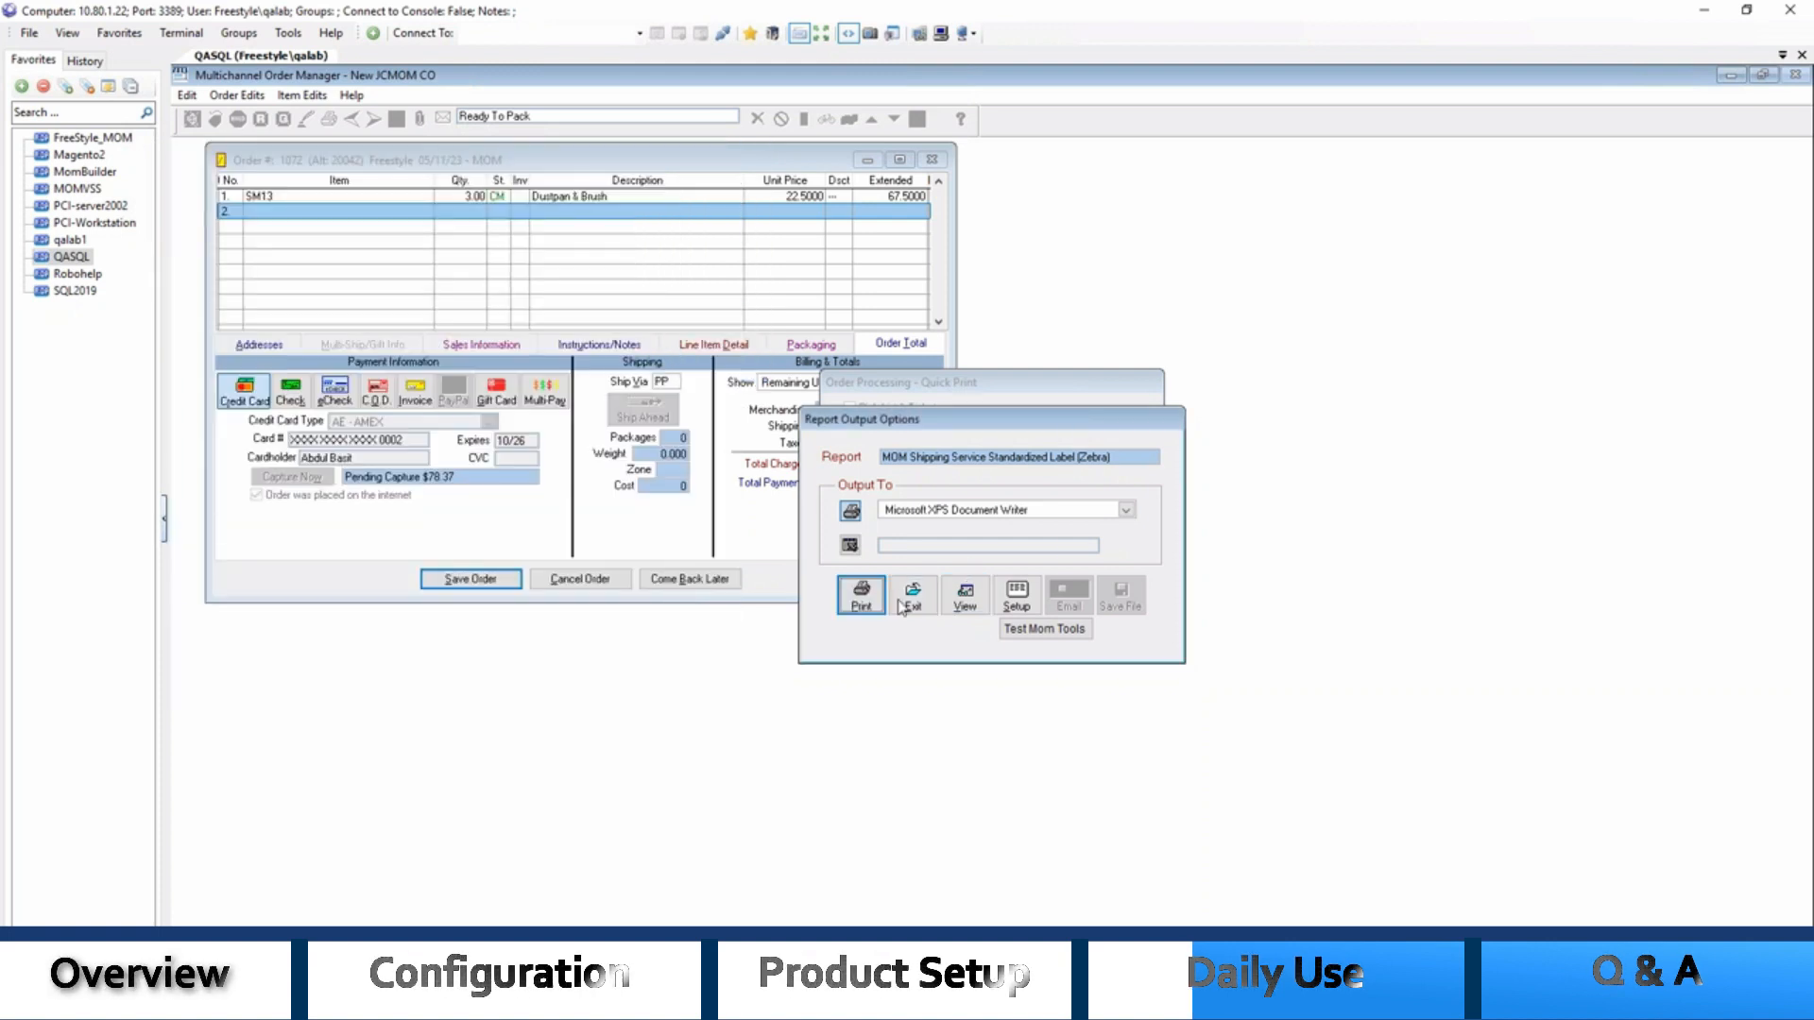
{"action": "left_click", "coordinate": [914, 590]}
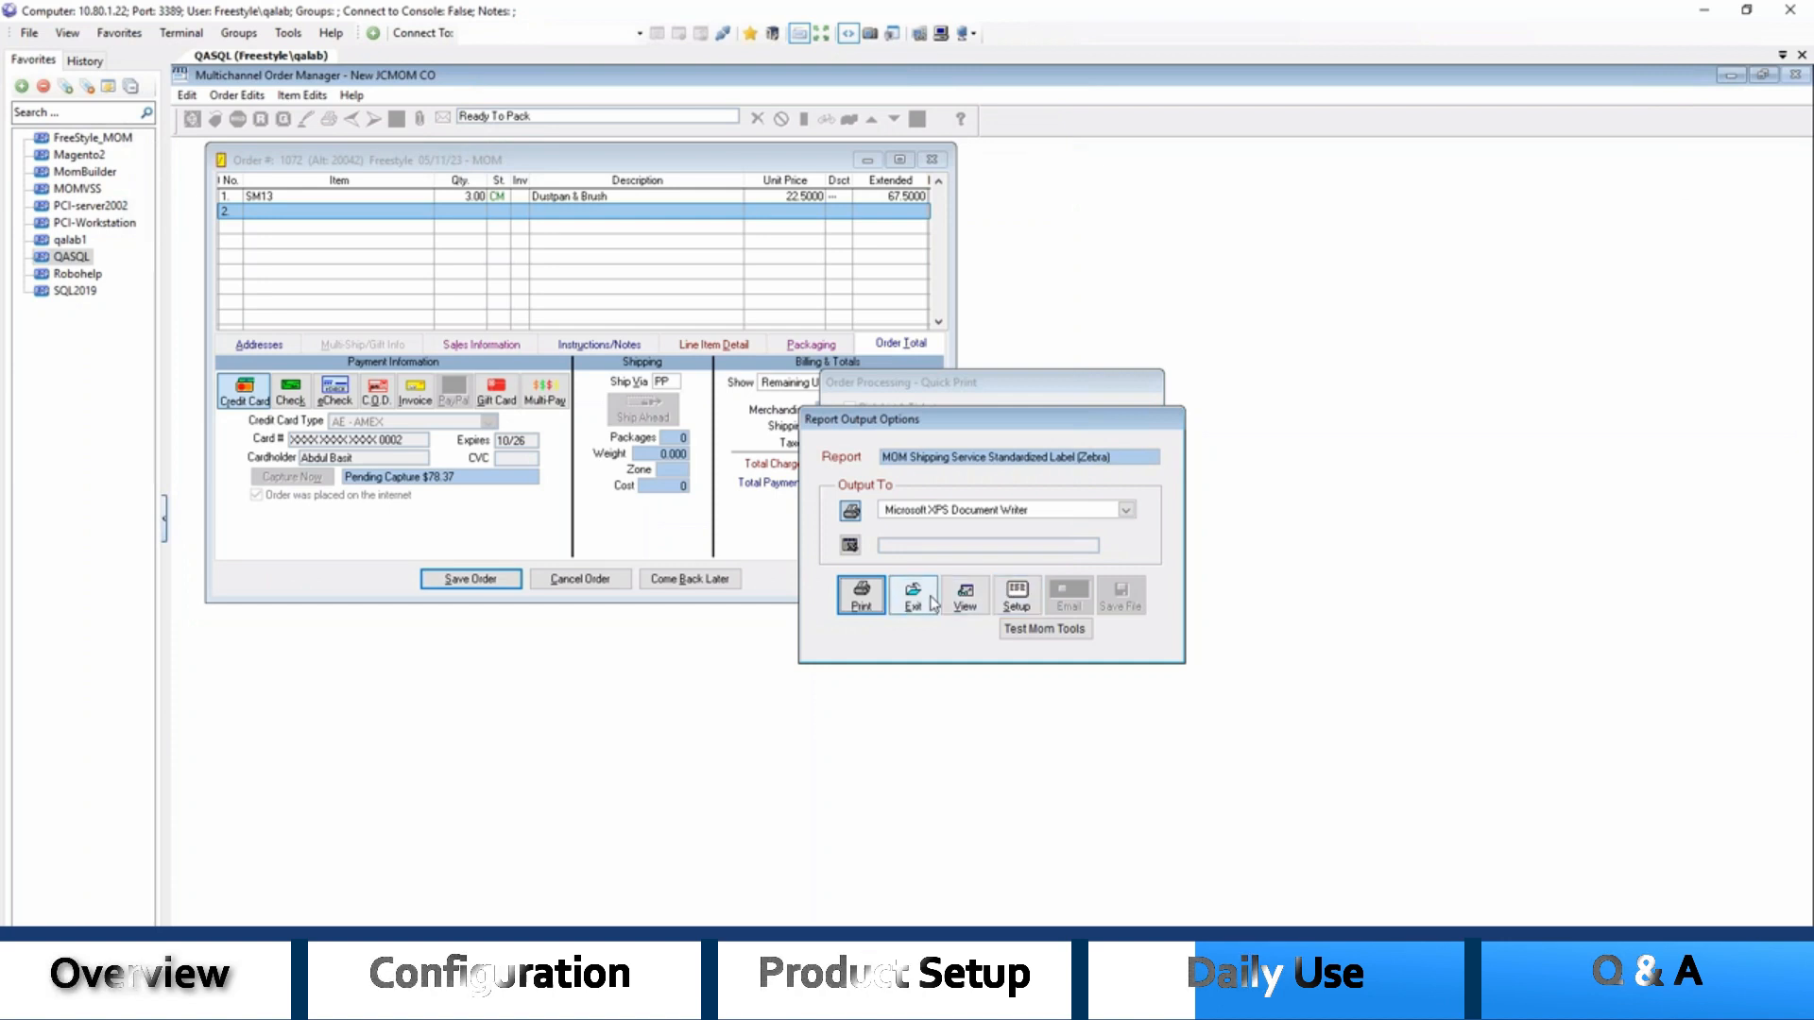
{"action": "left_click", "coordinate": [931, 603]}
{"action": "left_click", "coordinate": [935, 586]}
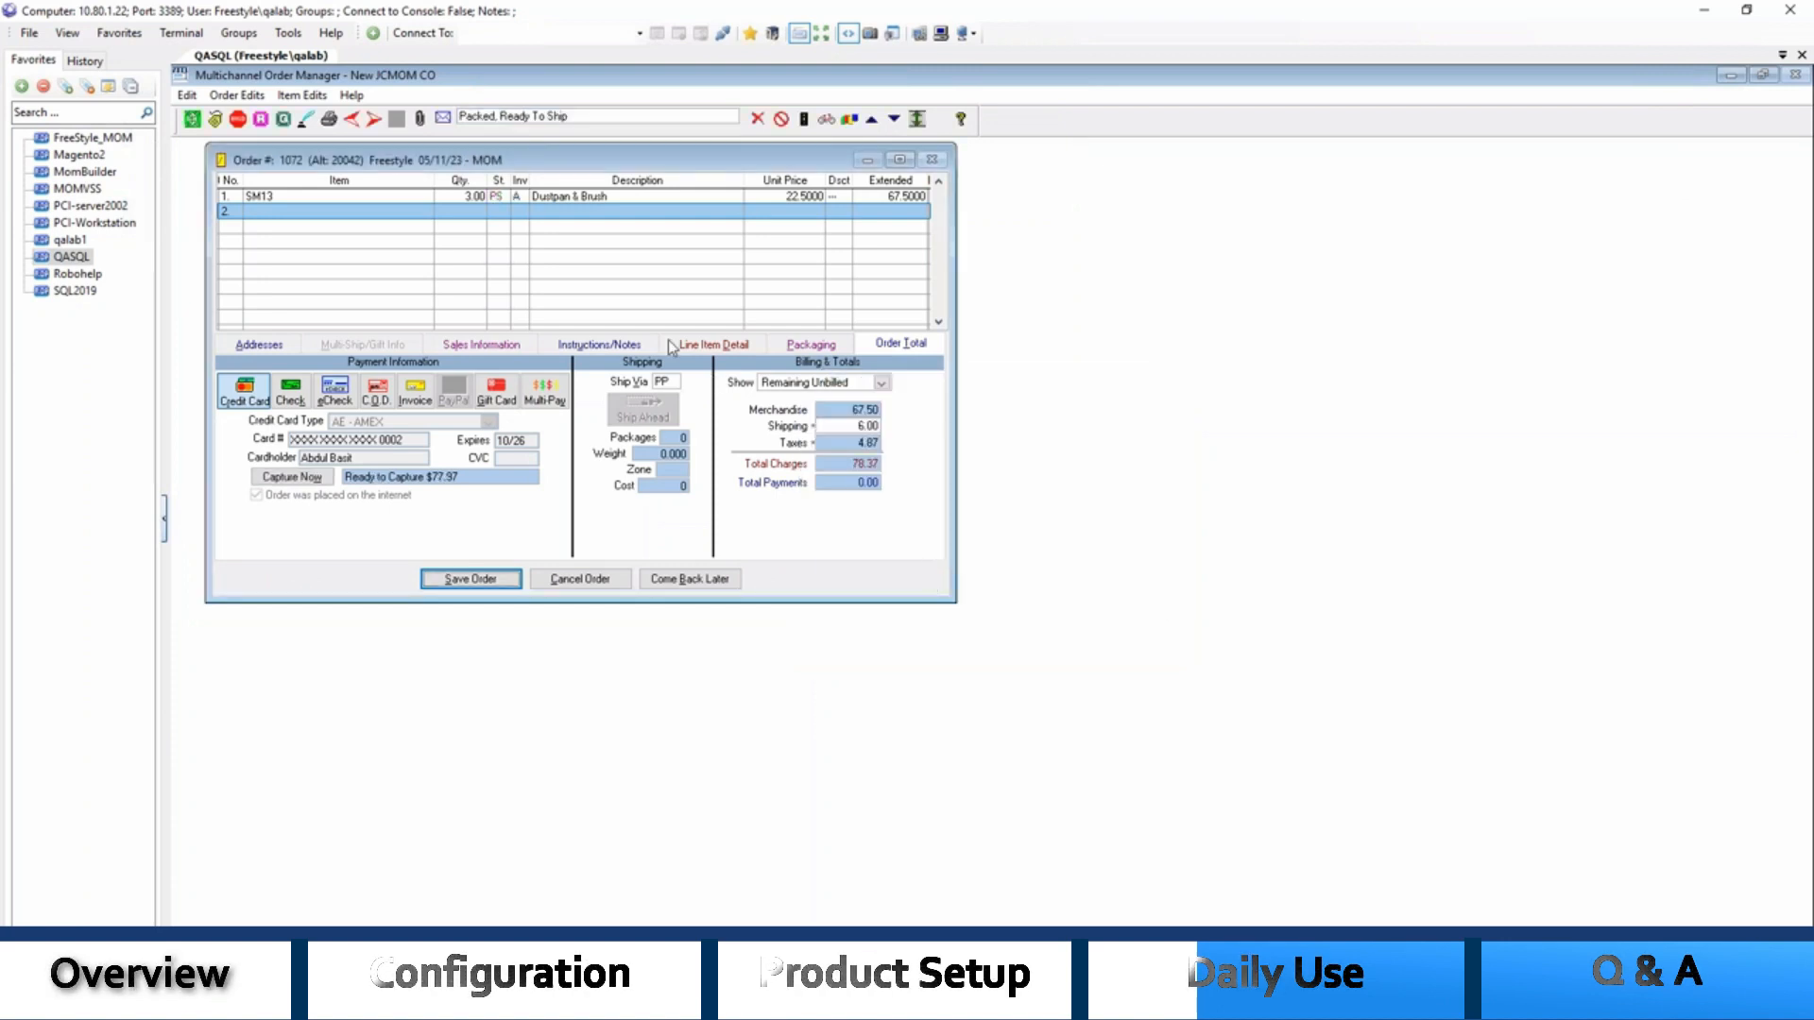
{"action": "left_click", "coordinate": [510, 579]}
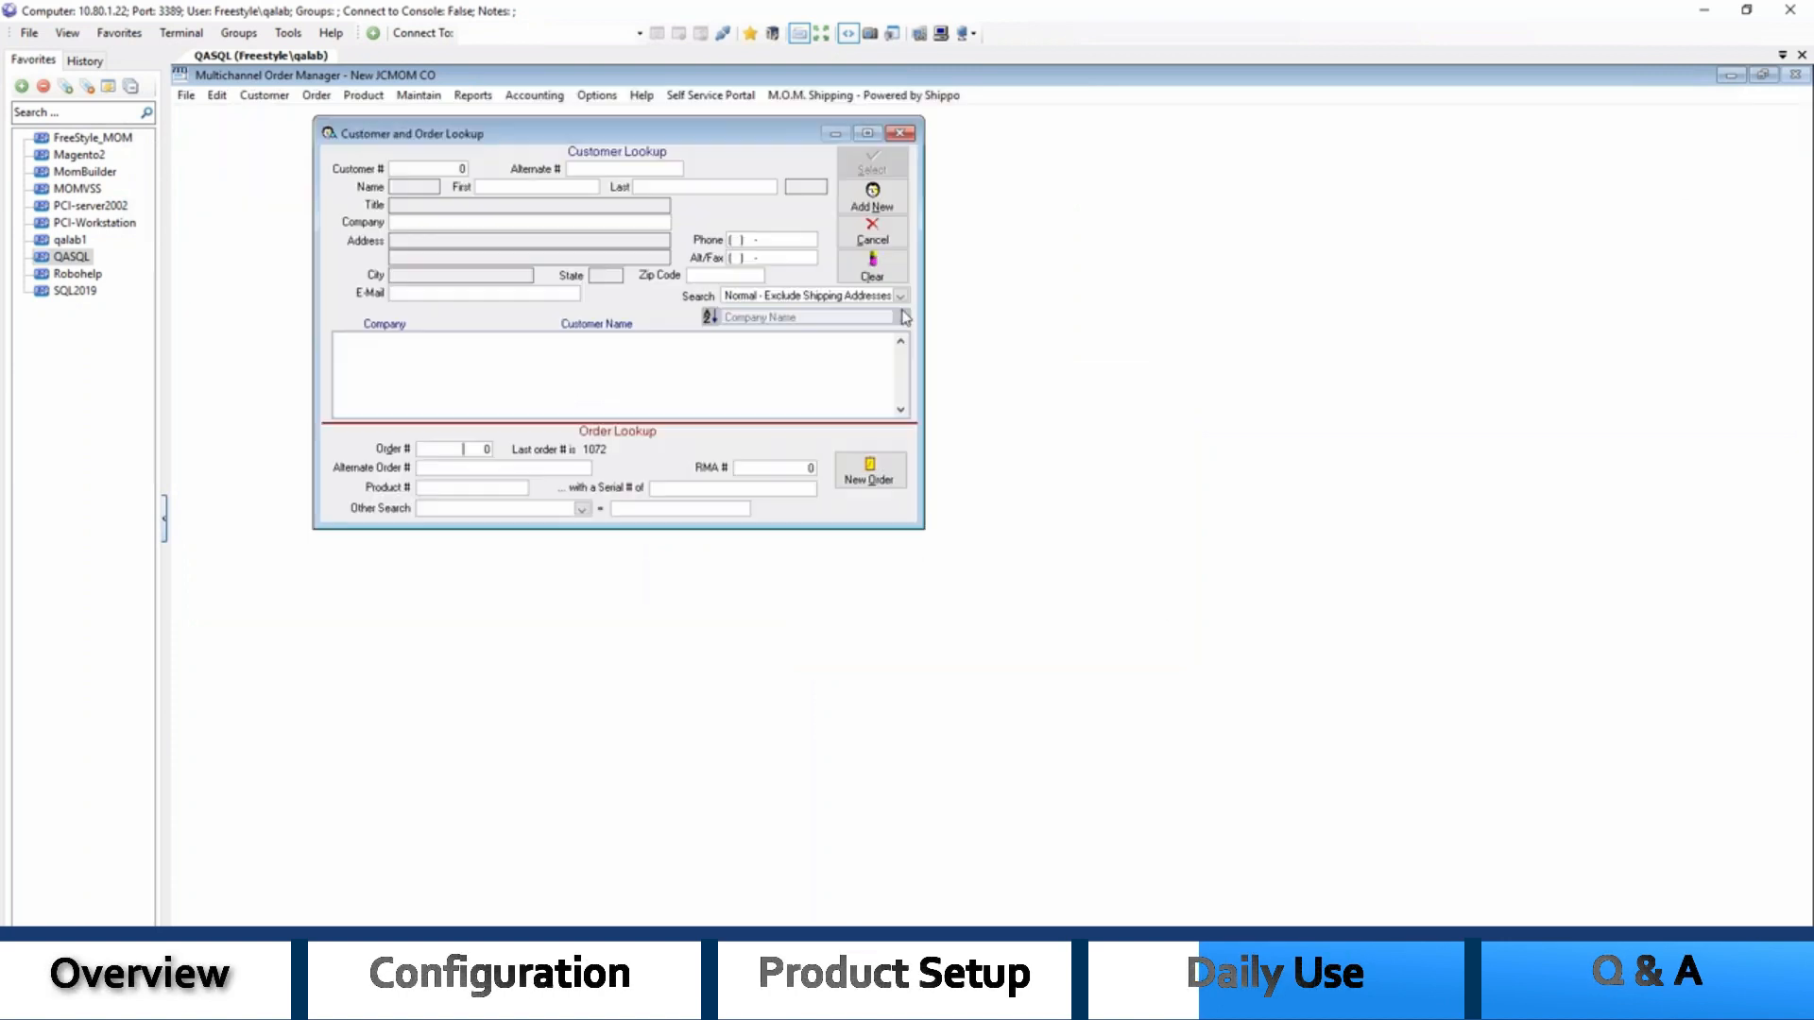
{"action": "left_click", "coordinate": [873, 233]}
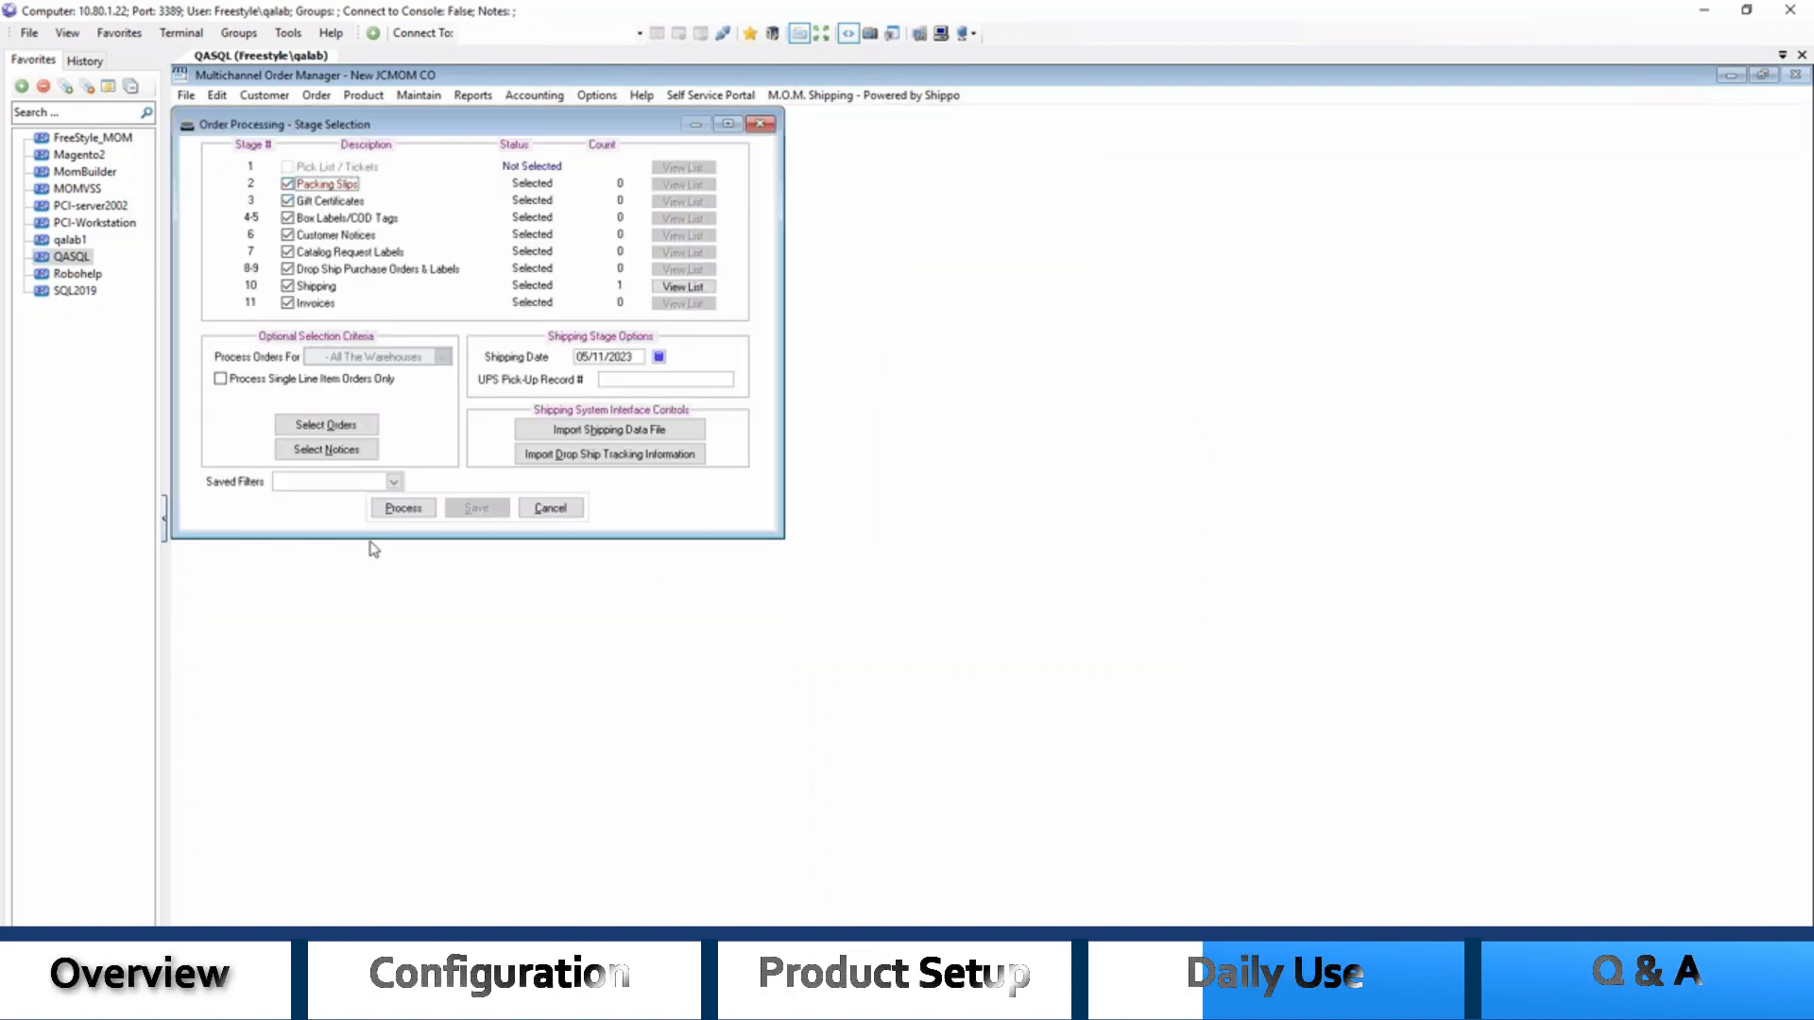
Process the selected order stages, ship all confirmed boxes without outputting the shipping summary, confirm the manifests as printed, and close order processing
{"action": "left_click", "coordinate": [410, 513]}
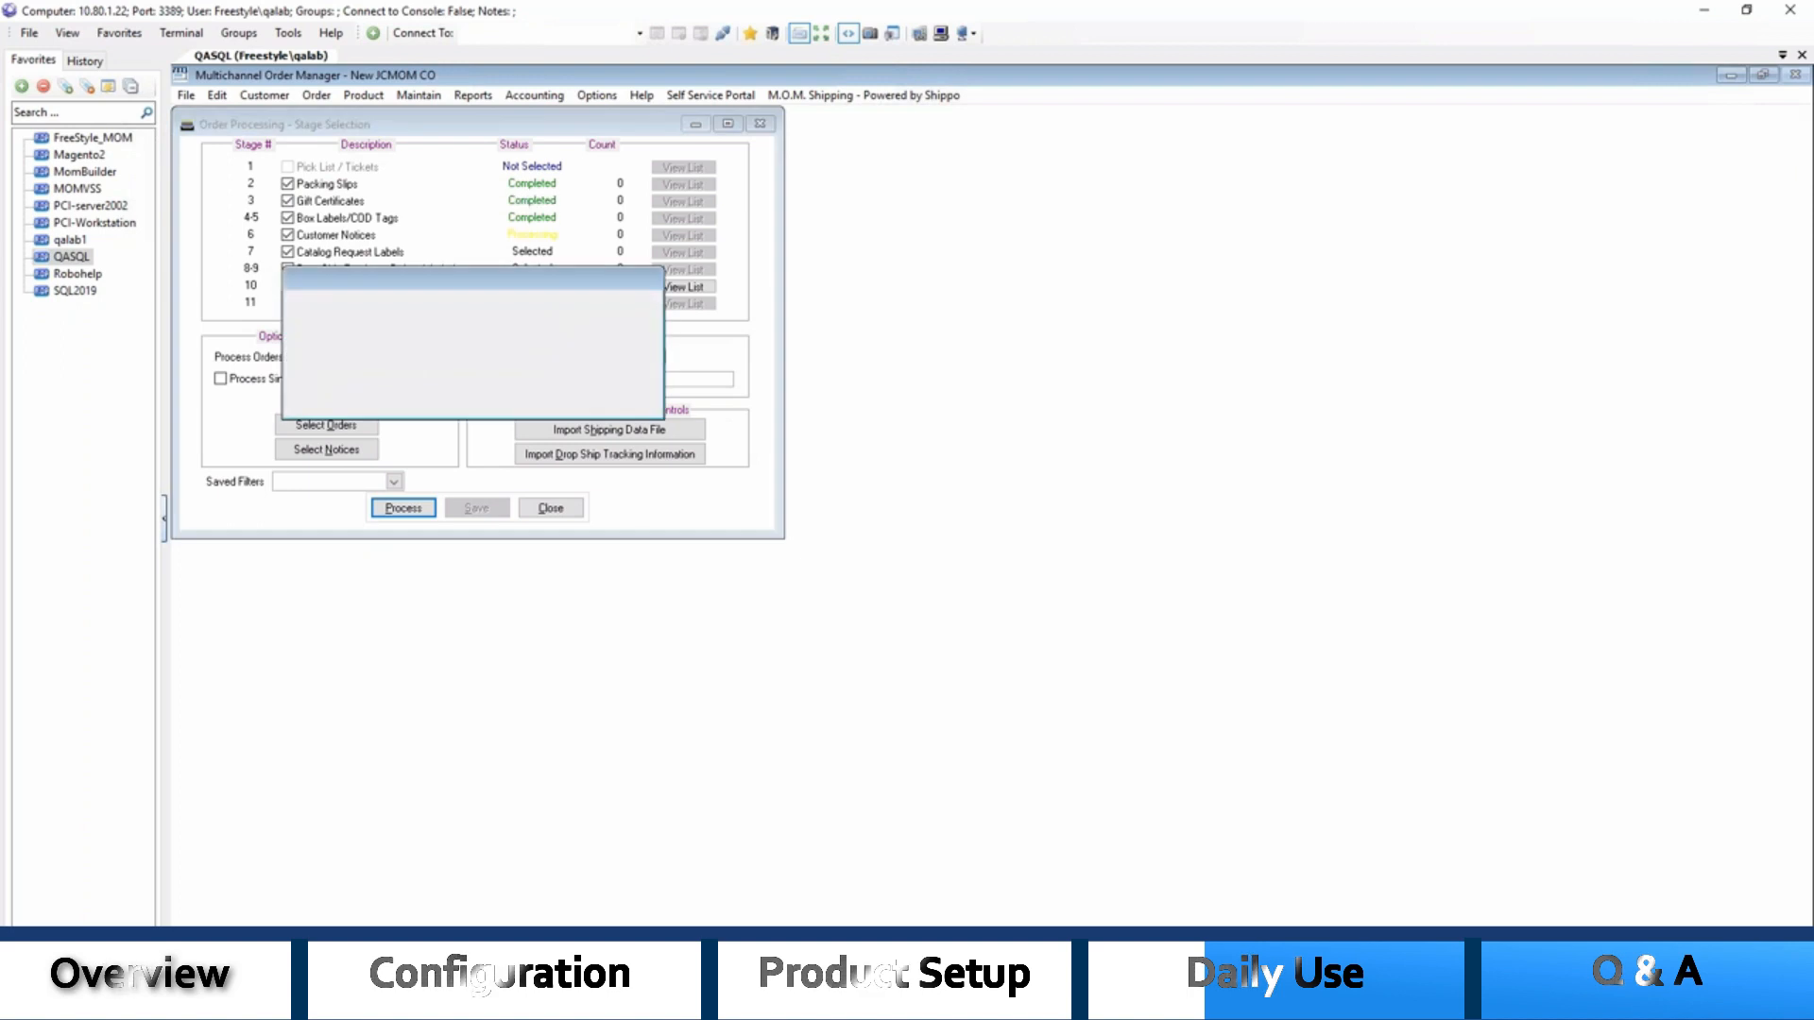
{"action": "left_click", "coordinate": [477, 269]}
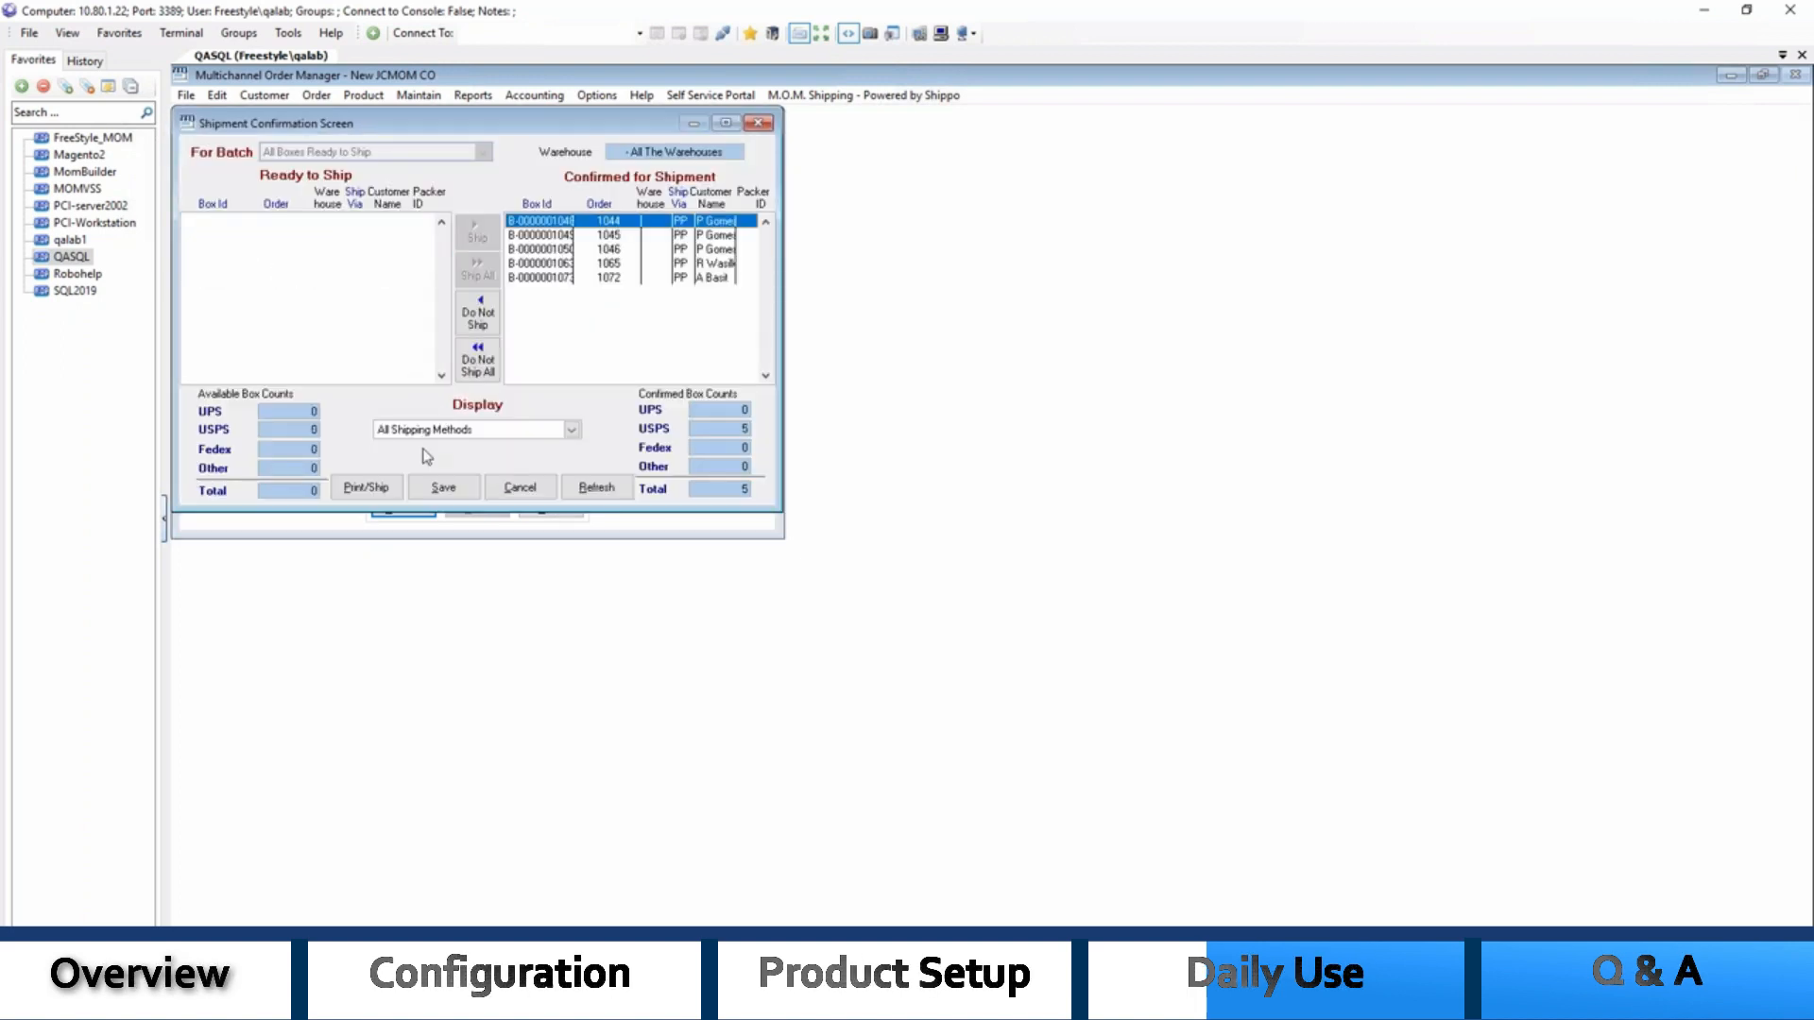
{"action": "left_click", "coordinate": [373, 488]}
{"action": "left_click", "coordinate": [1043, 584]}
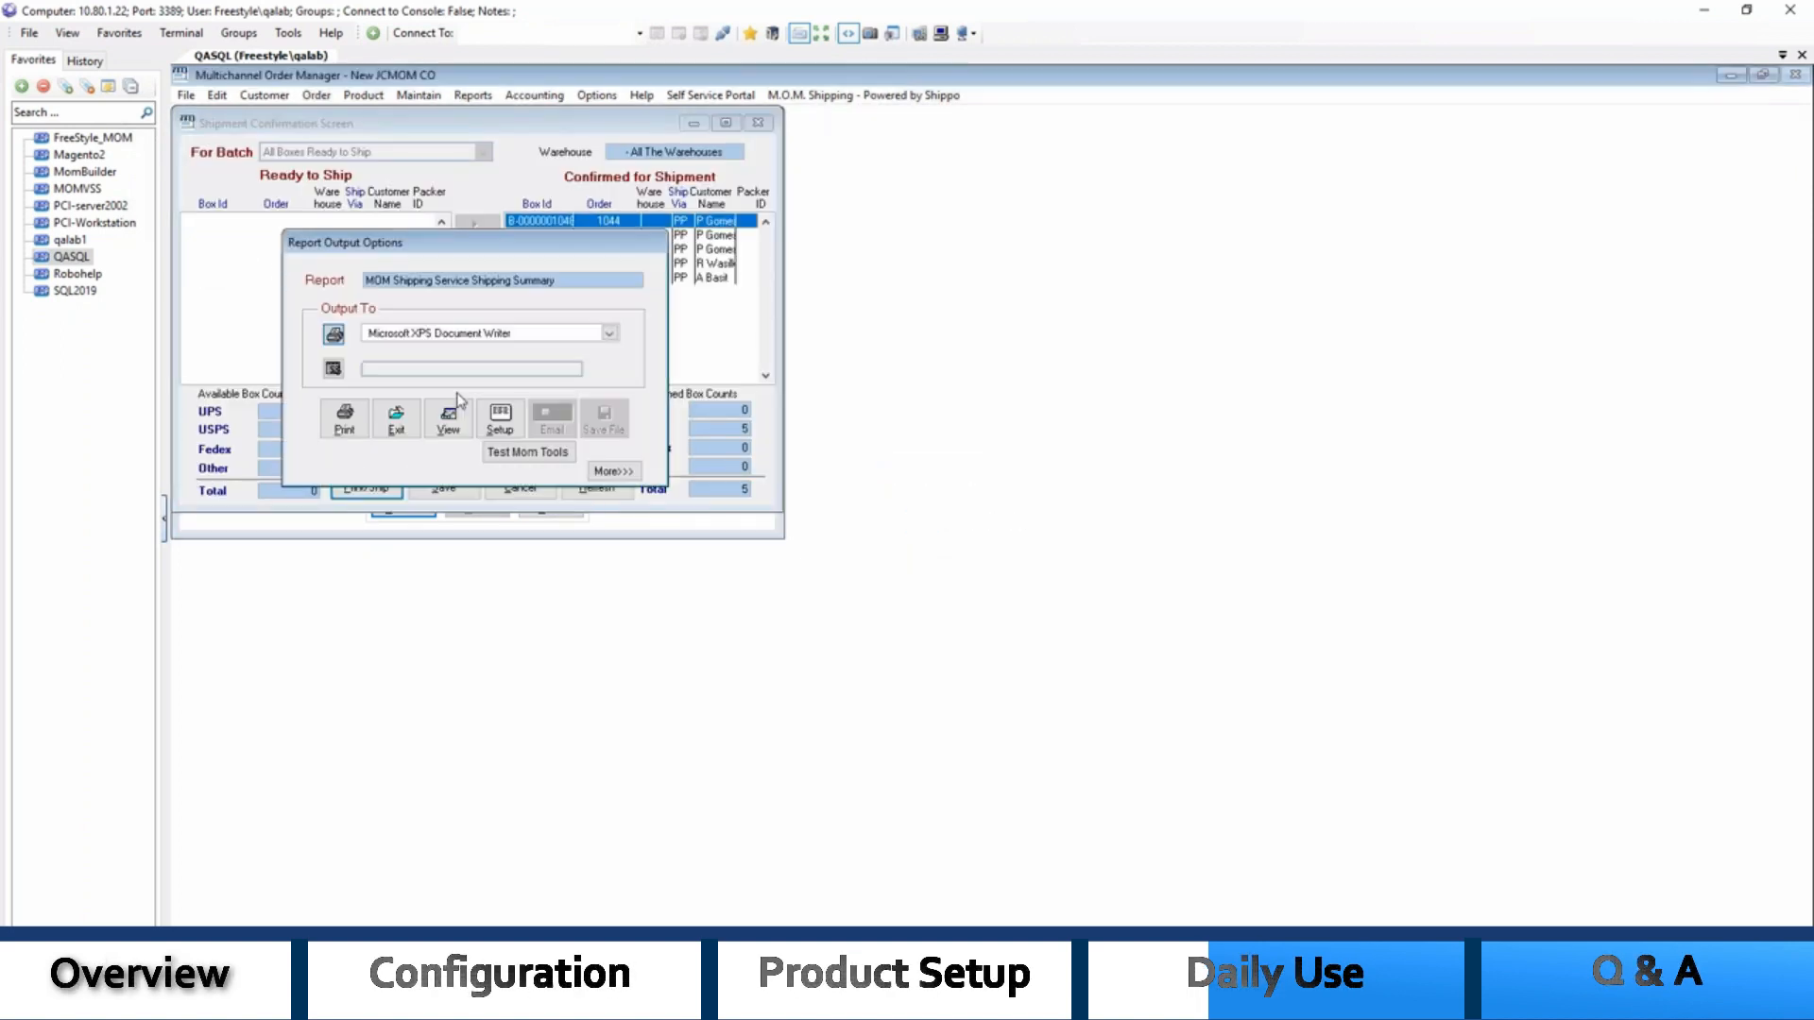
{"action": "left_click", "coordinate": [393, 416]}
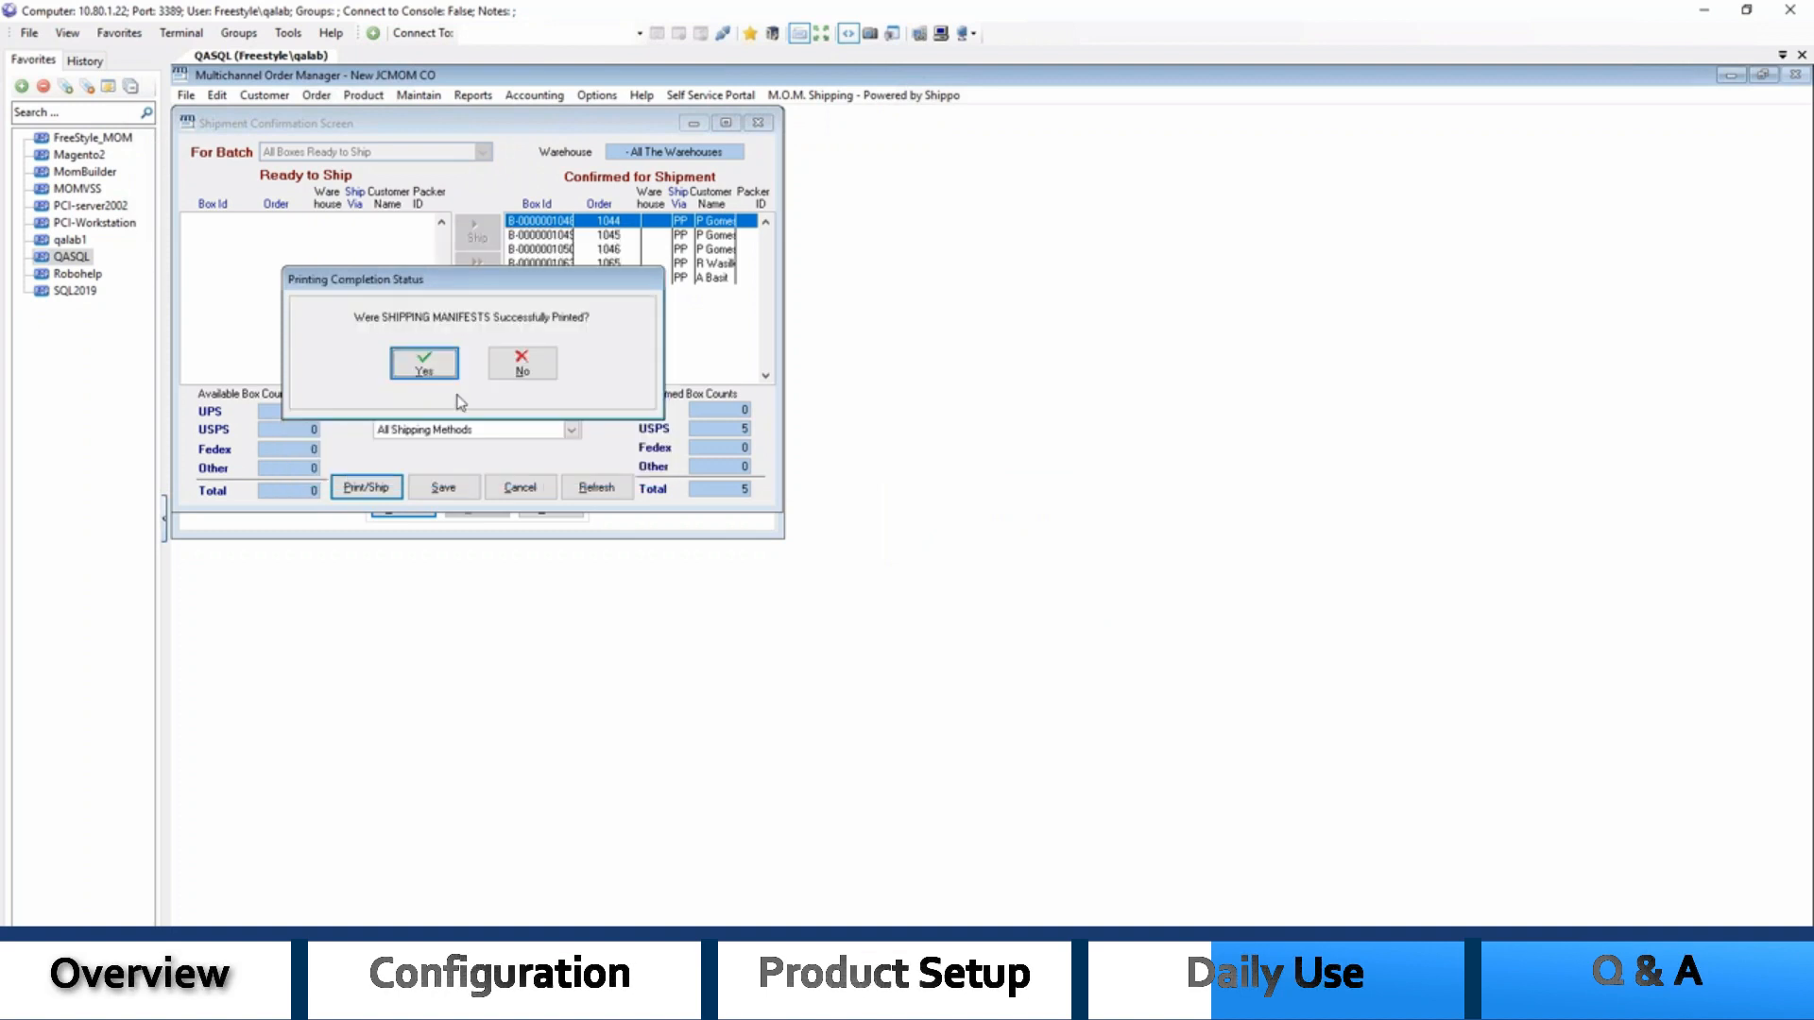
{"action": "left_click", "coordinate": [424, 364]}
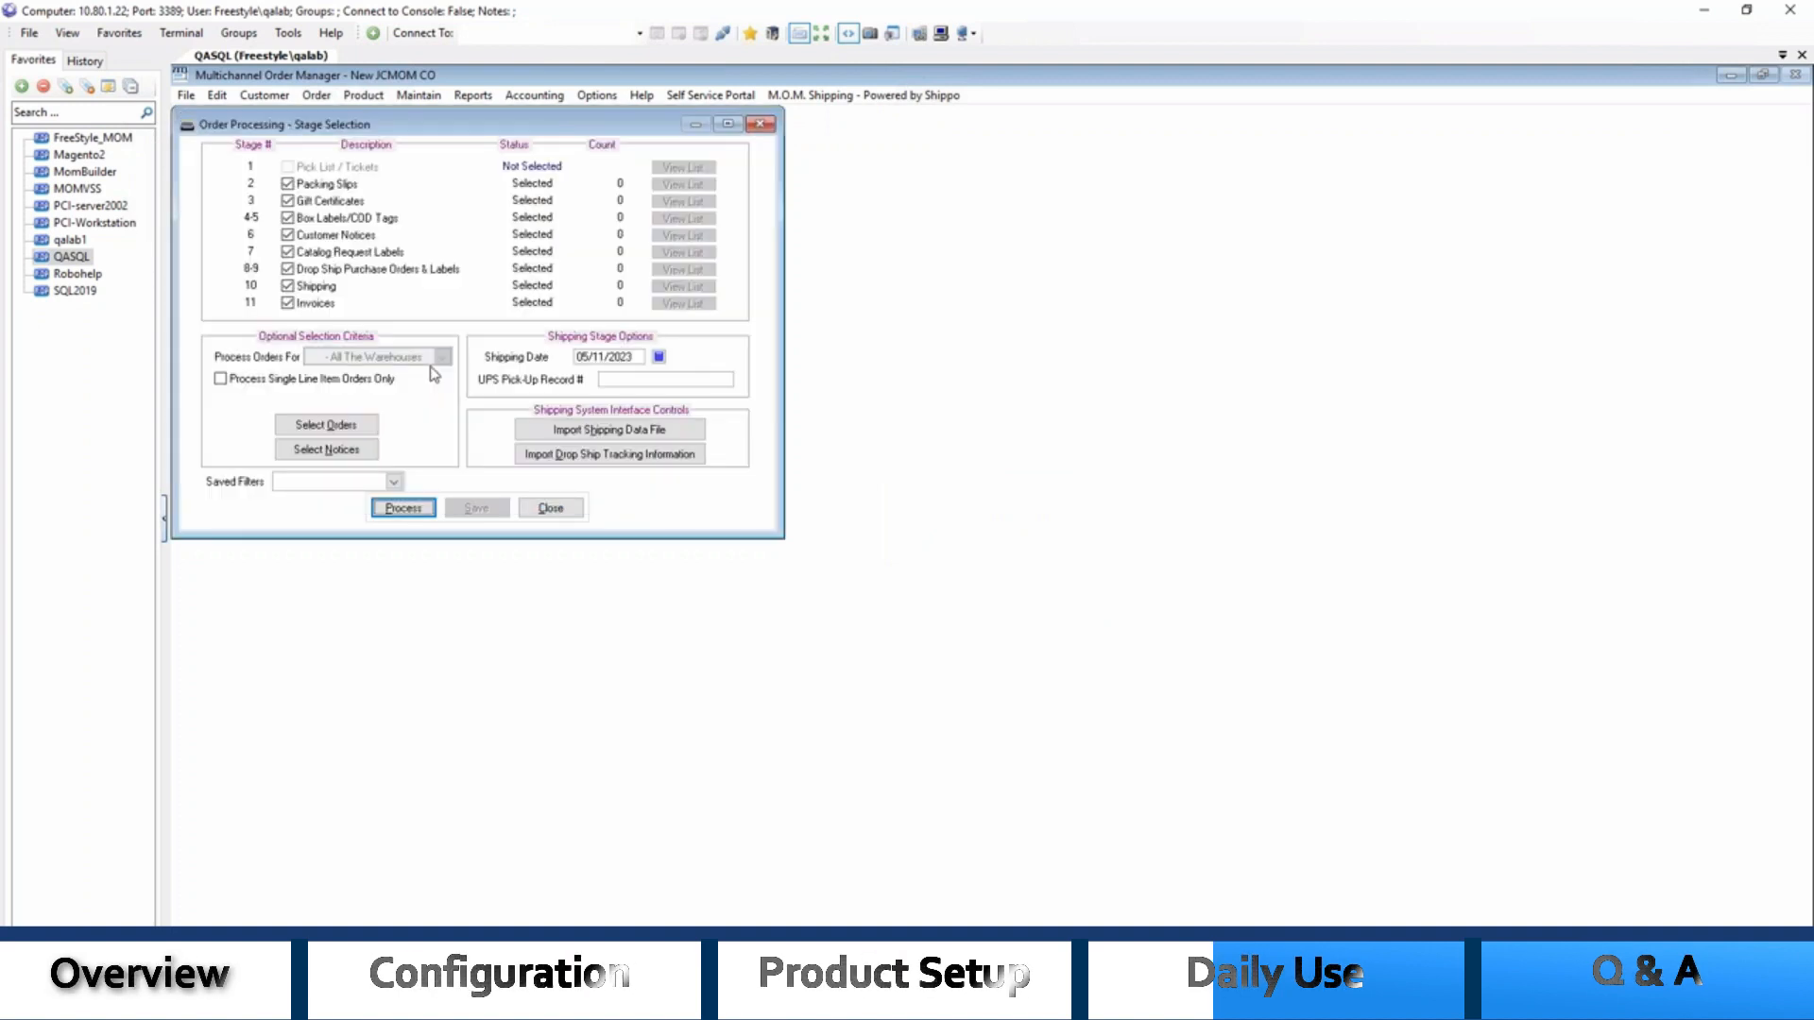
{"action": "left_click", "coordinate": [551, 508]}
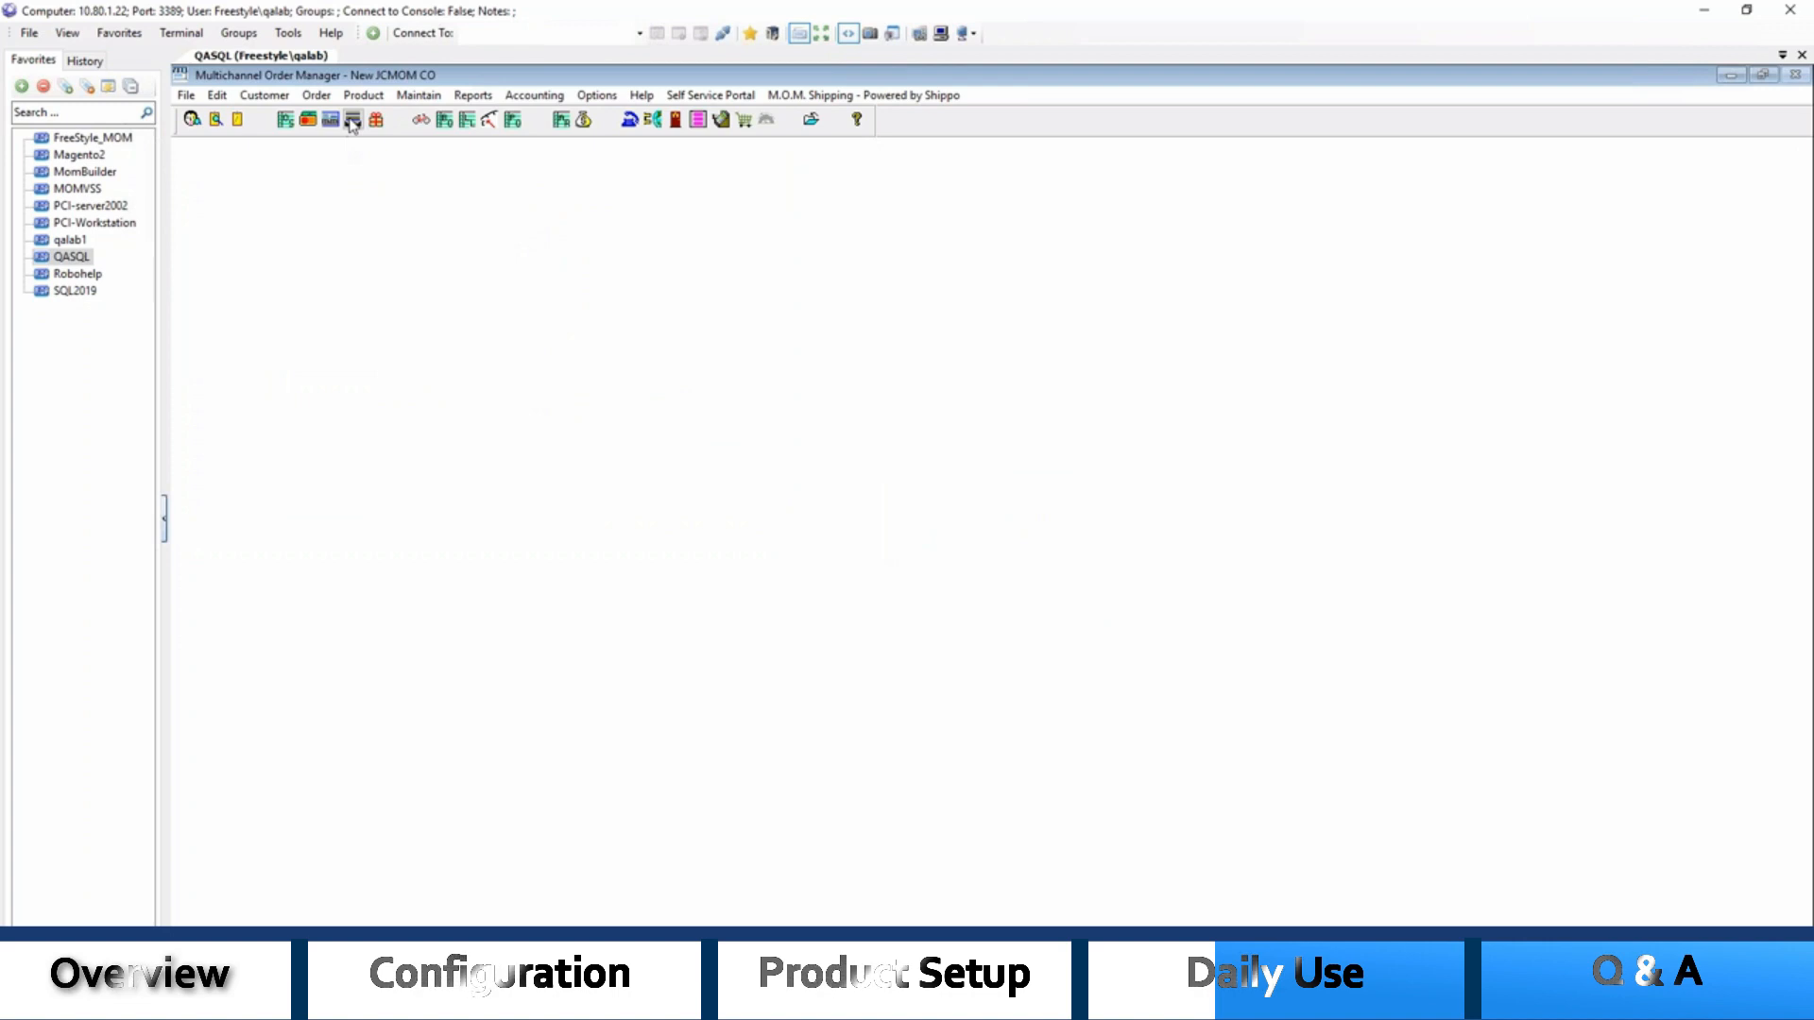
{"action": "left_click", "coordinate": [352, 121]}
{"action": "left_click", "coordinate": [551, 508]}
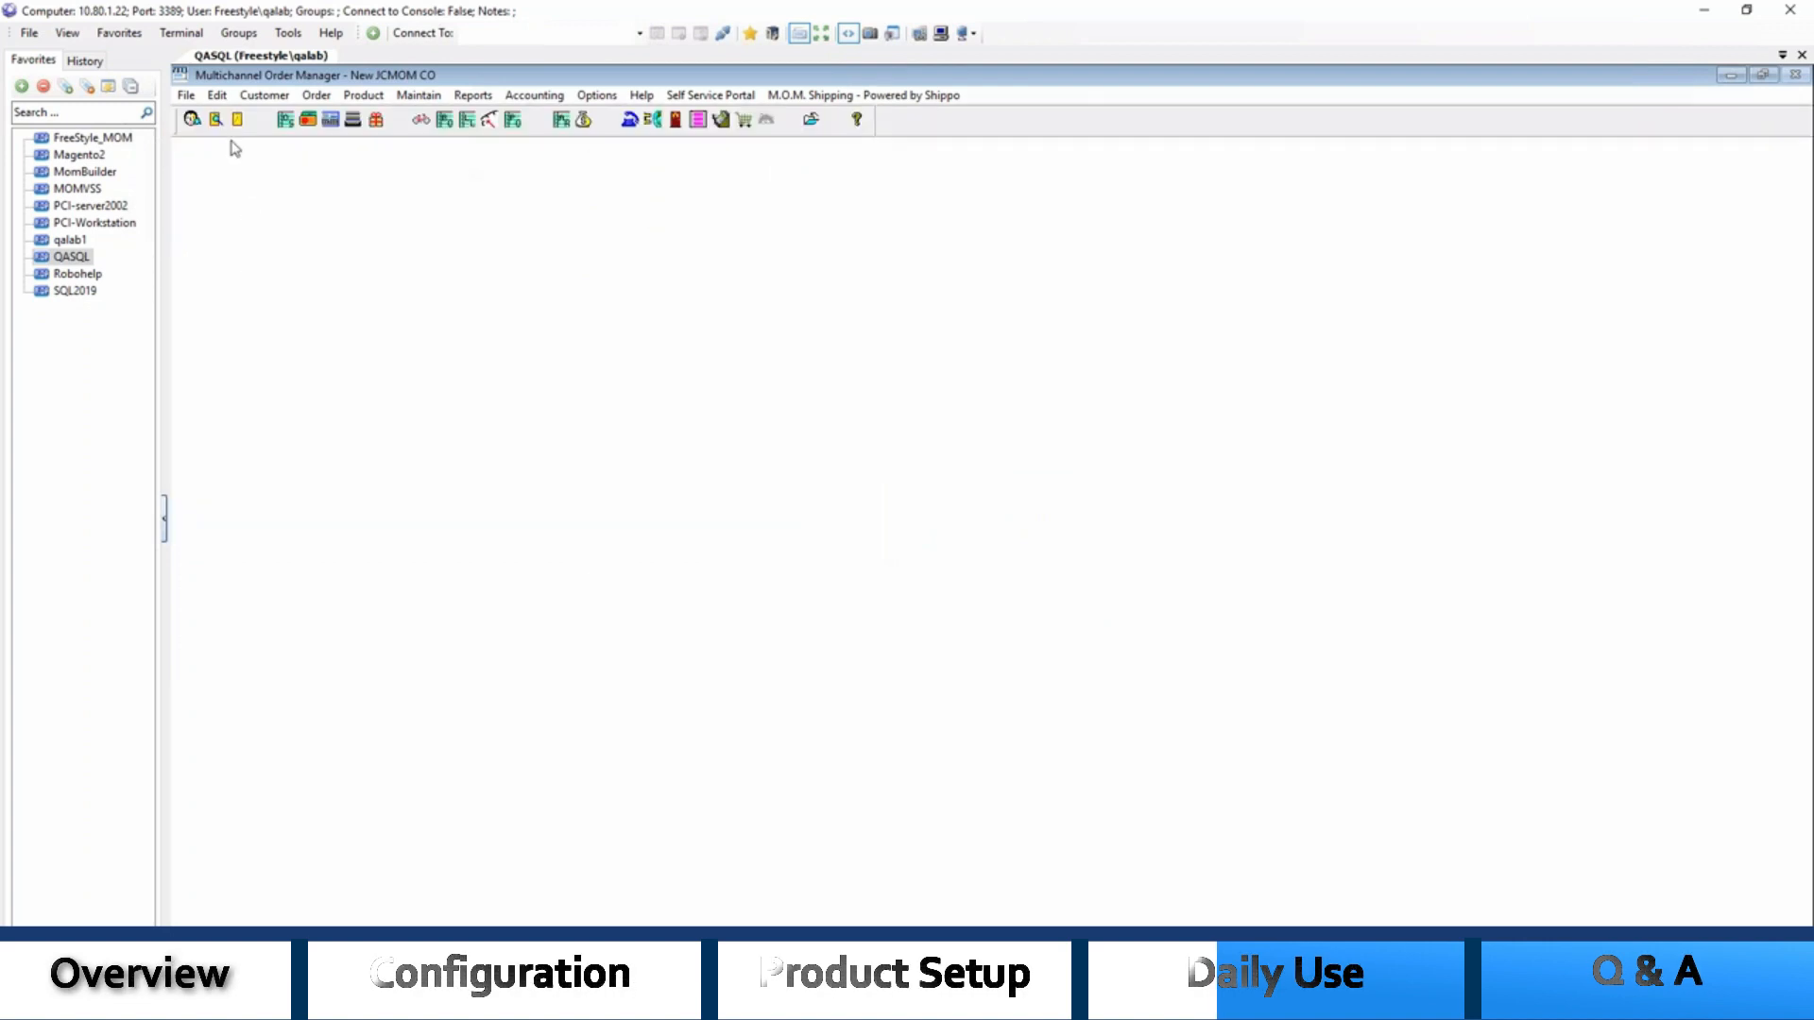
Open the last order, examine its box's shipment status and full tracking number, save the order, and close the lookup
{"action": "left_click", "coordinate": [218, 121]}
{"action": "type", "text": "1072"}
{"action": "key", "text": "Return"}
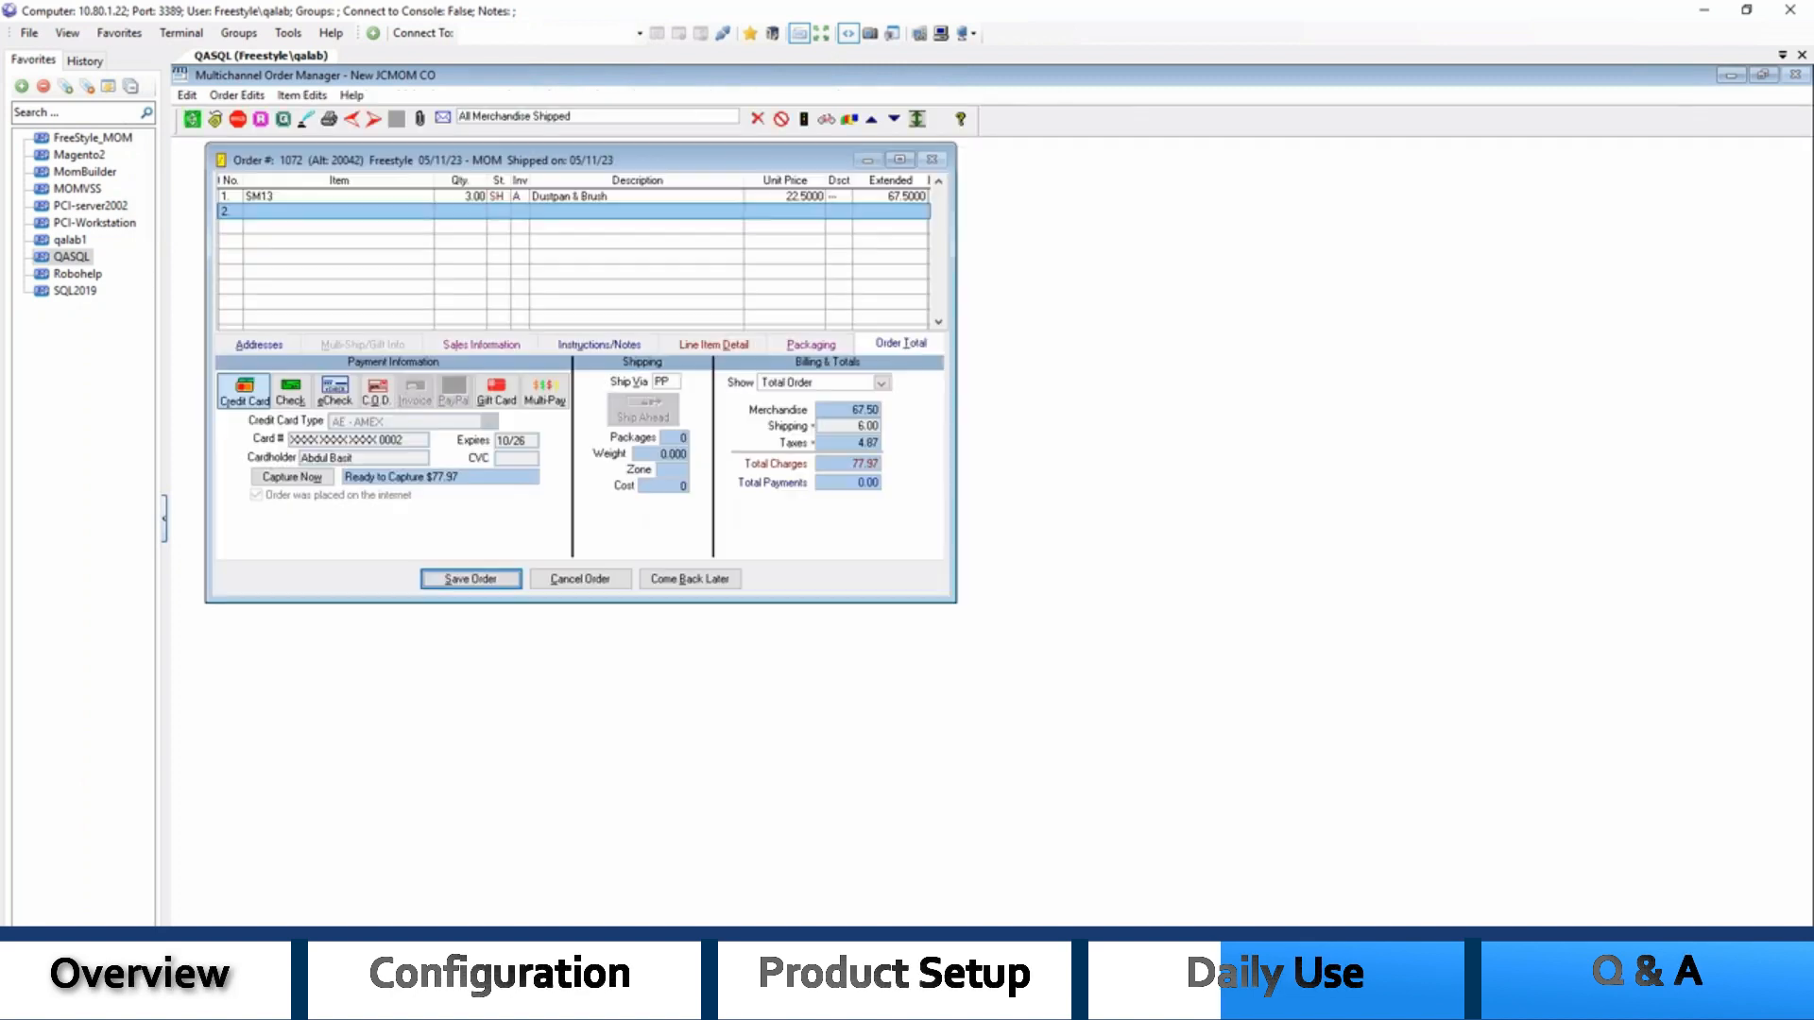
{"action": "left_click", "coordinate": [811, 345]}
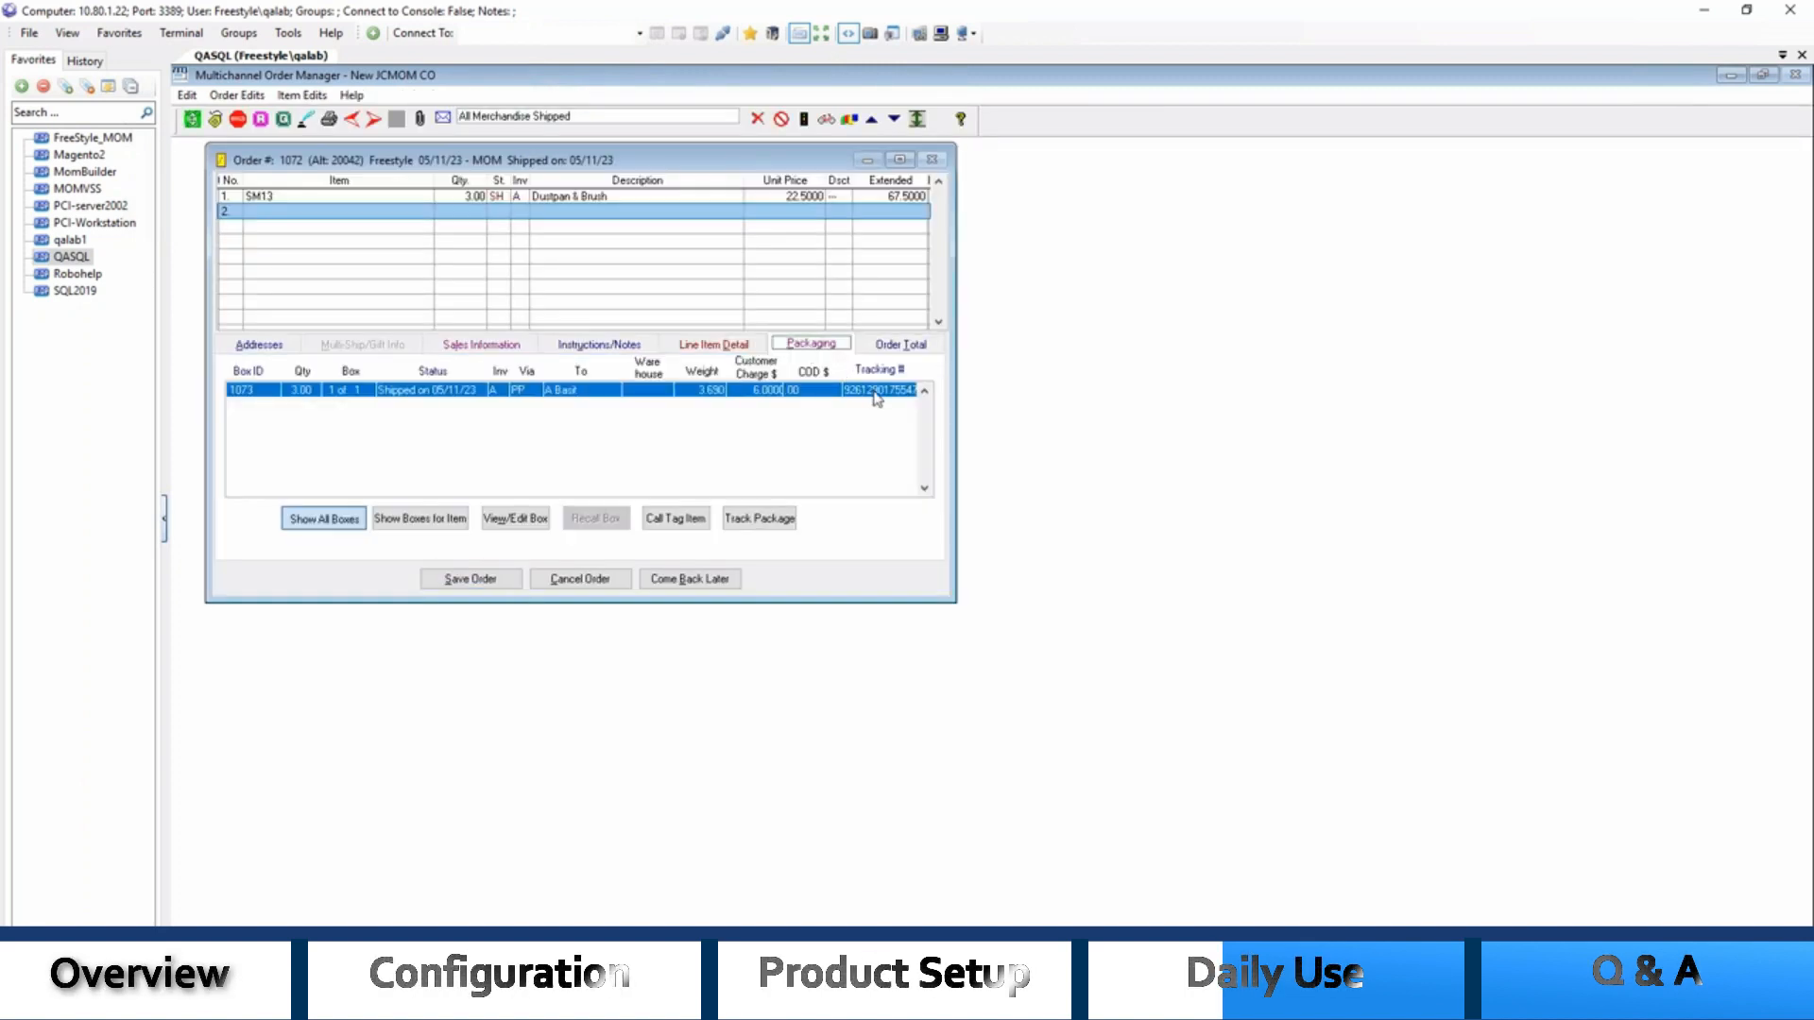
{"action": "left_click_drag", "start_coordinate": [953, 413], "coordinate": [1081, 421]}
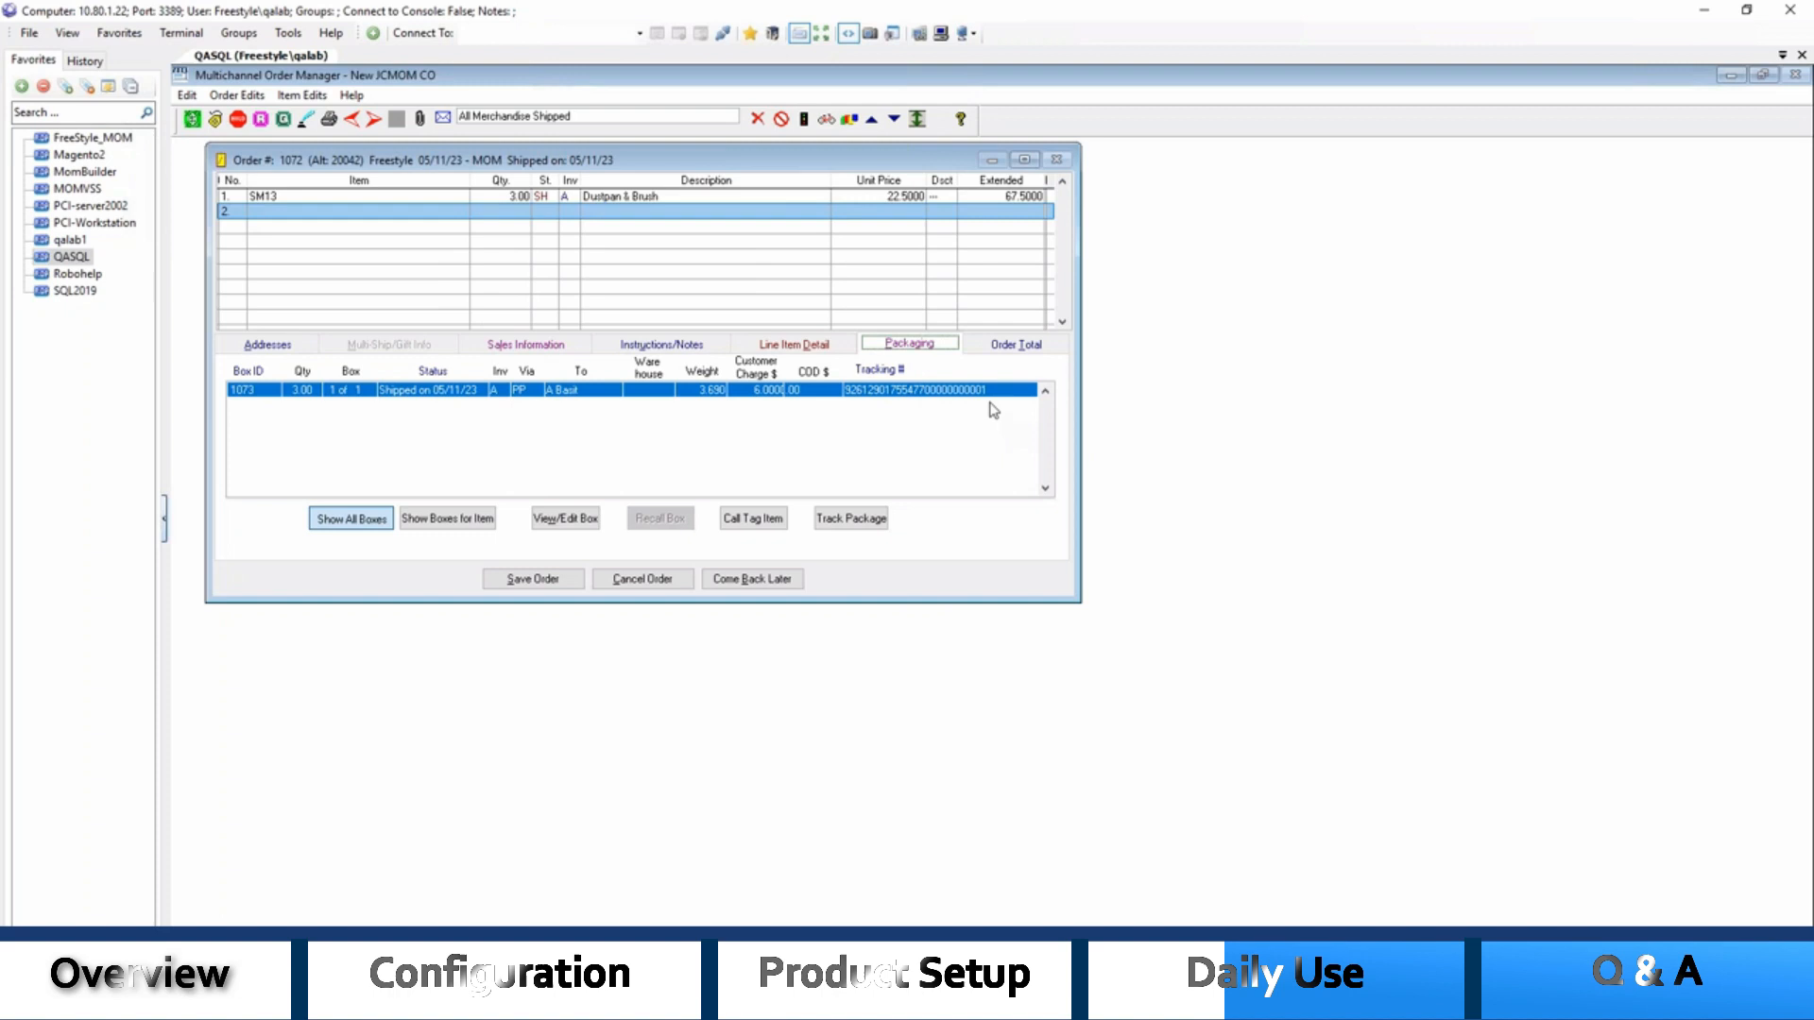
{"action": "left_click", "coordinate": [515, 582]}
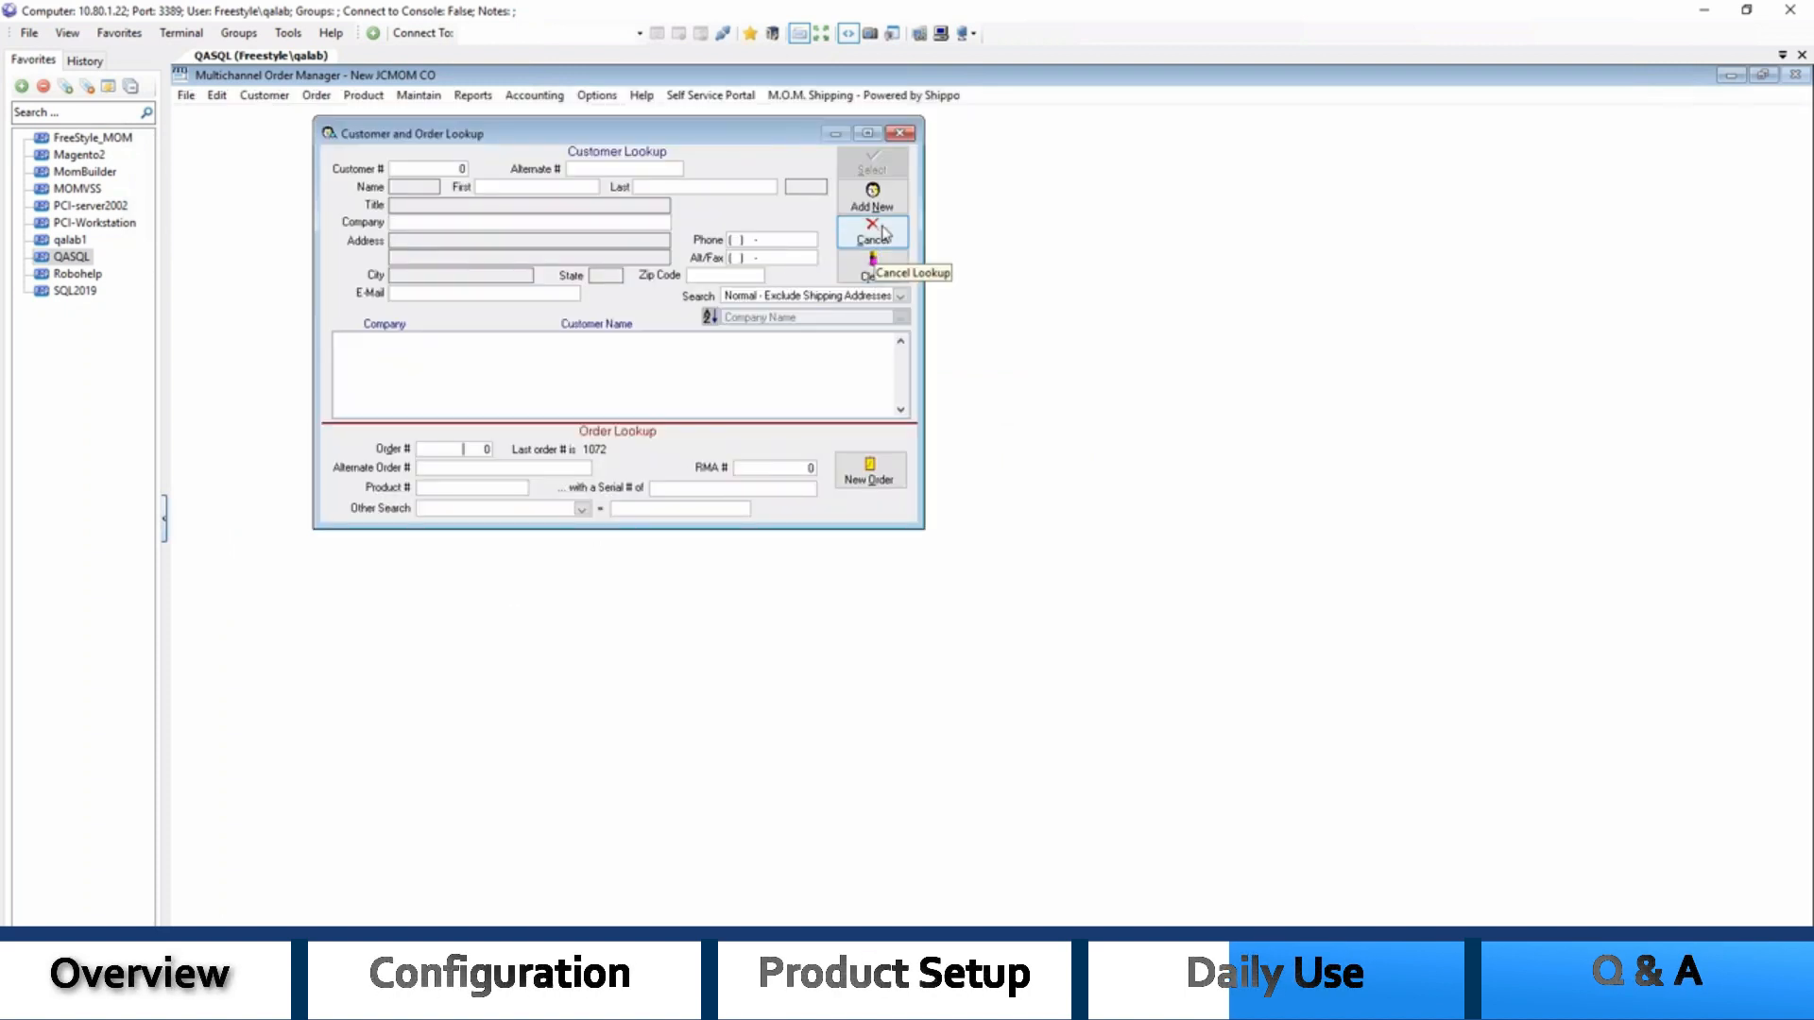
{"action": "left_click", "coordinate": [871, 232]}
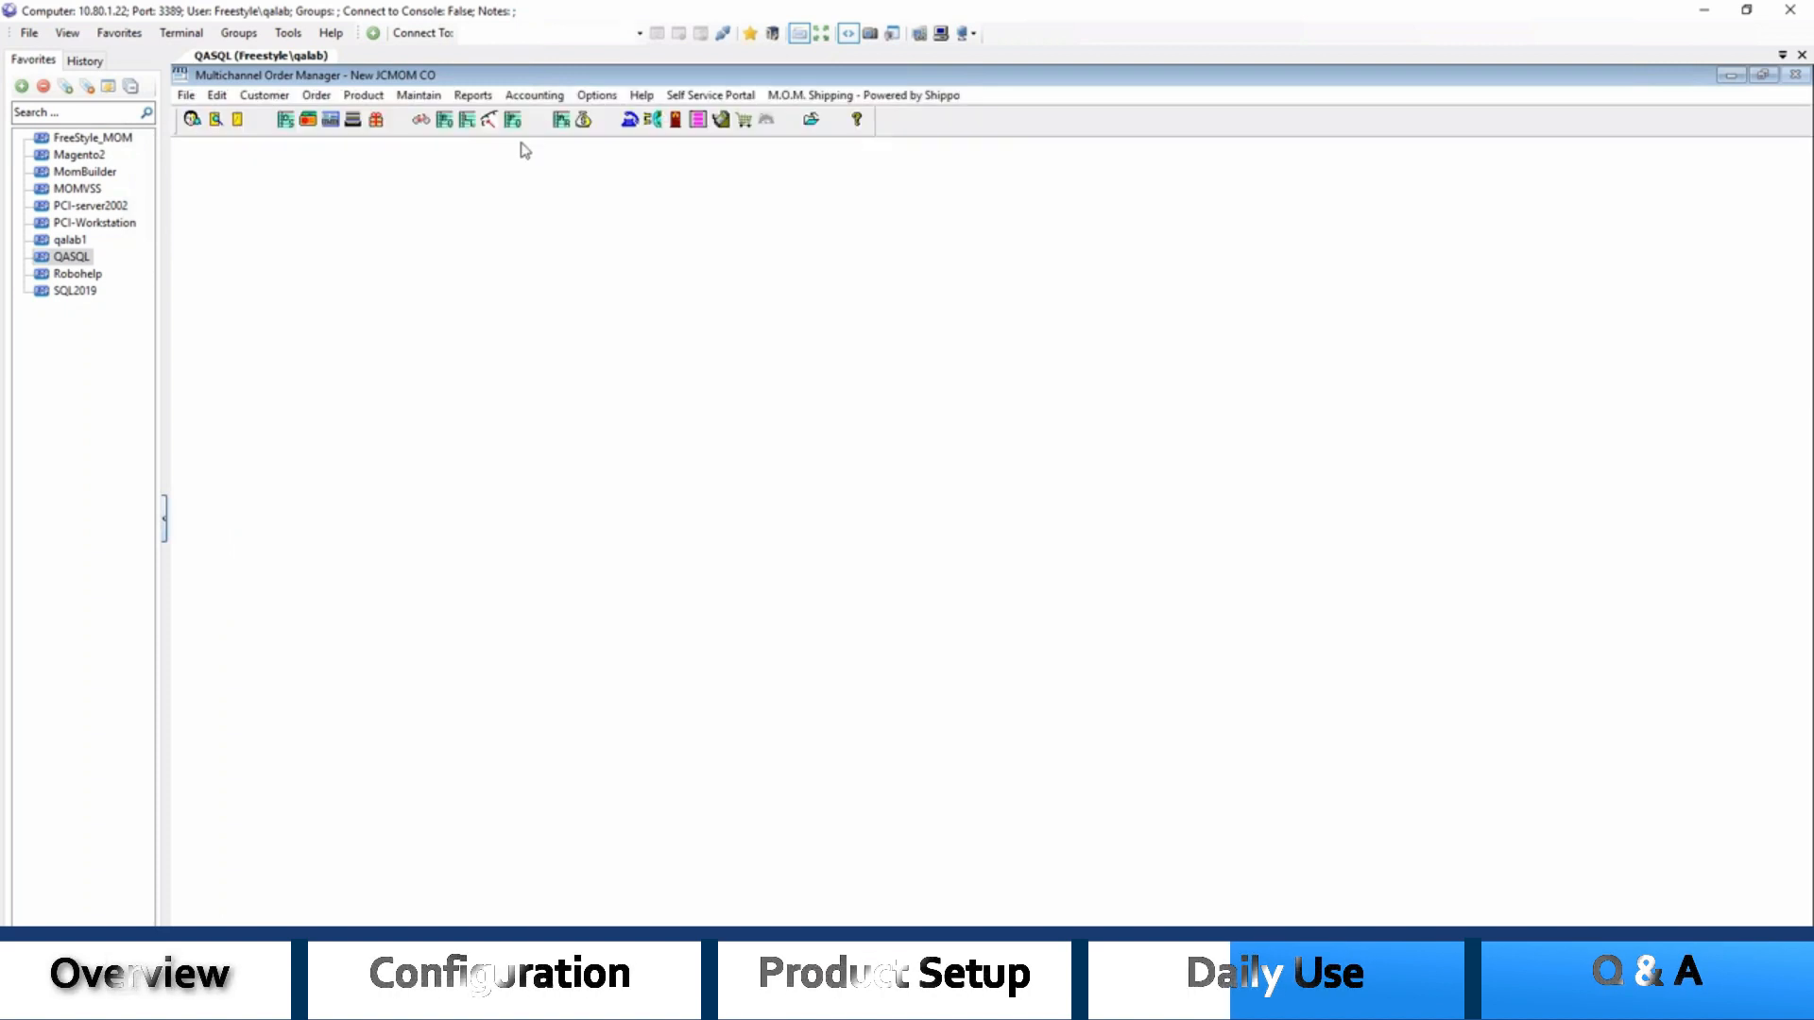
Run only the BigCommerce Upload Order Shipments task for store BC37AC in the eCommerce Manager's Station, and close the station
{"action": "left_click", "coordinate": [746, 121]}
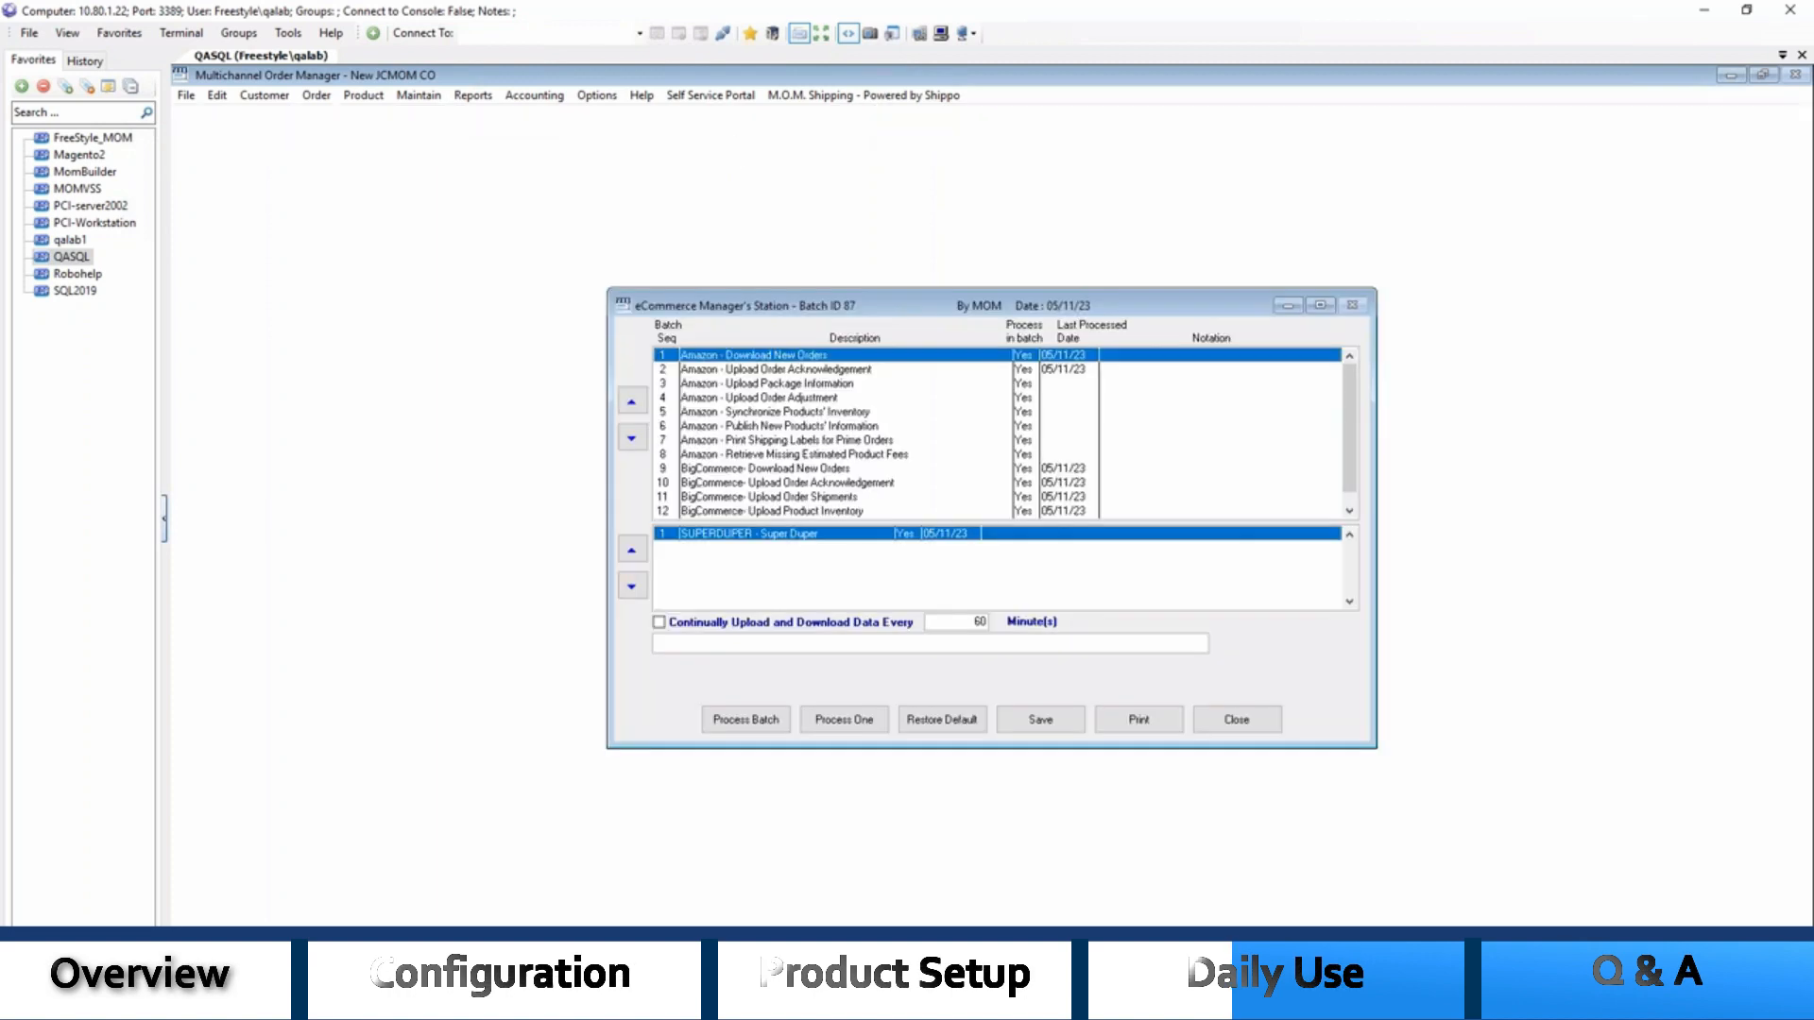
{"action": "left_click", "coordinate": [836, 483]}
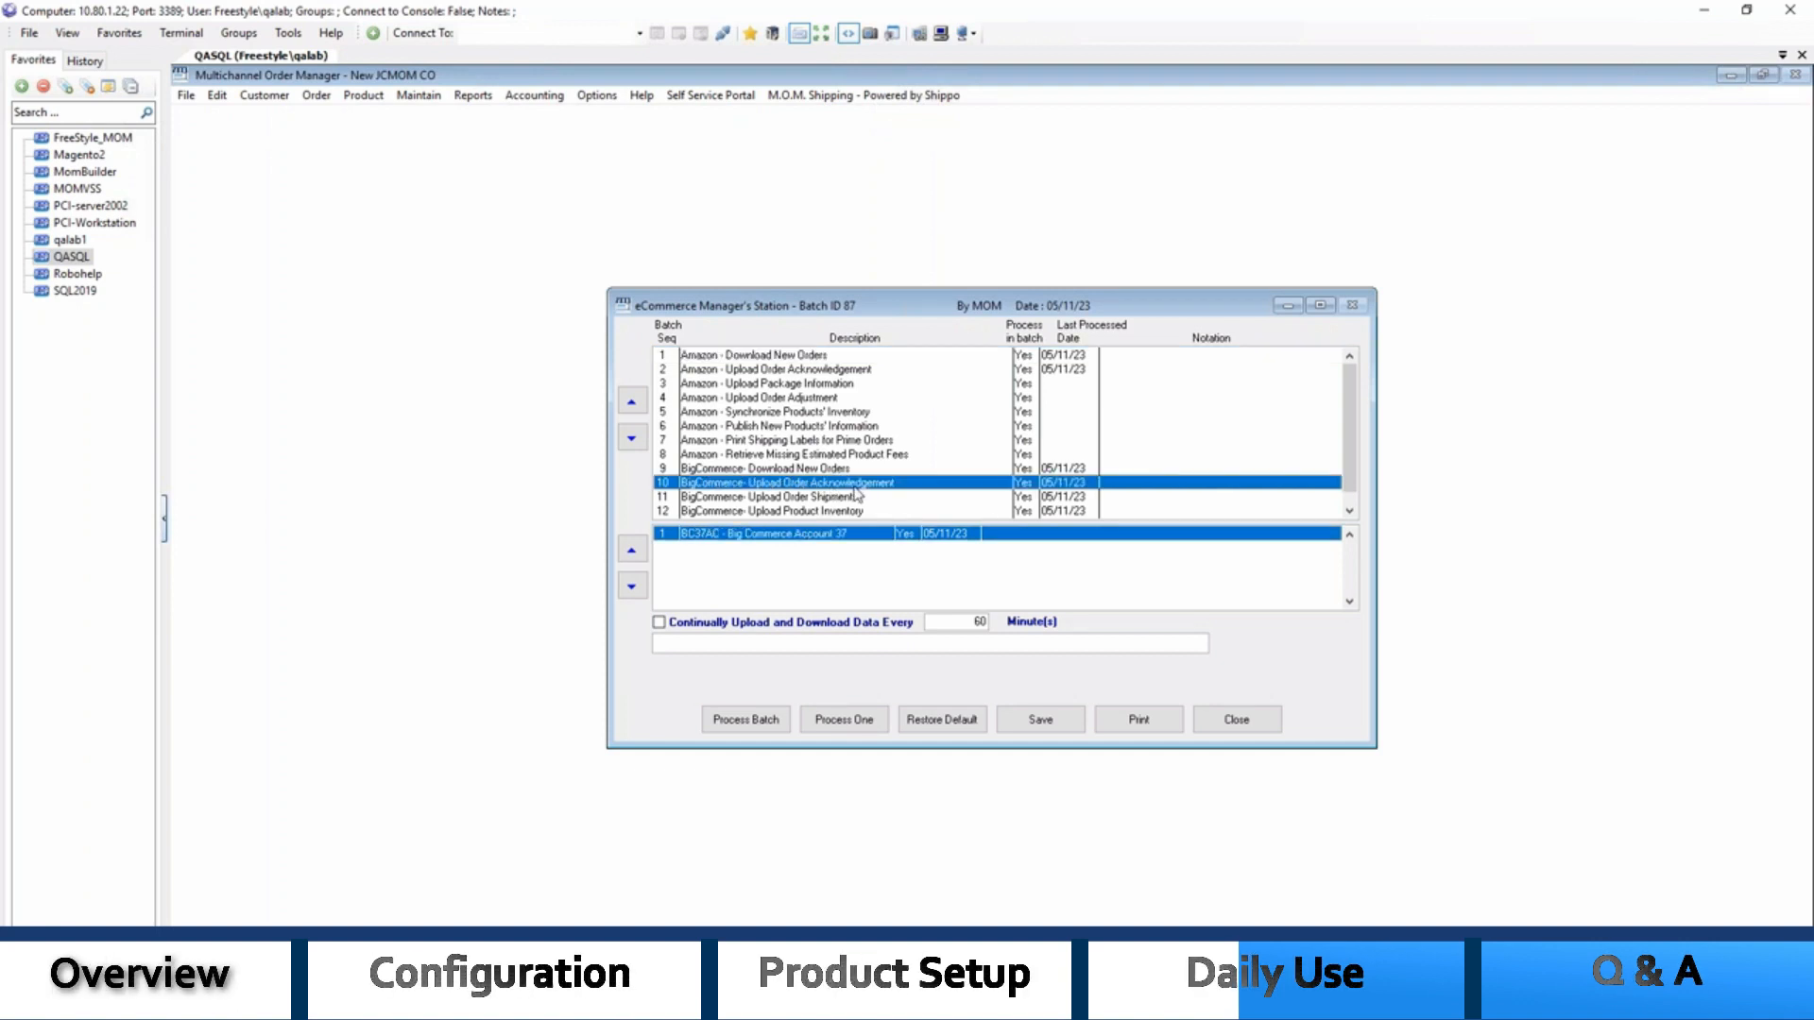
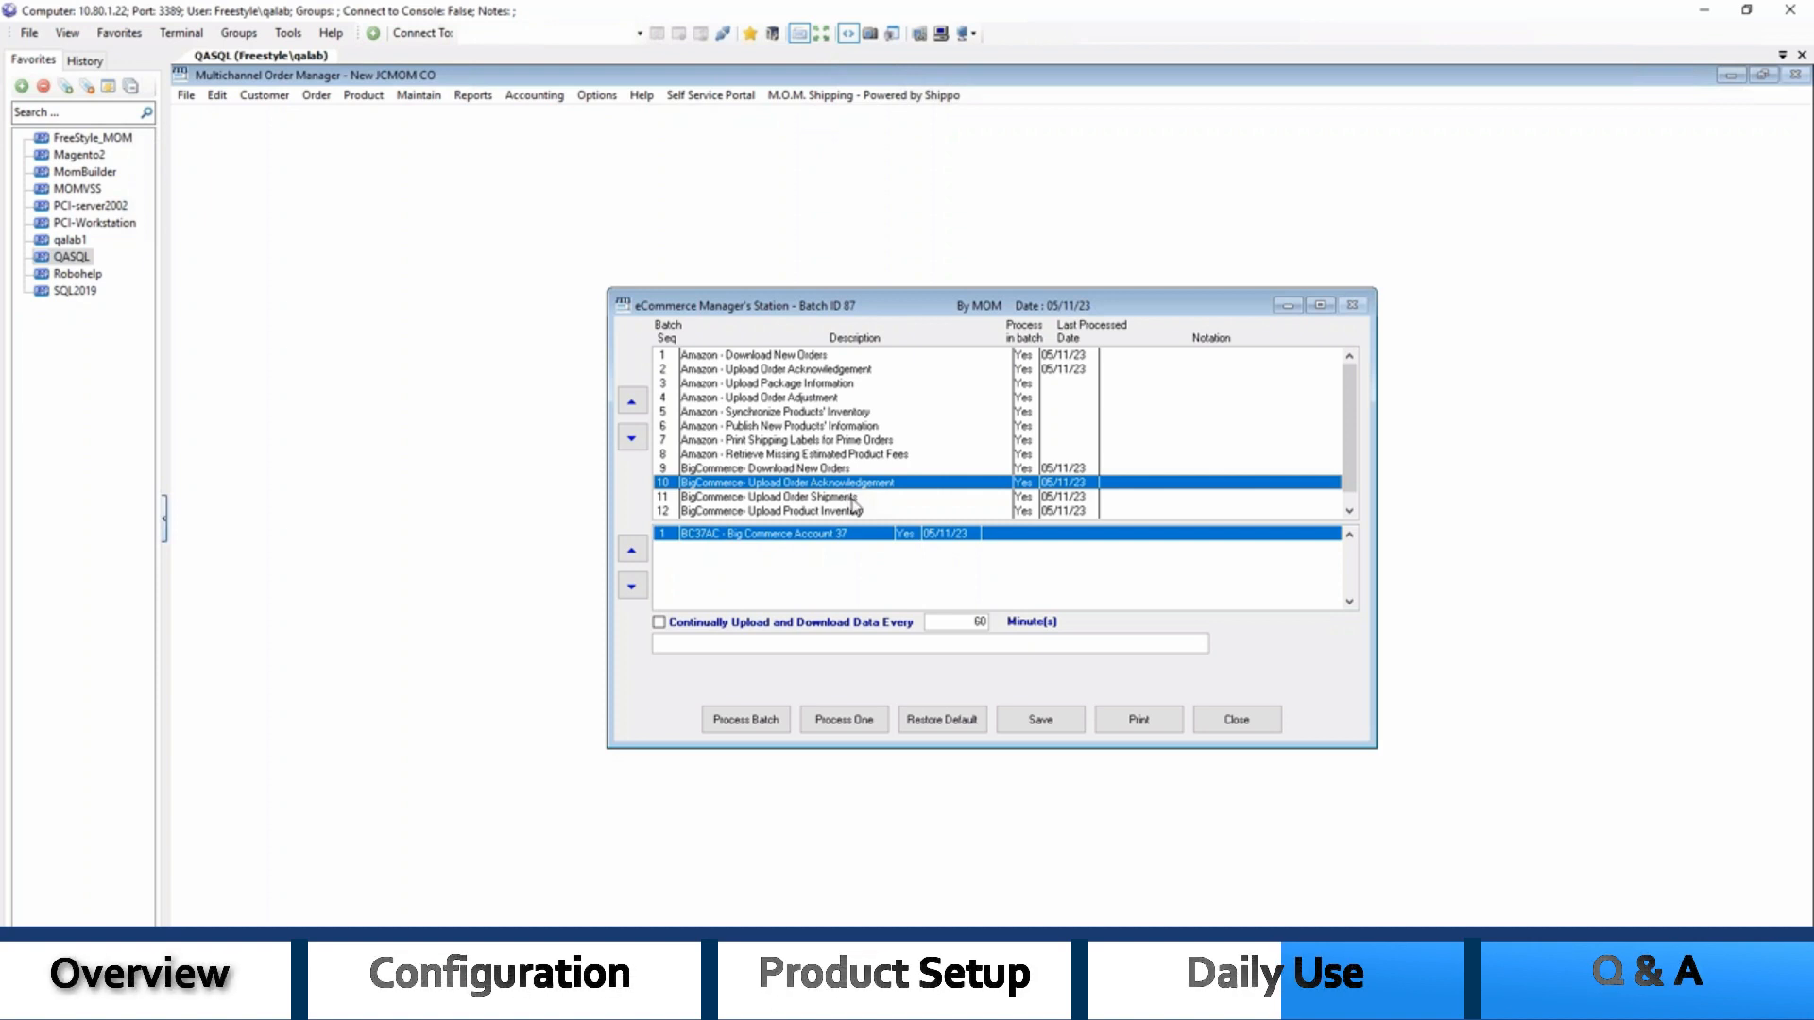
{"action": "left_click", "coordinate": [852, 501]}
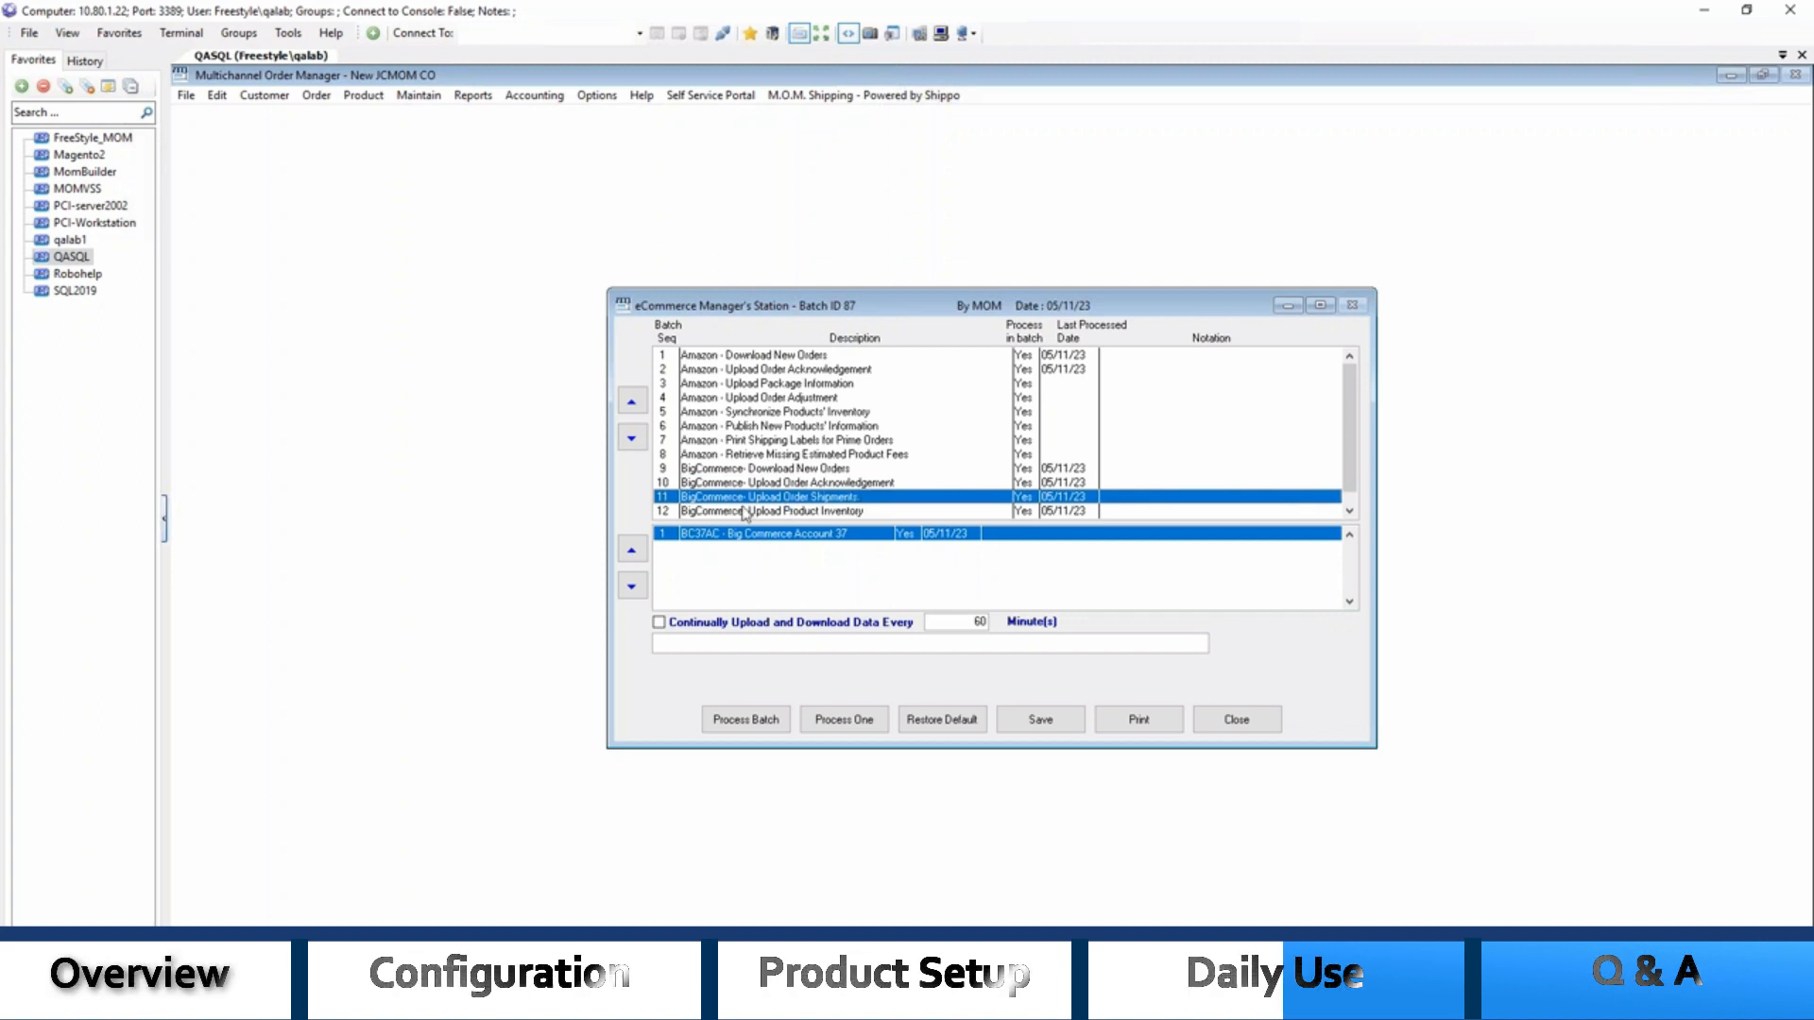
{"action": "left_click", "coordinate": [843, 719]}
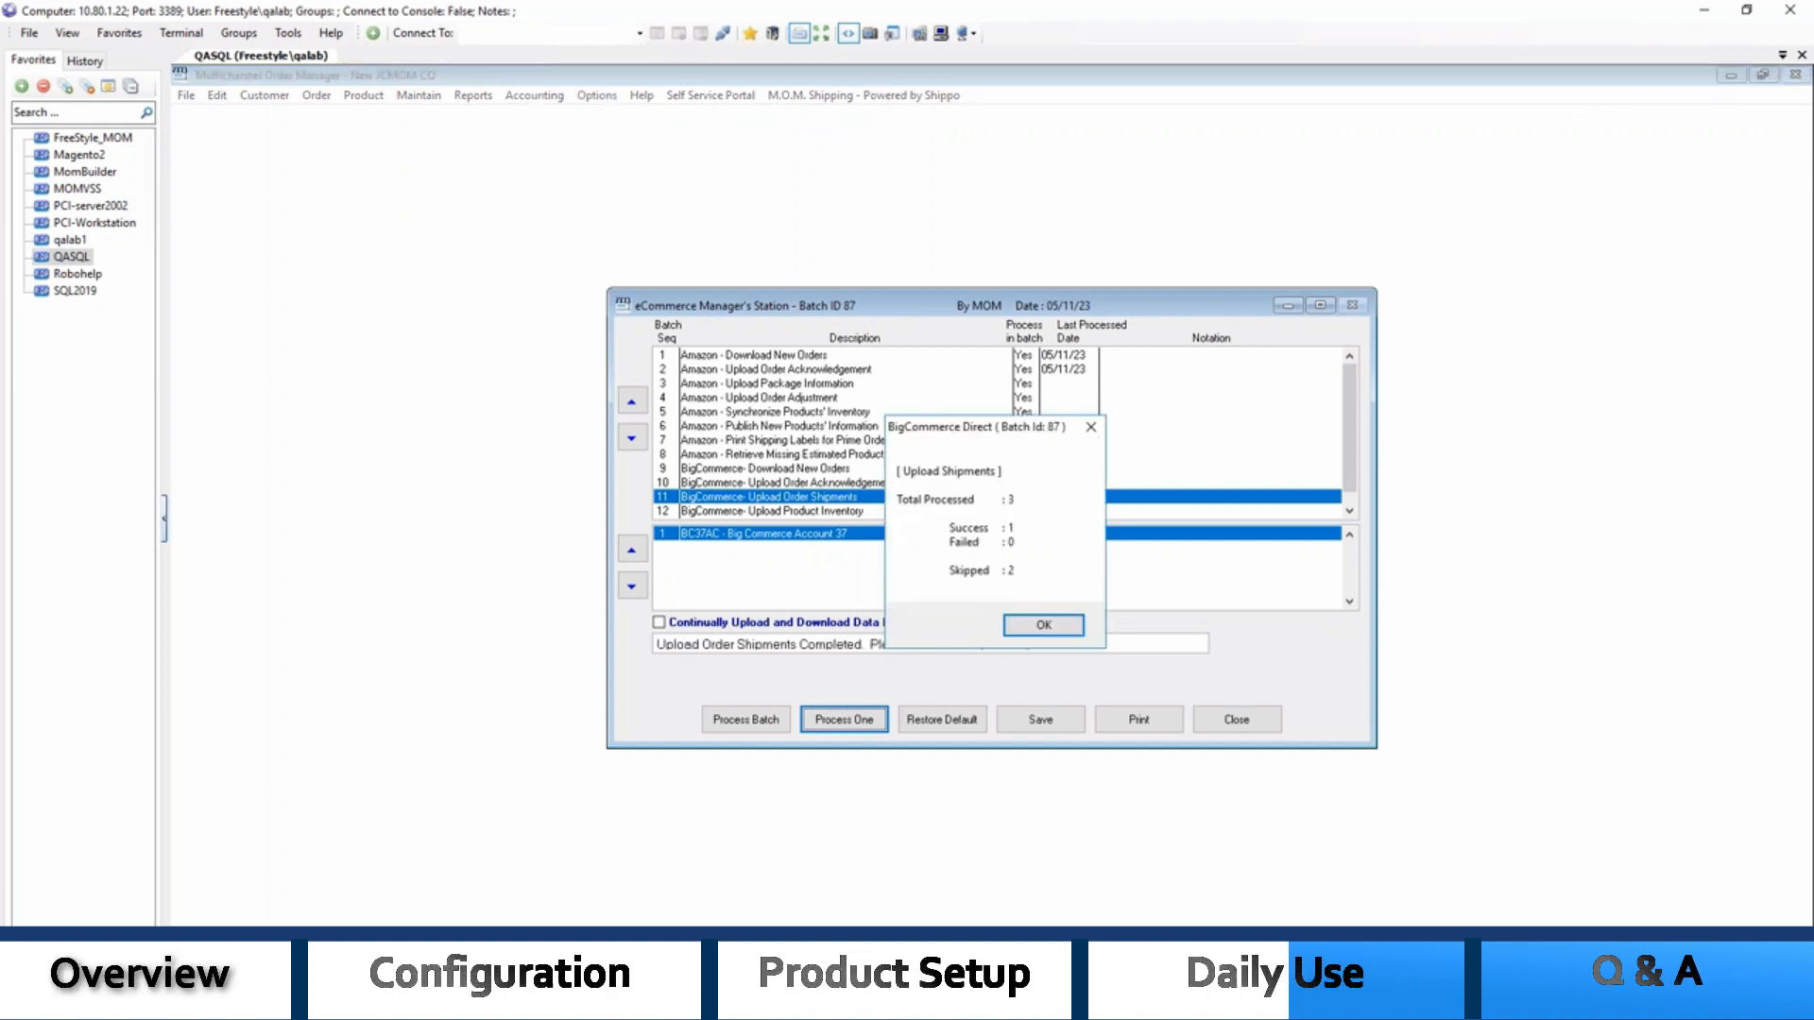
{"action": "left_click", "coordinate": [1045, 629]}
{"action": "left_click", "coordinate": [1235, 720]}
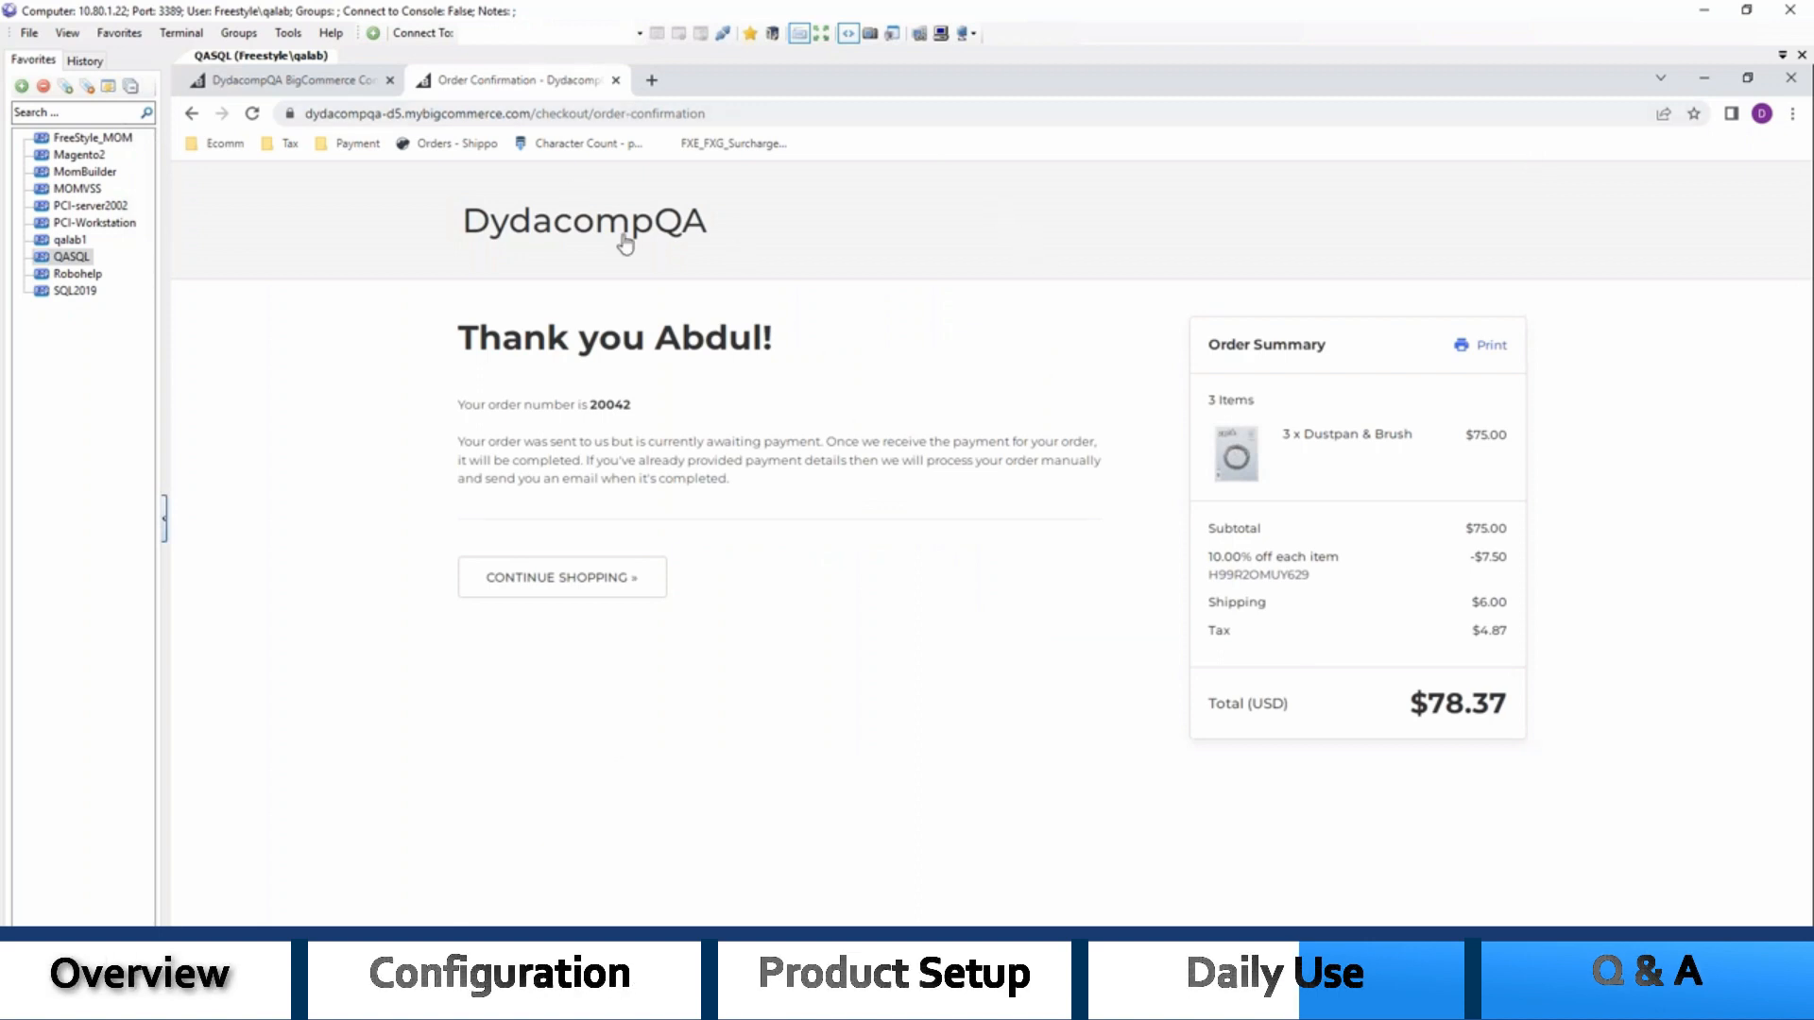
In the DydacompQA storefront in the browser, examine the newest account order's status, shipping details and tracking link, and return to the order
{"action": "left_click", "coordinate": [604, 574]}
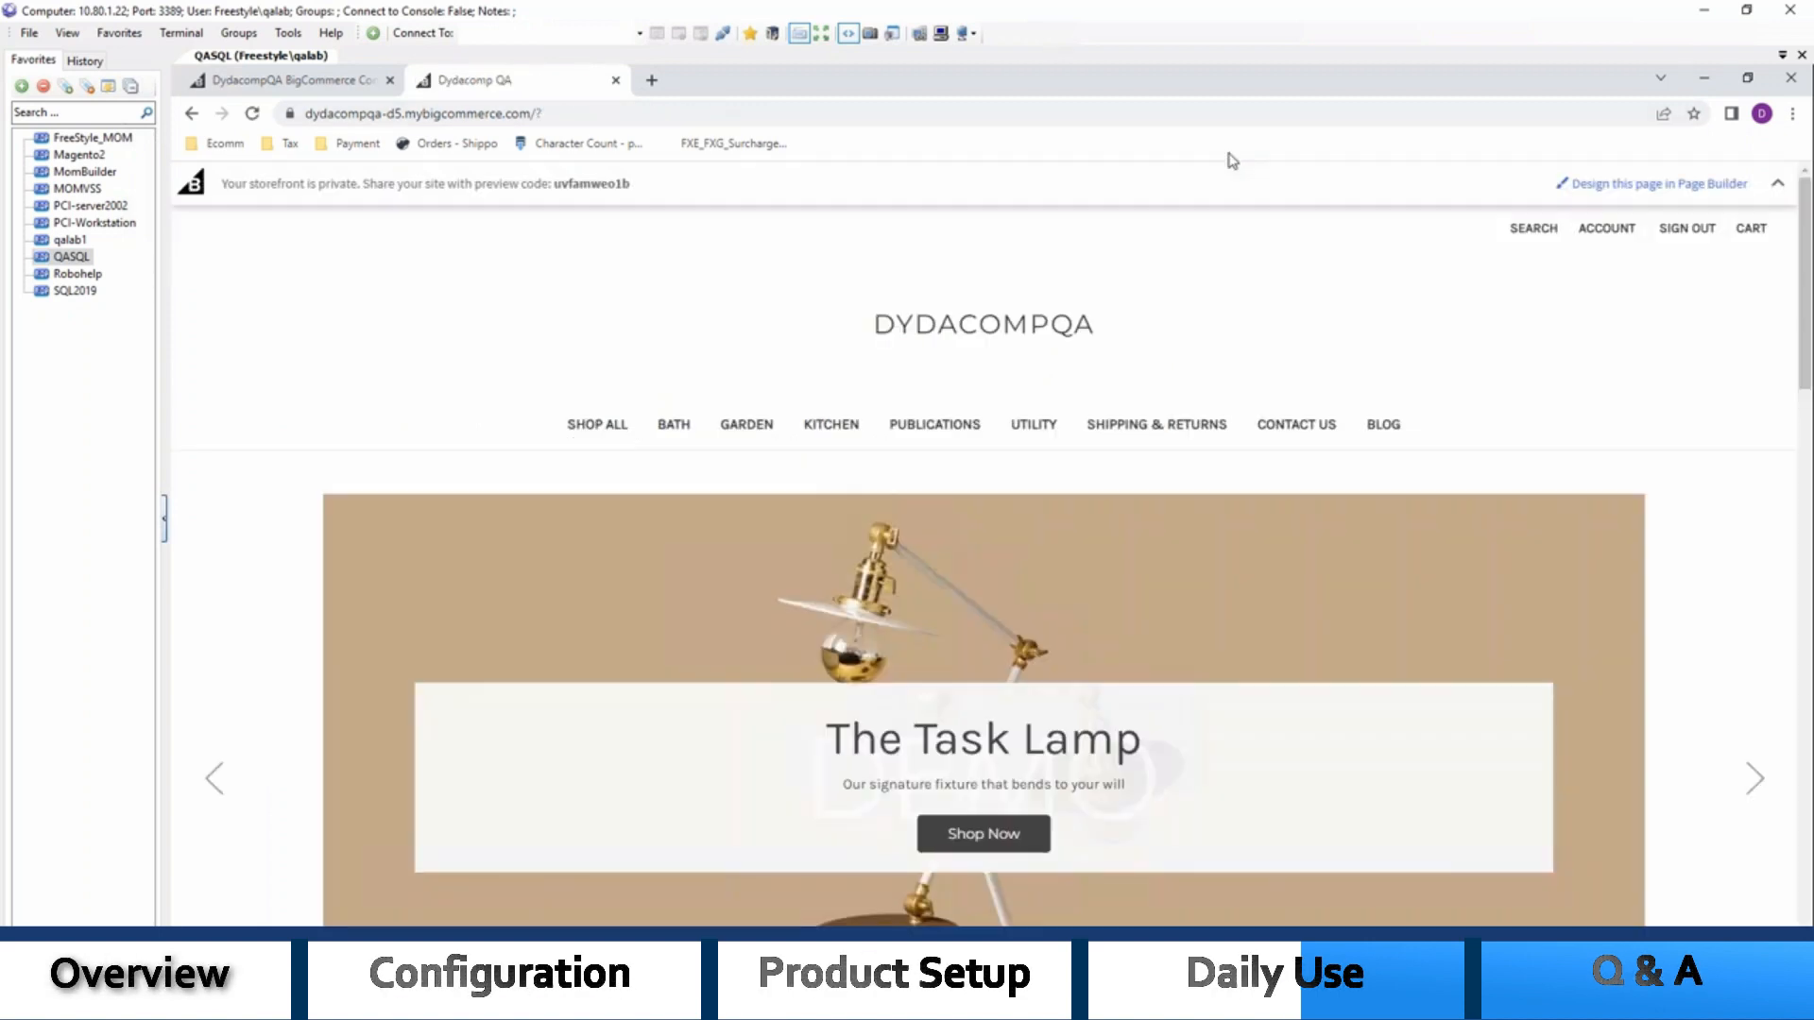
{"action": "left_click", "coordinate": [1618, 229]}
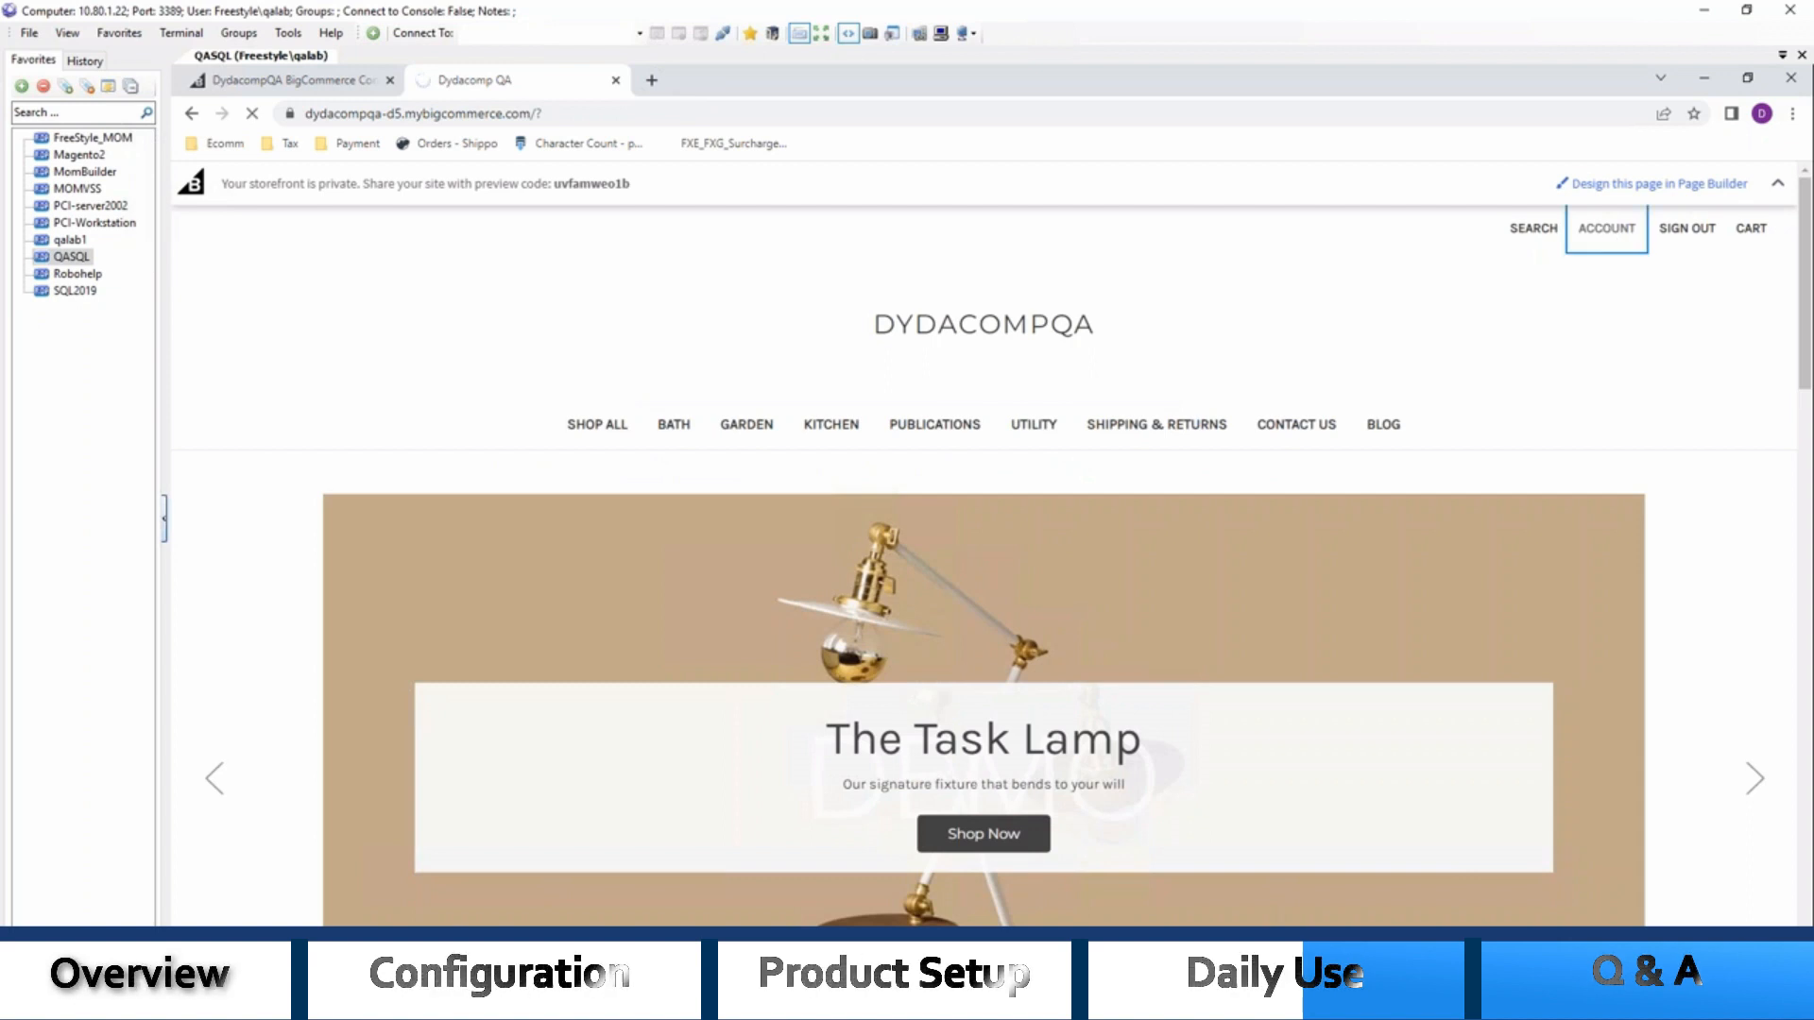
{"action": "scroll", "coordinate": [1285, 855], "scroll_direction": "down", "scroll_amount": 2}
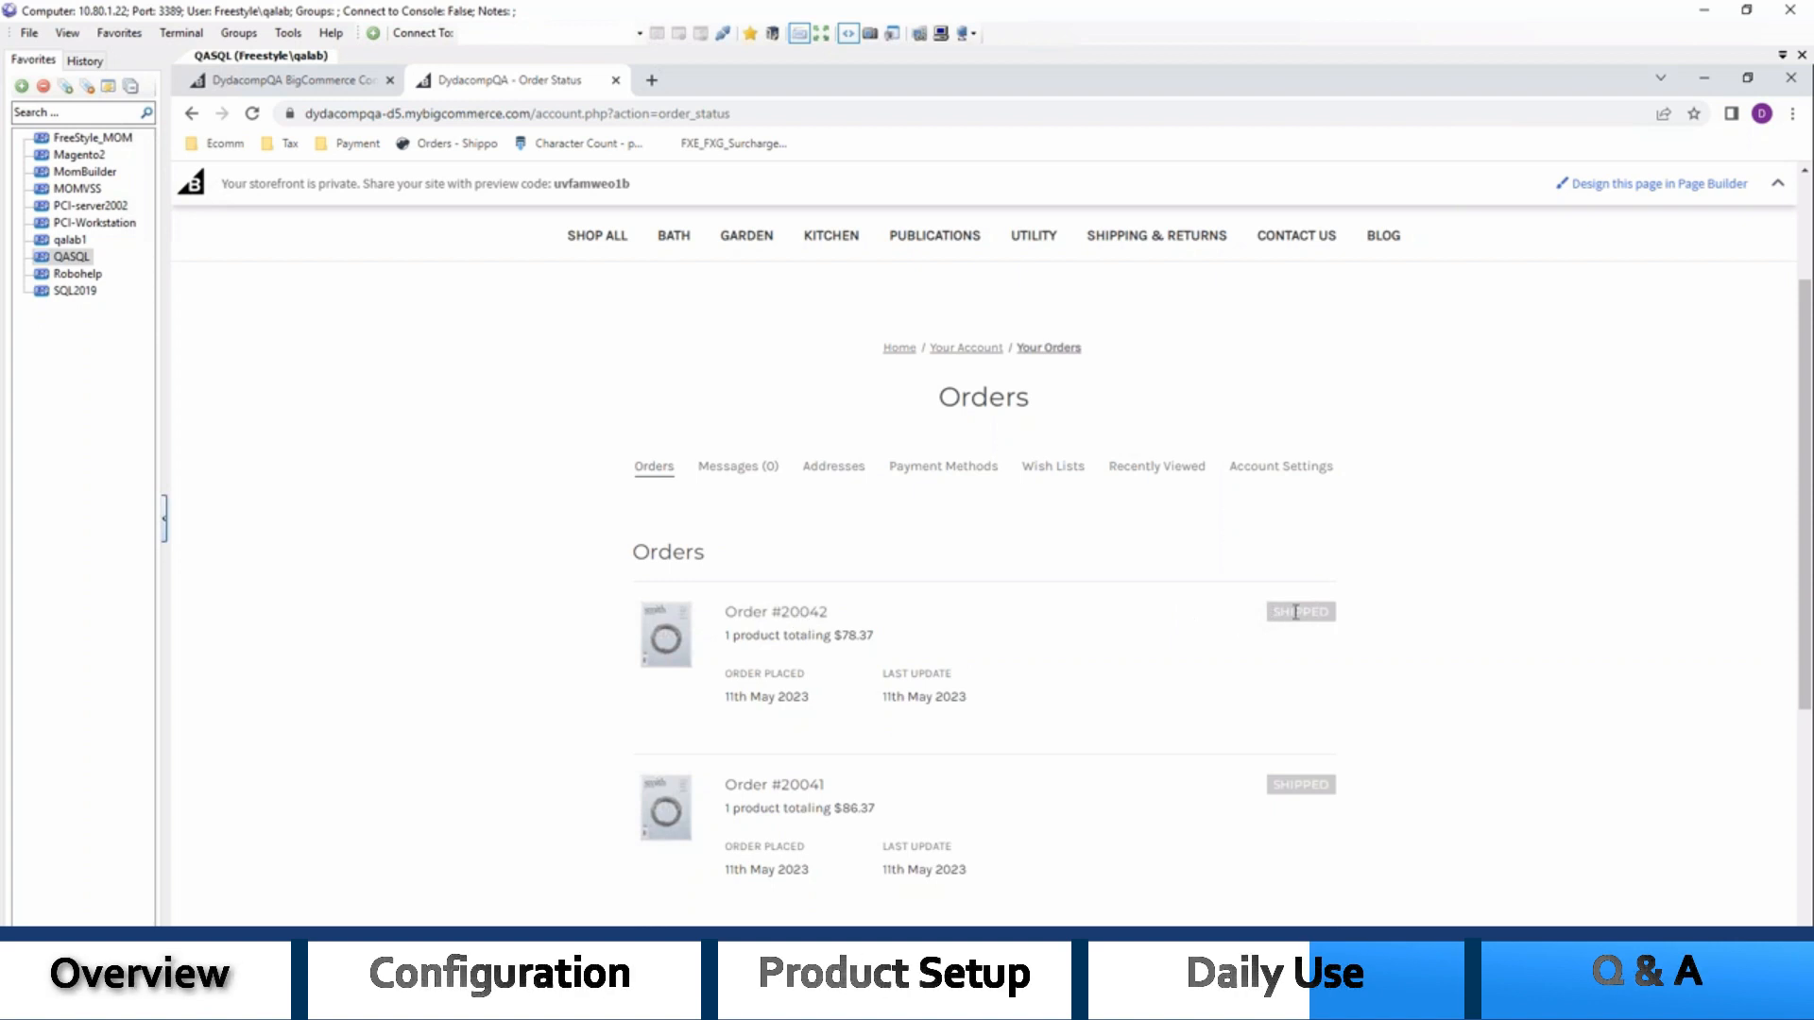
{"action": "left_click", "coordinate": [1288, 612]}
{"action": "scroll", "coordinate": [1215, 564], "scroll_direction": "down", "scroll_amount": 1}
{"action": "scroll", "coordinate": [1215, 563], "scroll_direction": "down", "scroll_amount": 7}
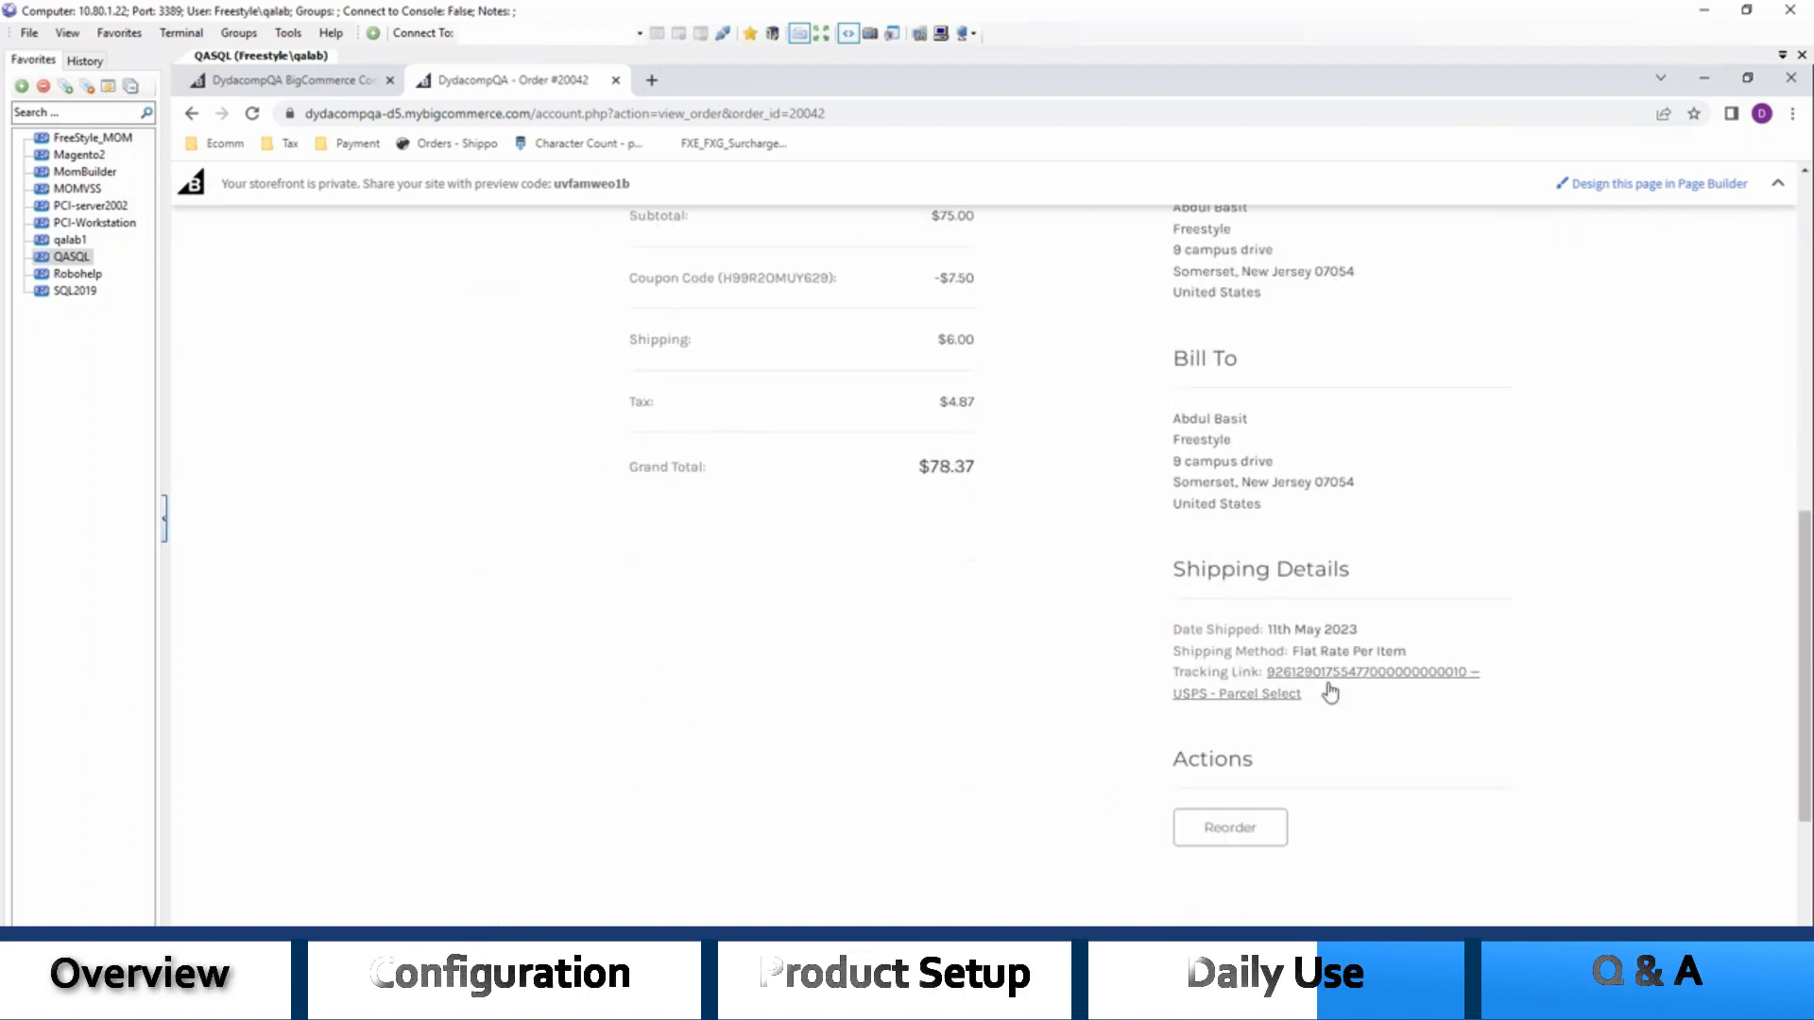
{"action": "left_click", "coordinate": [1256, 700]}
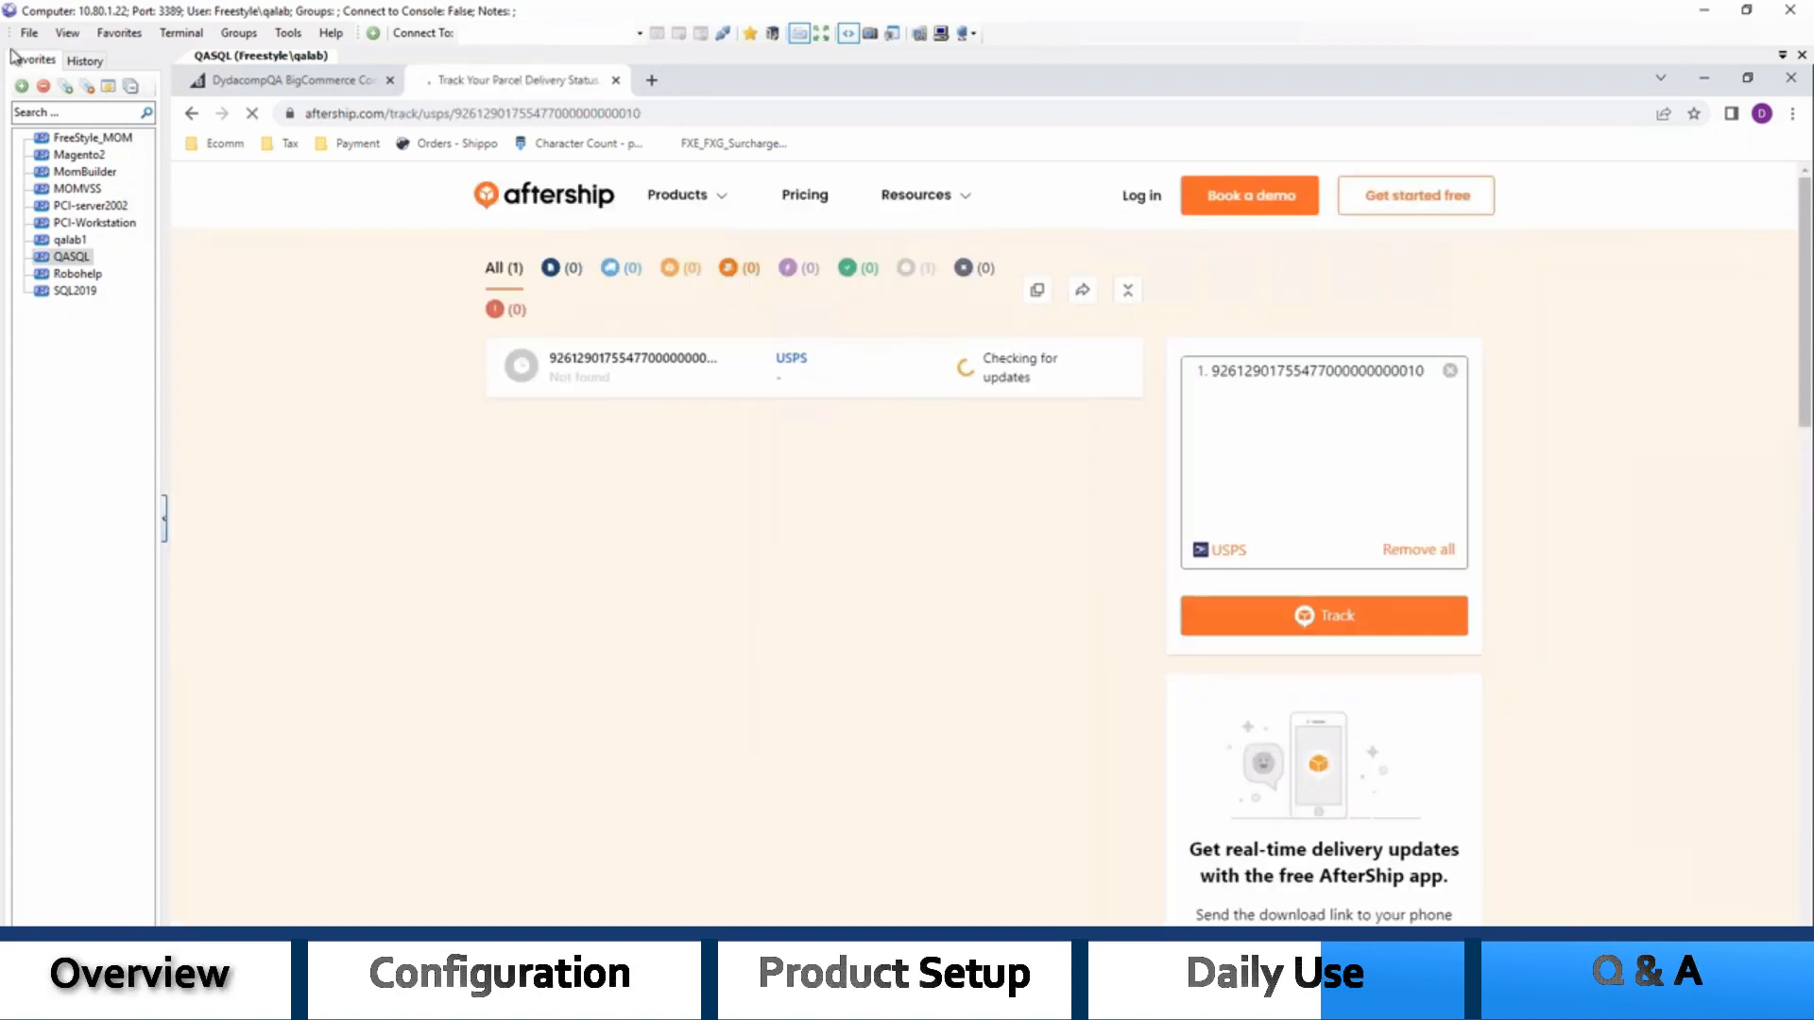
{"action": "left_click", "coordinate": [192, 115]}
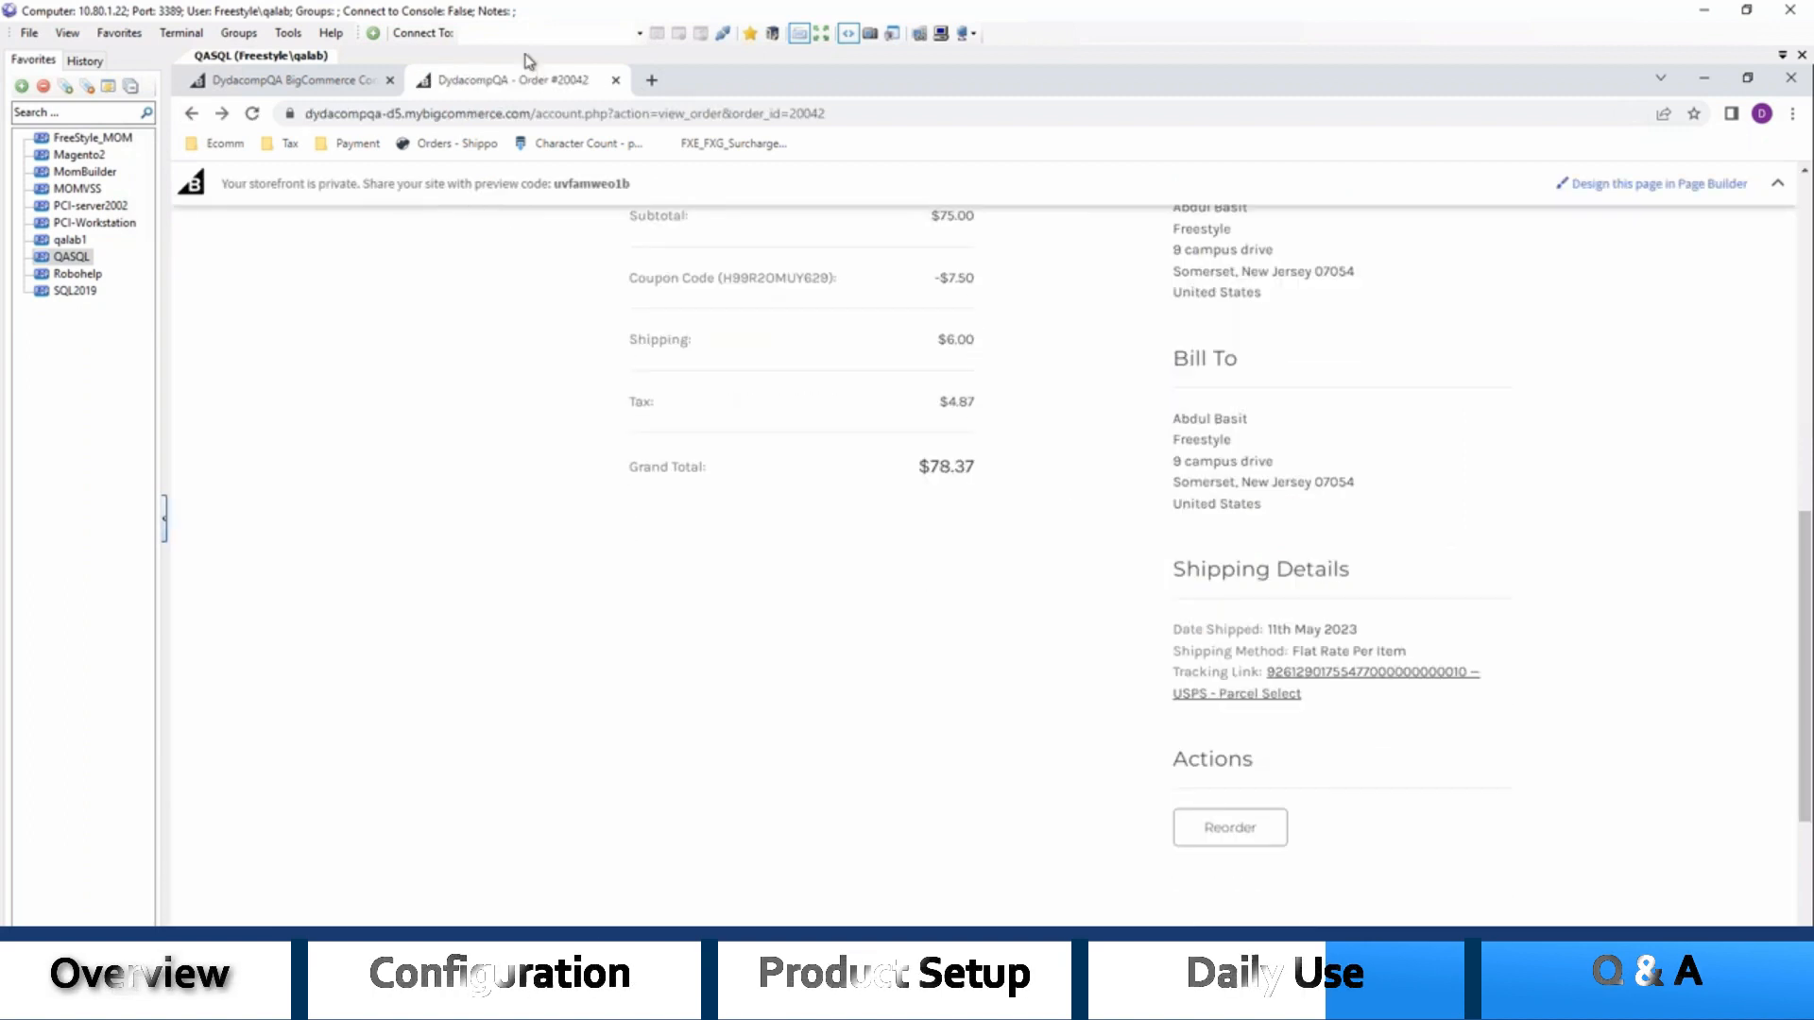
Switch back to Multichannel Order Manager and run only the BigCommerce Upload Product Inventory task for store BC37AC
{"action": "key", "text": "alt+Tab"}
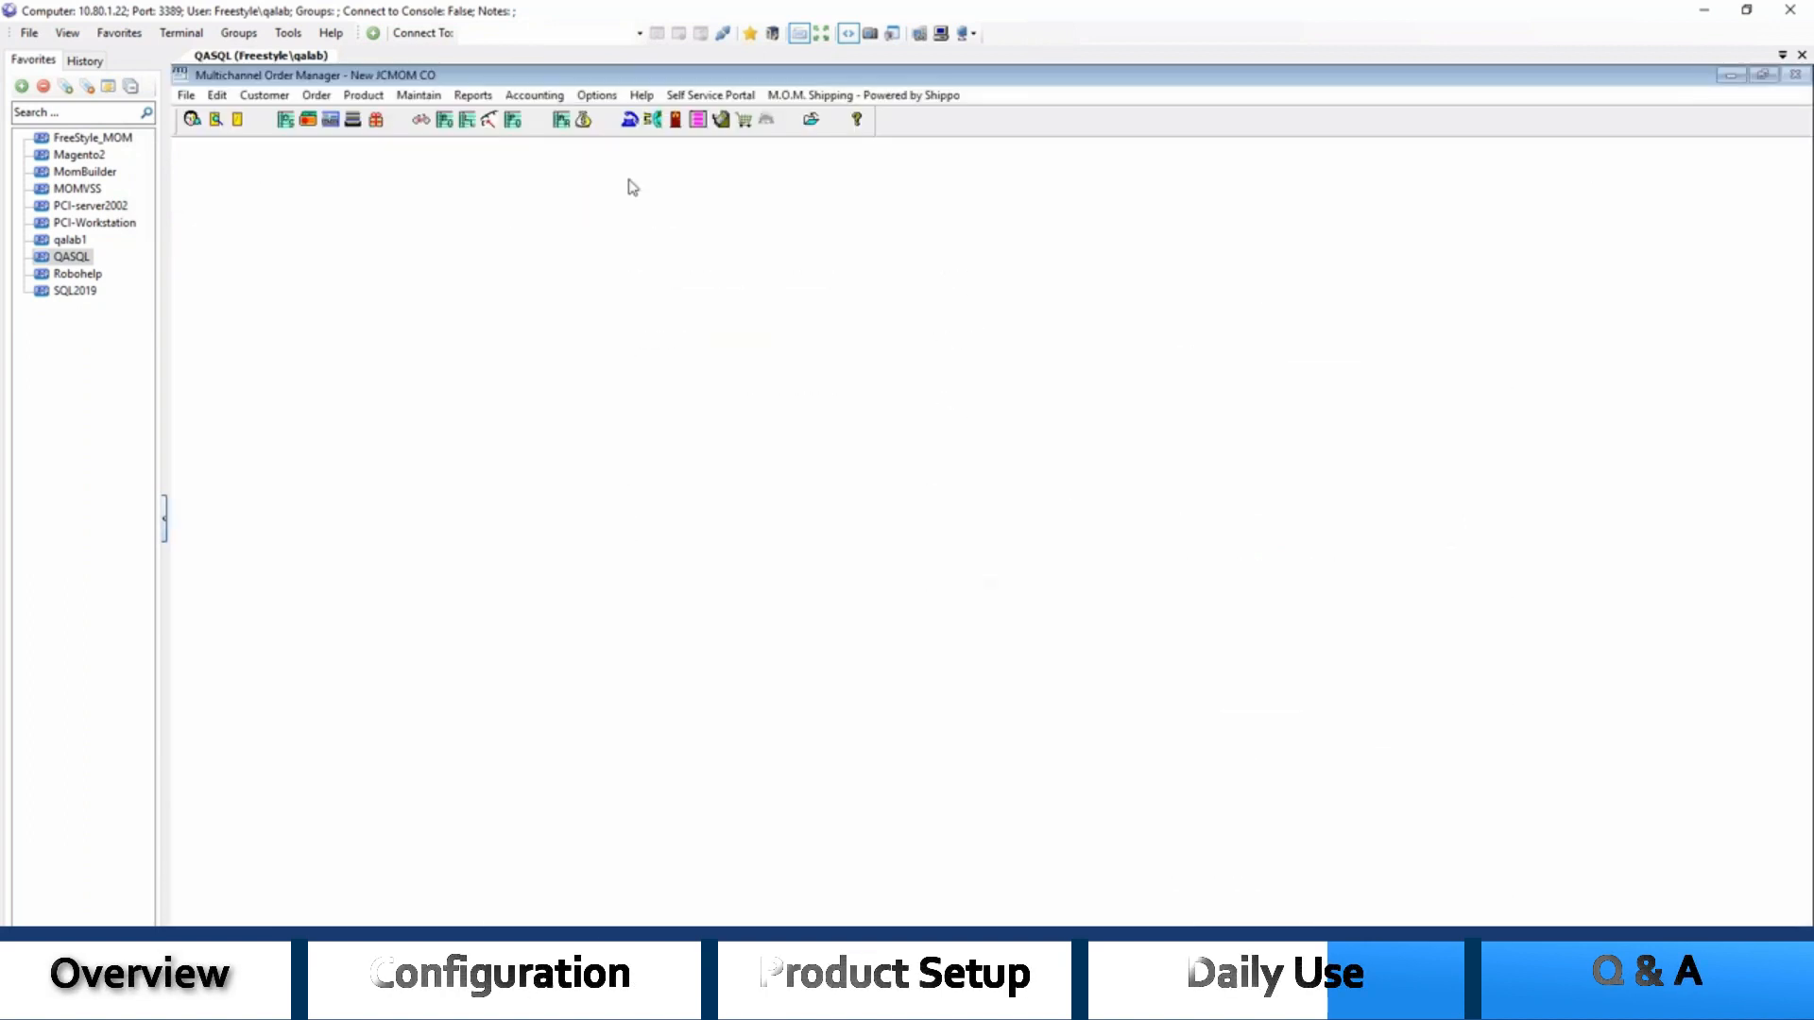
{"action": "left_click", "coordinate": [745, 121]}
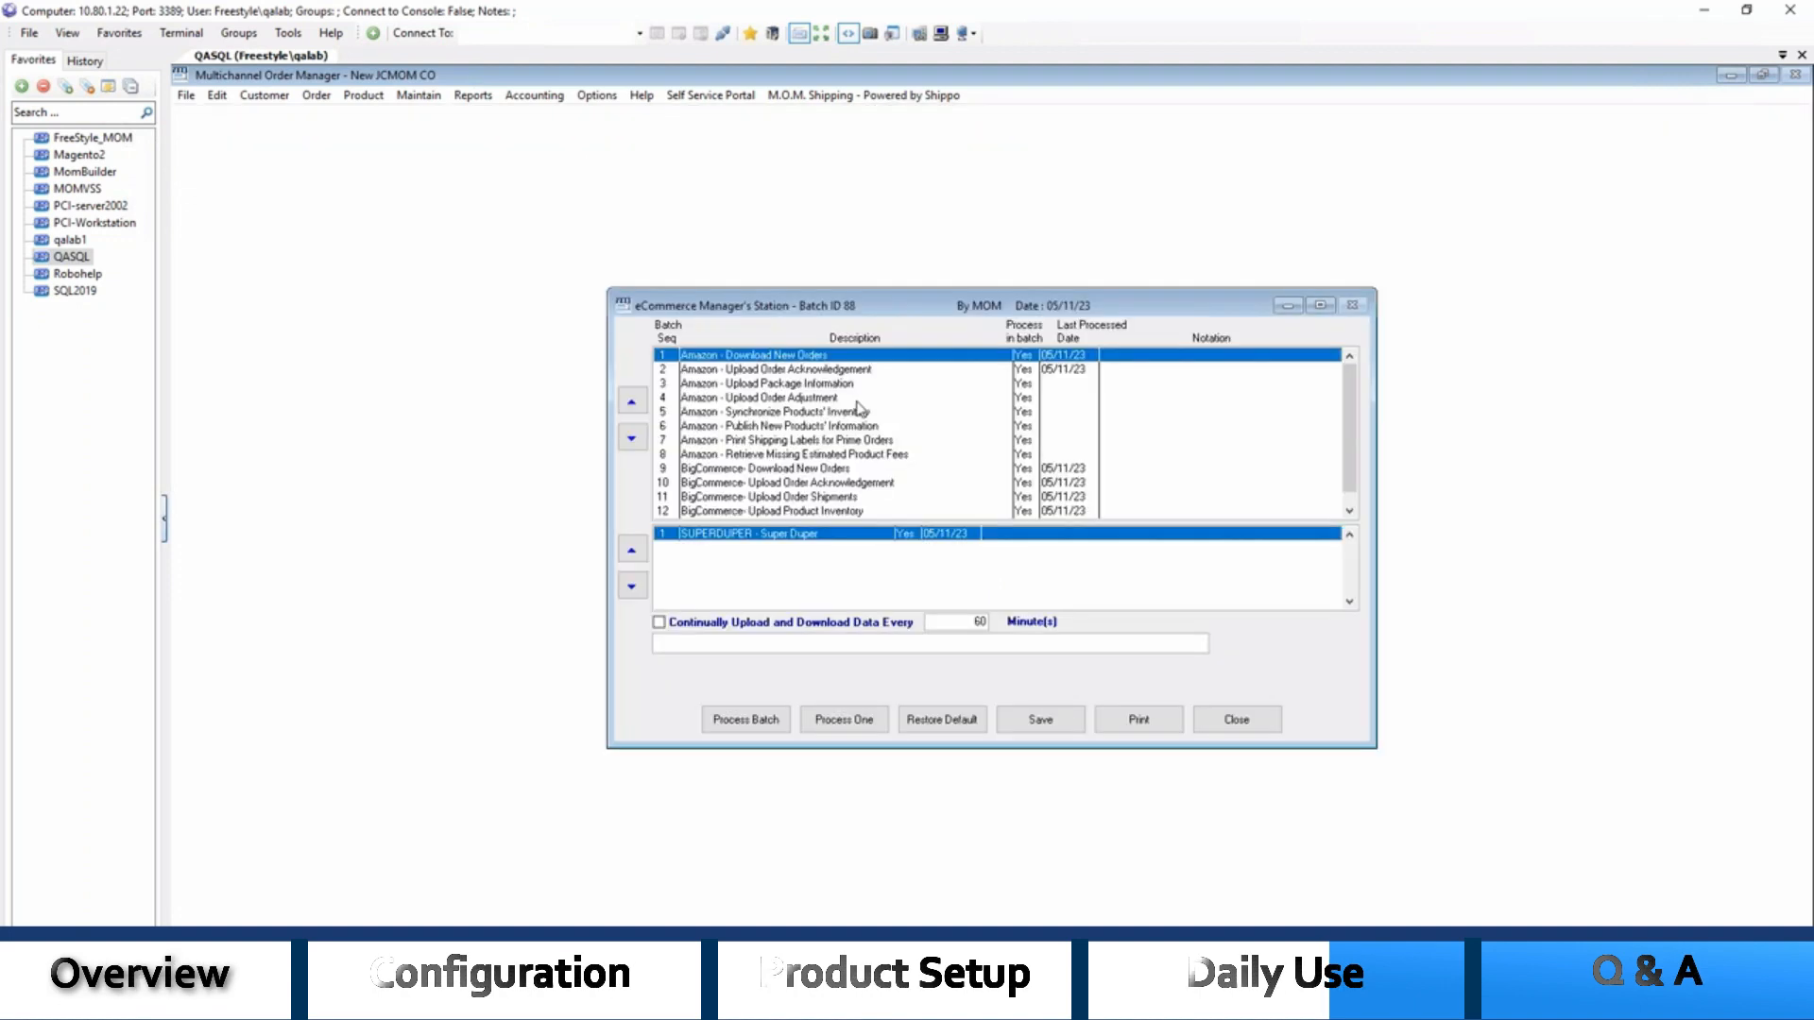
{"action": "left_click", "coordinate": [850, 512]}
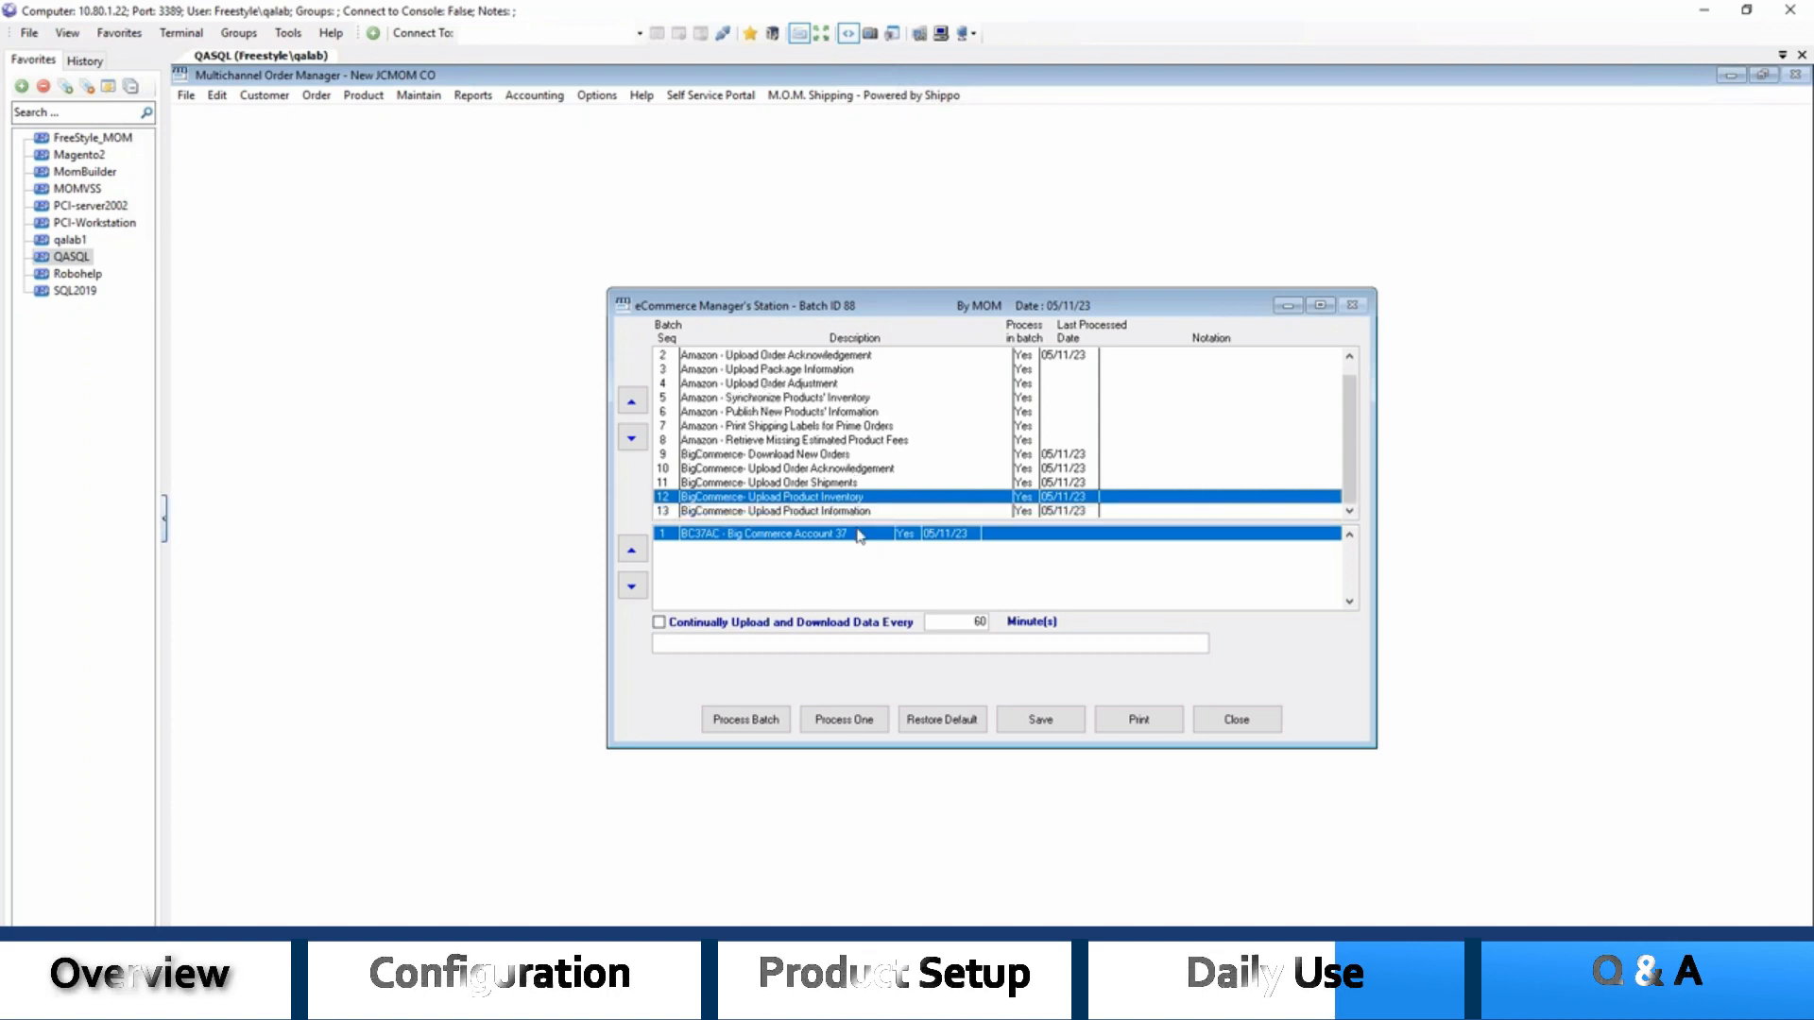
{"action": "left_click", "coordinate": [862, 723]}
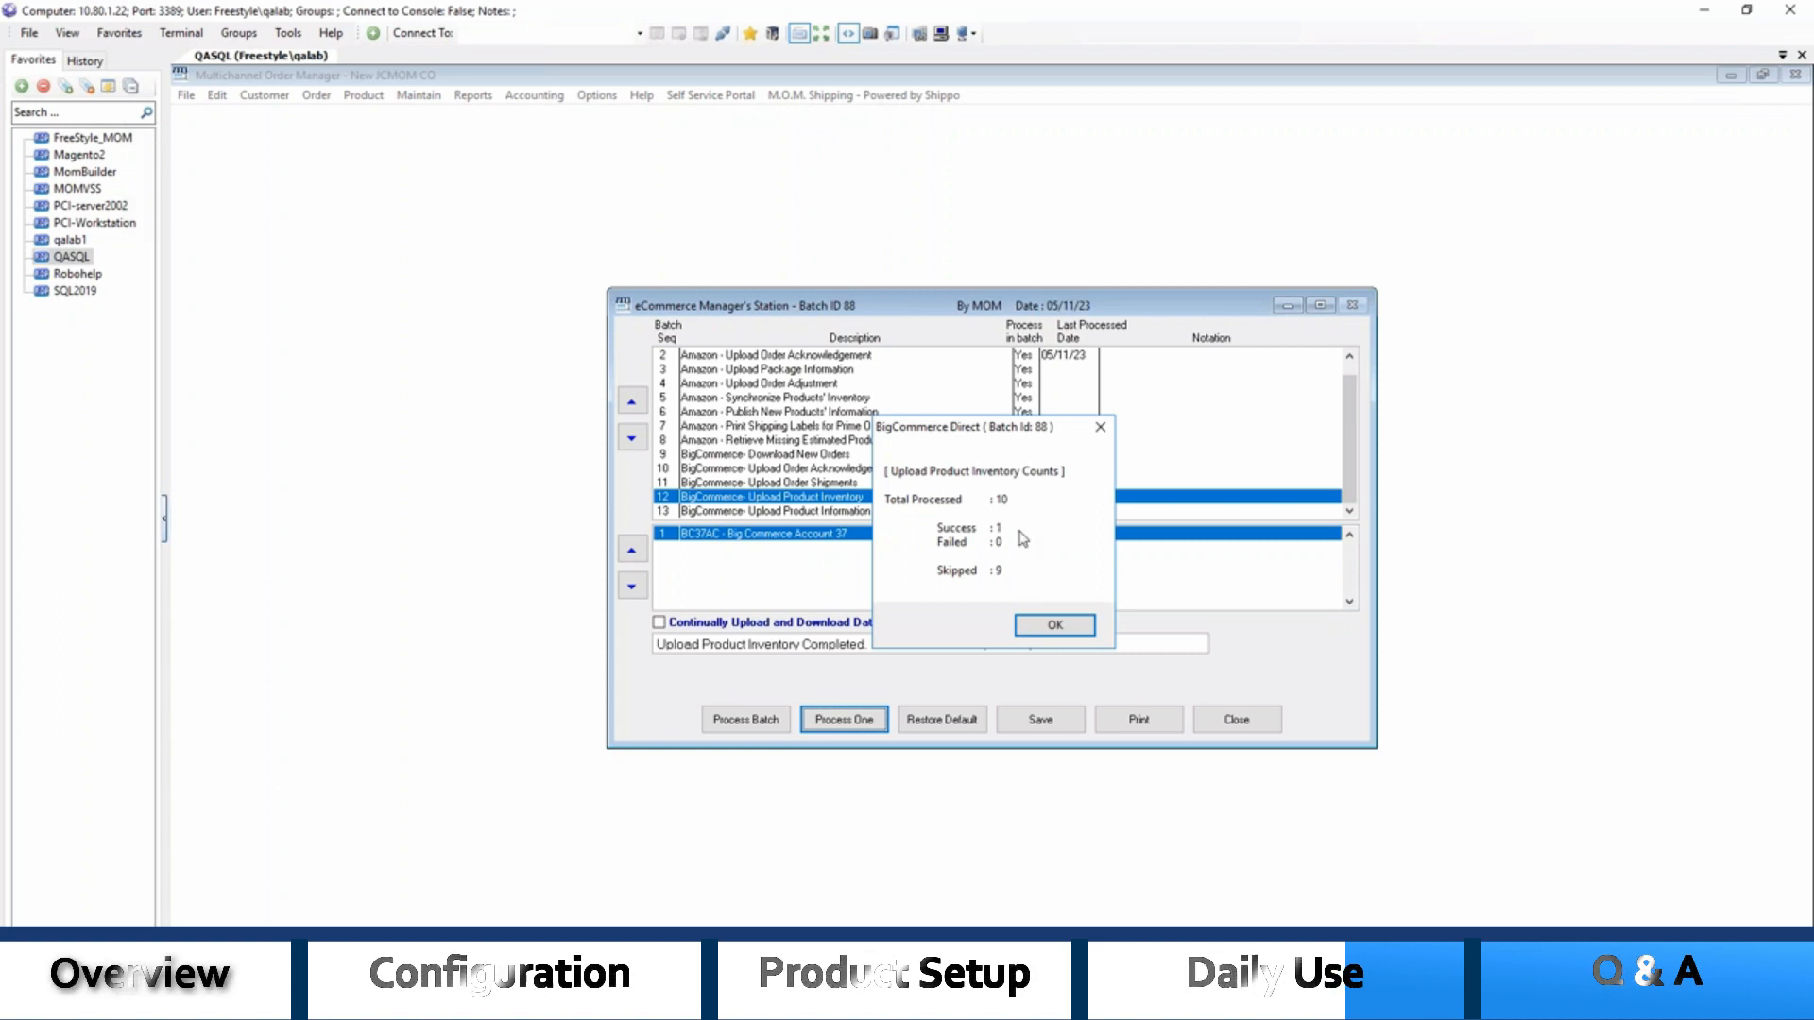
{"action": "left_click", "coordinate": [1055, 625]}
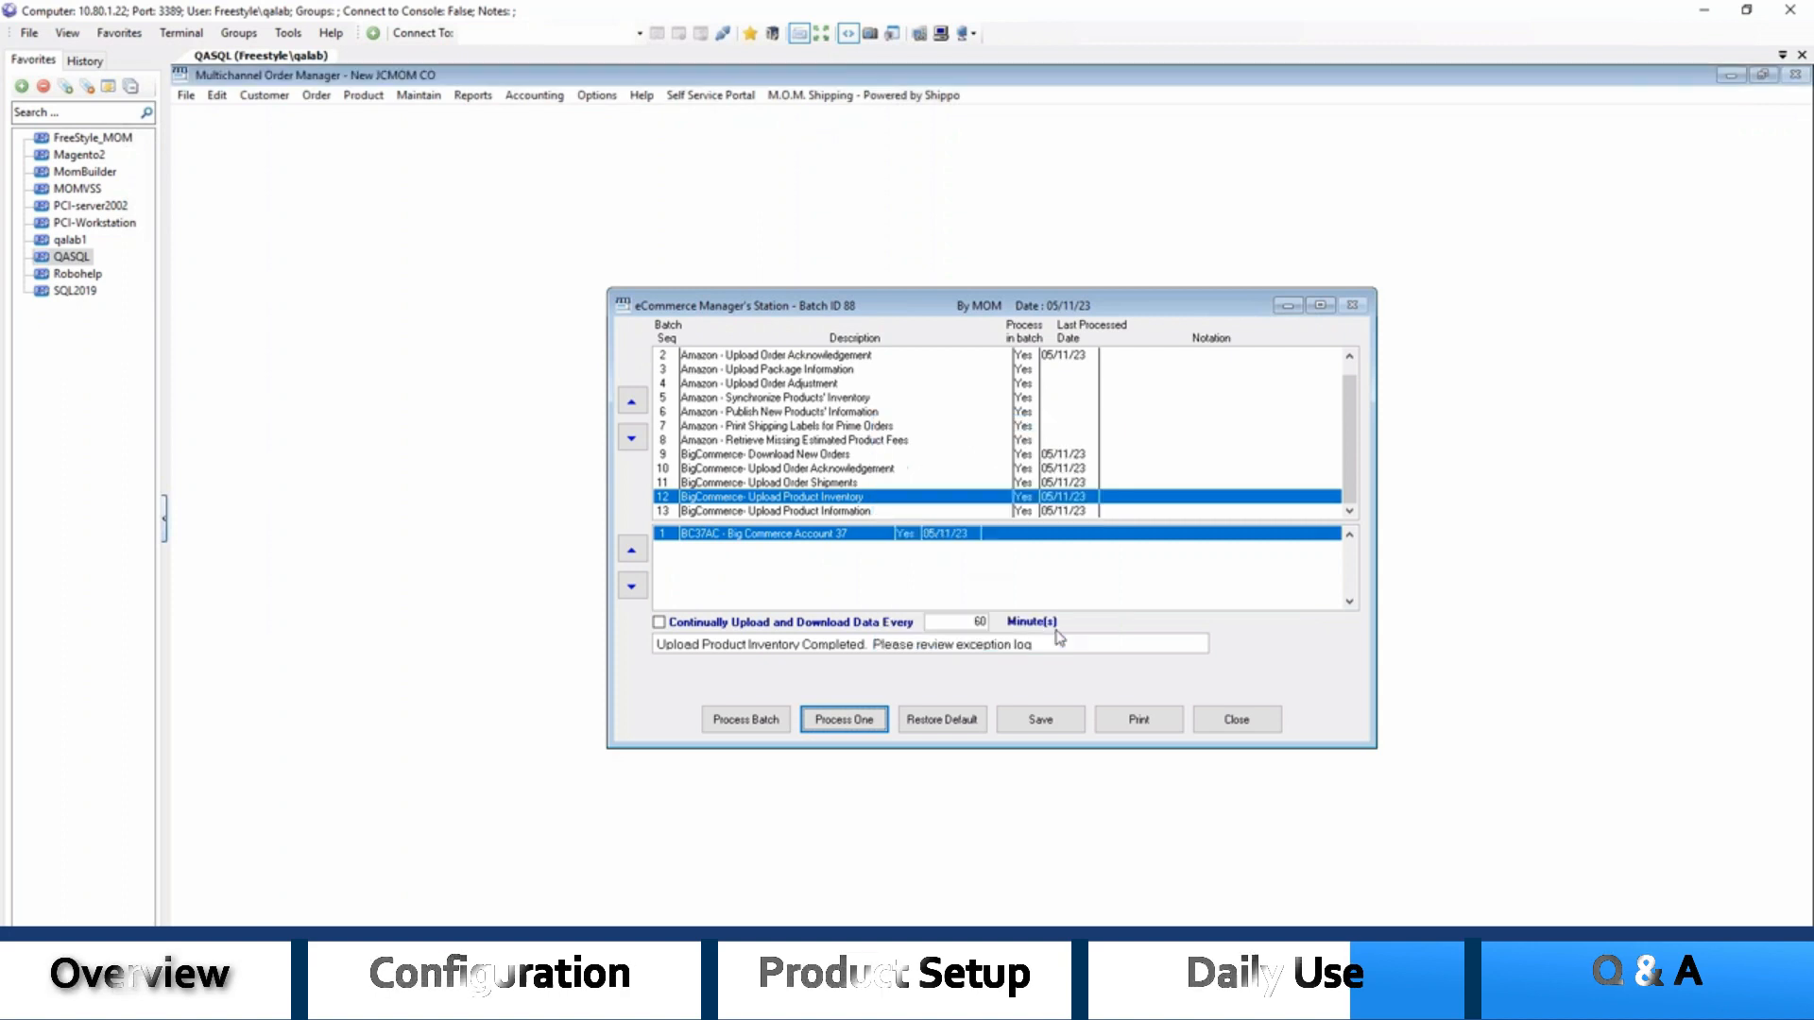
Close the eCommerce Manager's Station, previewing its Exception Report in an enlarged window and exiting the report output
{"action": "left_click", "coordinate": [1216, 723]}
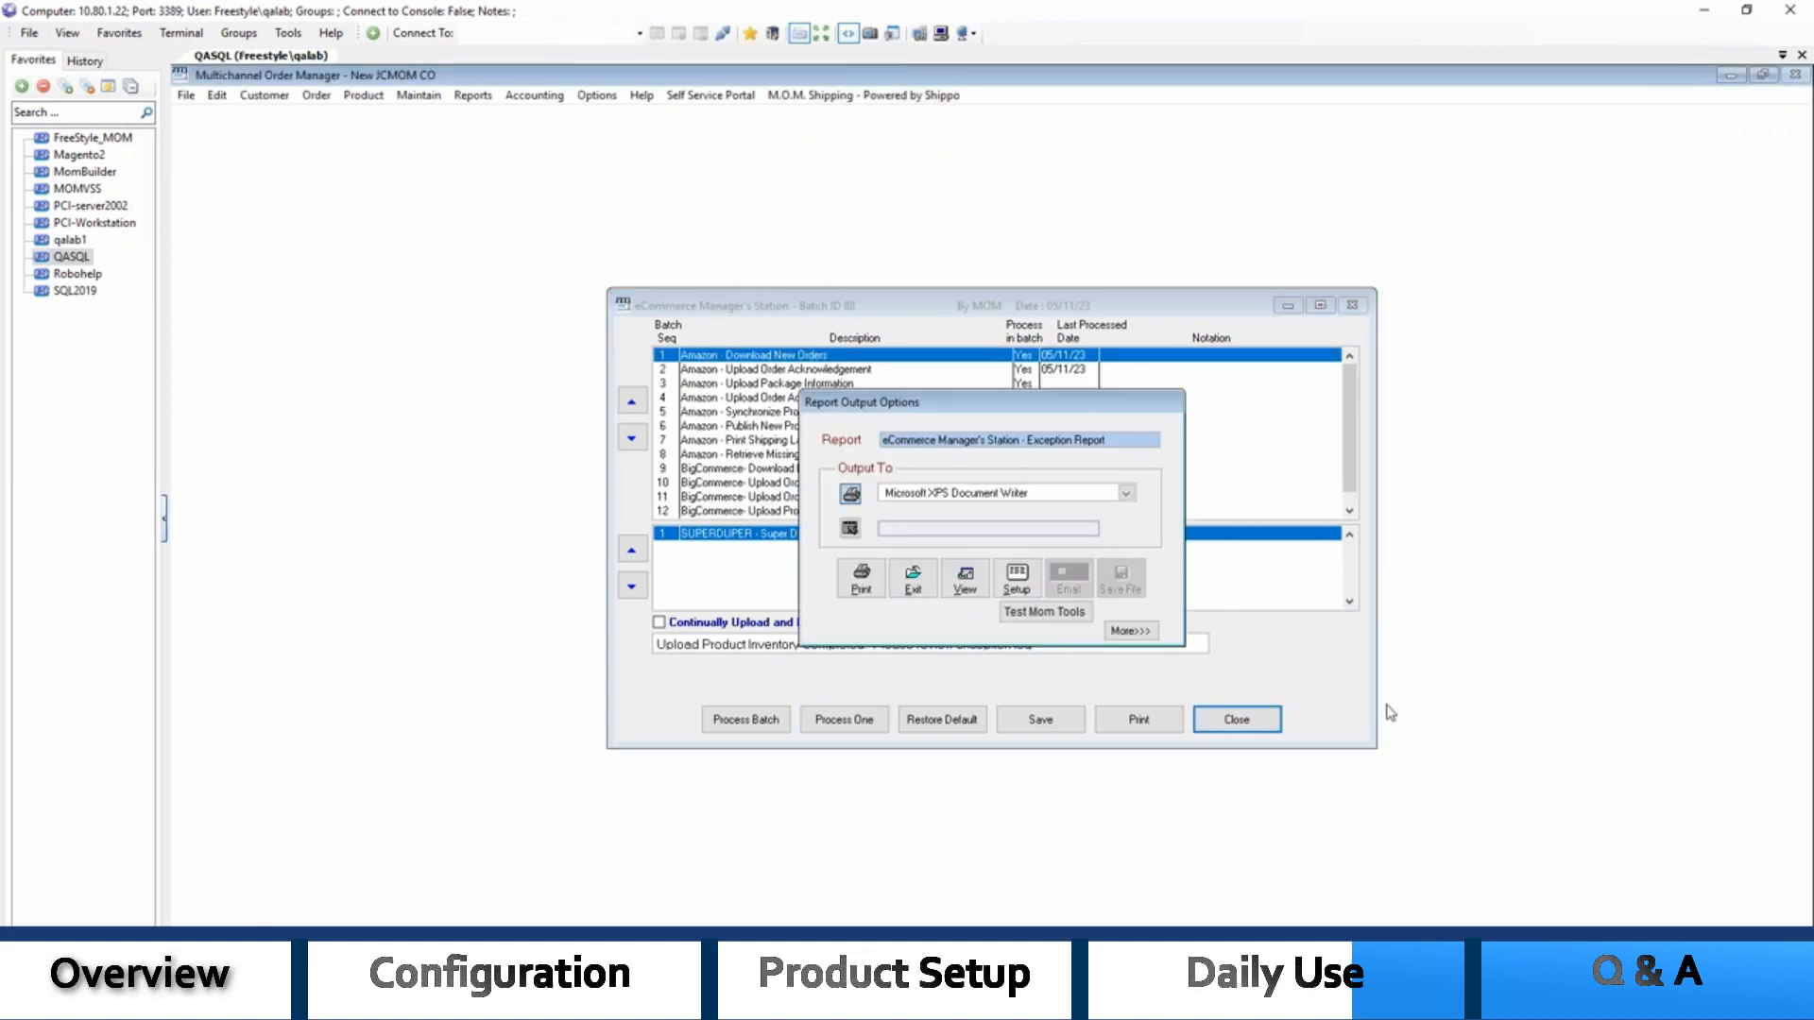
{"action": "left_click", "coordinate": [977, 591]}
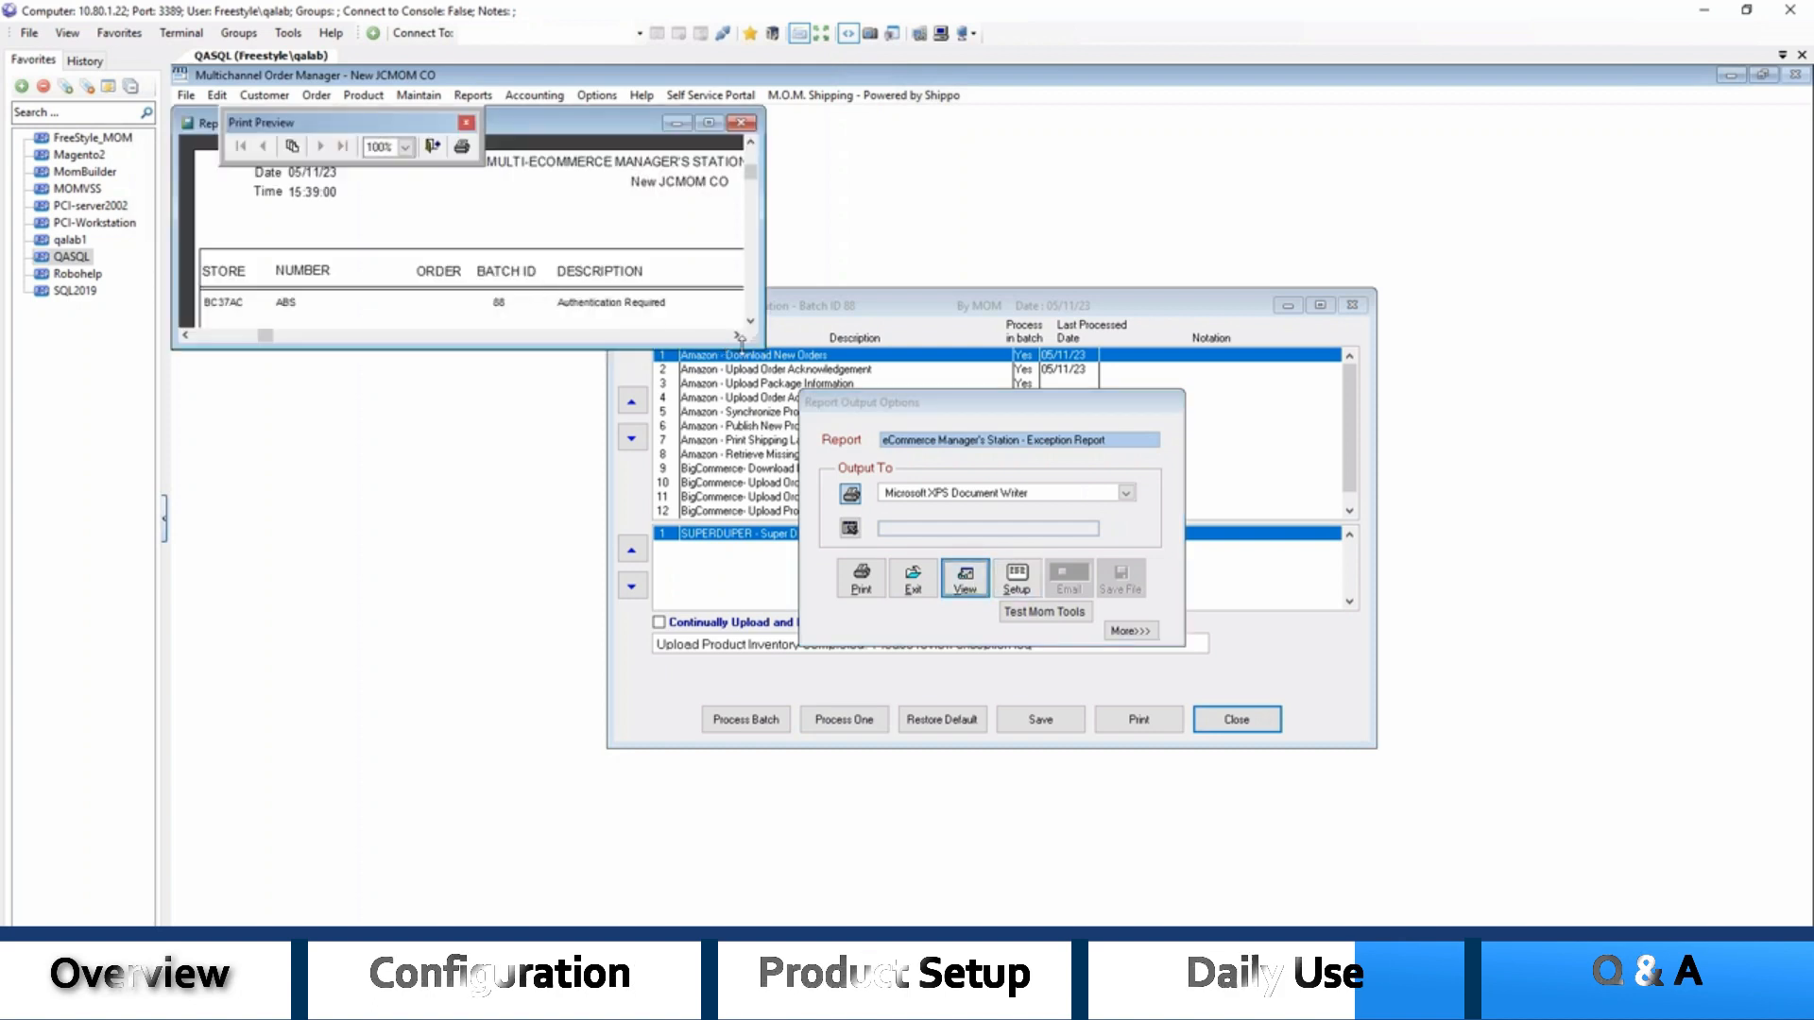
{"action": "left_click_drag", "start_coordinate": [753, 344], "coordinate": [983, 480]}
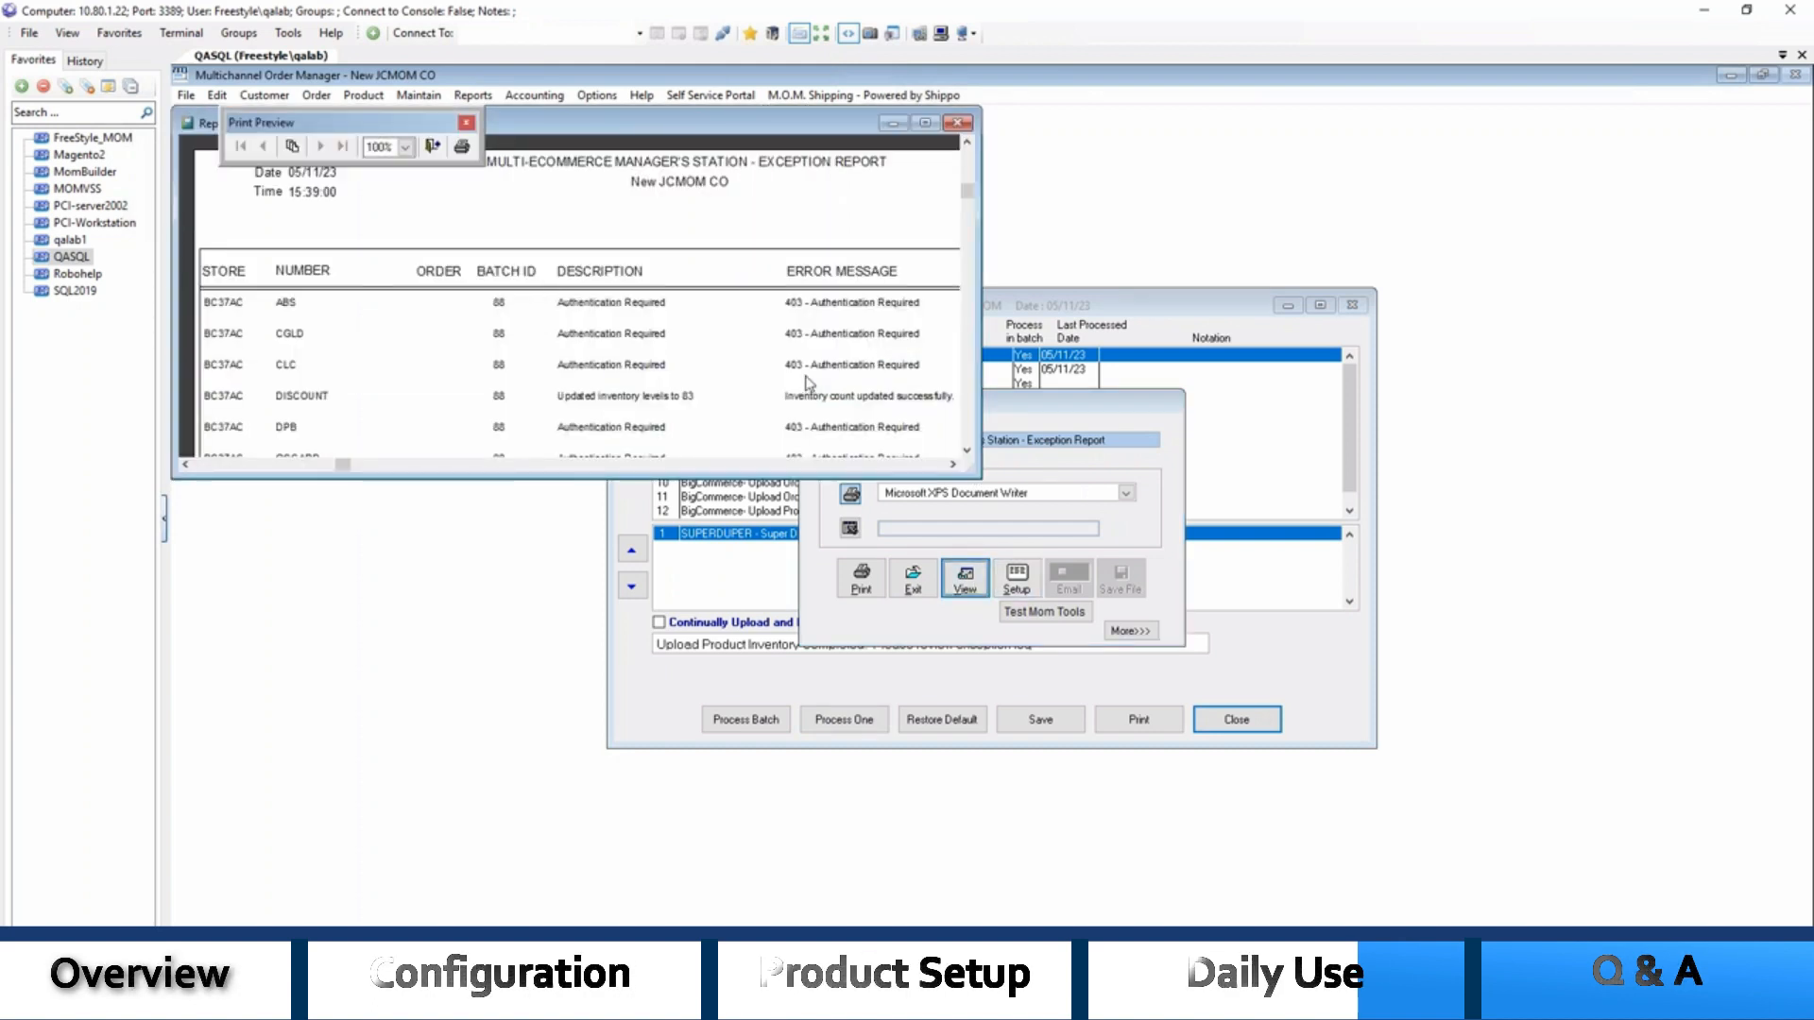
{"action": "key", "text": "Escape"}
{"action": "left_click", "coordinate": [914, 582]}
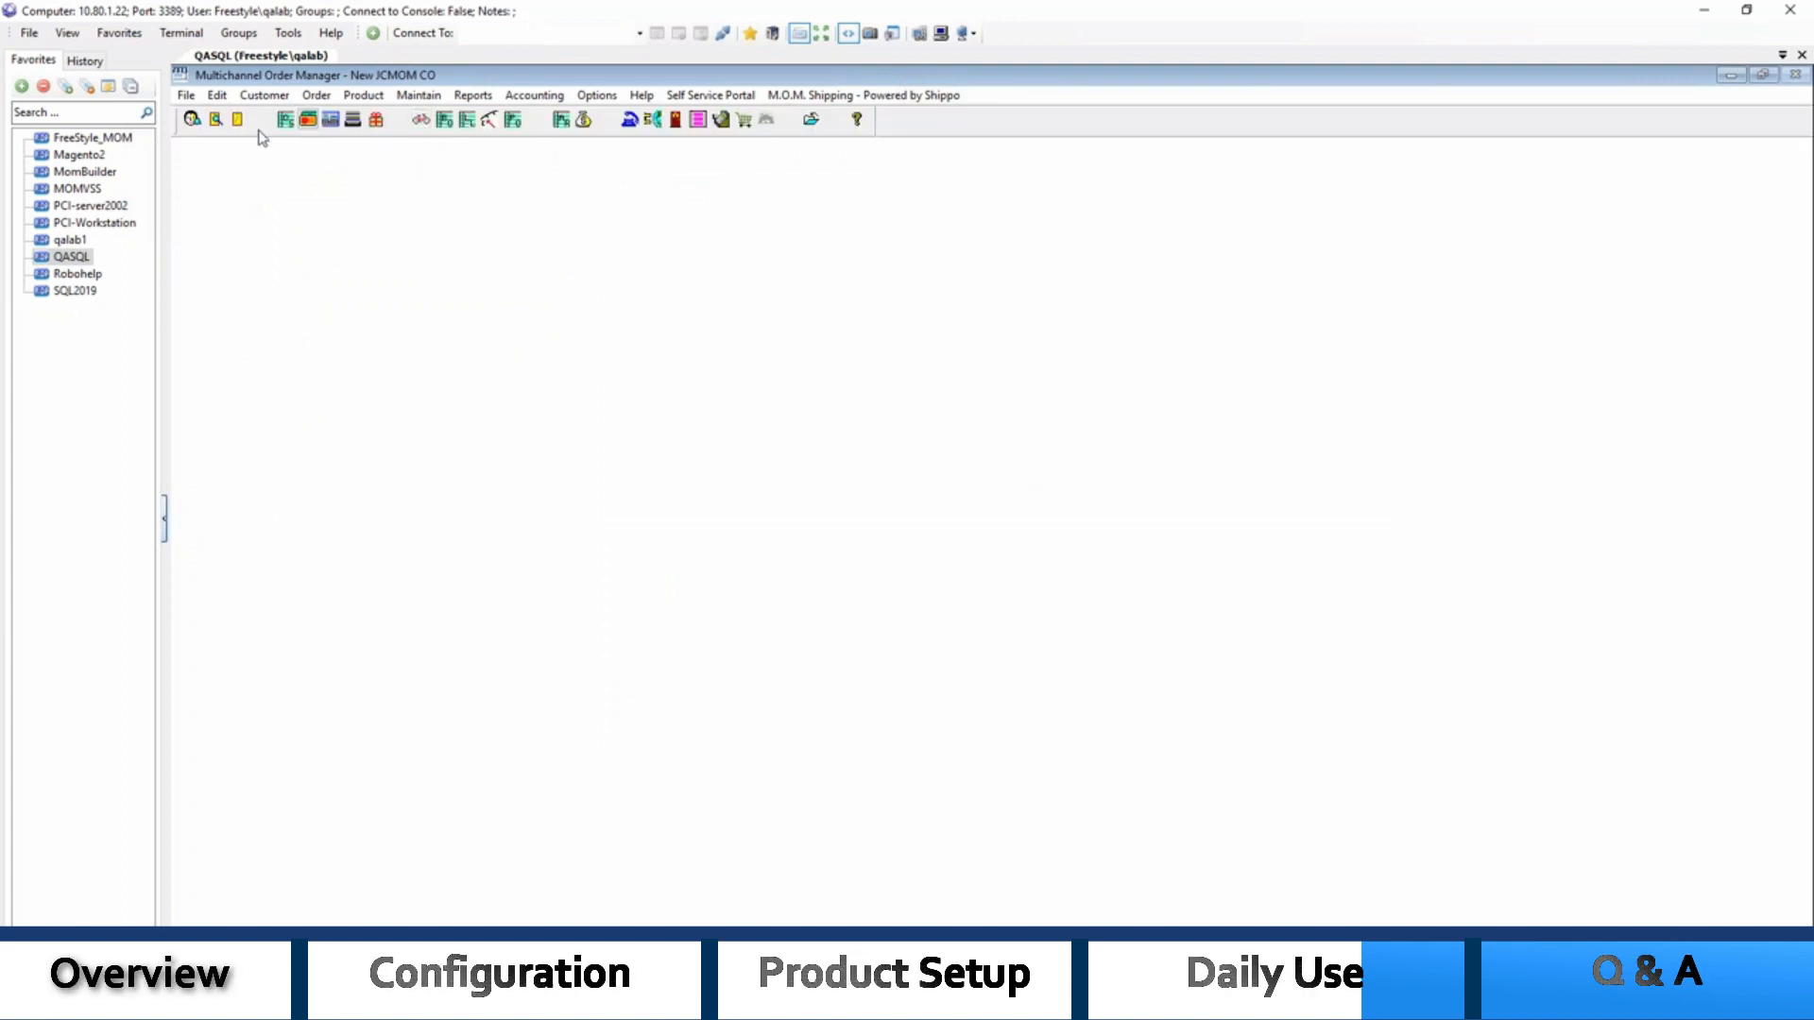
Reopen the last order to check its shipped line and payment information, and save the order
{"action": "left_click", "coordinate": [215, 120]}
{"action": "type", "text": "103"}
{"action": "key", "text": "Return"}
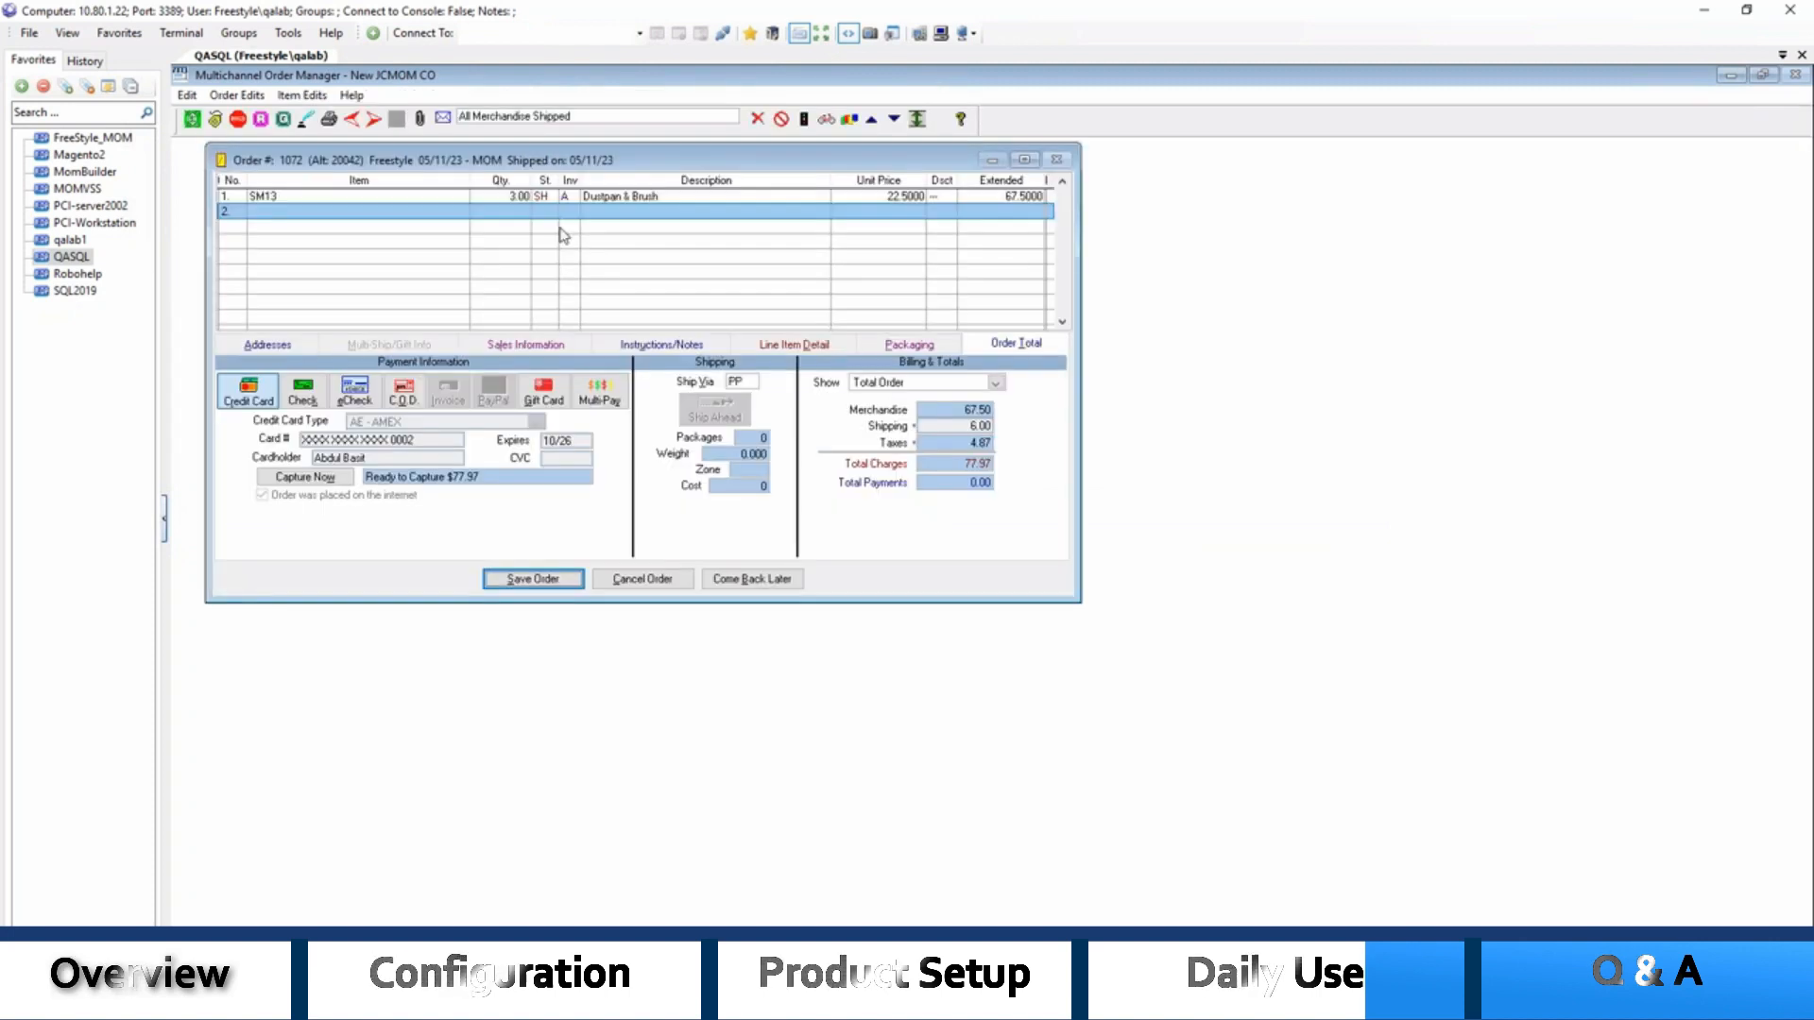
{"action": "left_click", "coordinate": [518, 580]}
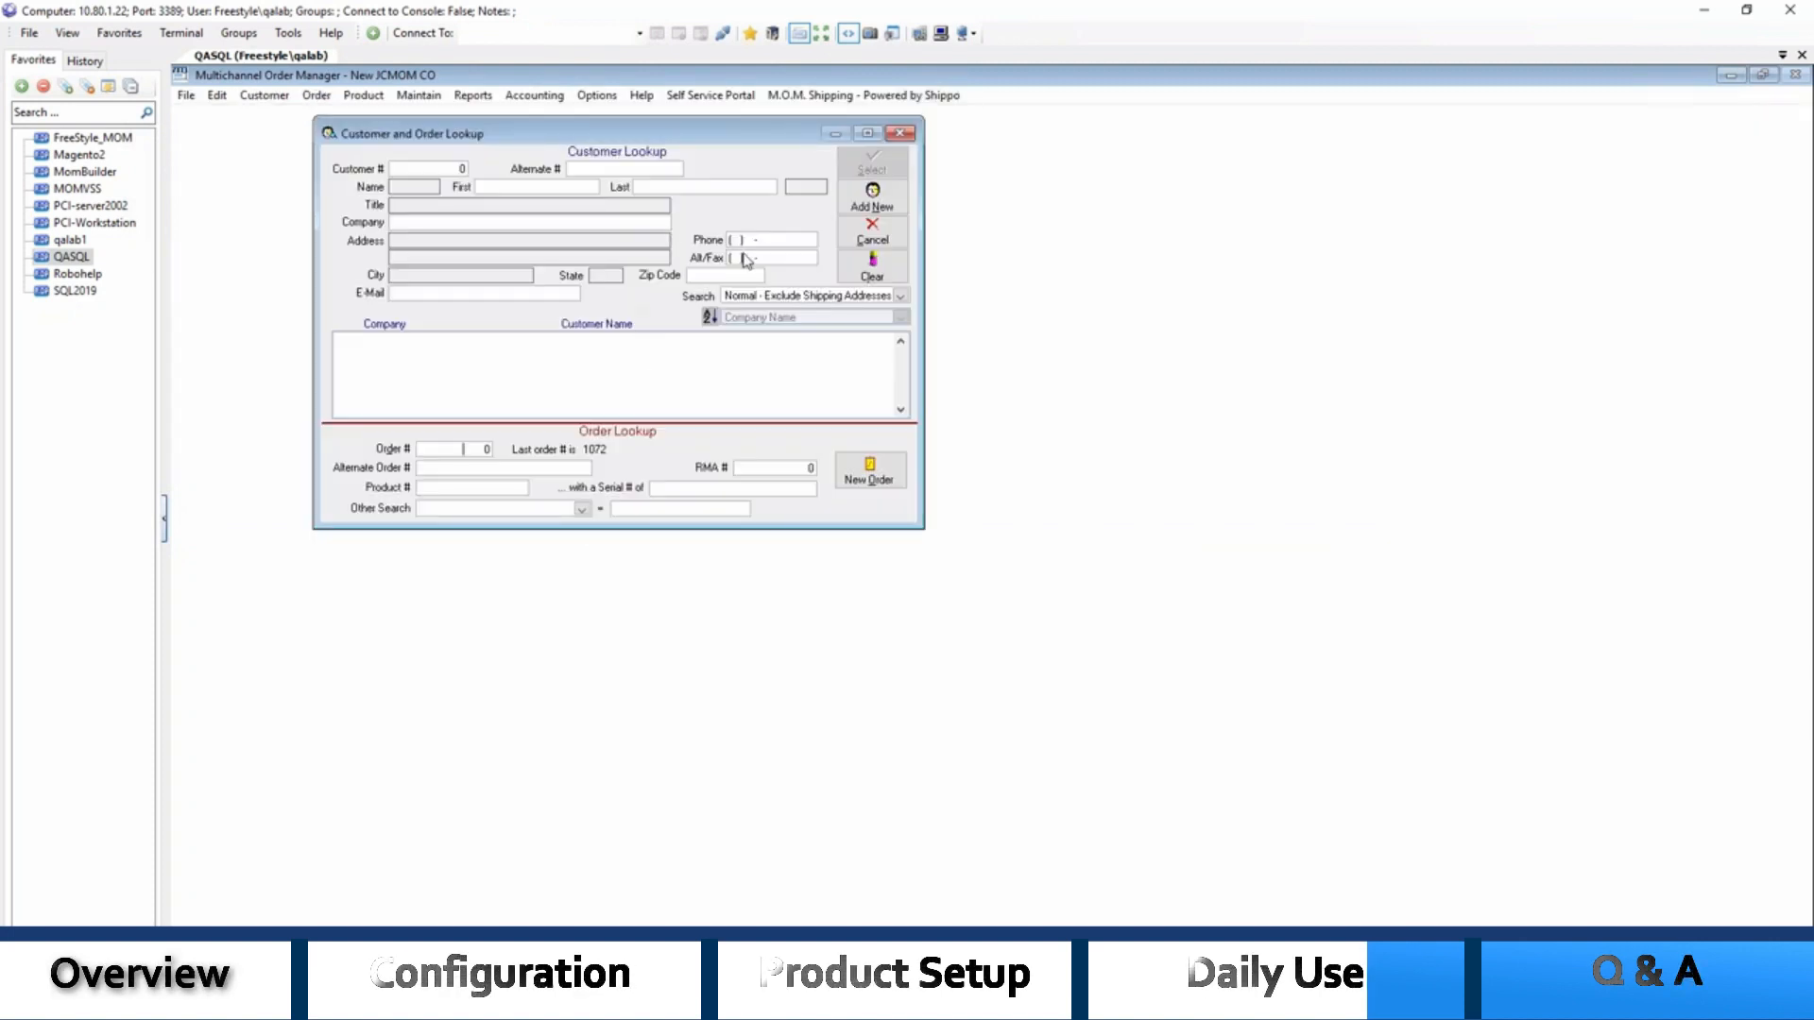
Leave the customer and order lookup, and look up stock item SM13 by stock number to check its inventory
{"action": "left_click", "coordinate": [872, 232]}
{"action": "left_click", "coordinate": [418, 121]}
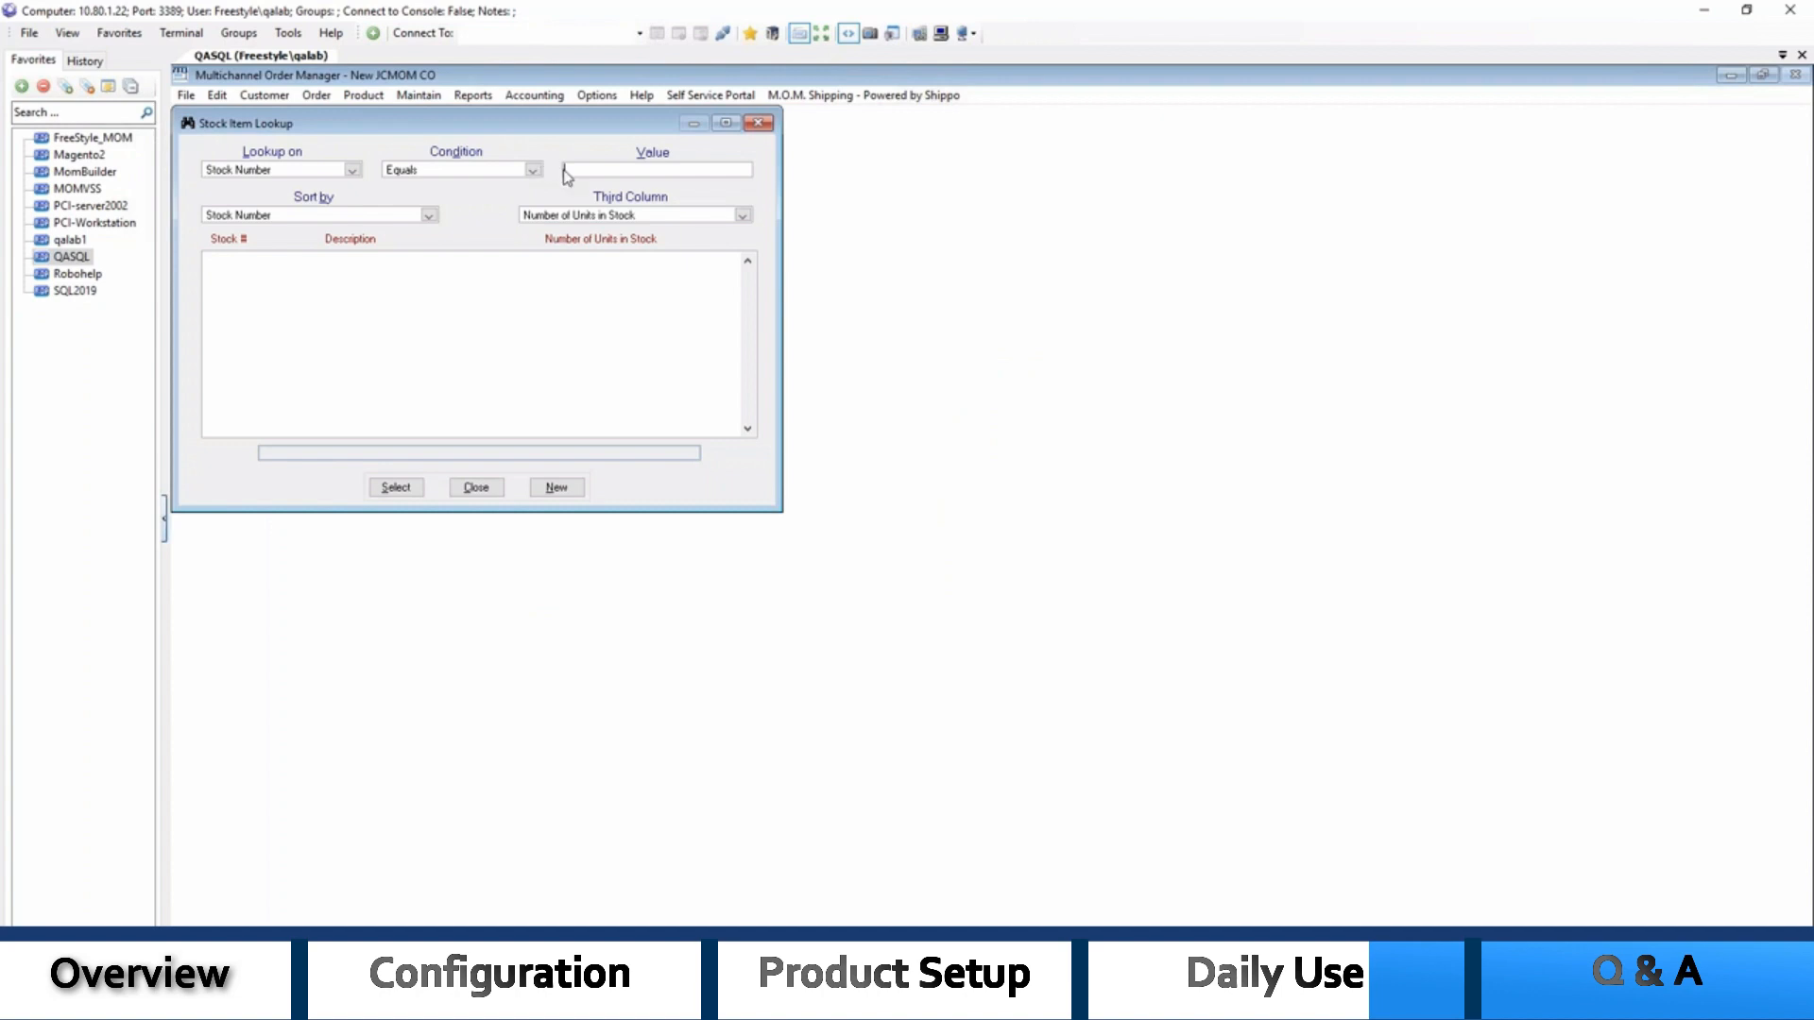
{"action": "type", "text": "SM13"}
{"action": "key", "text": "Return"}
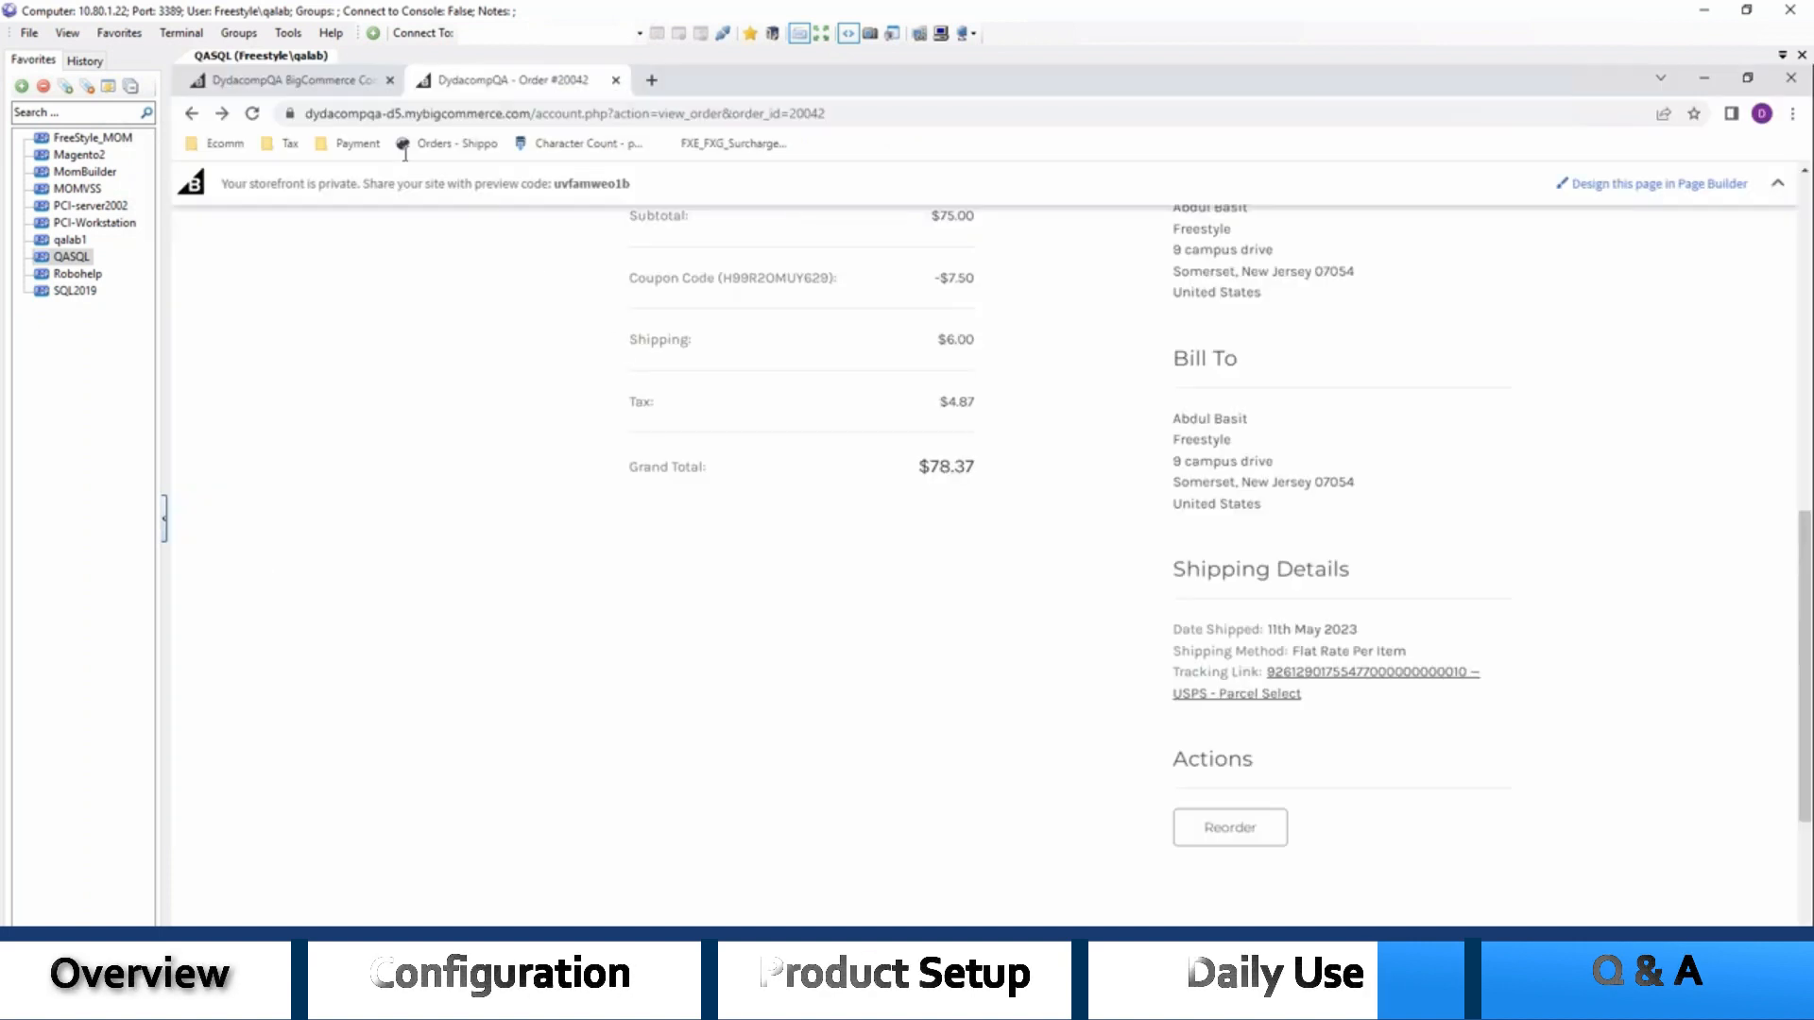
Switch to the BigCommerce admin in the browser, search the products for SM13, and check the Dustpan & Brush product's inventory
{"action": "left_click", "coordinate": [268, 79]}
{"action": "left_click", "coordinate": [218, 462]}
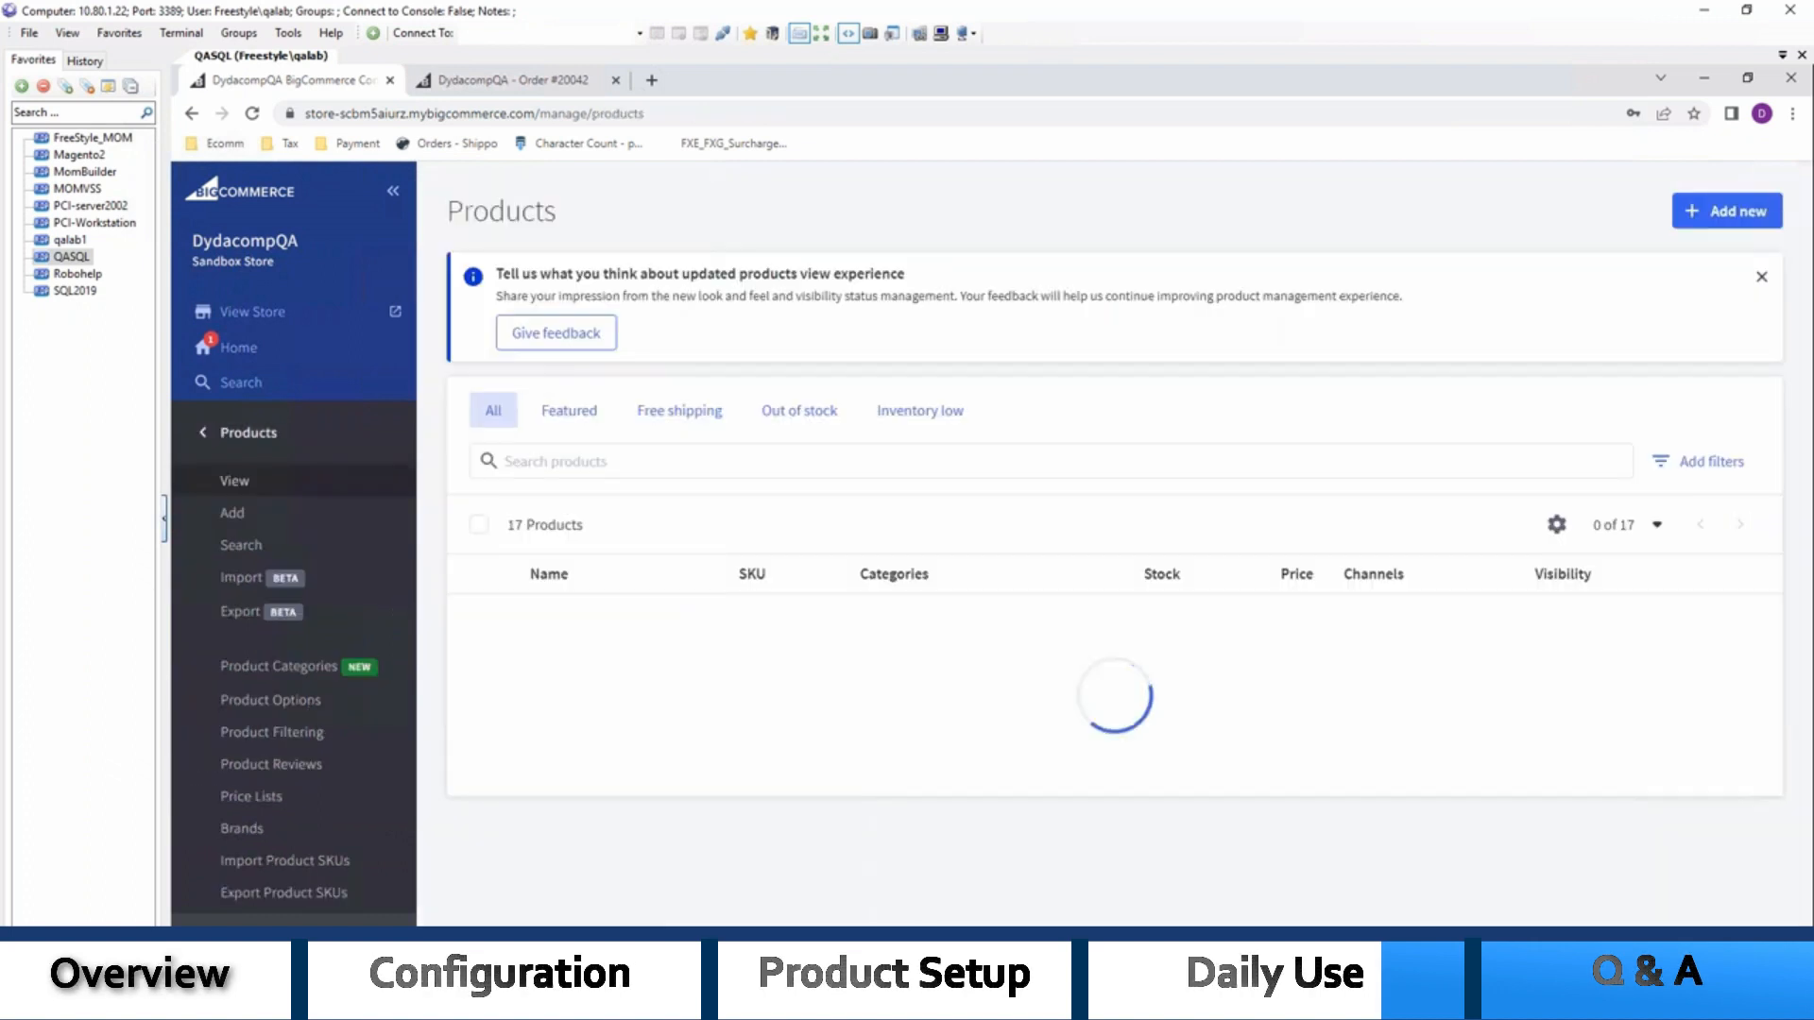
{"action": "left_click", "coordinate": [608, 460]}
{"action": "type", "text": "SM1"}
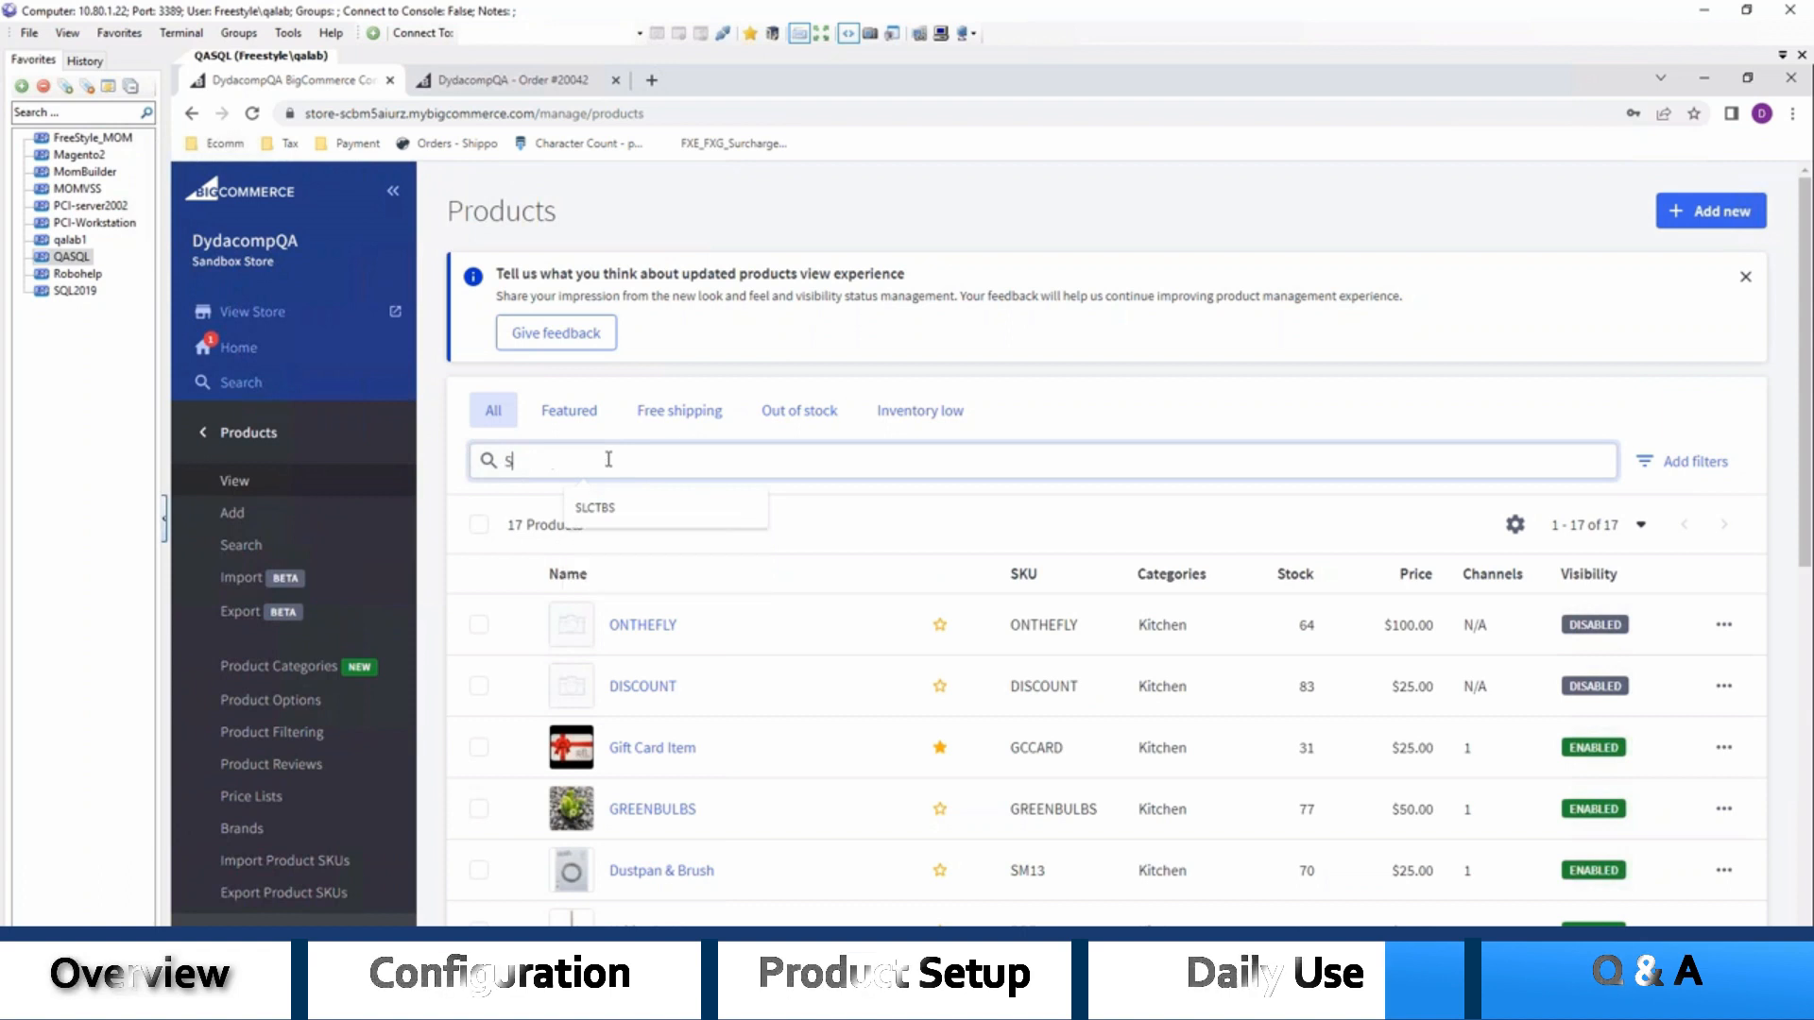
{"action": "type", "text": "3"}
{"action": "key", "text": "Return"}
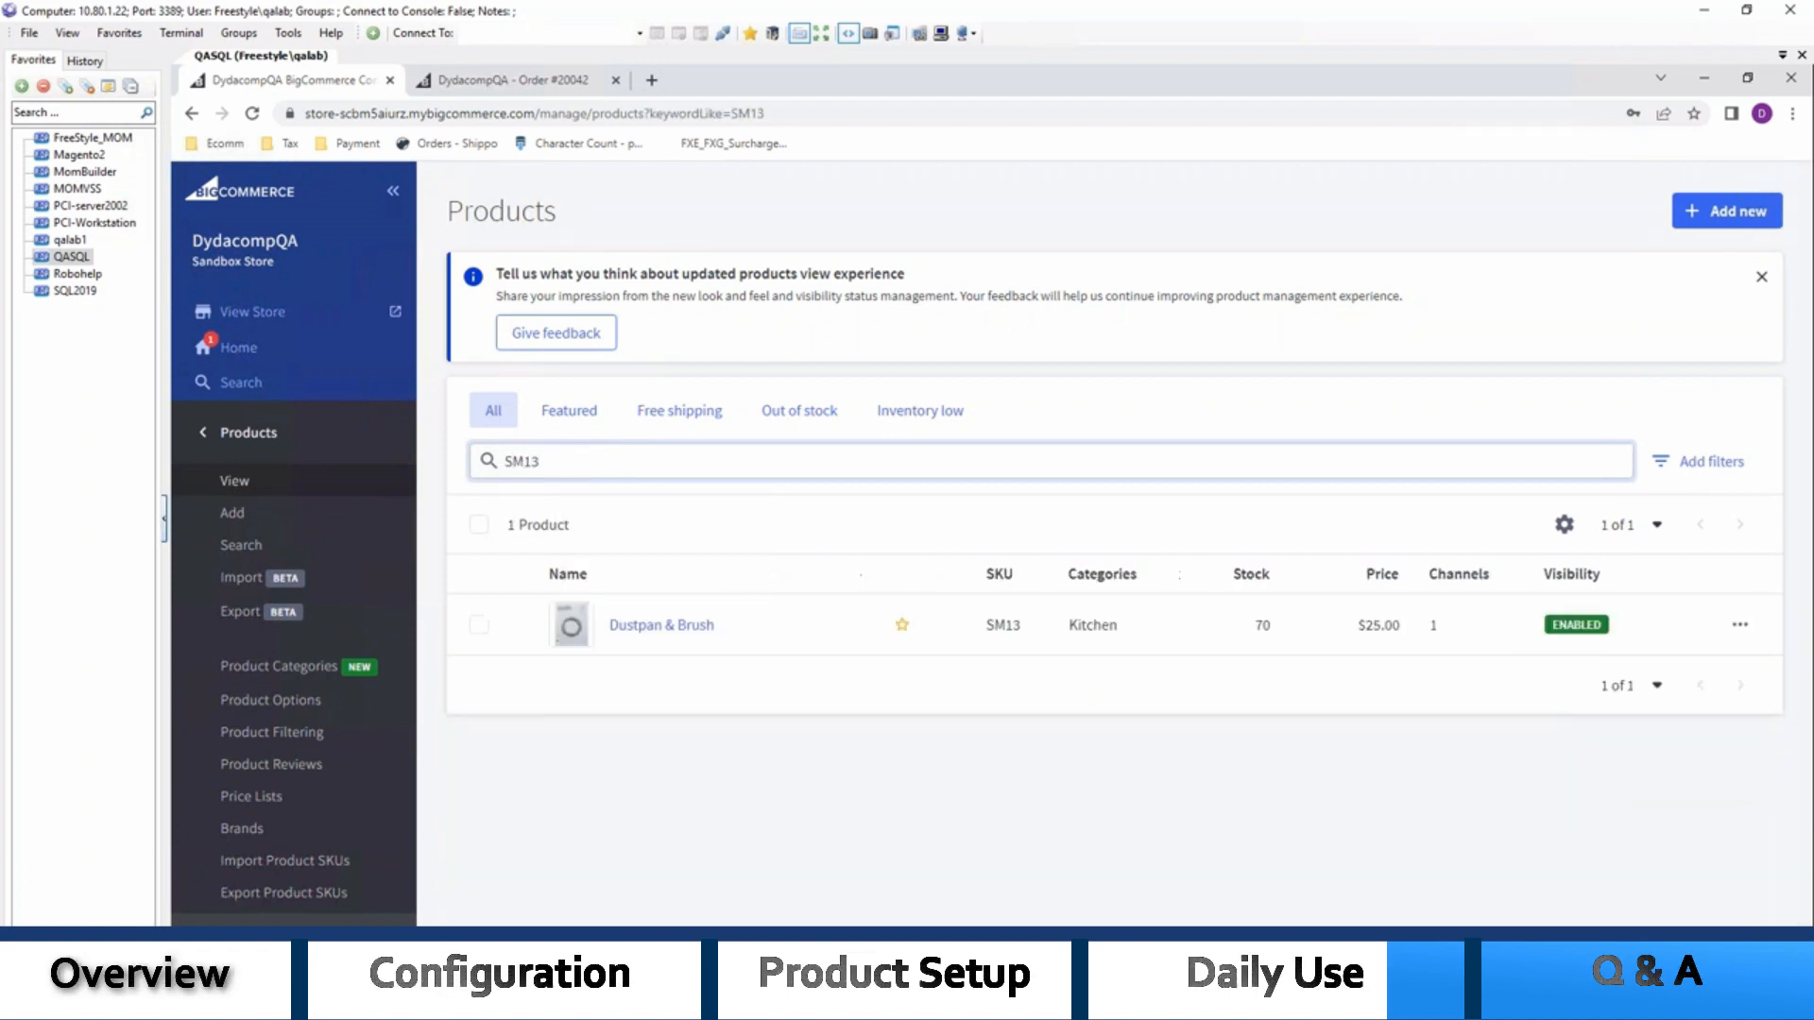
{"action": "left_click", "coordinate": [629, 627]}
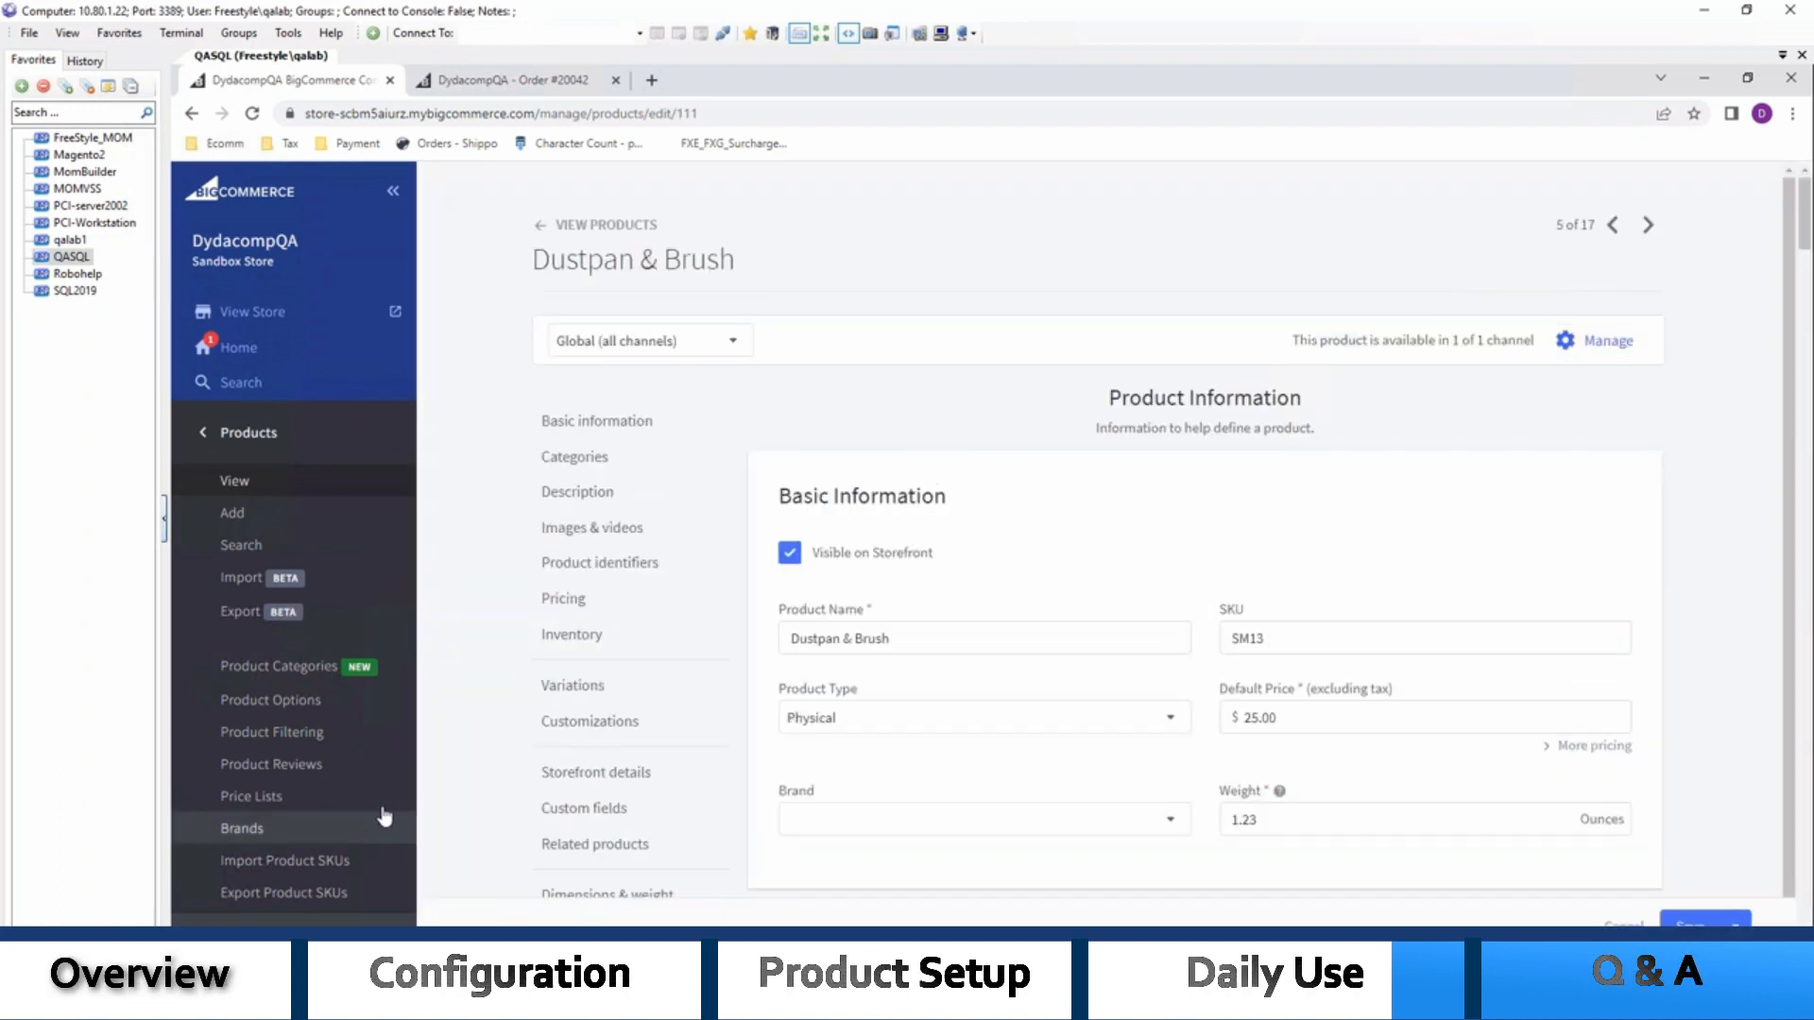
{"action": "left_click", "coordinate": [565, 634]}
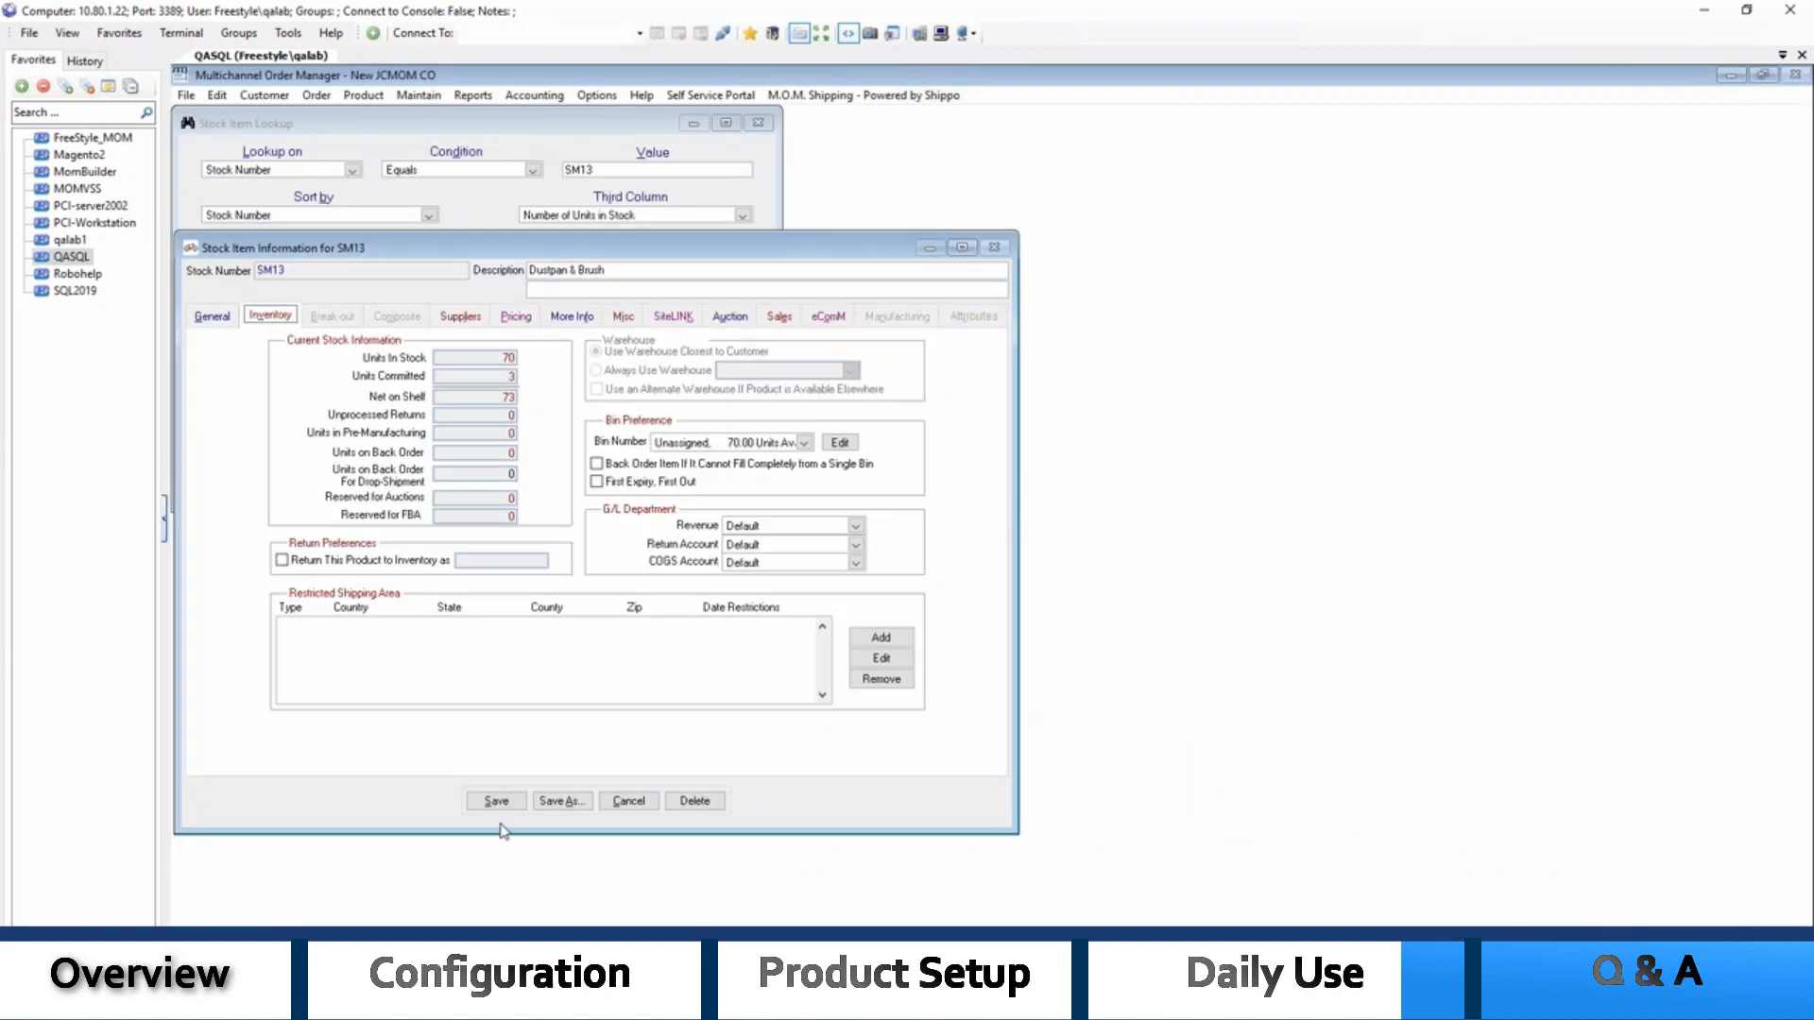
Back in Multichannel Order Manager, save the SM13 stock item, close the stock item lookup and return to the presentation
{"action": "left_click", "coordinate": [496, 801]}
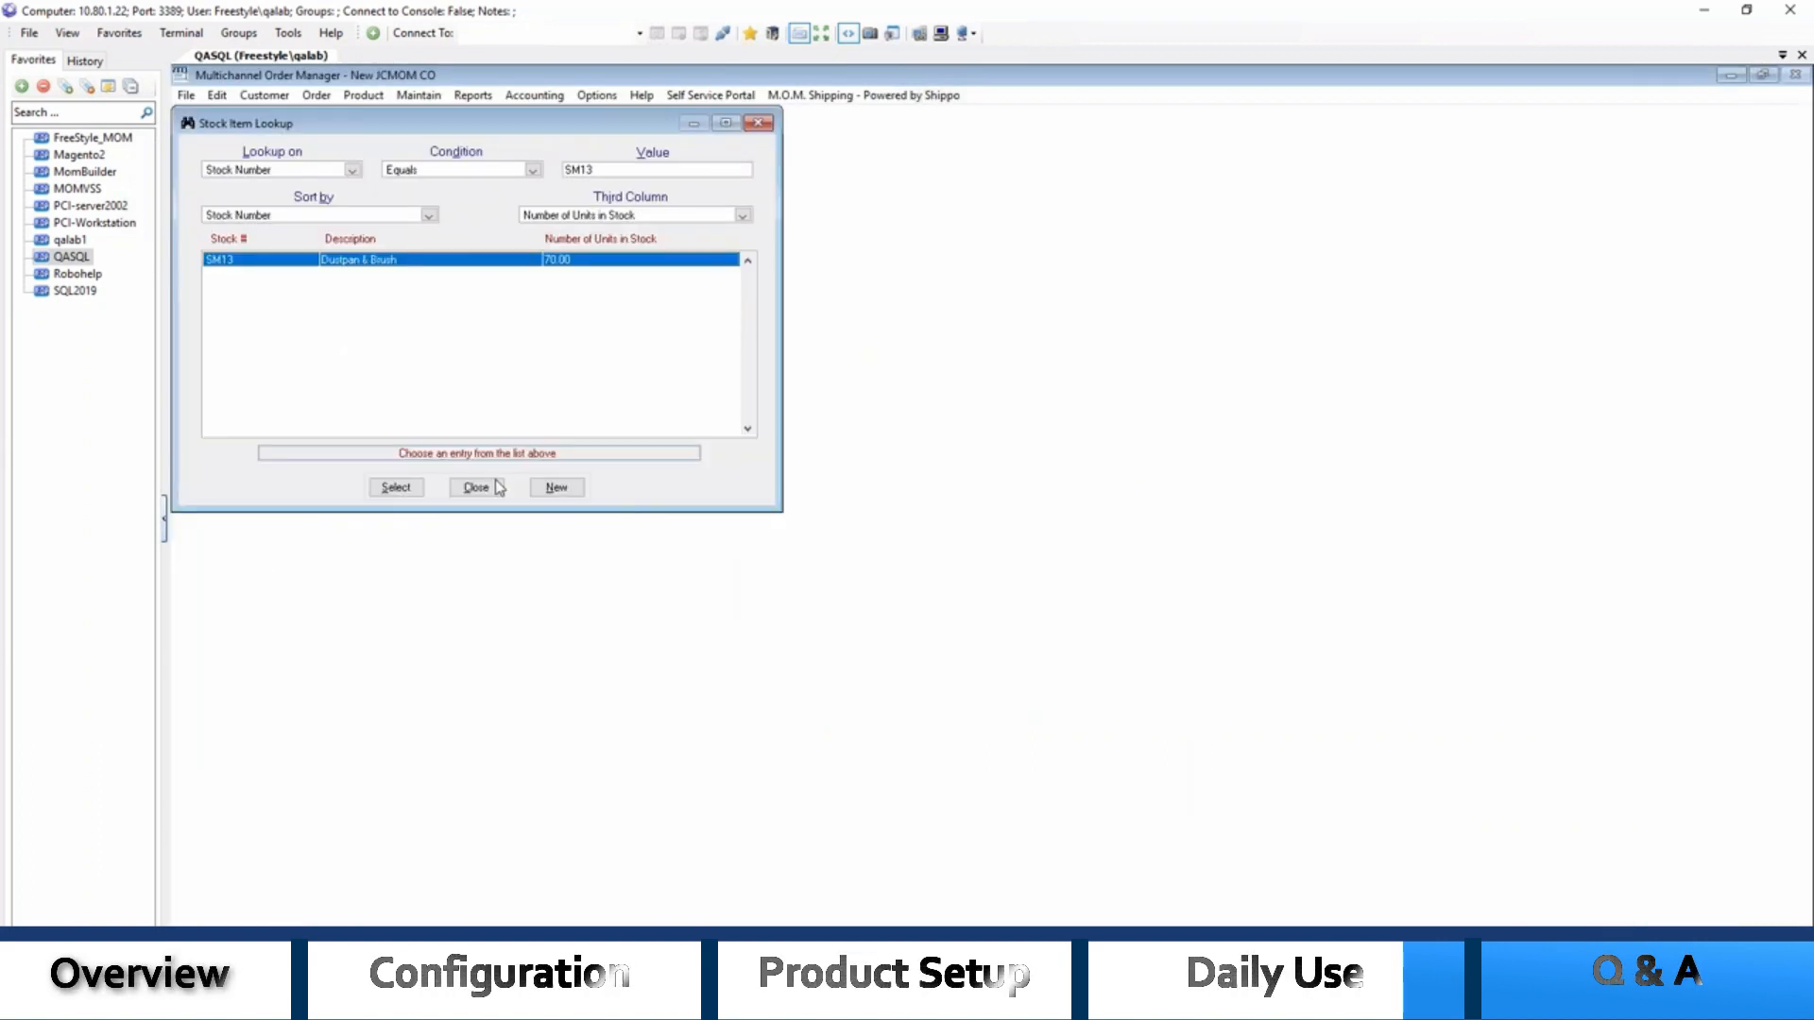
{"action": "left_click", "coordinate": [493, 491]}
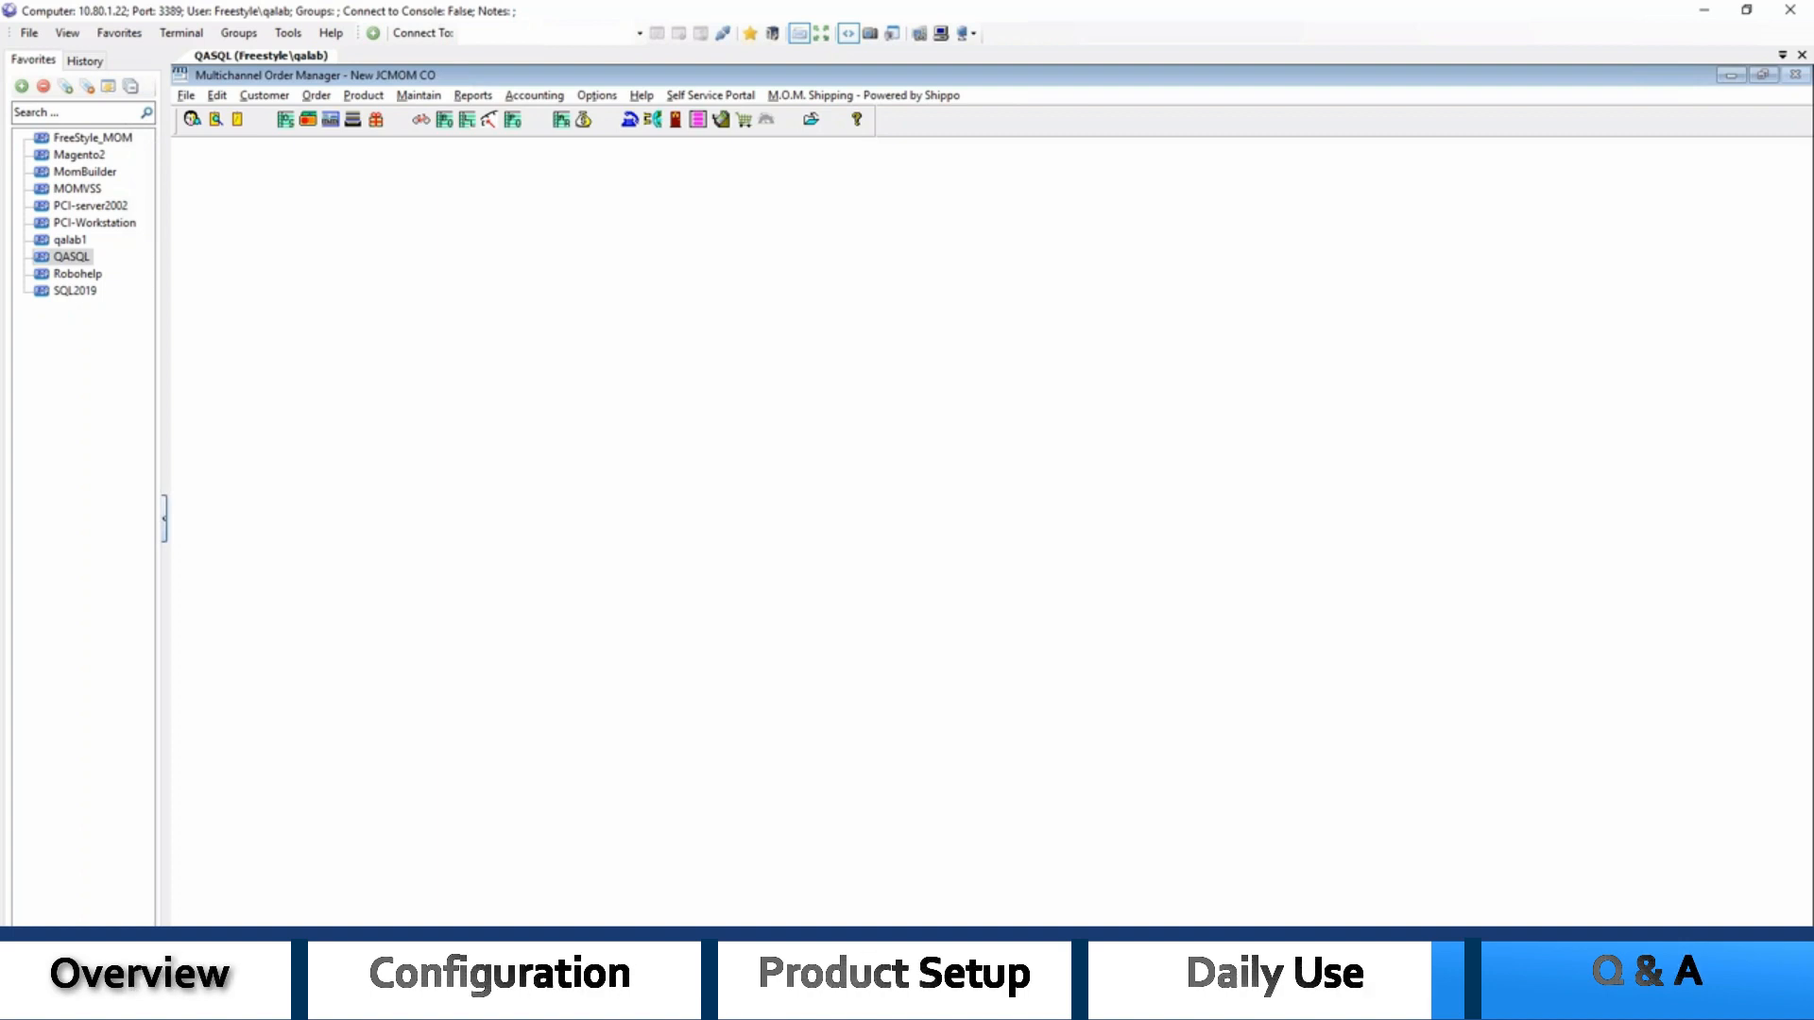
{"action": "key", "text": "alt+Tab"}
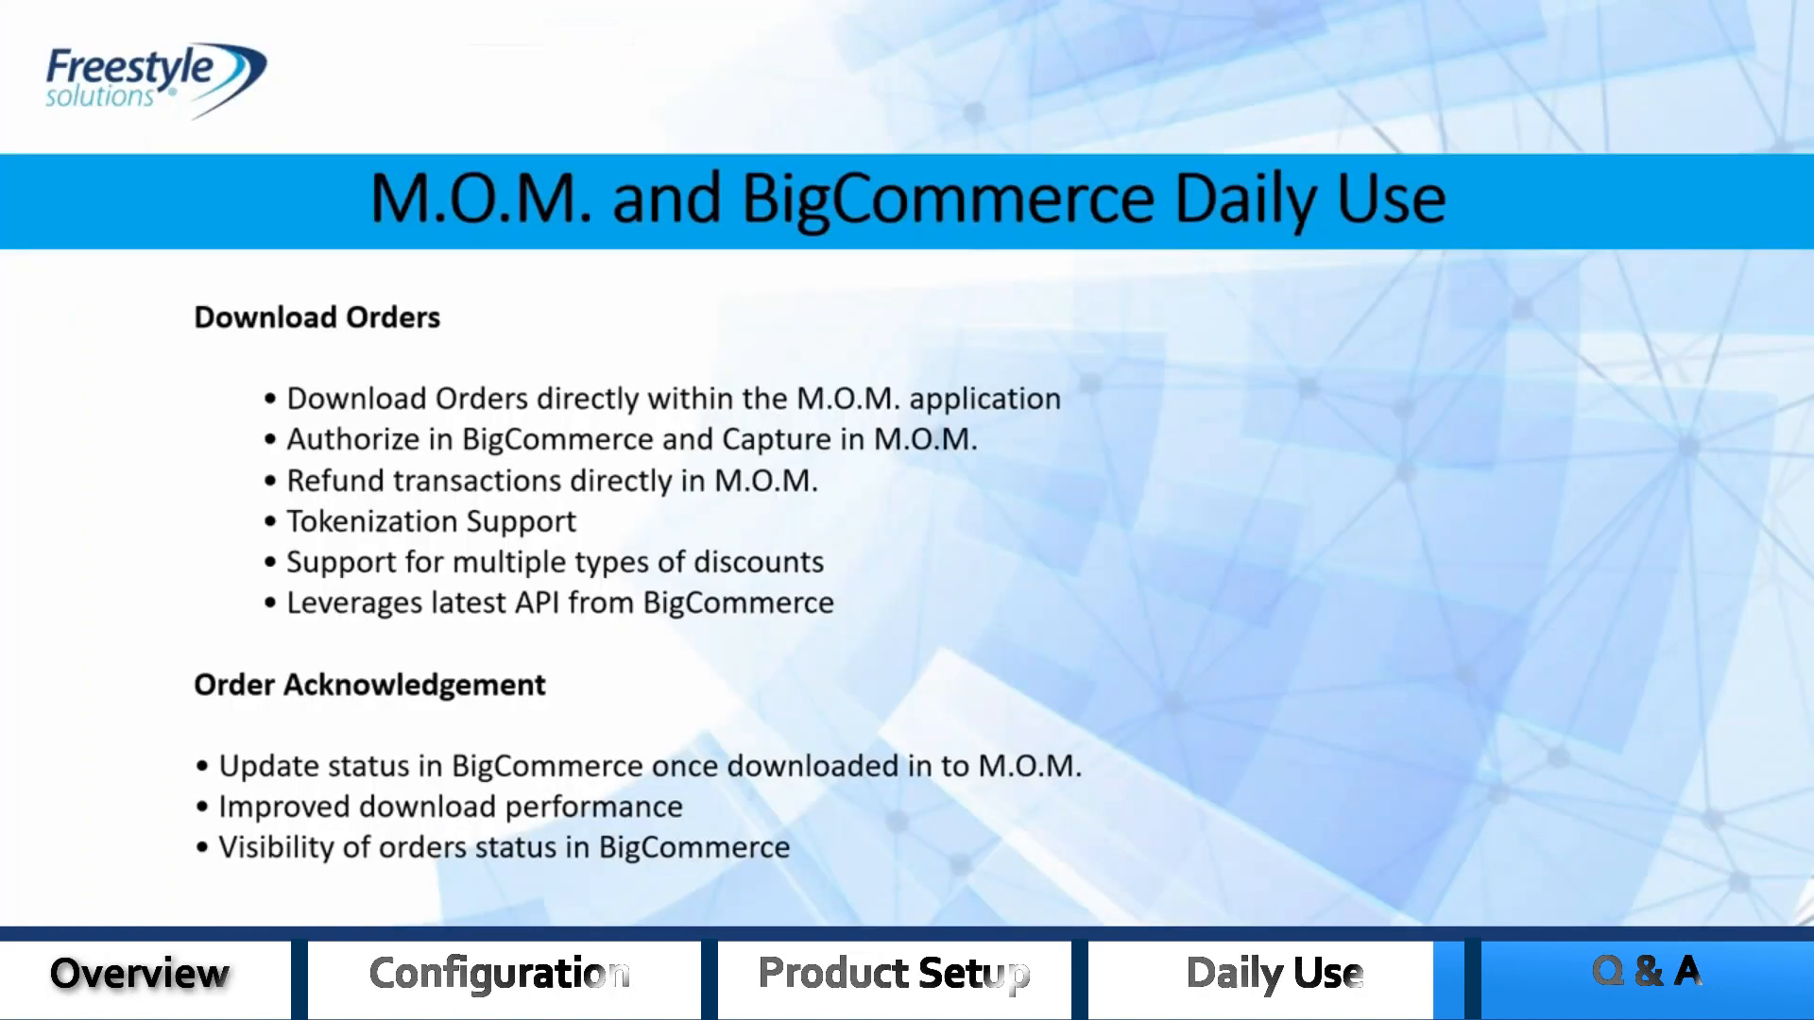